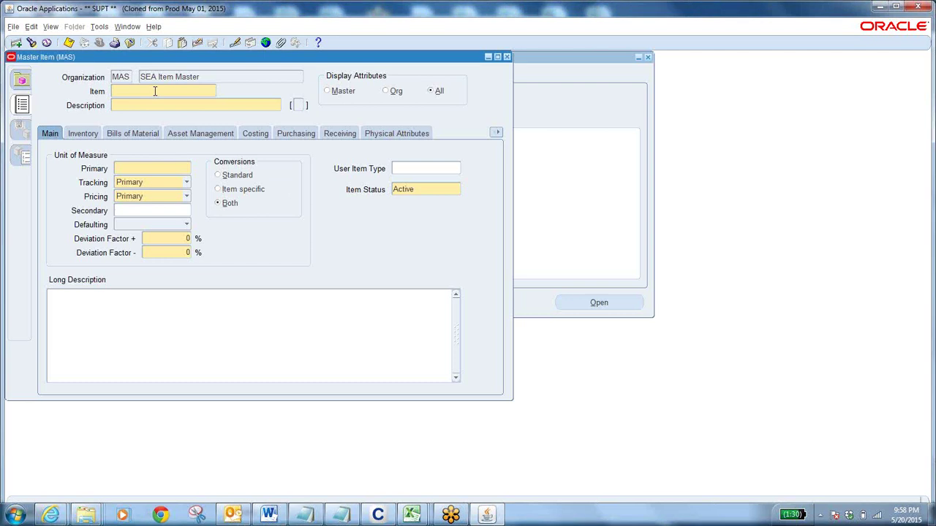
# Step: Query the master item 000601732A18F and open its Inventory attributes for the Wooster Discrete (WOO) organization
pyautogui.hotkey('ctrl', 'F11')
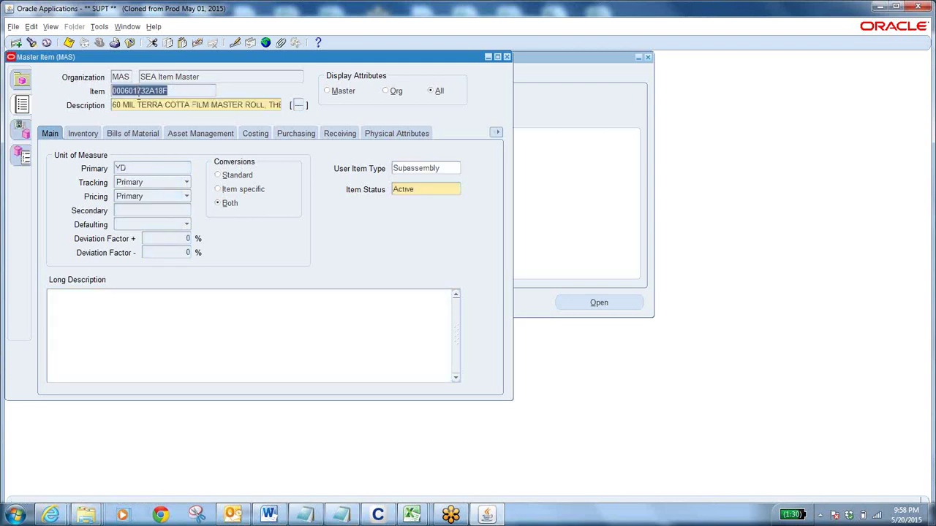
pyautogui.click(174, 91)
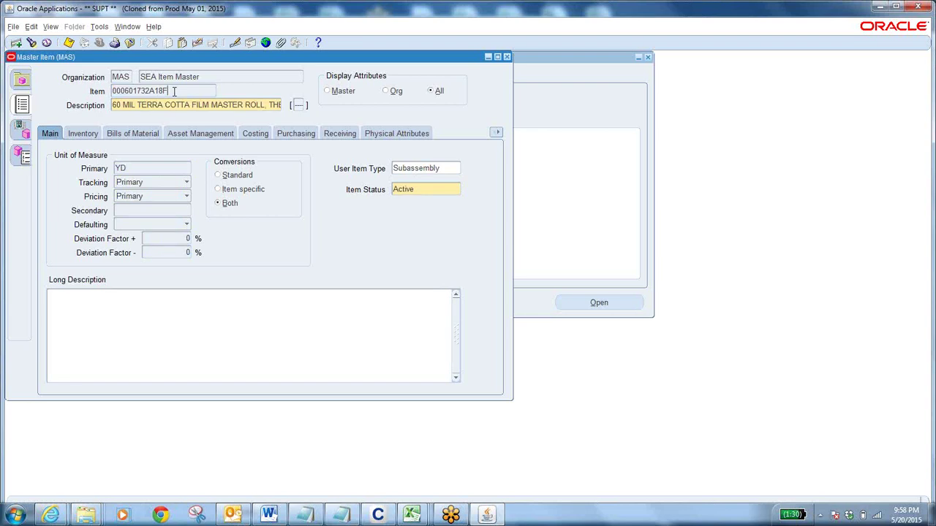
pyautogui.click(24, 131)
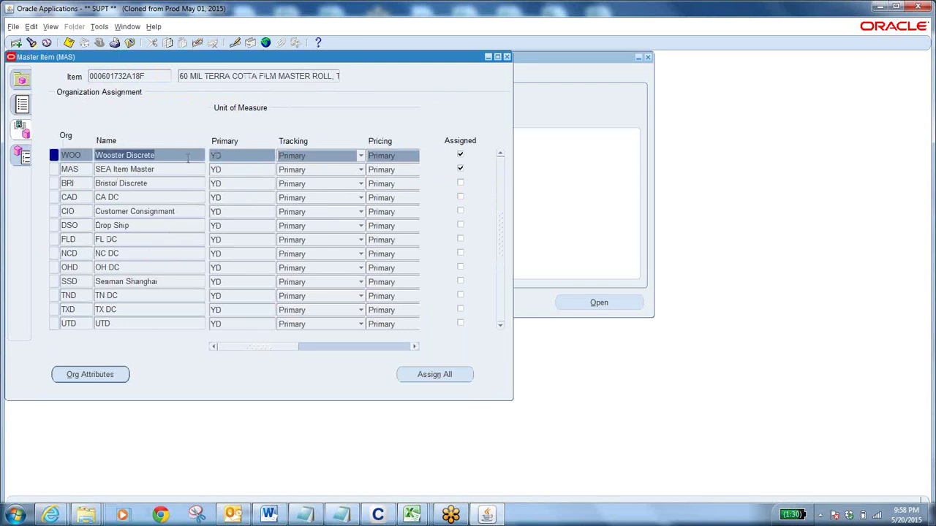
pyautogui.click(88, 375)
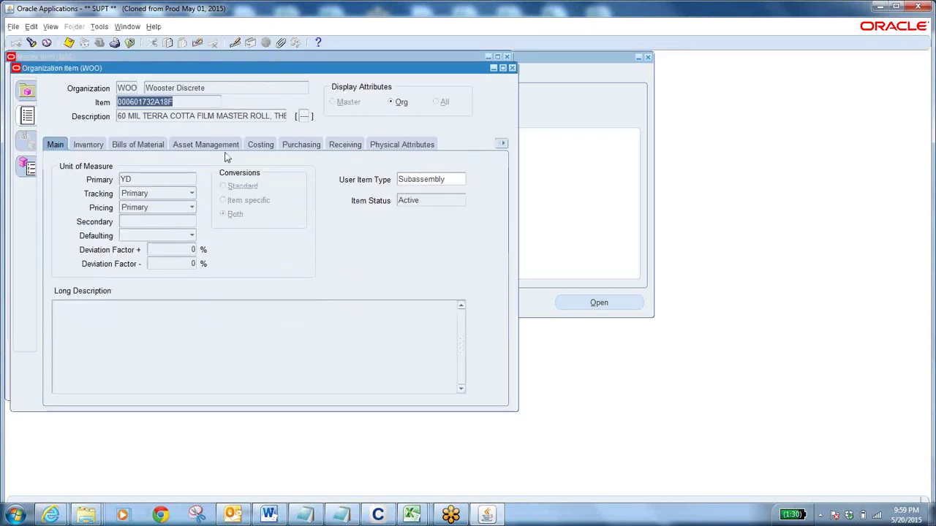
pyautogui.click(89, 144)
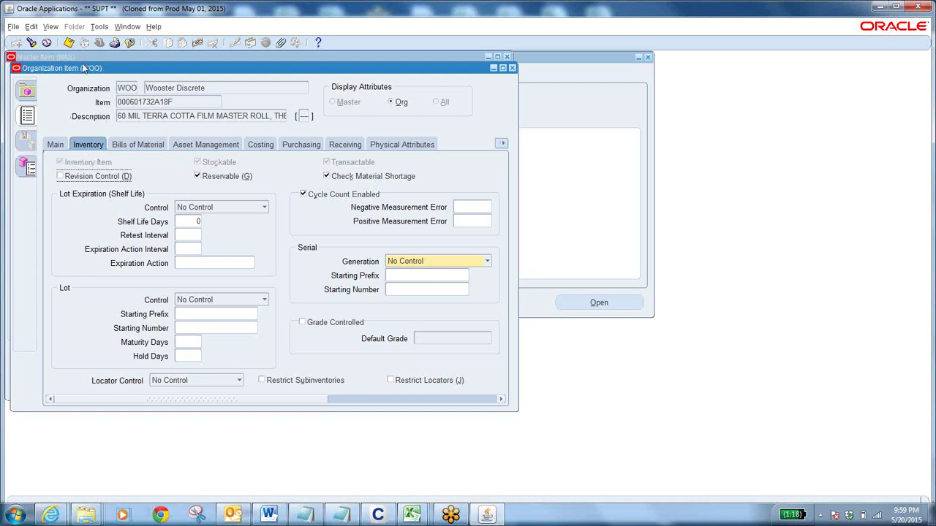
# Step: Check the item's Cycle Count Enabled attribute, and close the item windows to return to the Navigator
pyautogui.click(303, 194)
pyautogui.click(303, 194)
pyautogui.click(132, 48)
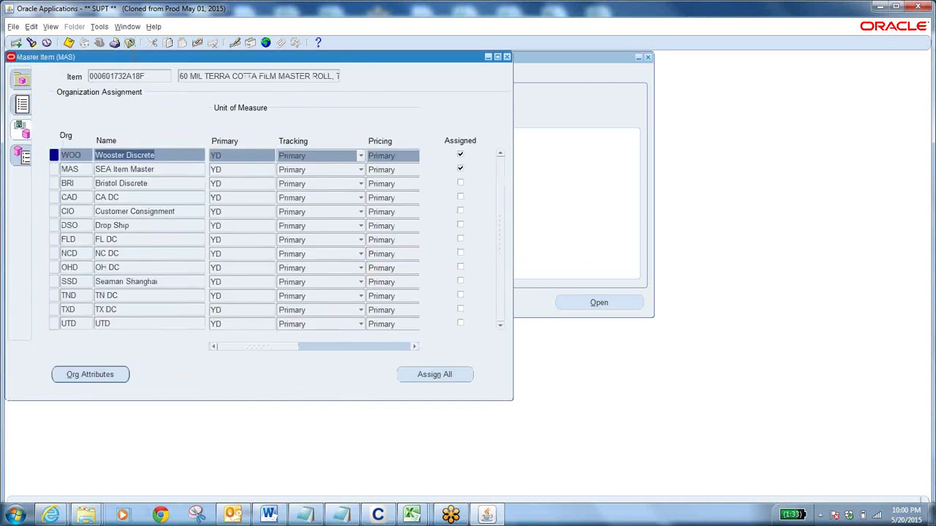
pyautogui.click(129, 42)
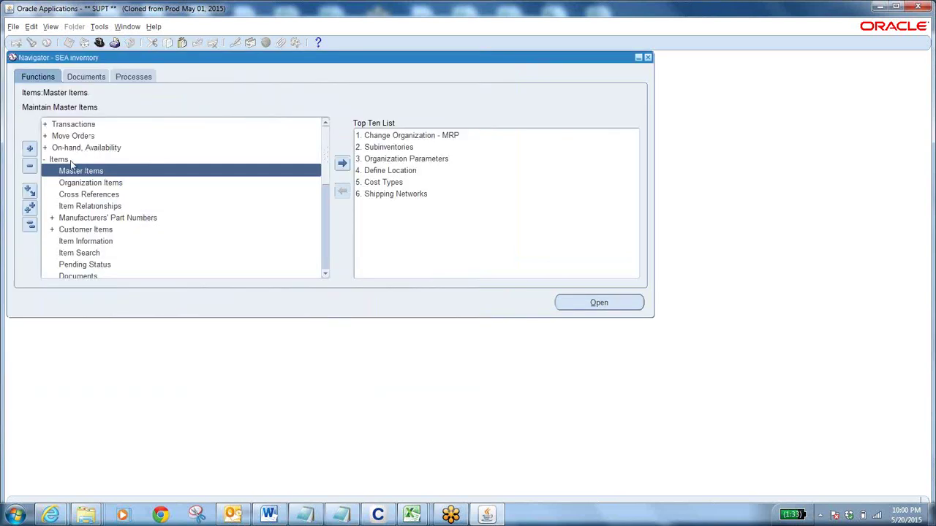
# Step: Collapse the function list, and expand Counting and its Physical Inventory branch to view the available functions
pyautogui.click(30, 226)
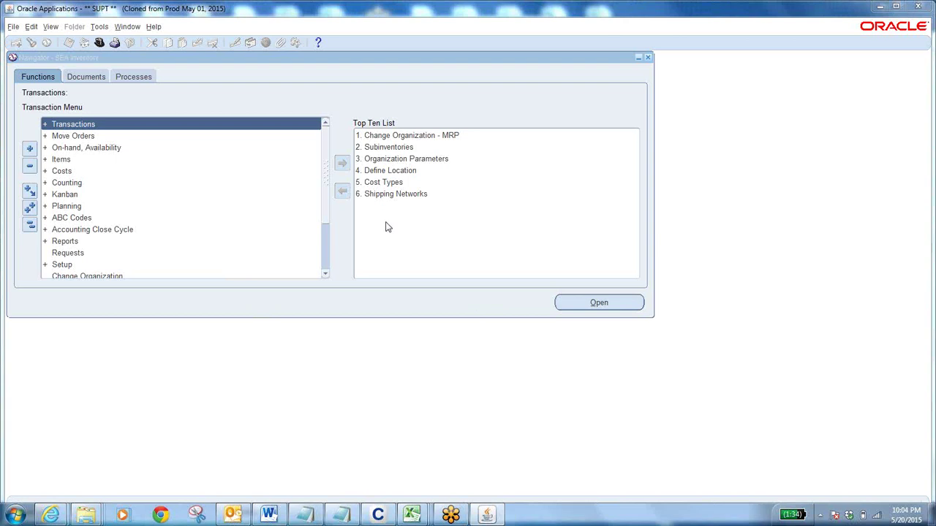
pyautogui.click(73, 219)
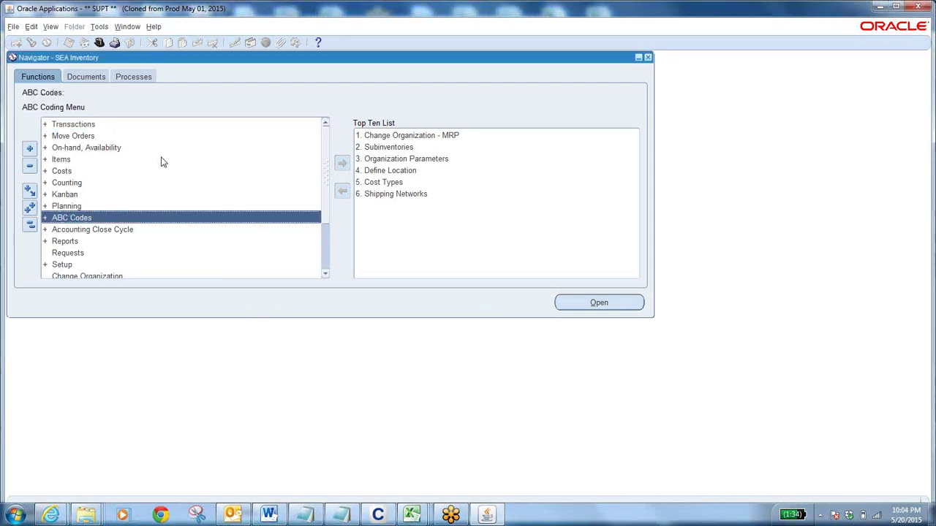
pyautogui.click(67, 183)
pyautogui.click(67, 183)
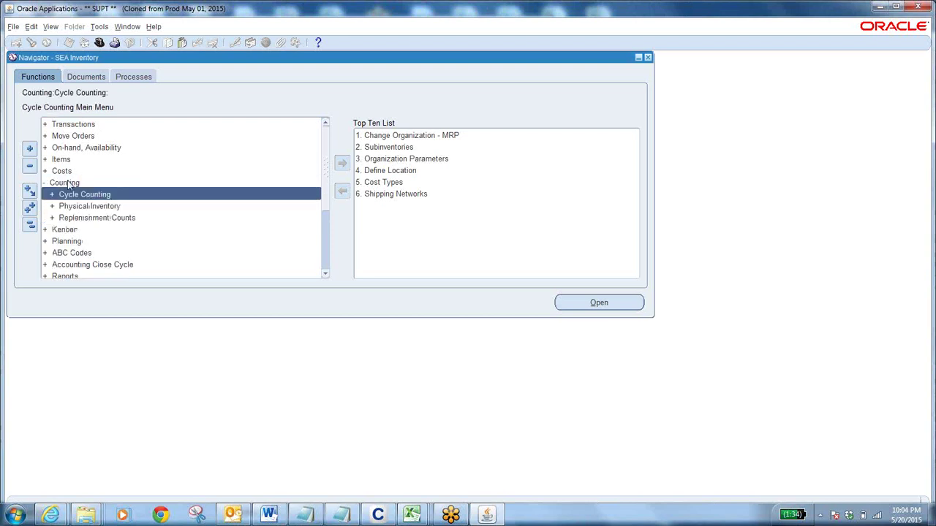
pyautogui.click(93, 207)
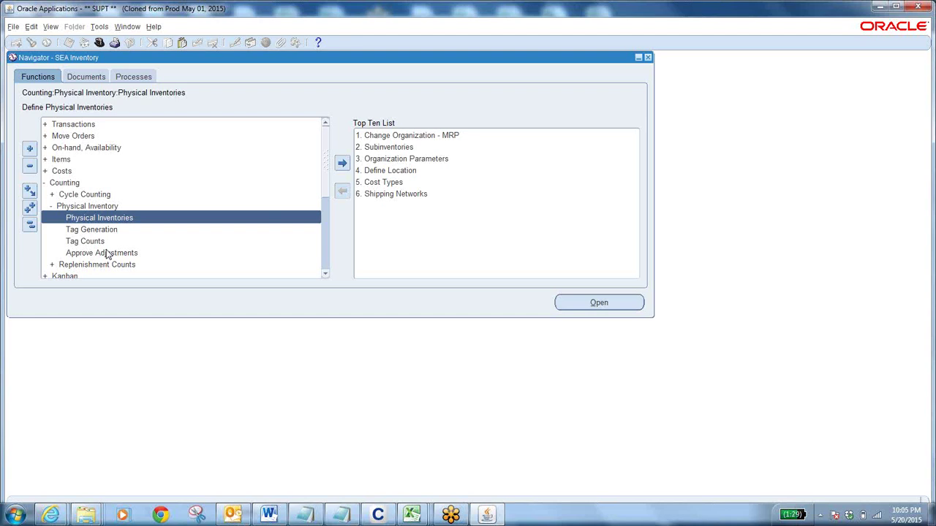
# Step: Open ABC Compiles under ABC Codes and start a new compile definition for the WOO organization
pyautogui.click(29, 225)
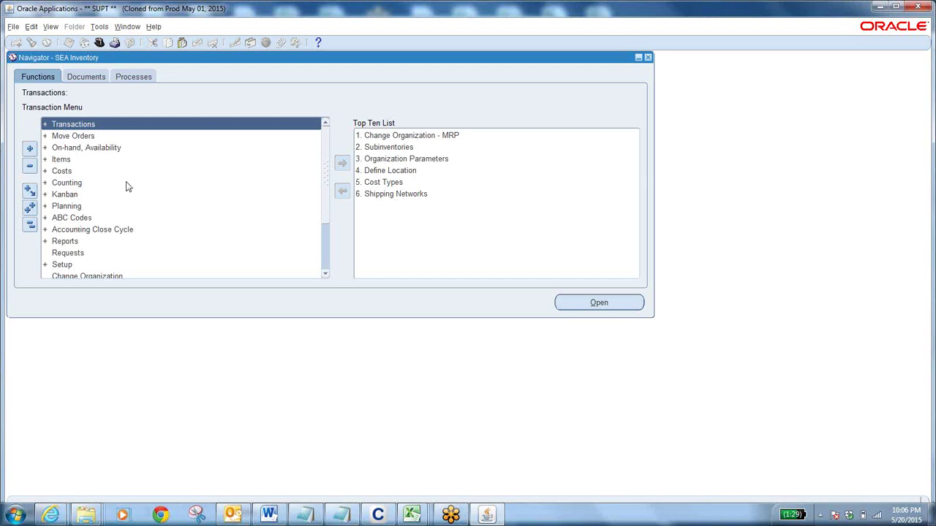
pyautogui.doubleClick(70, 217)
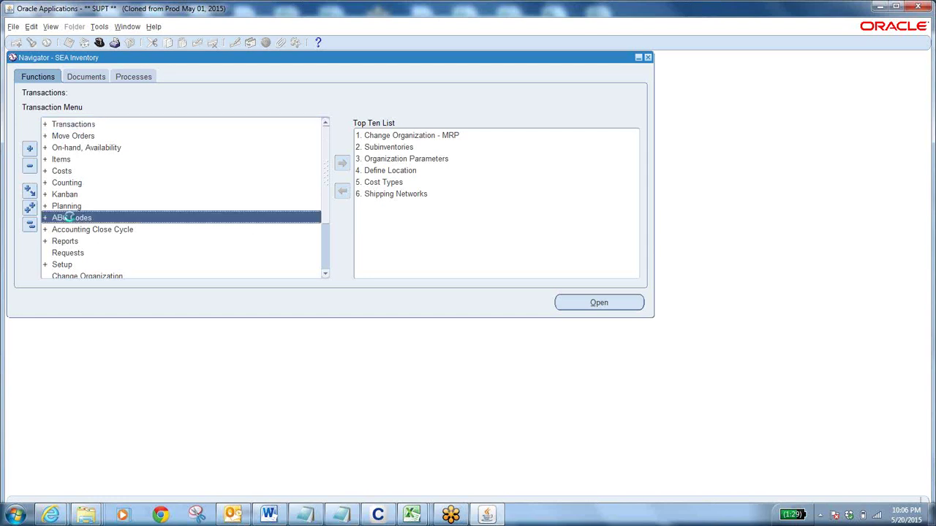
pyautogui.click(110, 231)
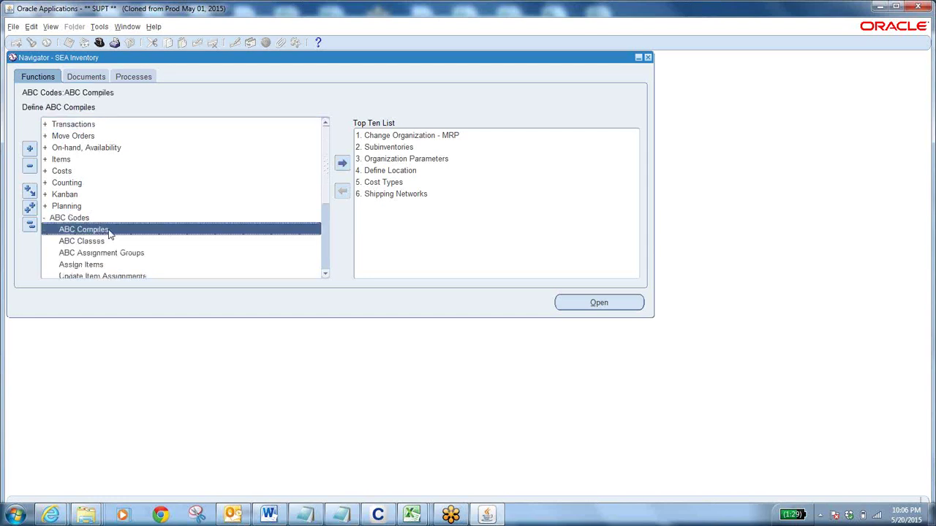
pyautogui.doubleClick(105, 230)
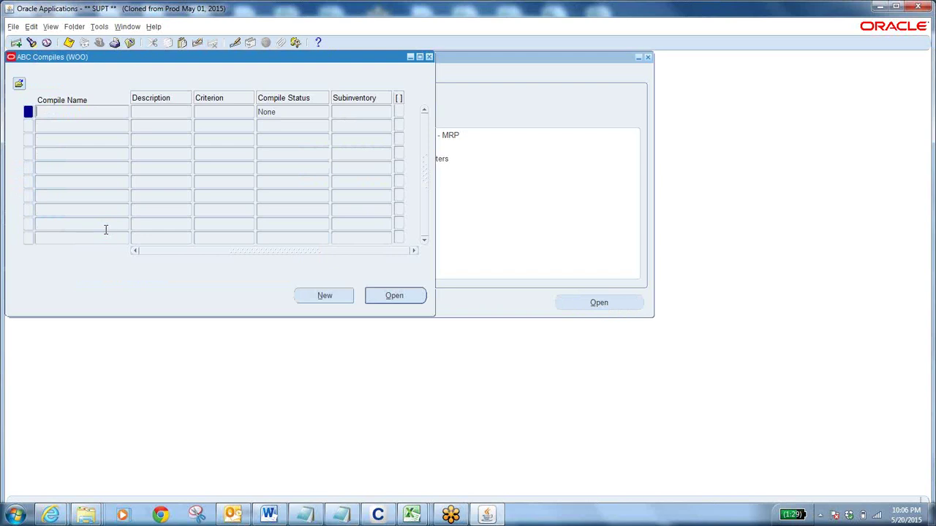
pyautogui.click(310, 295)
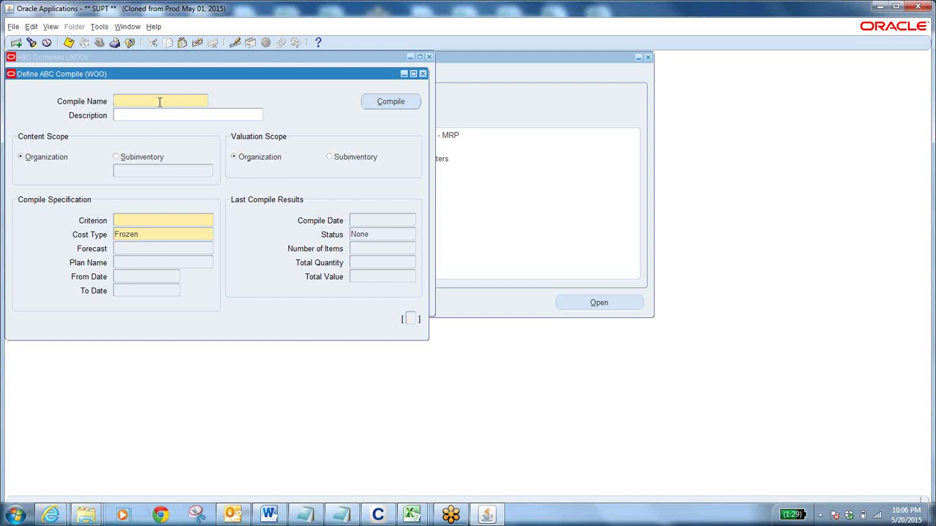
# Step: Name the compile "May 2015 Compile" and copy the same text into its description
pyautogui.write('May 2016 Compile')
pyautogui.moveTo(183, 101); pyautogui.dragTo(34, 123)
pyautogui.hotkey('ctrl', 'c')
pyautogui.click(162, 112)
pyautogui.hotkey('ctrl', 'v')
pyautogui.tripleClick(194, 104)
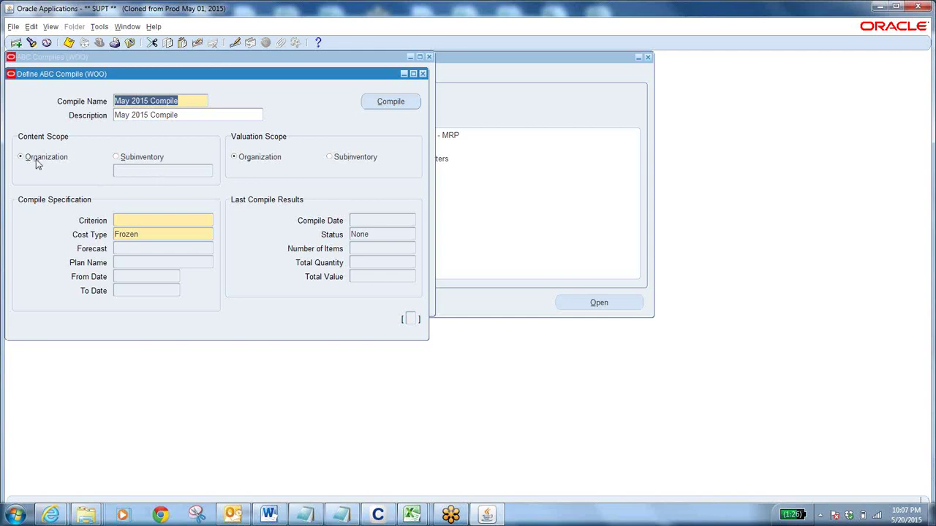
pyautogui.click(116, 158)
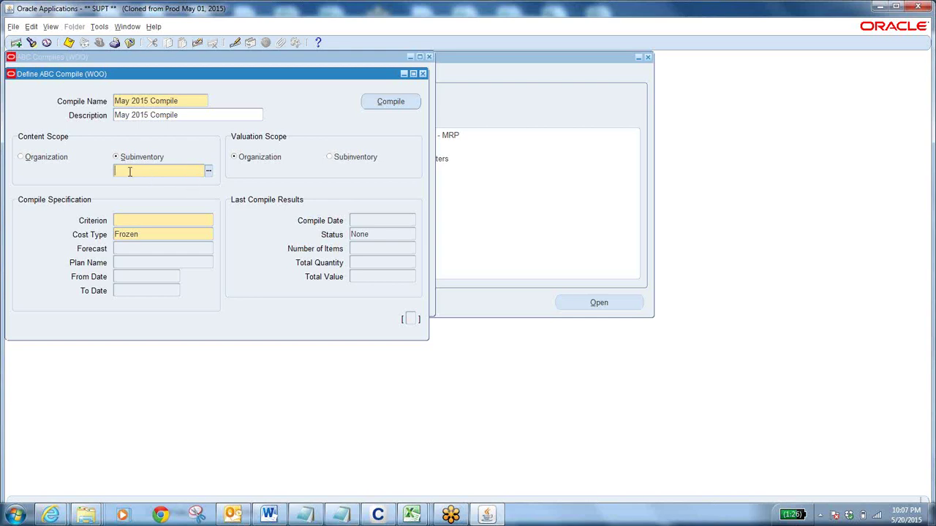
pyautogui.click(21, 158)
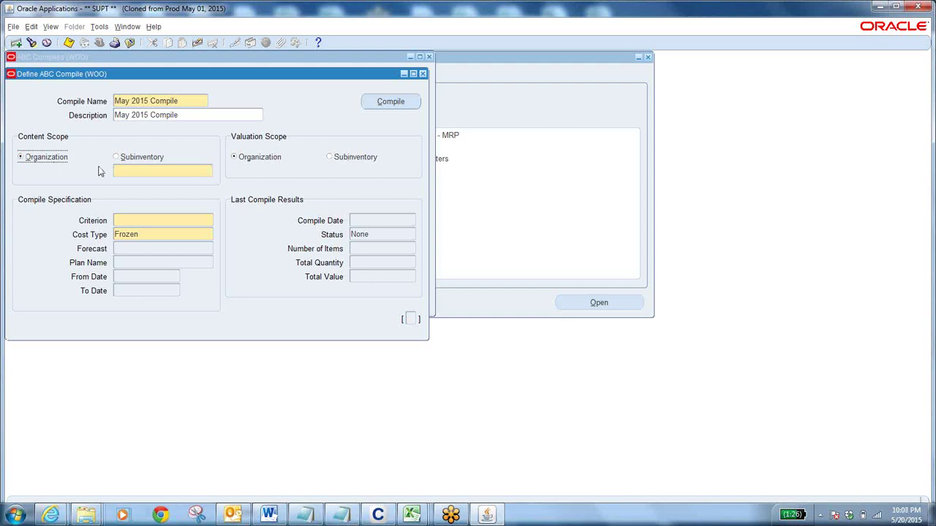
pyautogui.click(144, 168)
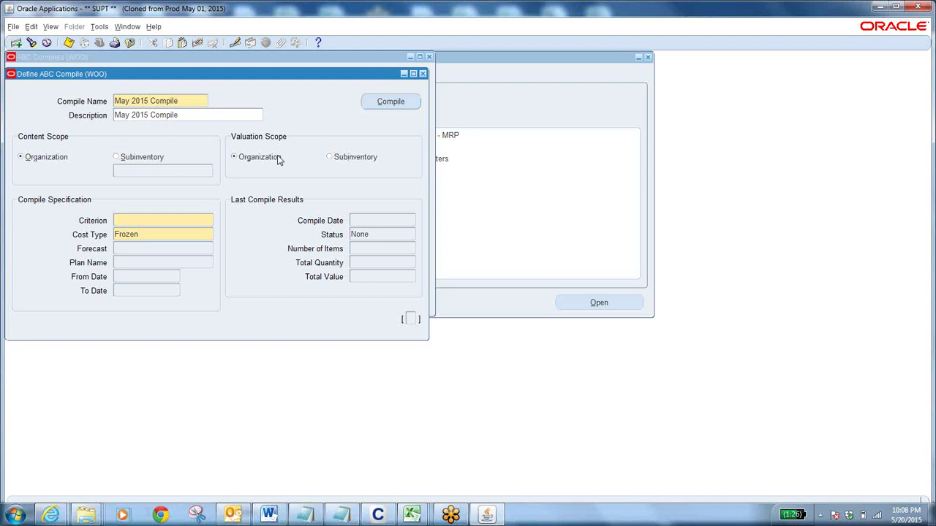
# Step: Look up "current on hand" in the criteria list and set the compile's criterion to Current on hand value
pyautogui.click(145, 221)
pyautogui.click(208, 220)
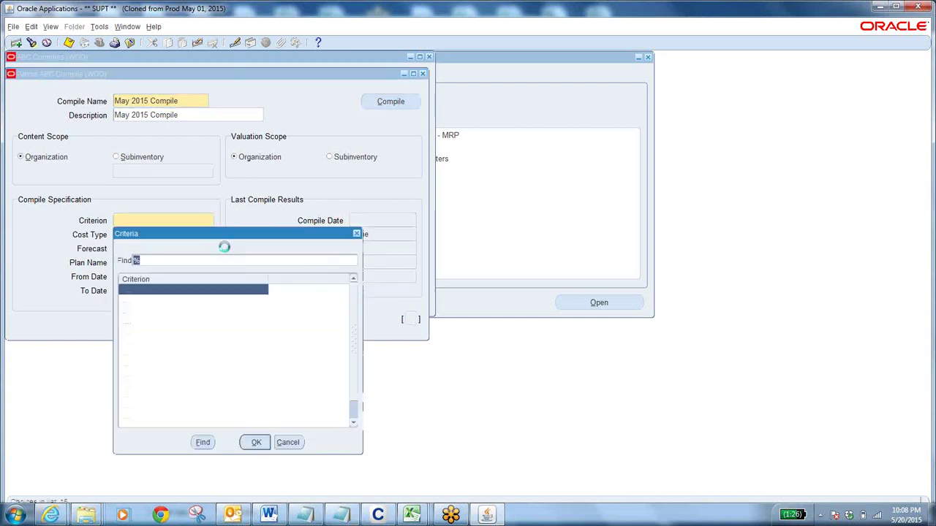
pyautogui.scroll(-1, 355, 320)
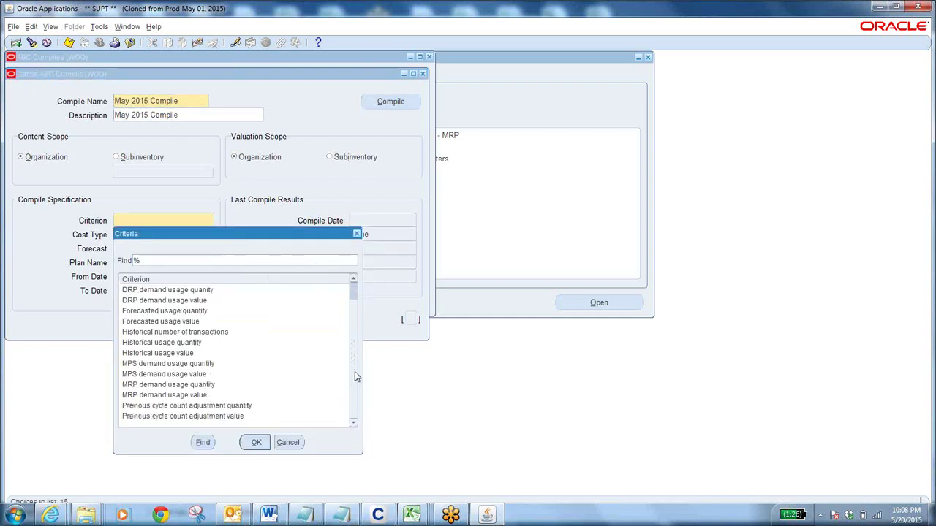
pyautogui.scroll(1, 351, 369)
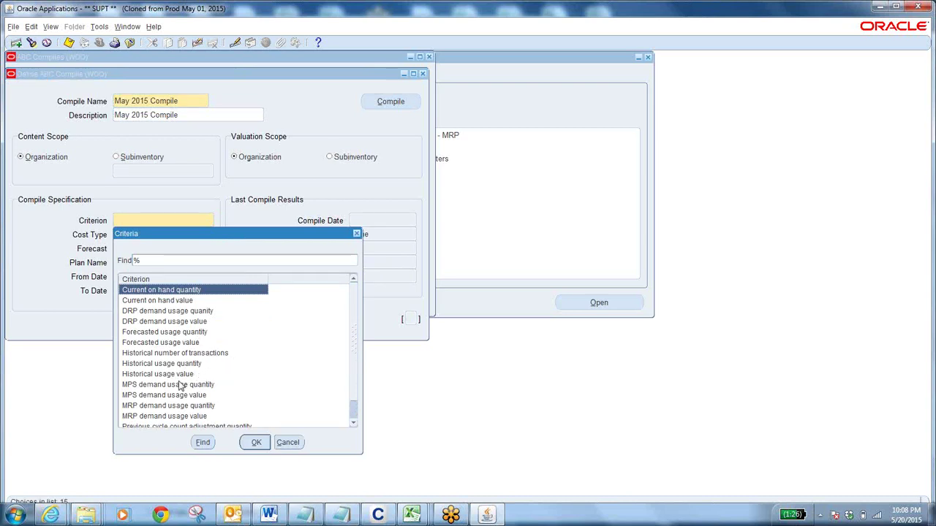
pyautogui.write('current on hand')
pyautogui.press('Return')
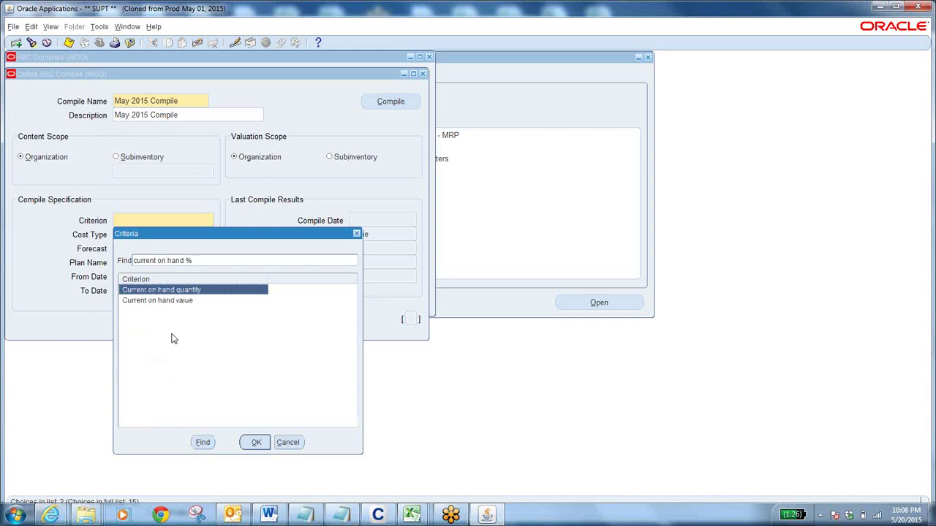
pyautogui.click(178, 301)
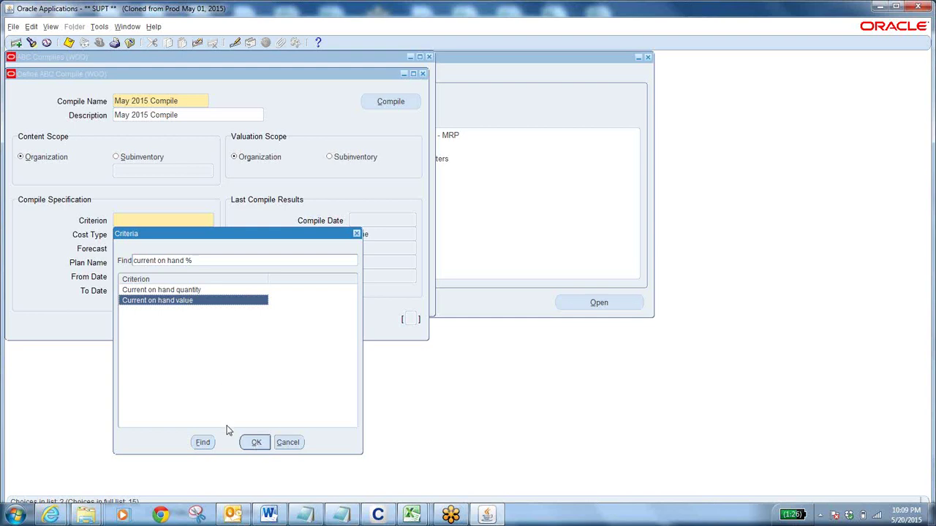
pyautogui.click(256, 442)
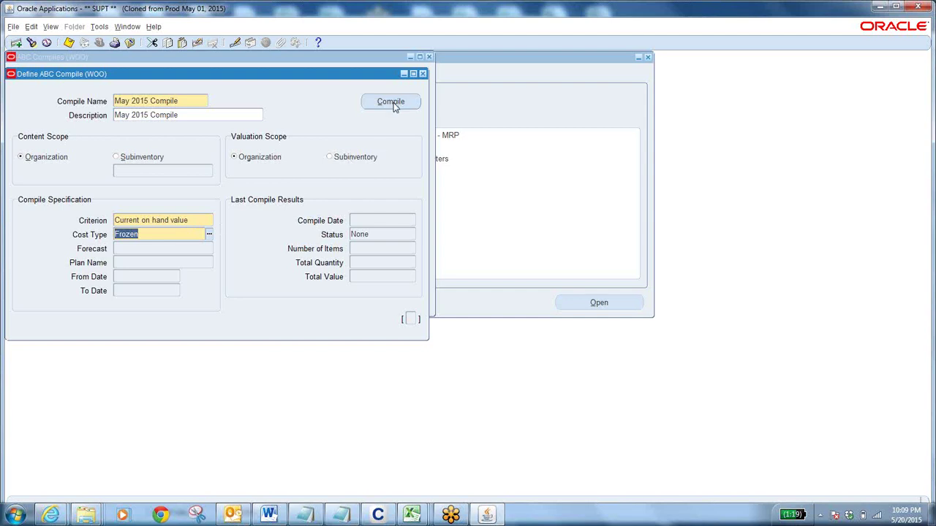
pyautogui.click(188, 101)
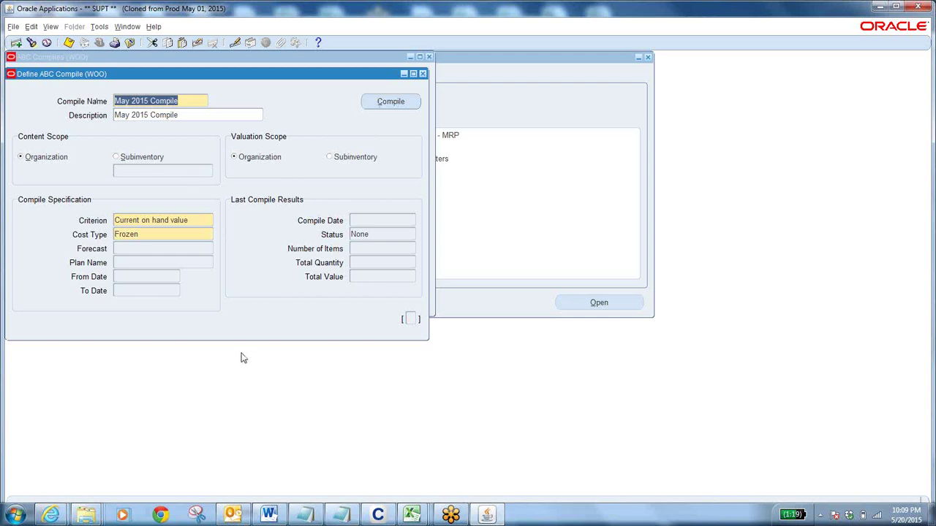
pyautogui.click(311, 515)
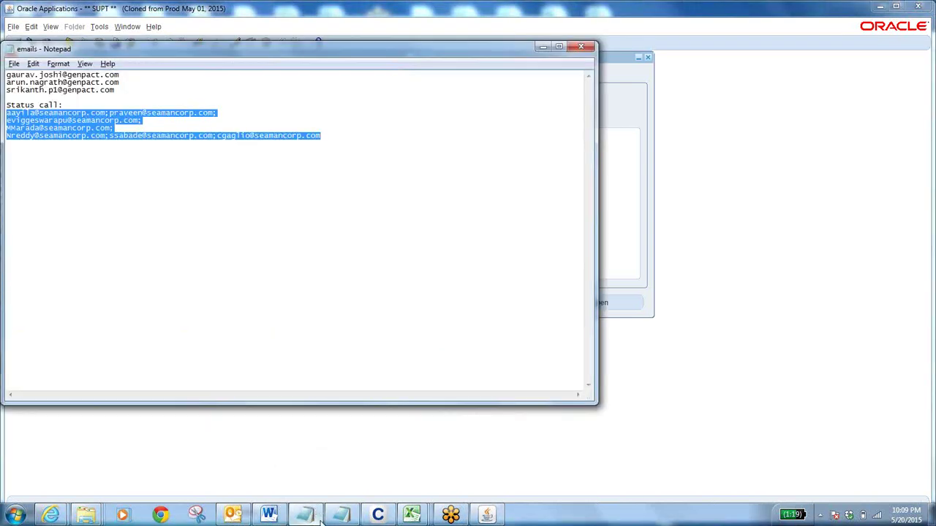
pyautogui.click(580, 47)
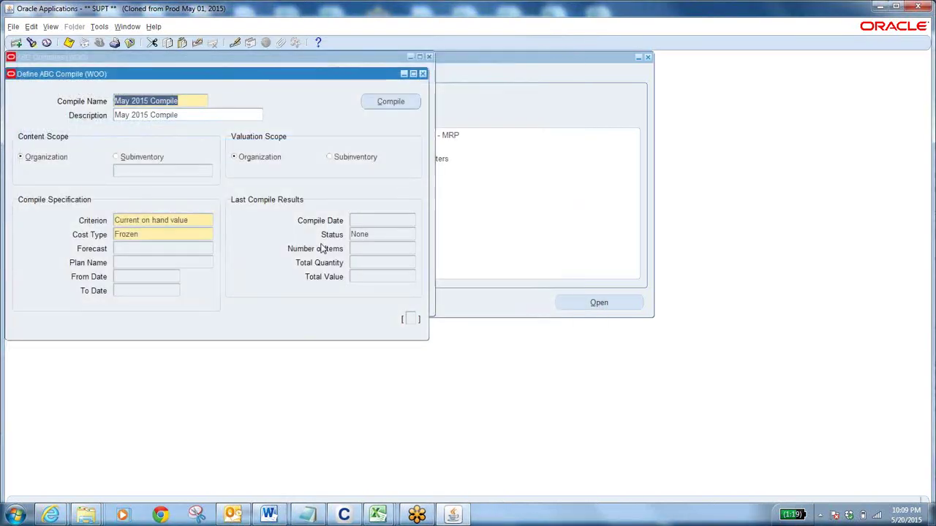
pyautogui.click(308, 515)
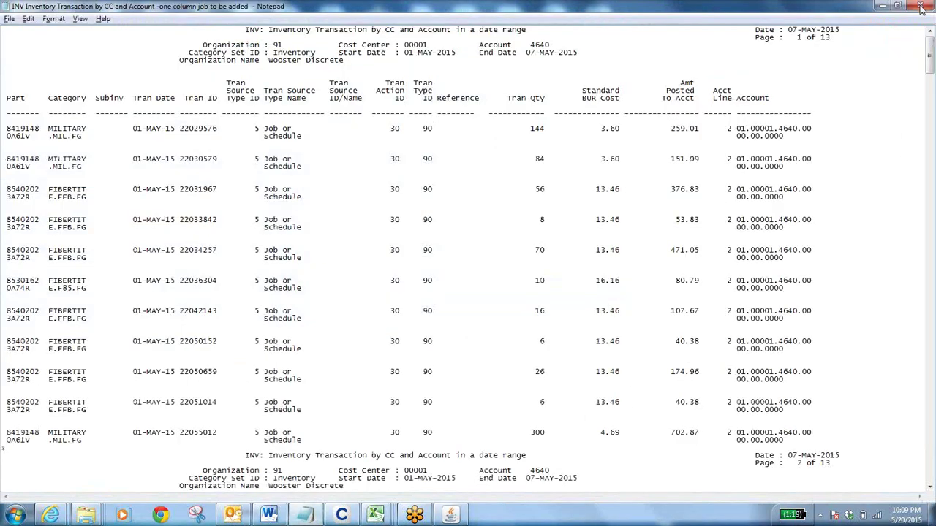
pyautogui.click(882, 6)
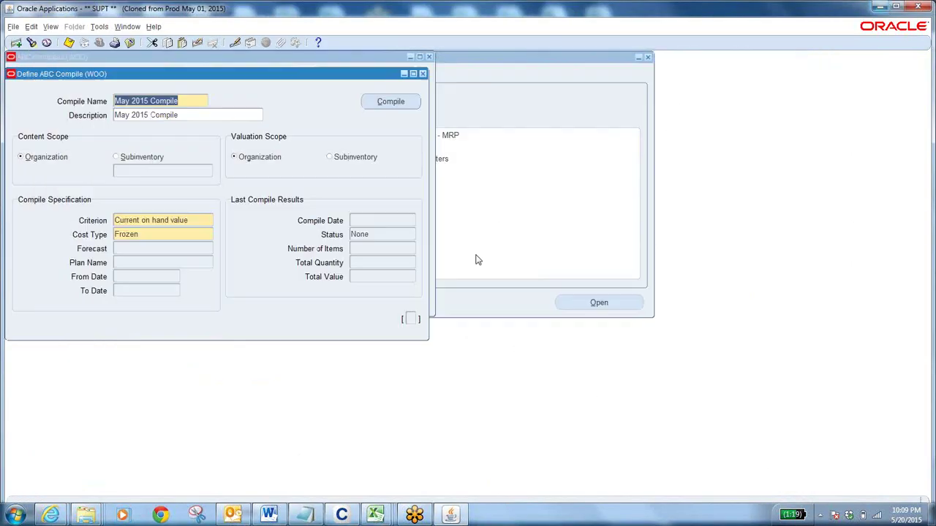
# Step: Record the compile name "May 2015 Compile" in a new blank Notepad document
pyautogui.click(15, 515)
pyautogui.press('Escape')
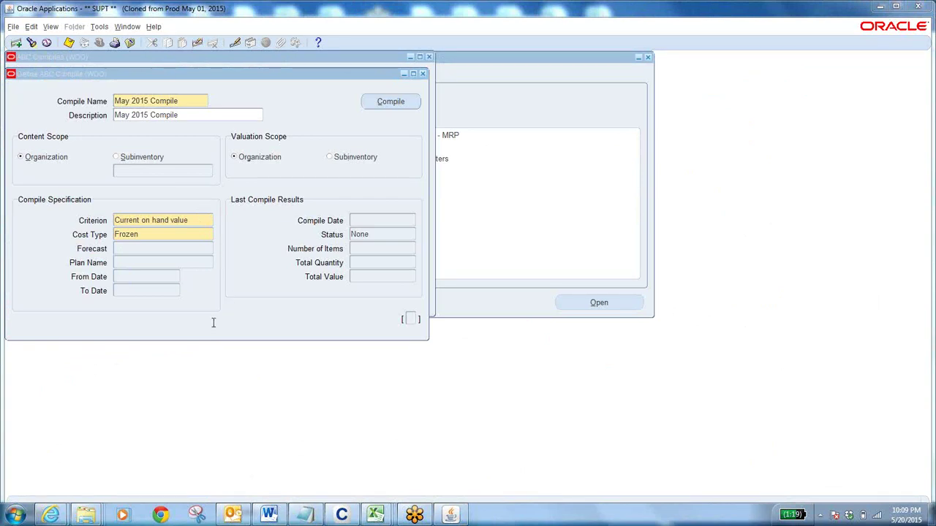
pyautogui.write('May 2015 Compile')
pyautogui.hotkey('alt', 'Tab')
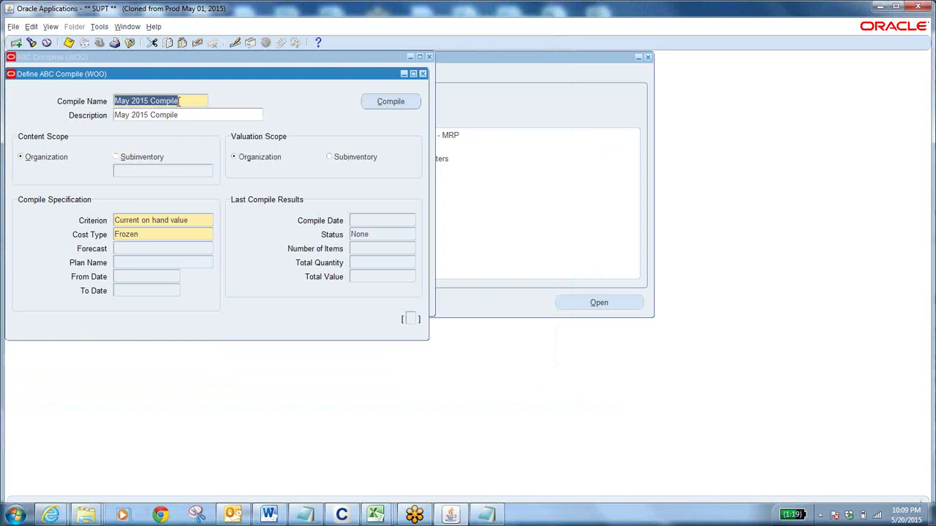
pyautogui.hotkey('alt', 'Tab')
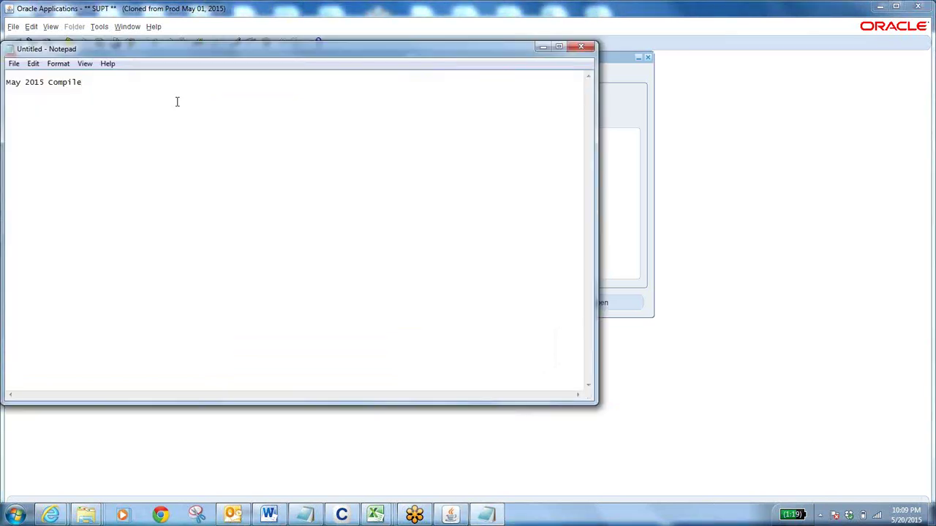
# Step: Switch back to Oracle Applications and submit the May 2015 Compile for compilation
pyautogui.hotkey('alt', 'Tab')
pyautogui.click(392, 106)
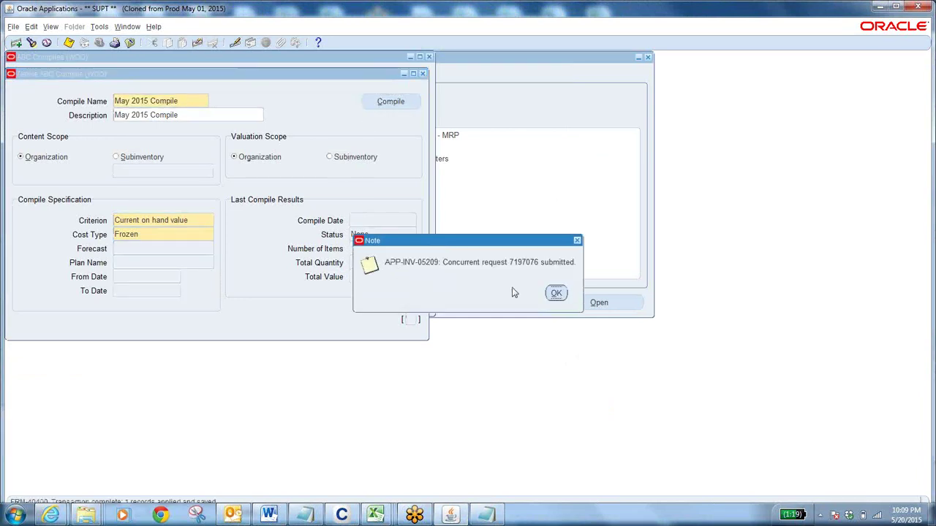
# Step: Acknowledge the compile request, agree to print the compile results, and dismiss the resulting submission note
pyautogui.click(555, 294)
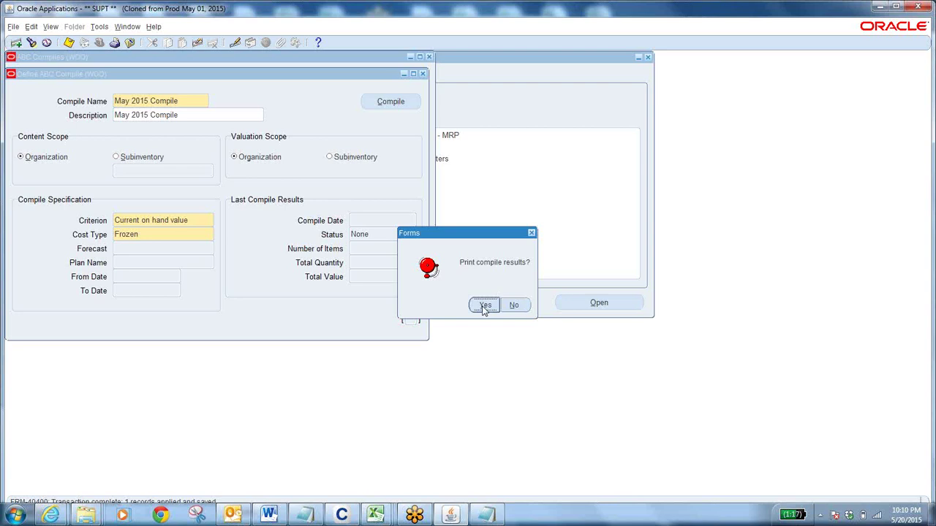
pyautogui.click(484, 306)
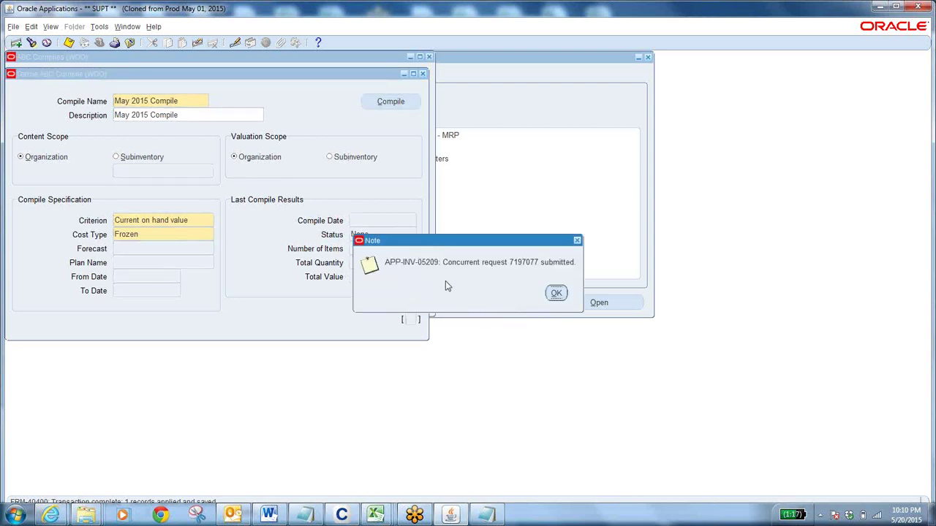
pyautogui.click(556, 293)
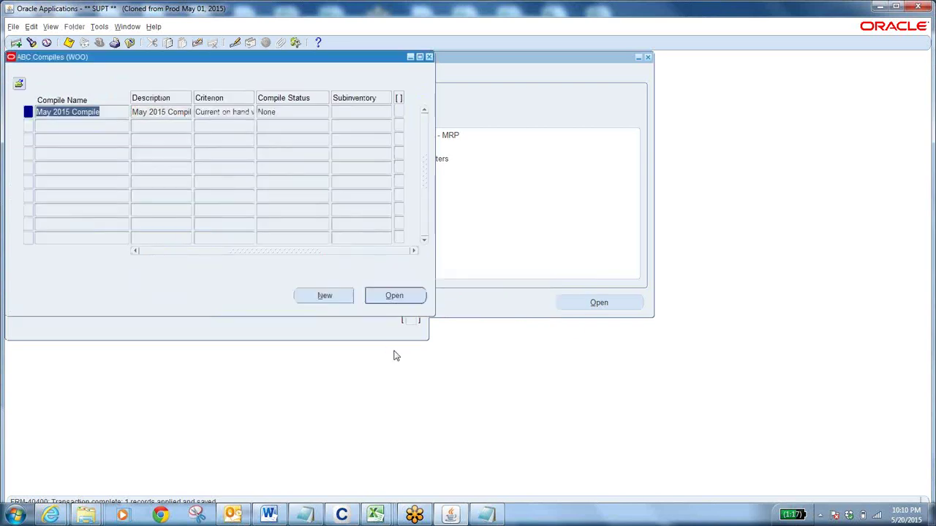
# Step: List all of my concurrent requests and check the Compile ABC analysis and ABC descending value report requests
pyautogui.click(51, 27)
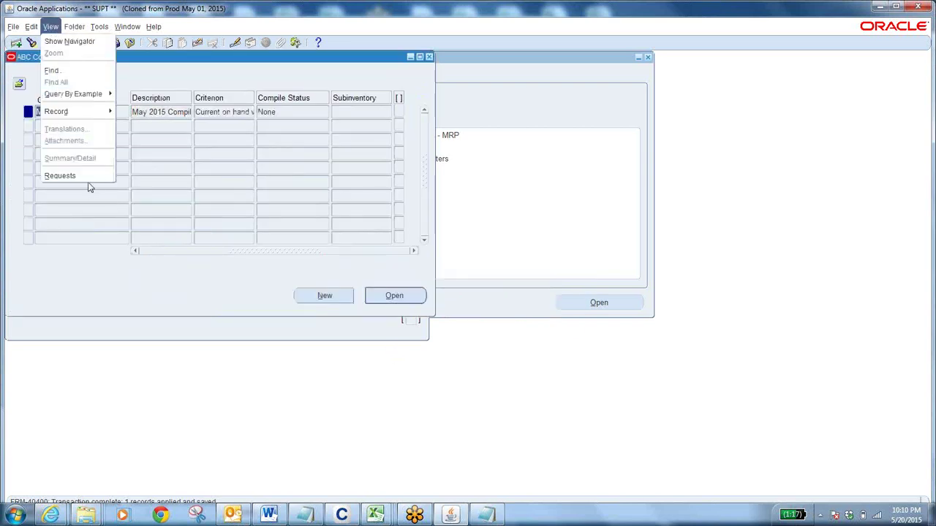
pyautogui.click(92, 176)
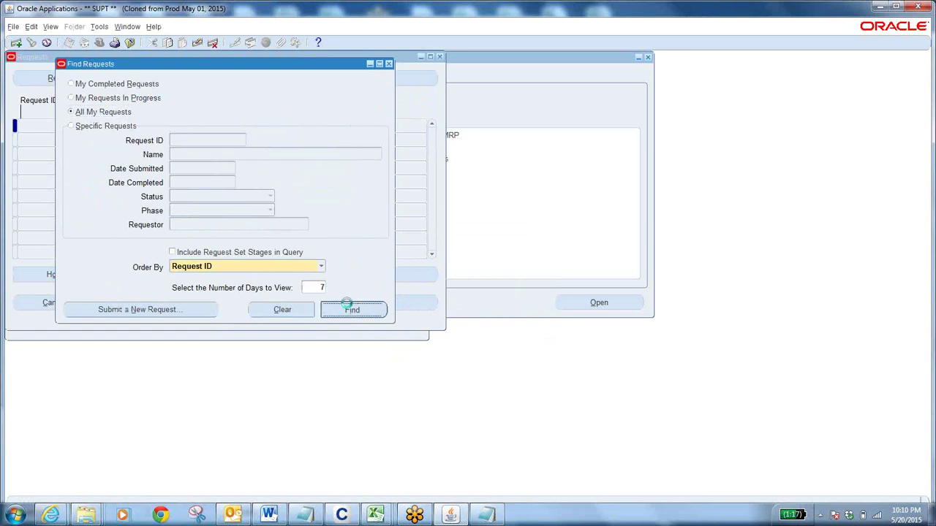
pyautogui.click(350, 309)
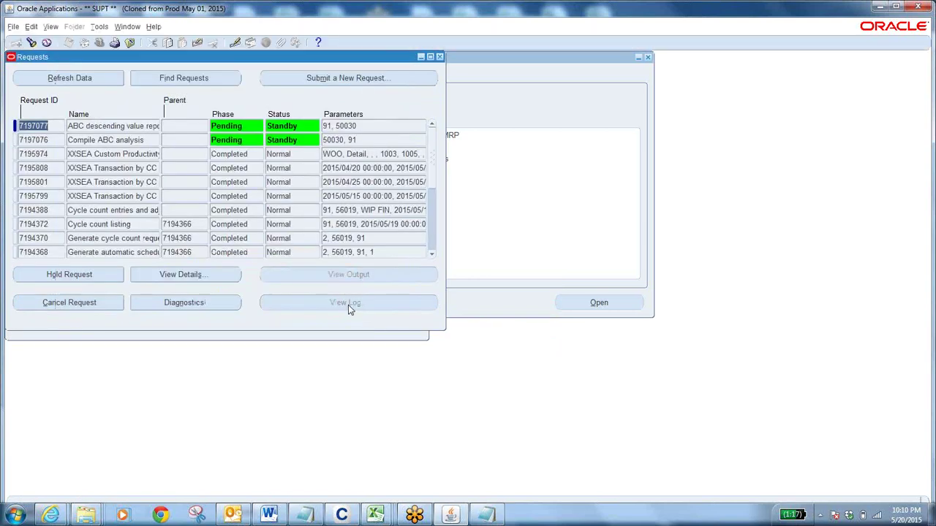
pyautogui.click(152, 141)
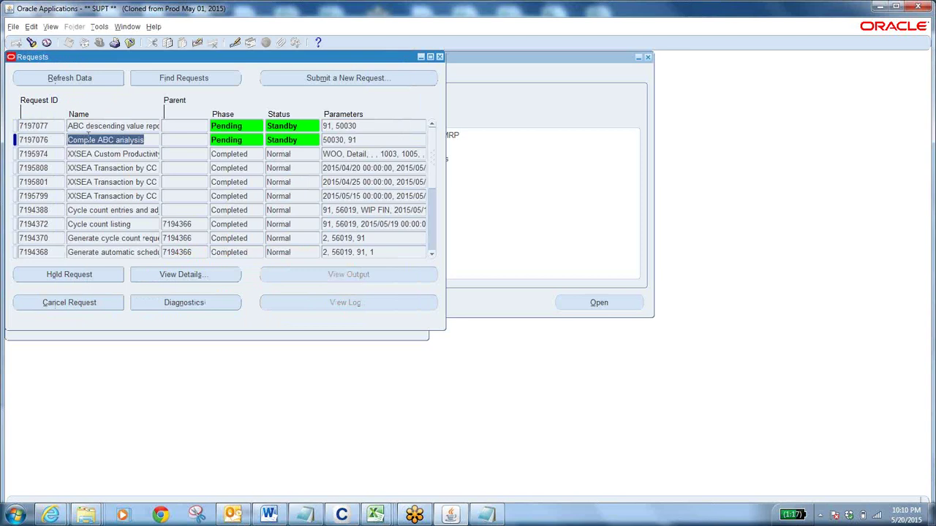
pyautogui.click(147, 129)
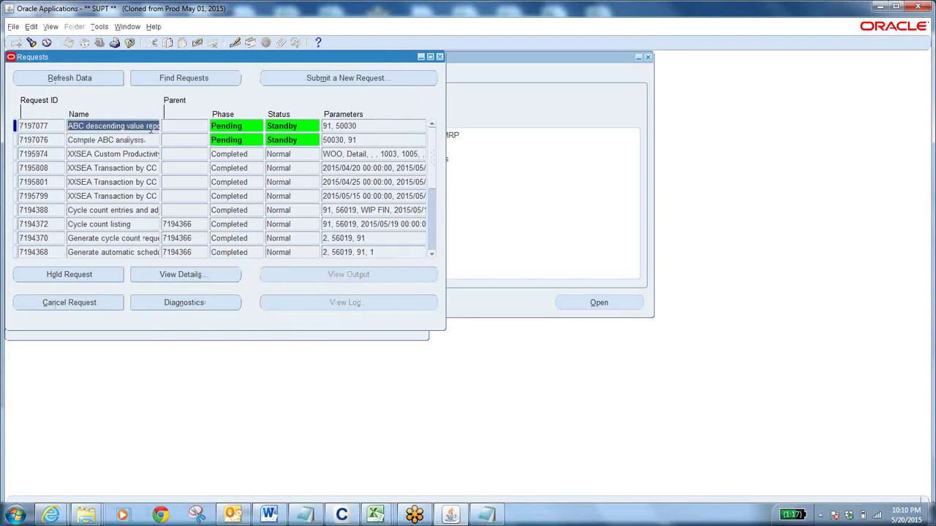
pyautogui.click(71, 126)
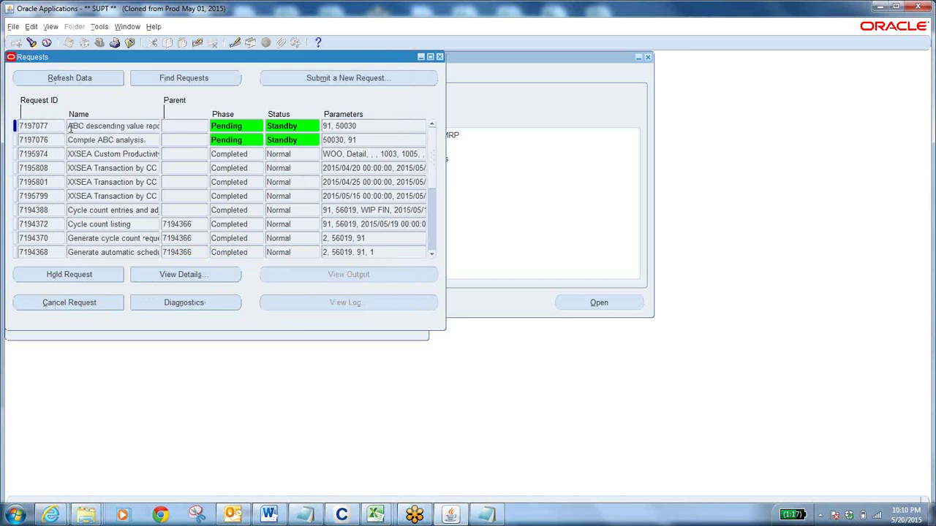
pyautogui.moveTo(71, 125); pyautogui.dragTo(181, 133)
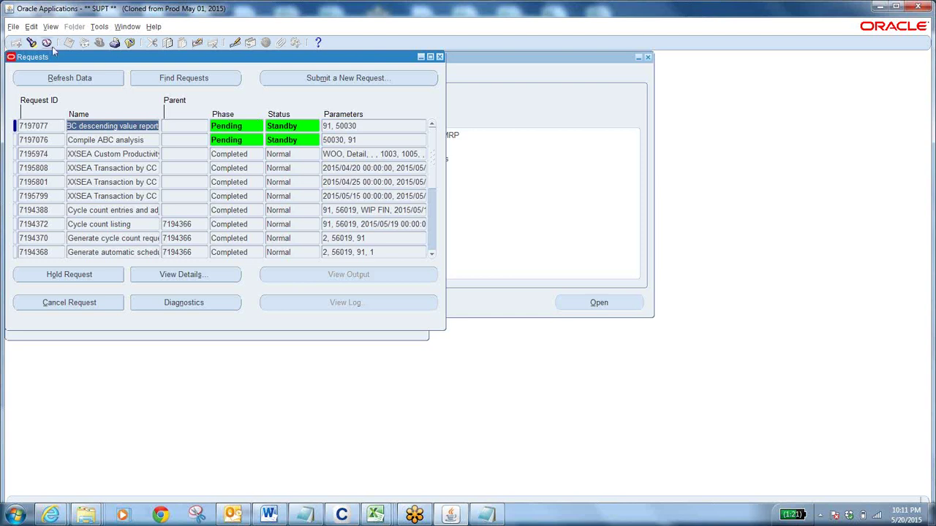
# Step: Refresh the request list and open the ABC descending value report's output in the web browser
pyautogui.click(79, 79)
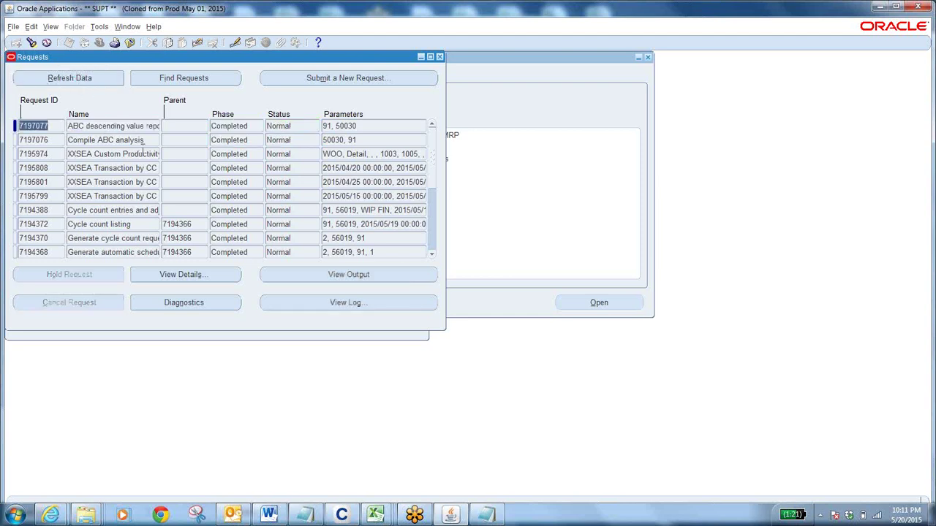
pyautogui.click(152, 128)
pyautogui.click(344, 275)
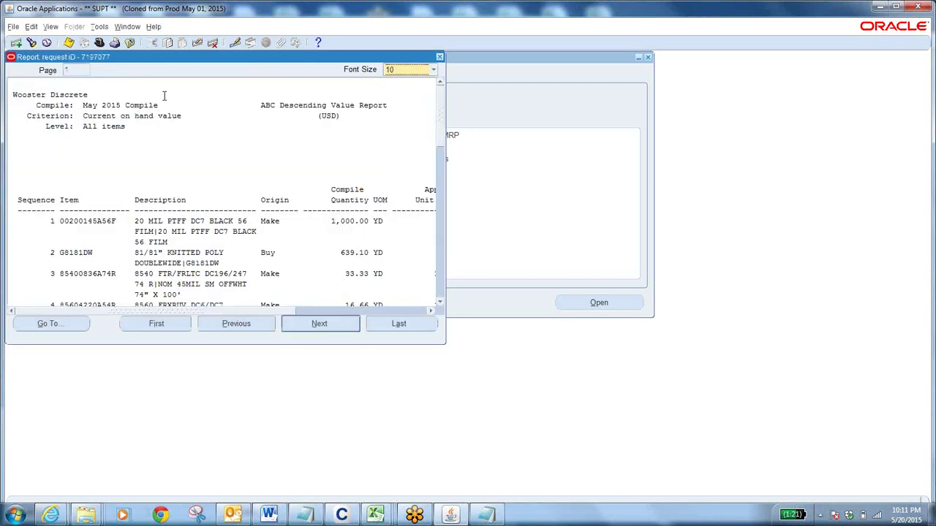
pyautogui.click(108, 41)
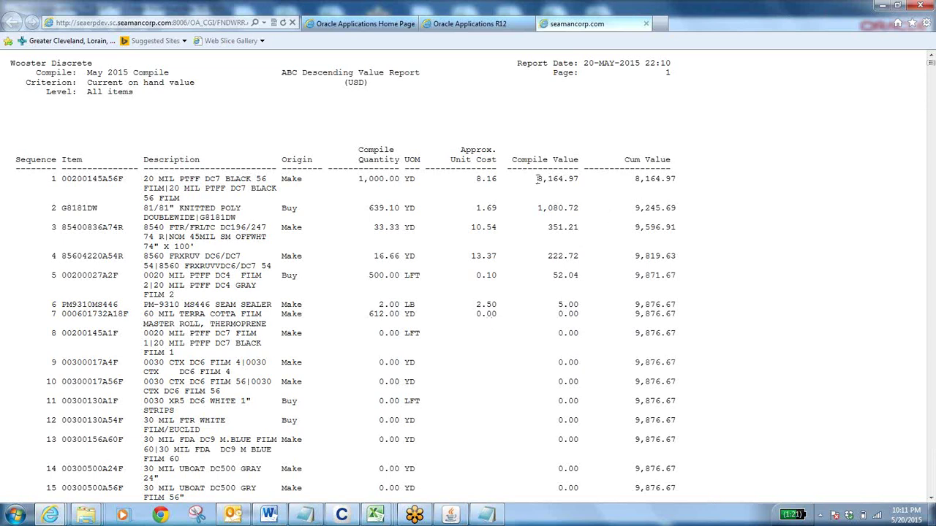
# Step: Examine the first item's compile quantity, unit cost and compile value, and the descending compile values of the first six items
pyautogui.moveTo(538, 179); pyautogui.dragTo(579, 181)
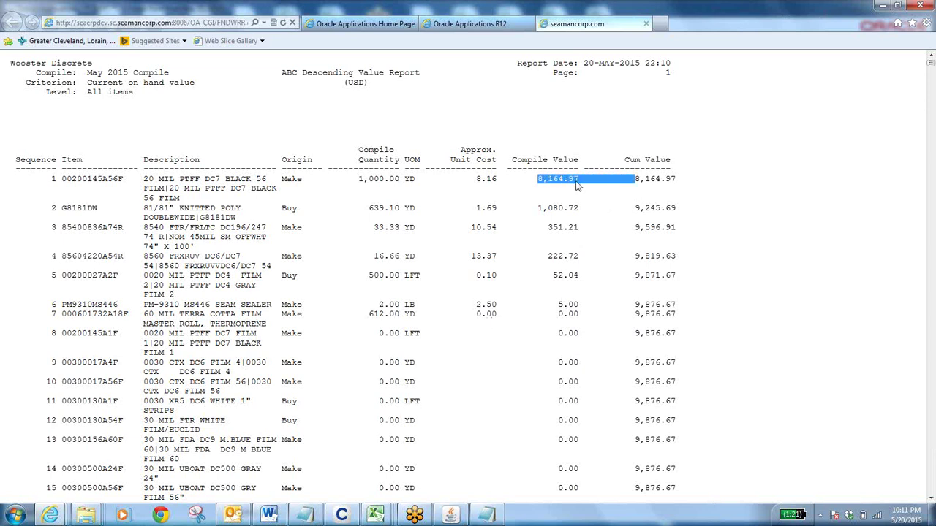
pyautogui.click(536, 178)
pyautogui.doubleClick(539, 179)
pyautogui.moveTo(381, 185); pyautogui.dragTo(412, 180)
pyautogui.click(480, 180)
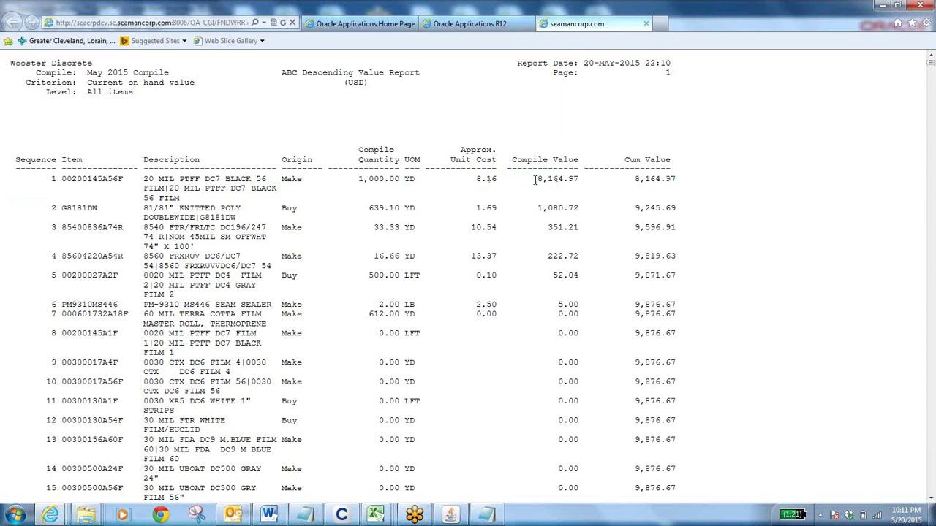
pyautogui.moveTo(538, 178); pyautogui.dragTo(583, 307)
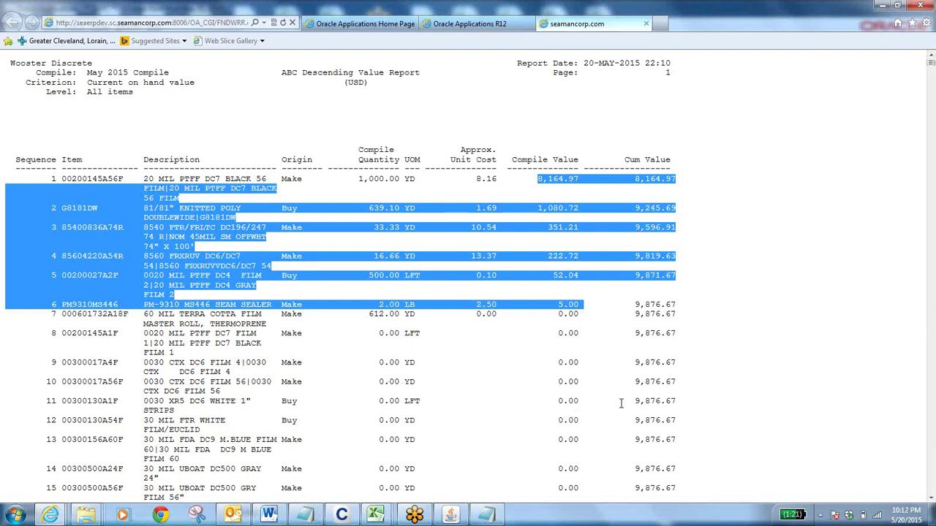
pyautogui.click(622, 338)
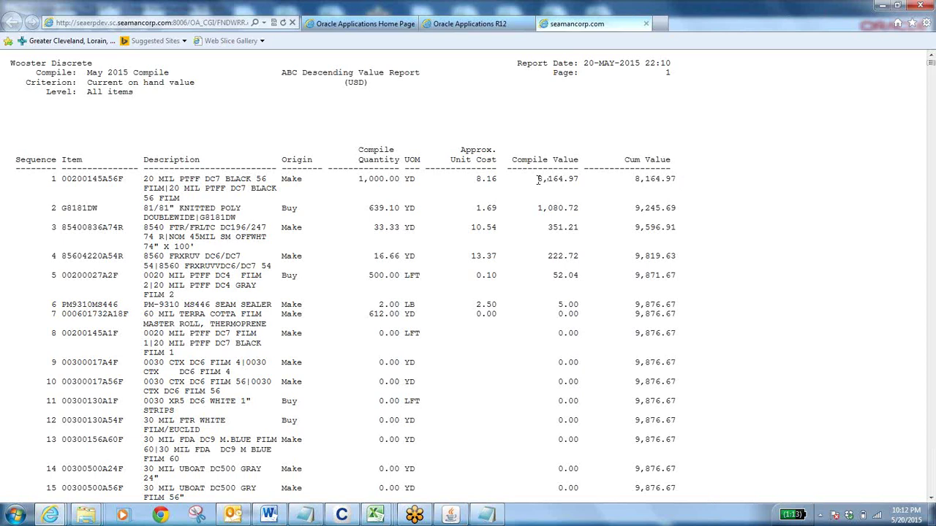
# Step: Compare the compile values of the first three items with their running cumulative values in the report
pyautogui.moveTo(539, 180); pyautogui.dragTo(633, 181)
pyautogui.click(538, 209)
pyautogui.moveTo(539, 208); pyautogui.dragTo(639, 208)
pyautogui.click(639, 208)
pyautogui.doubleClick(658, 209)
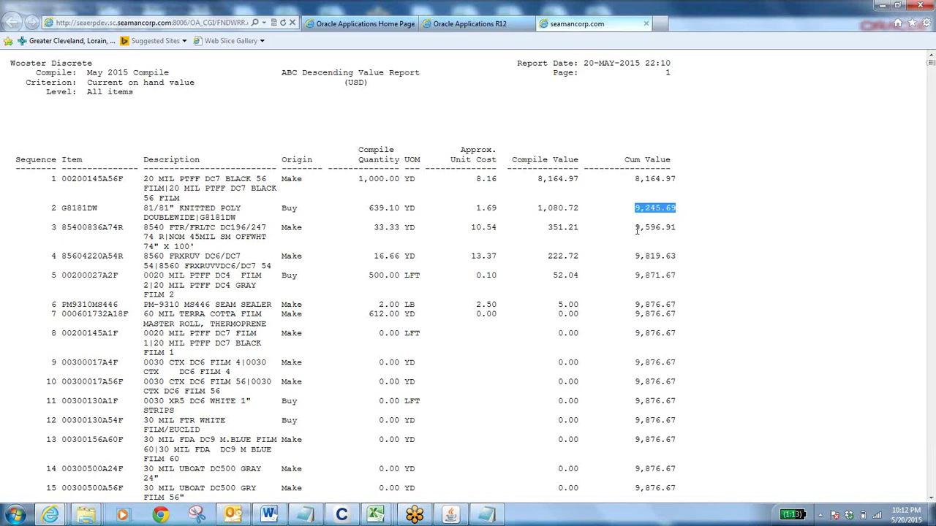
pyautogui.moveTo(636, 228); pyautogui.dragTo(680, 231)
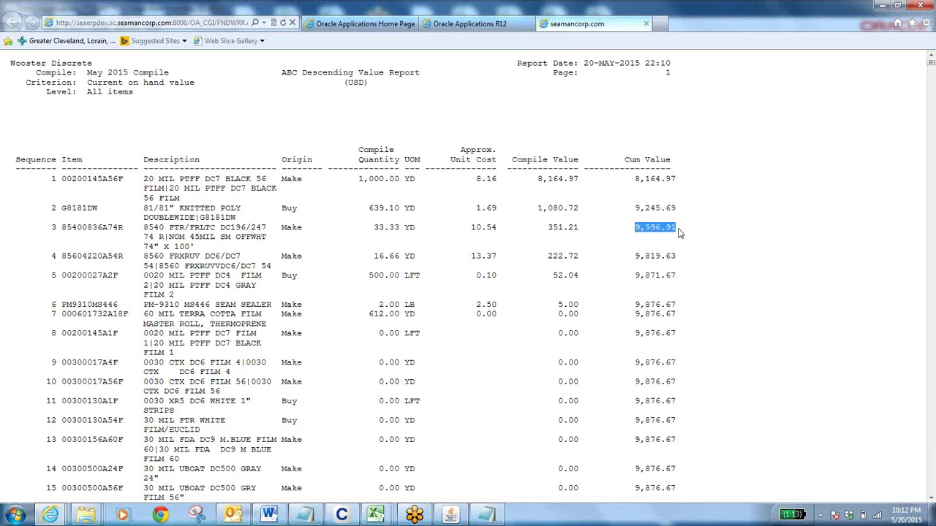
pyautogui.doubleClick(559, 178)
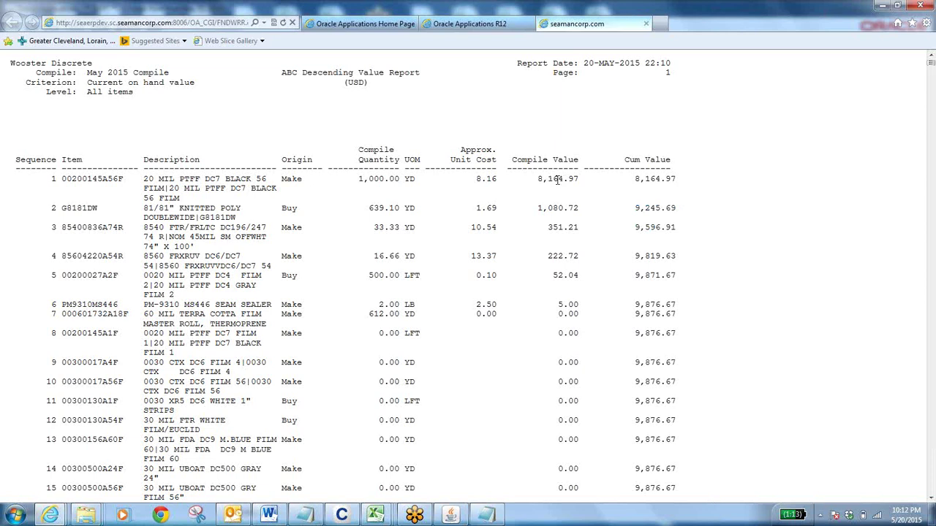
pyautogui.moveTo(539, 209); pyautogui.dragTo(634, 229)
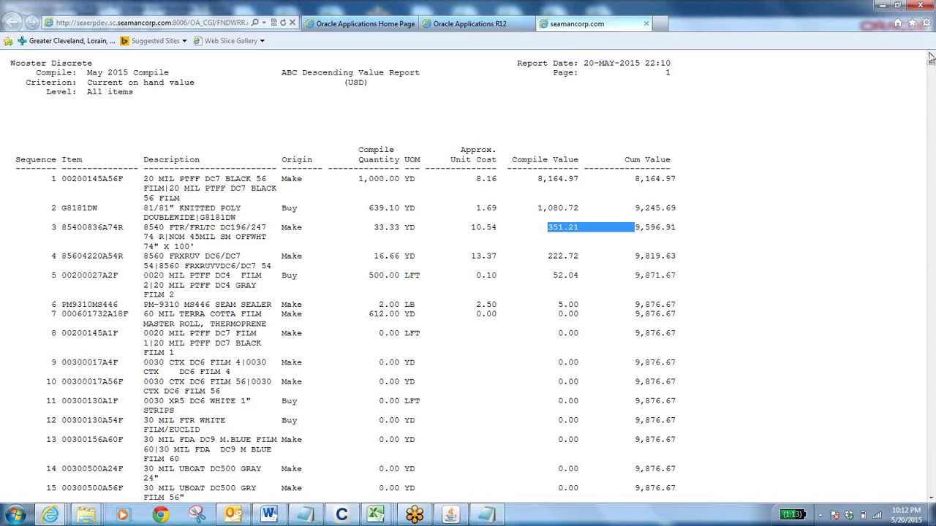
# Step: Review the ABC Descending Value Report through to its totals and check how the items are sequenced
pyautogui.moveTo(930, 66); pyautogui.dragTo(931, 488)
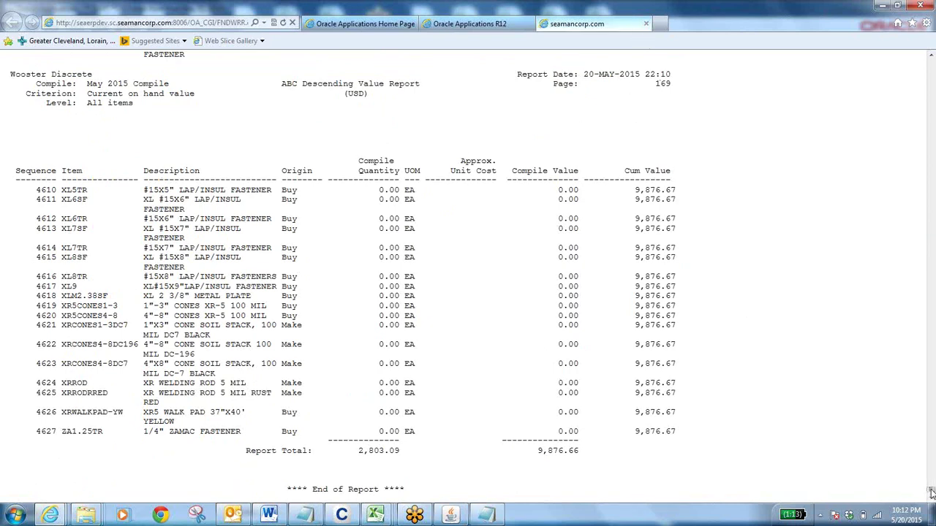
pyautogui.moveTo(931, 493); pyautogui.dragTo(931, 61)
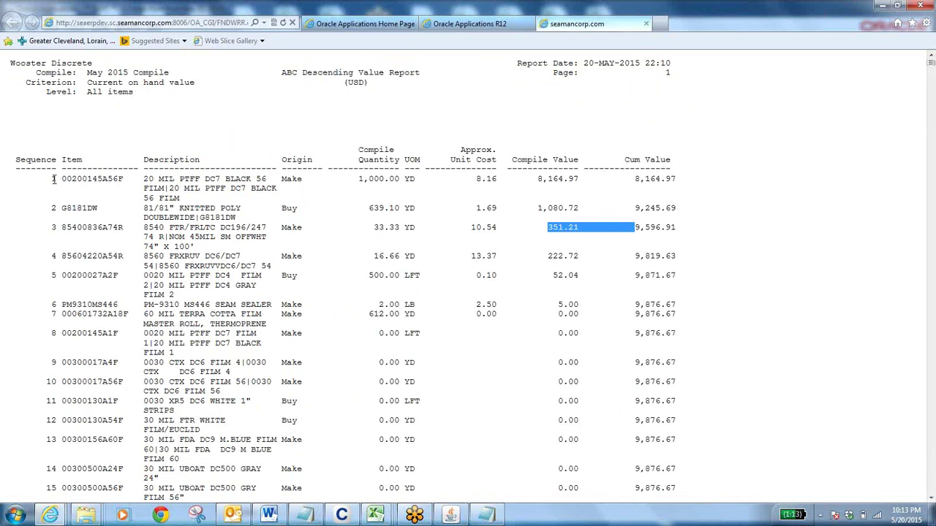
pyautogui.moveTo(53, 178); pyautogui.dragTo(62, 183)
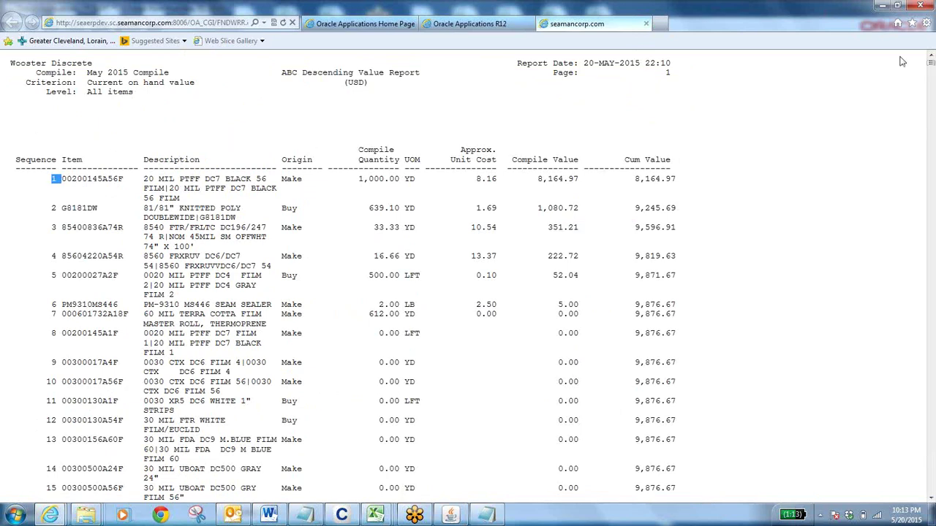
pyautogui.moveTo(932, 63)
pyautogui.mouseDown()
pyautogui.moveTo(930, 498)
pyautogui.moveTo(930, 63)
pyautogui.mouseUp()
pyautogui.click(55, 185)
pyautogui.moveTo(931, 66); pyautogui.dragTo(932, 278)
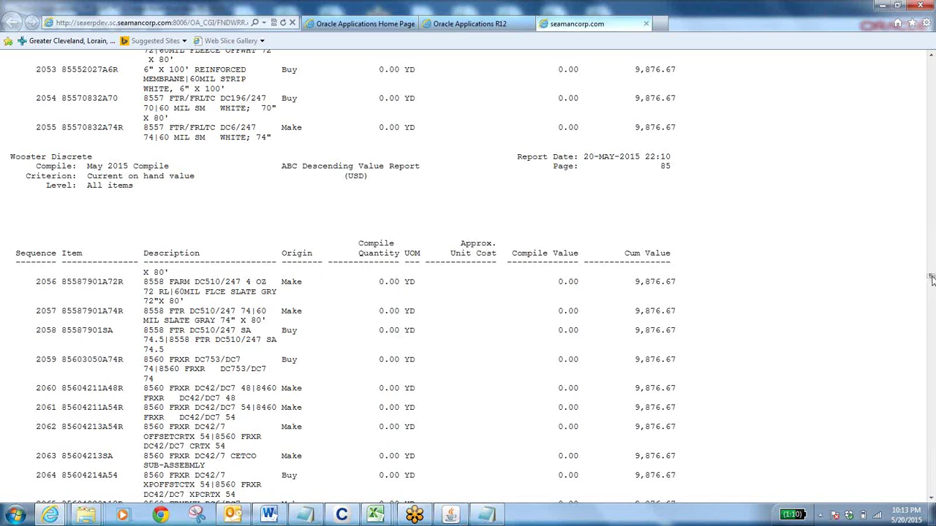
# Step: Switch back to Oracle Applications and close the report, request list and ABC compile windows to return to the Navigator
pyautogui.click(462, 518)
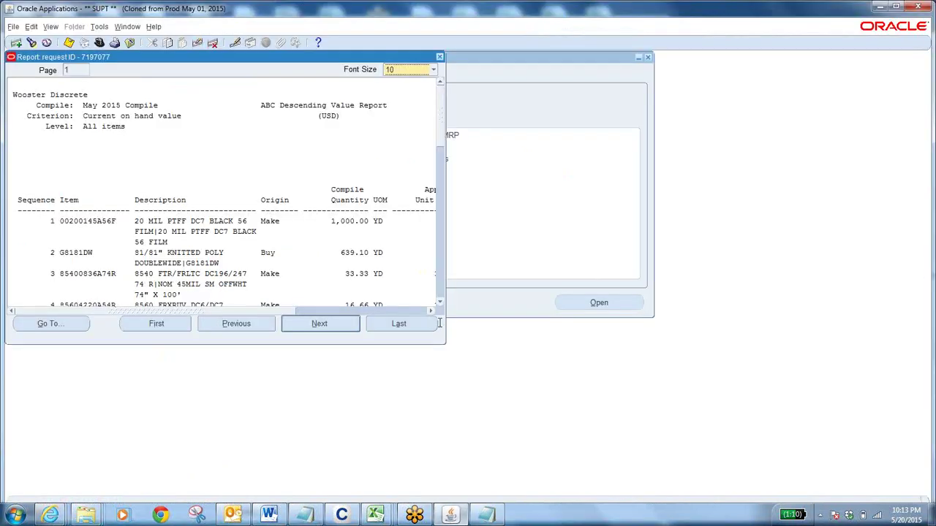
pyautogui.click(131, 45)
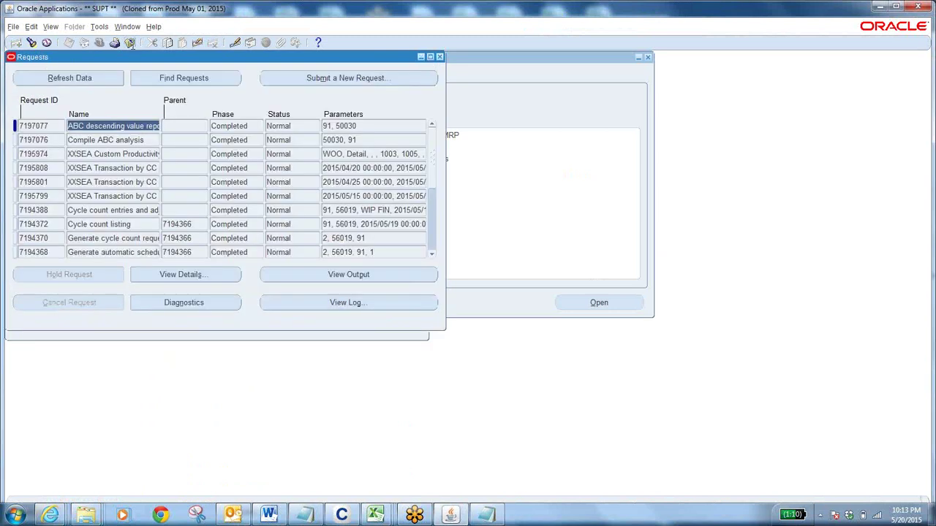
pyautogui.click(129, 44)
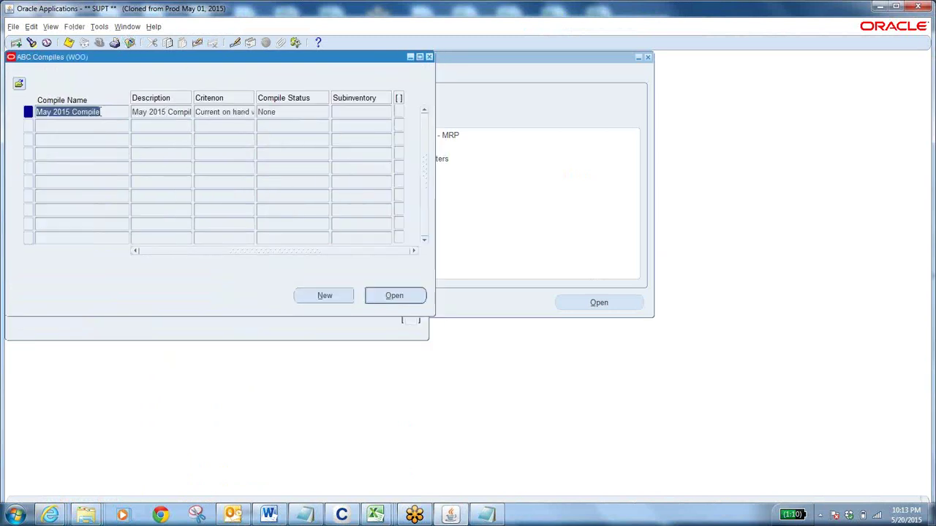
pyautogui.click(129, 44)
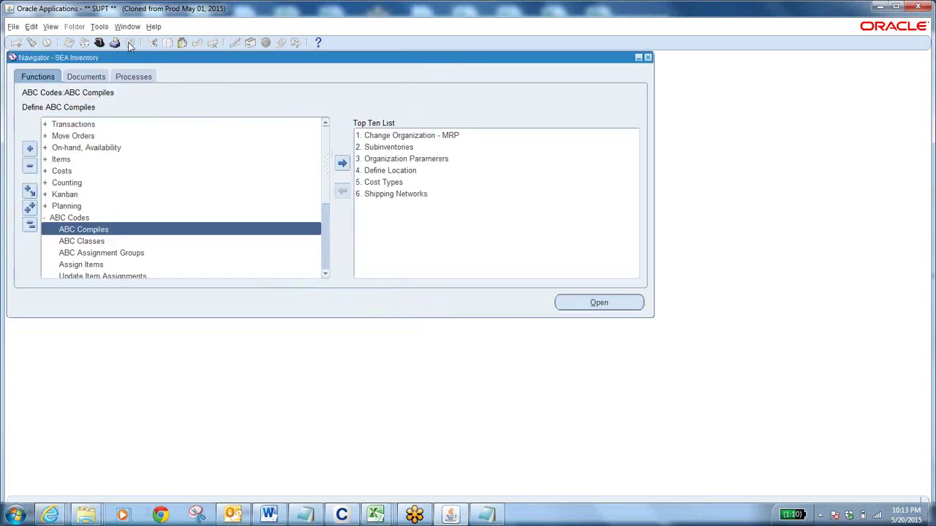
# Step: Reopen ABC Compiles, query the compile named "May 2015 Compile" and open its definition
pyautogui.doubleClick(109, 229)
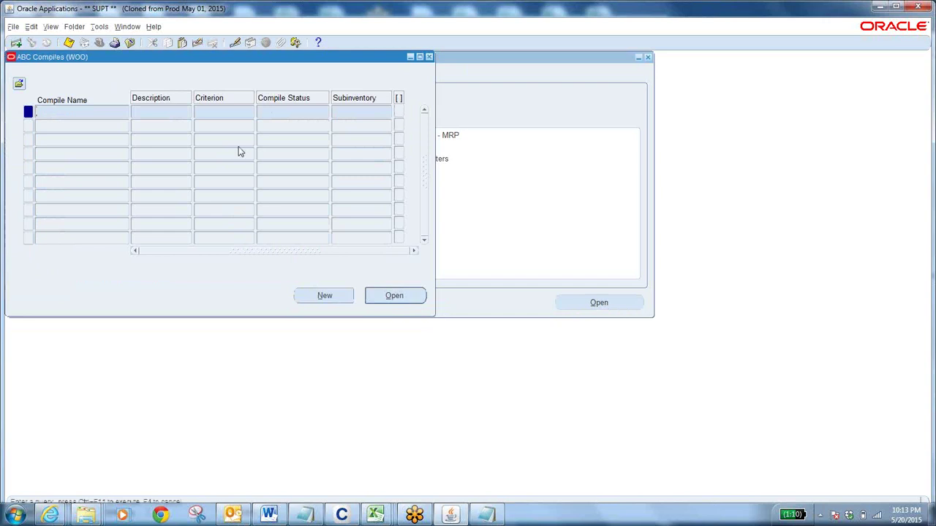
pyautogui.write('May 2015 Compile')
pyautogui.hotkey('ctrl', 'F11')
pyautogui.click(394, 296)
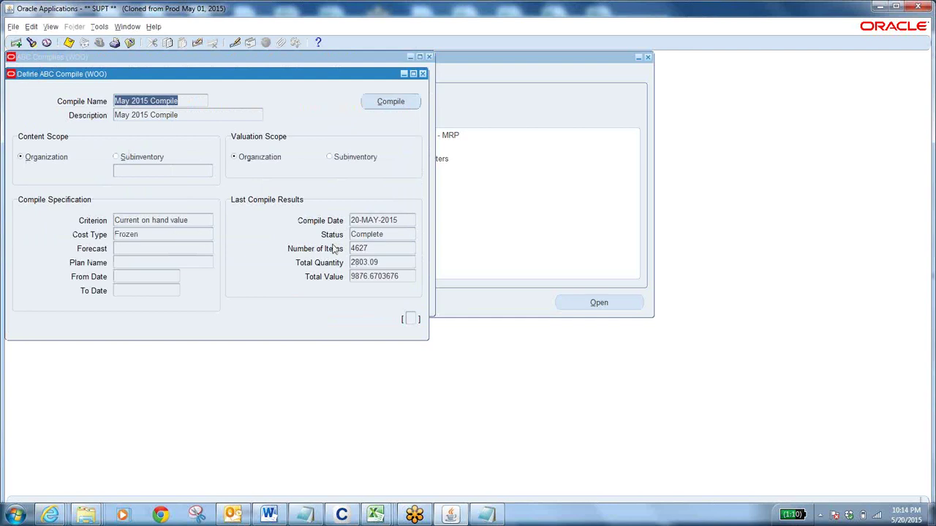
# Step: Check the status, total quantity and total value in the May 2015 Compile's last compile results
pyautogui.click(401, 234)
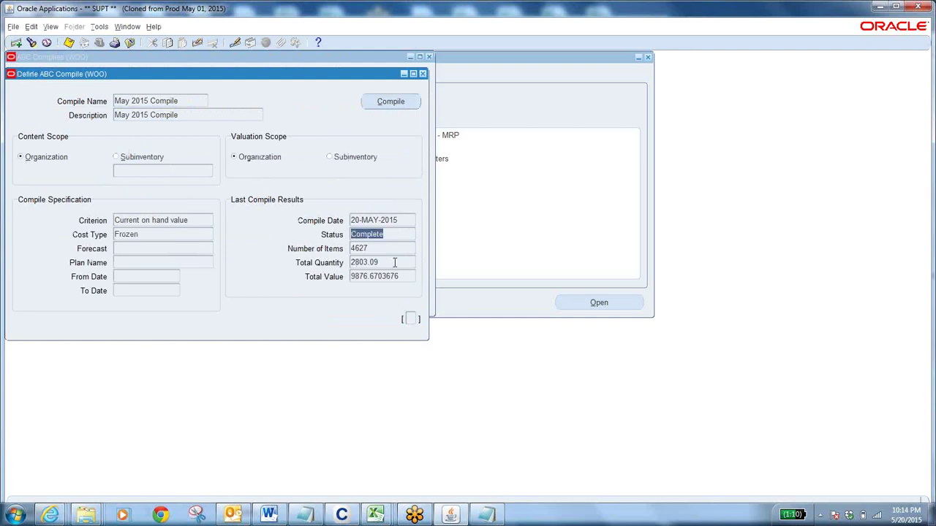
pyautogui.click(394, 263)
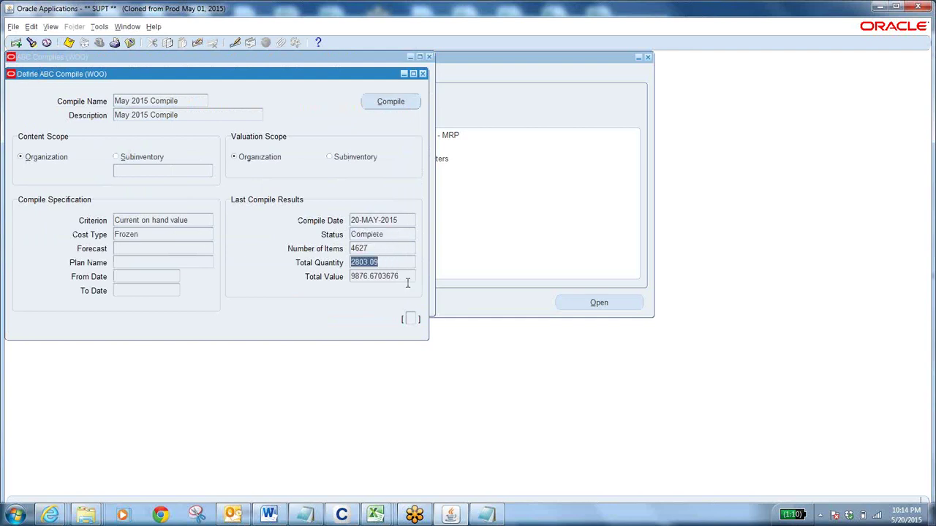
pyautogui.click(408, 277)
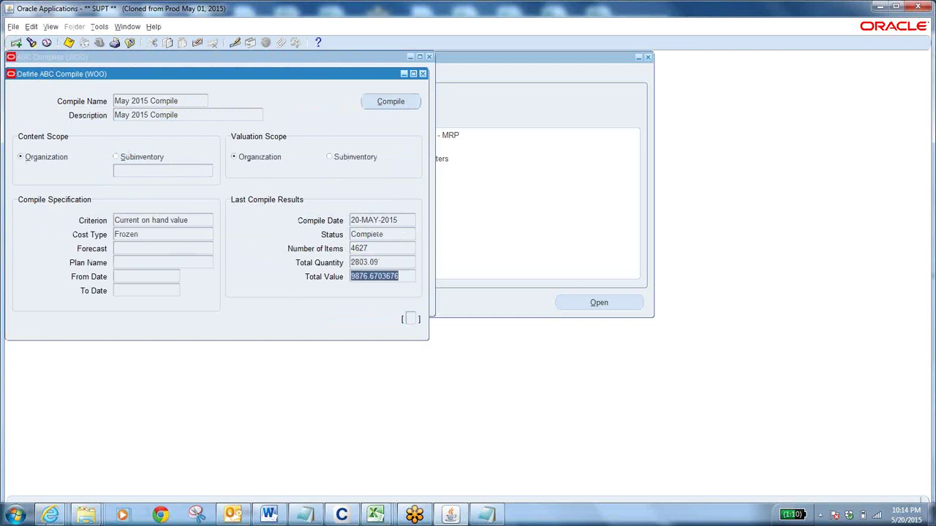
# Step: Switch to the ABC Descending Value Report in the browser, compare its totals with the compile results, and return to Oracle Applications
pyautogui.click(50, 514)
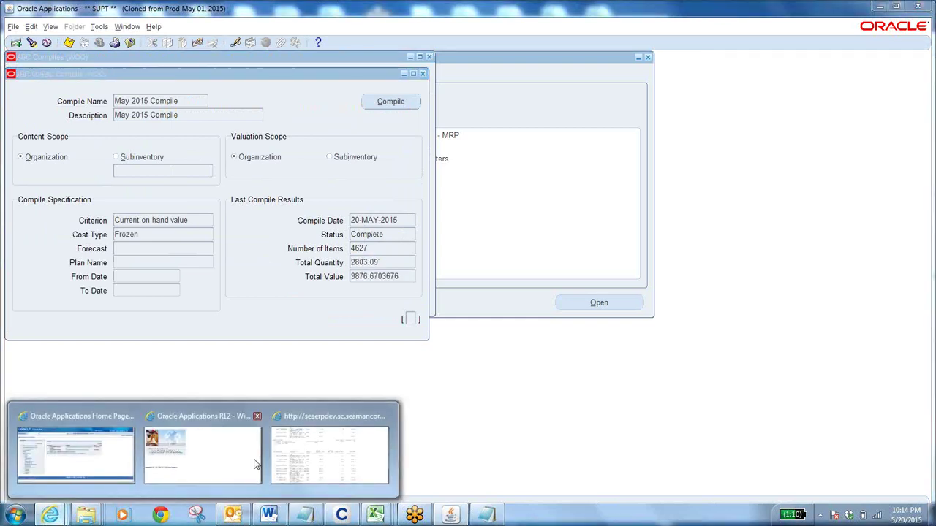
pyautogui.click(305, 470)
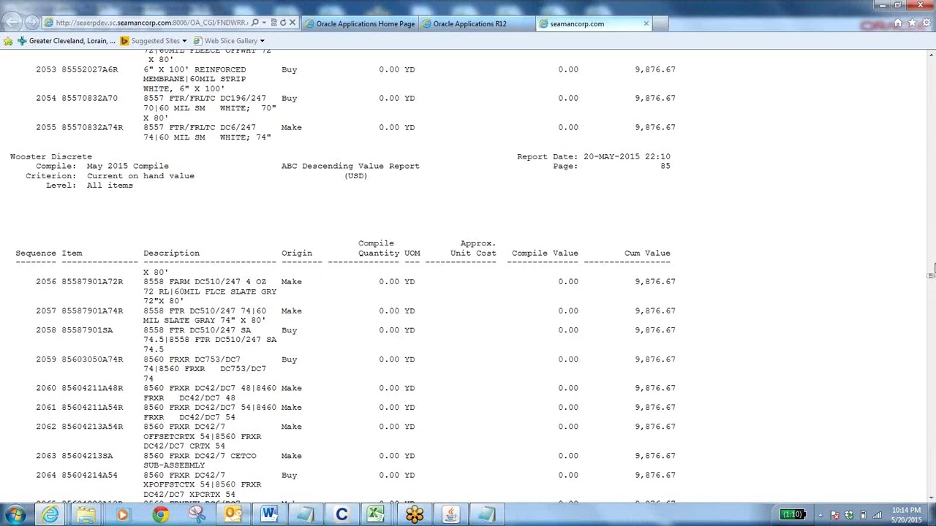
pyautogui.moveTo(930, 278); pyautogui.dragTo(931, 488)
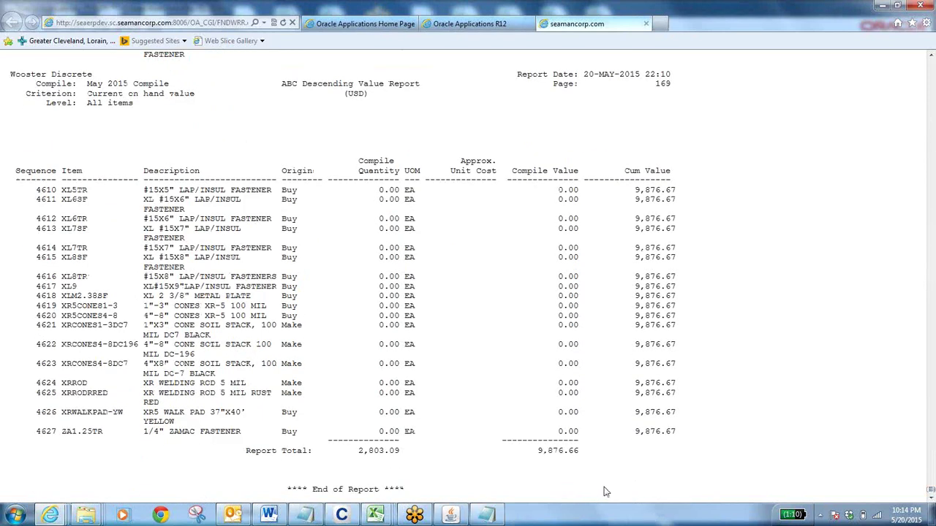
pyautogui.hotkey('alt', 'Tab')
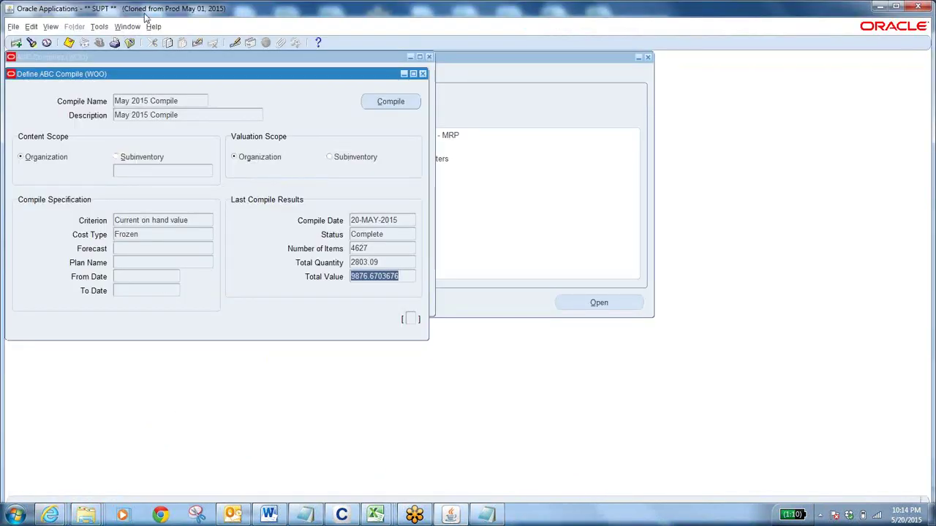
# Step: Close the compile windows, review the ABC classes defined for WOO, and return to the Navigator
pyautogui.click(130, 43)
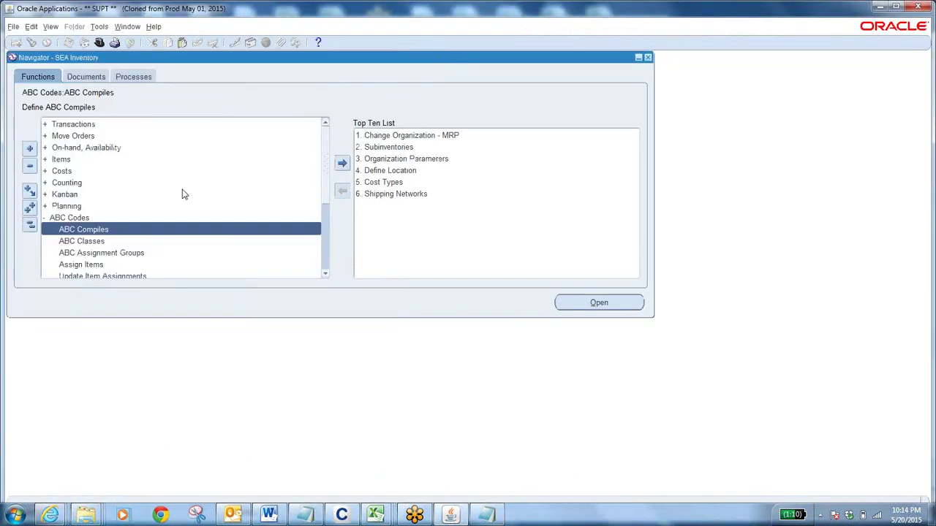
pyautogui.doubleClick(96, 242)
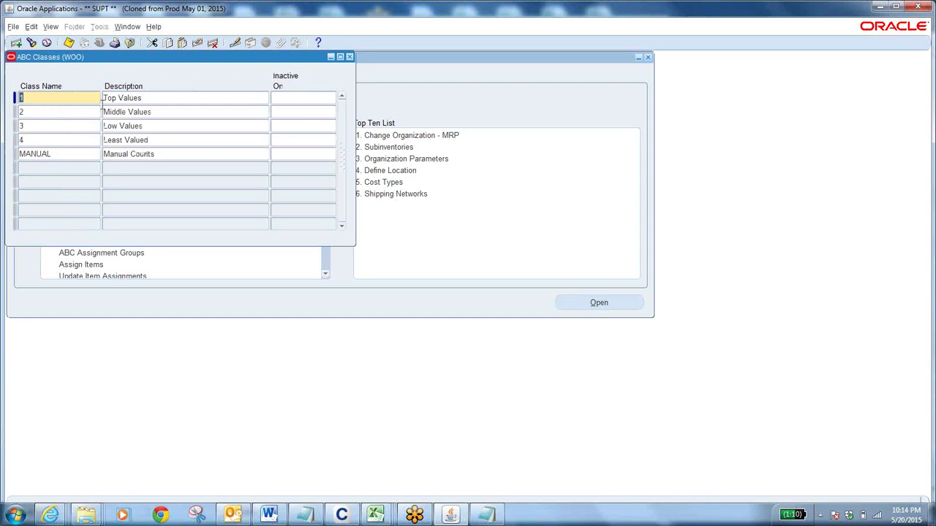
pyautogui.click(129, 42)
# Step: Open the ABC Assignment Groups for WOO from the ABC Codes functions
pyautogui.click(129, 264)
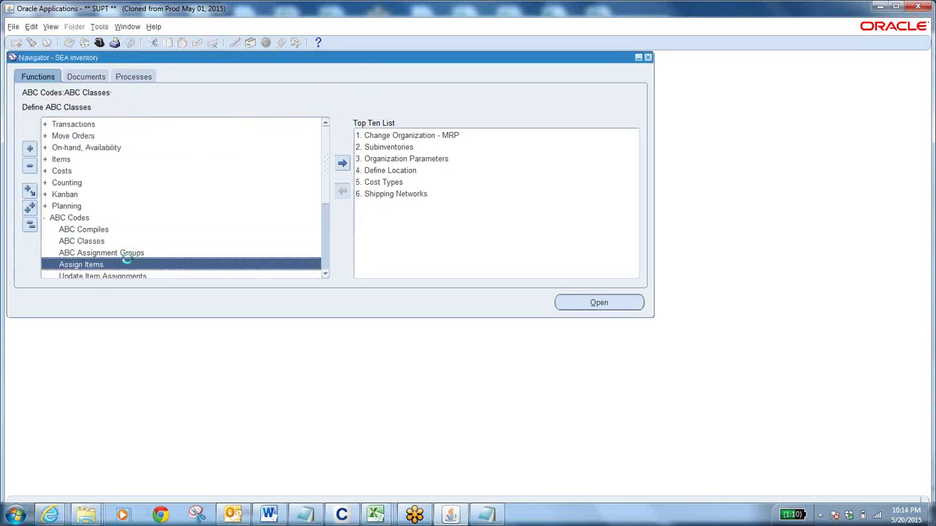
pyautogui.click(103, 254)
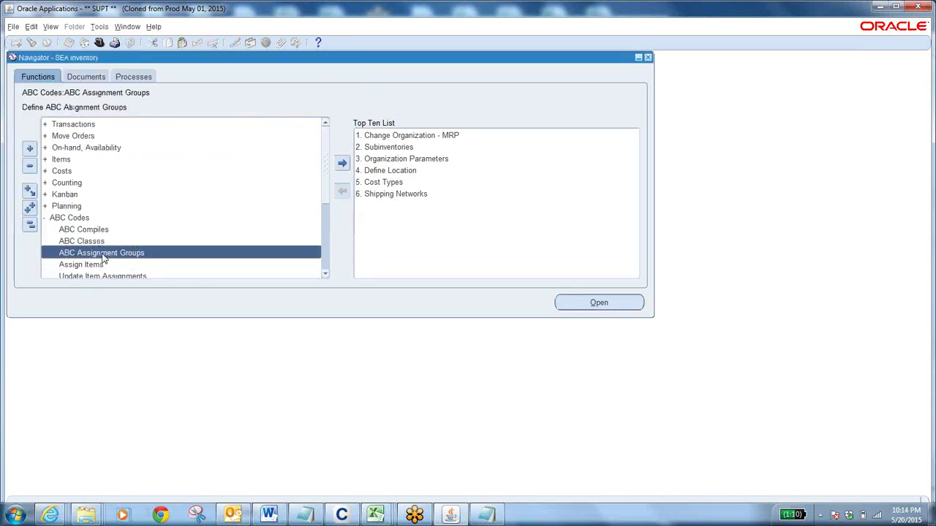
pyautogui.doubleClick(103, 255)
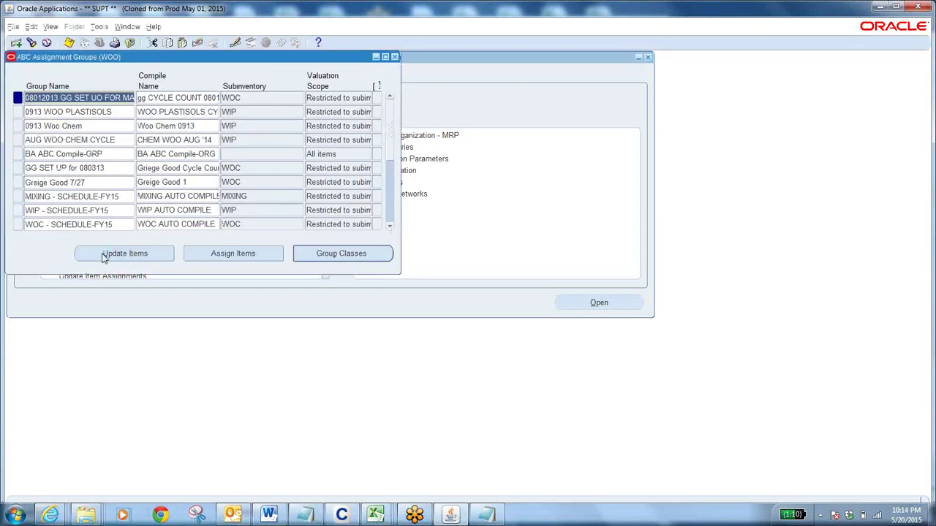
# Step: Add a new assignment group named "May 2015 Compile-GRP" and link it to the compile "May 2015 Compile"
pyautogui.click(117, 99)
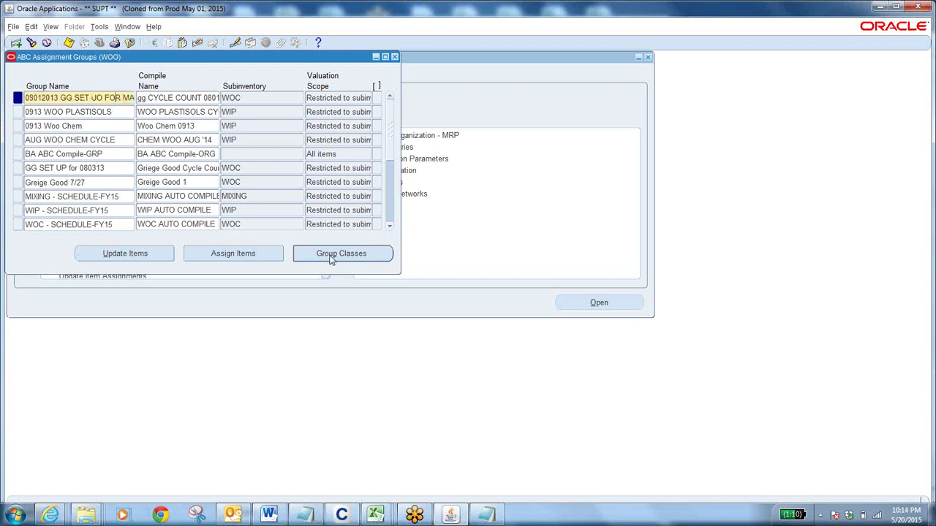
pyautogui.click(15, 42)
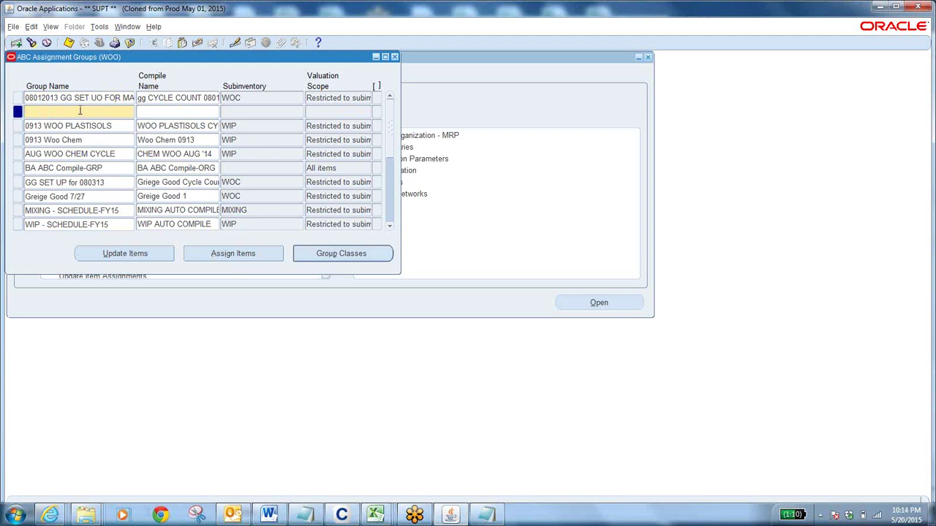
pyautogui.write('May 2015 Compile-GRP')
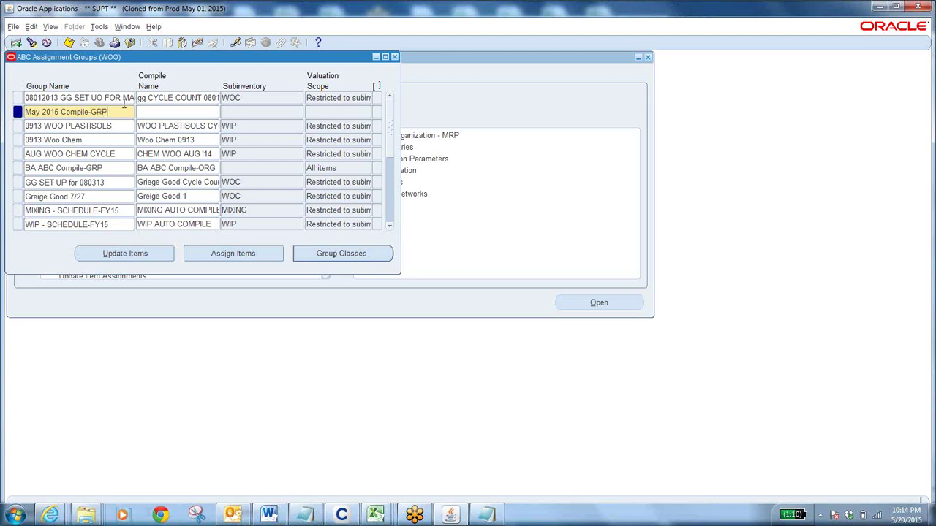
pyautogui.click(185, 111)
pyautogui.click(215, 113)
pyautogui.click(220, 153)
pyautogui.write('May 2015 Compile')
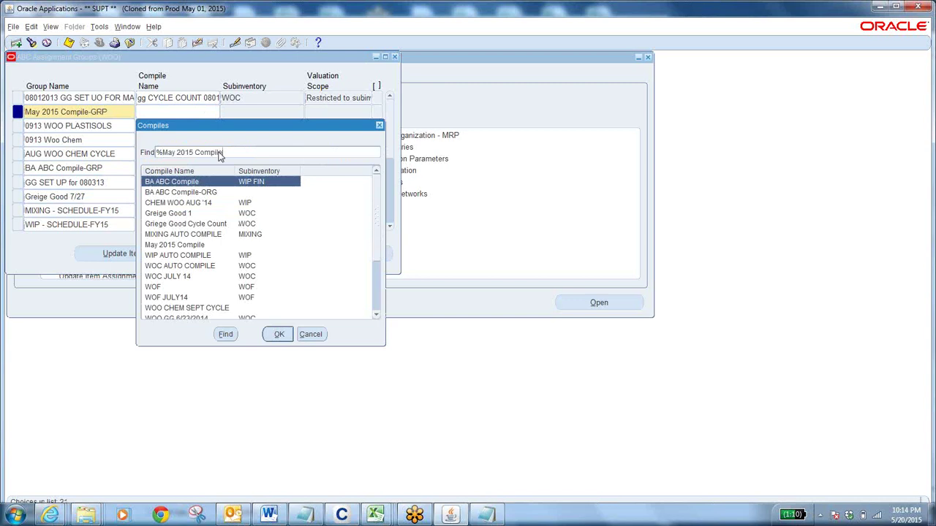
pyautogui.click(225, 335)
pyautogui.click(204, 112)
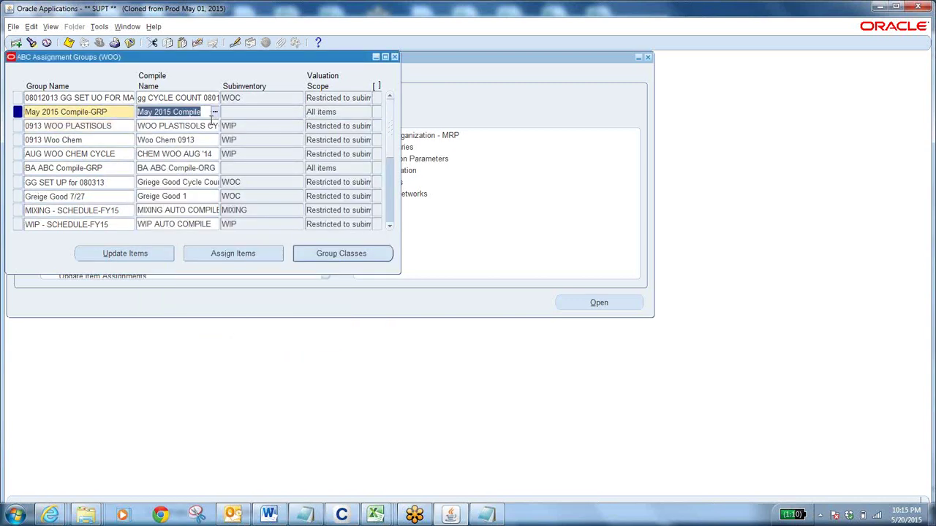
# Step: Filter the compile list by "m" and reselect "May 2015 Compile" for the new assignment group
pyautogui.click(214, 112)
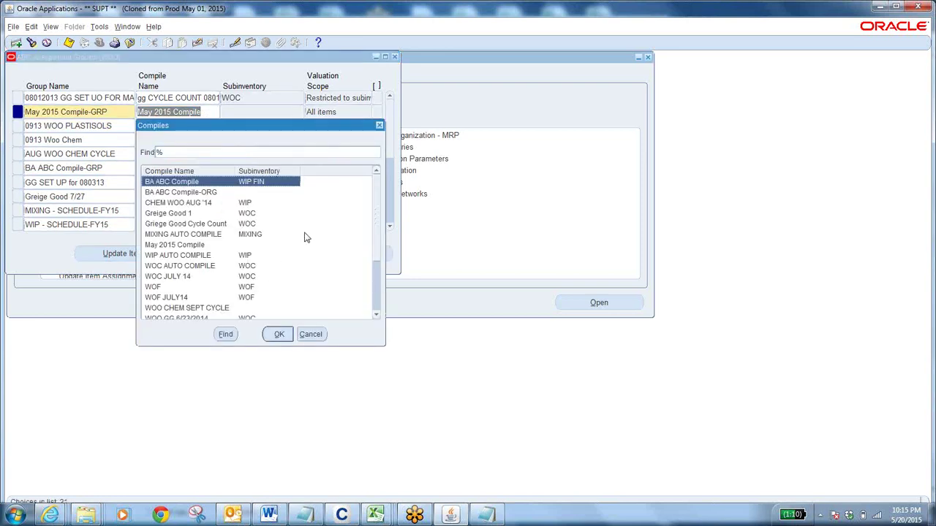
pyautogui.write('m')
pyautogui.click(199, 192)
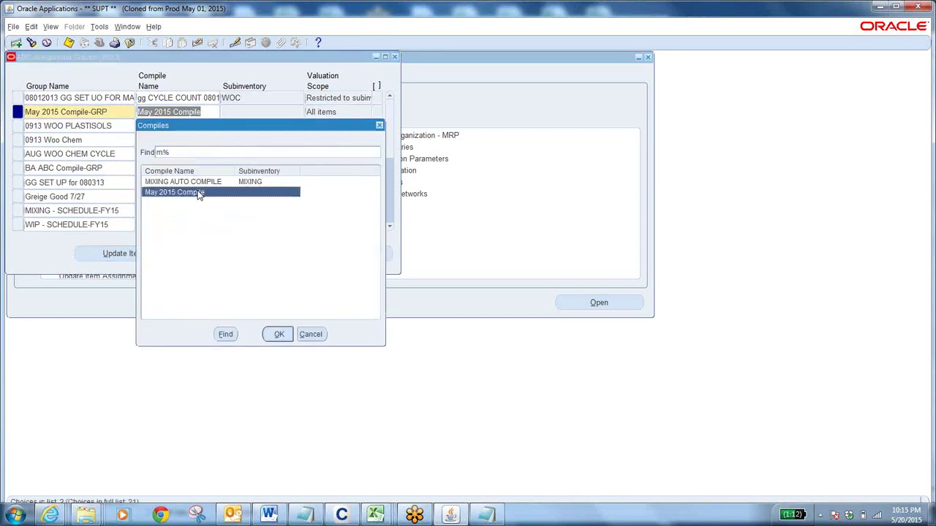
pyautogui.click(279, 335)
pyautogui.press('Down')
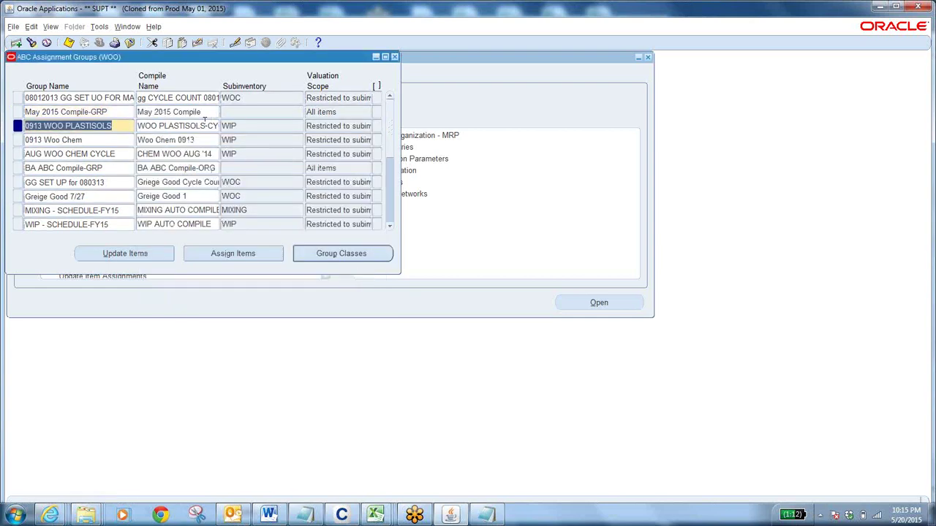
# Step: Copy the group name "May 2015 Compile-GRP" from the new assignment group's row
pyautogui.click(198, 113)
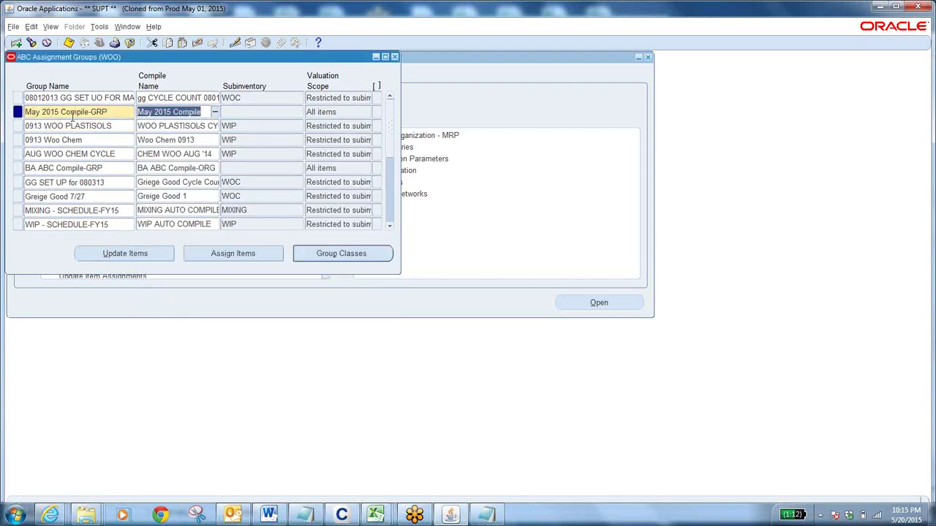
pyautogui.click(120, 109)
pyautogui.click(202, 110)
pyautogui.click(125, 112)
pyautogui.hotkey('ctrl', 'c')
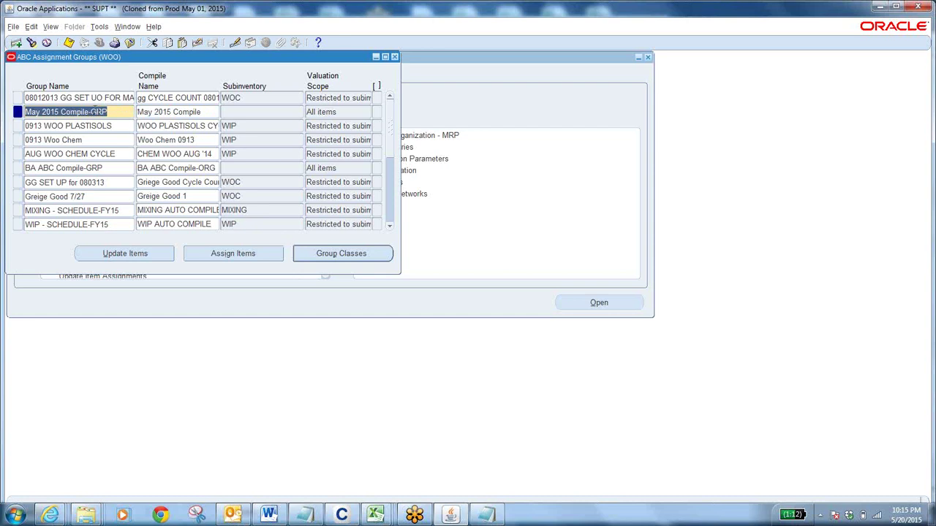
# Step: Assign class 1 at priority 1 and class 2 at priority 2 to May 2015 Compile-GRP, save, and close the class assignment
pyautogui.click(344, 256)
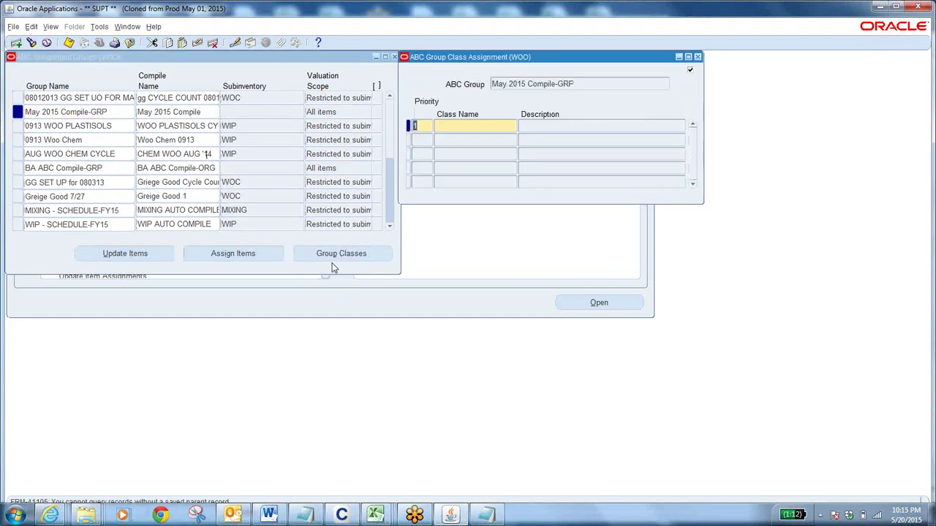
pyautogui.click(472, 126)
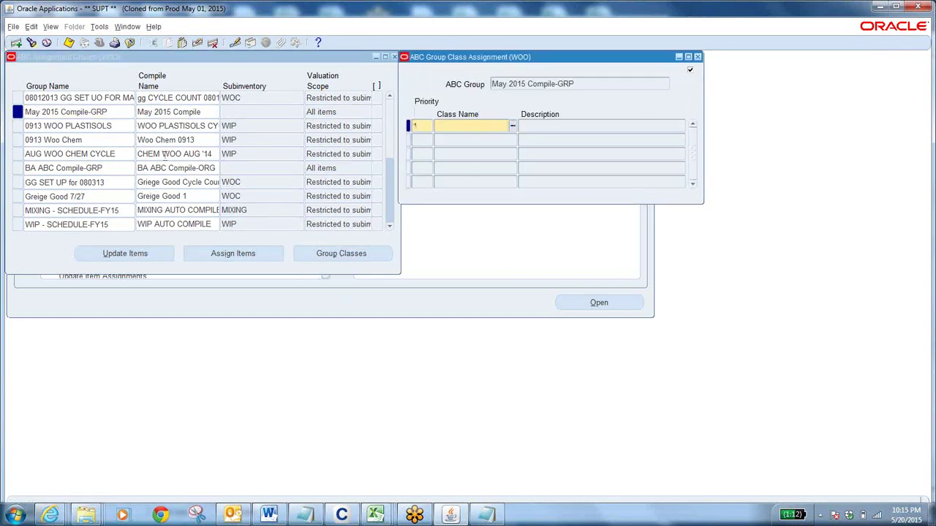
pyautogui.write('1')
pyautogui.press('Tab')
pyautogui.click(485, 140)
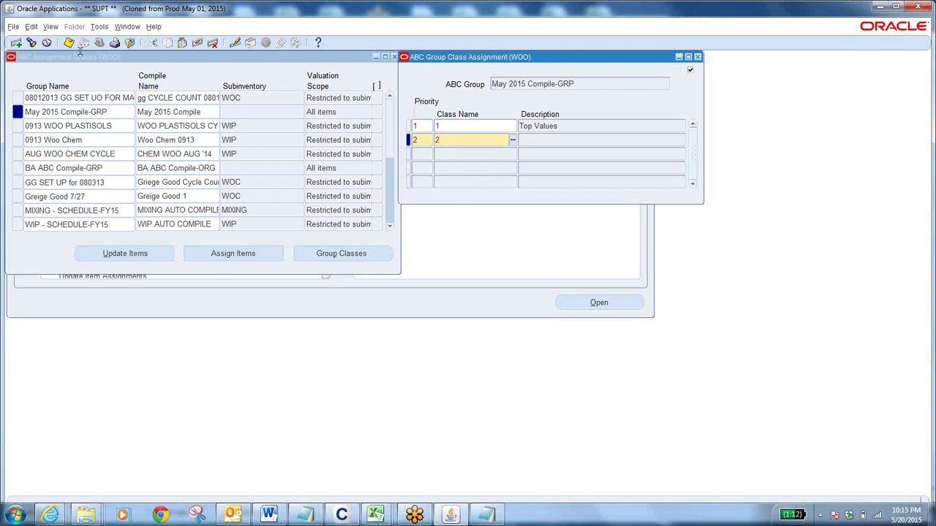
pyautogui.click(69, 42)
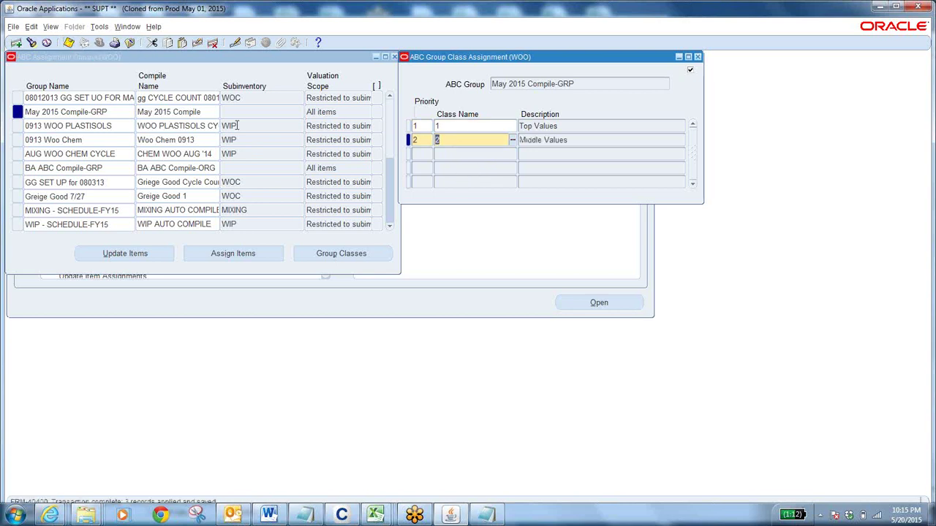
pyautogui.click(698, 56)
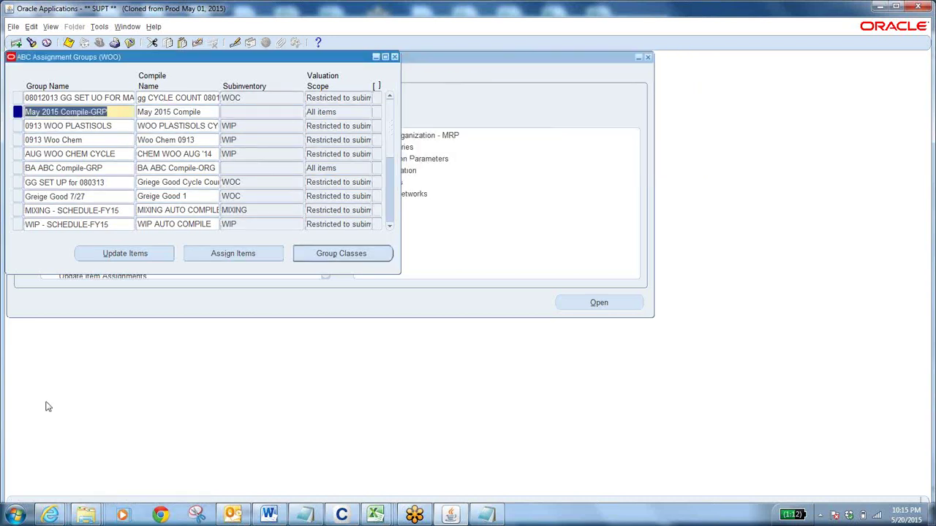
# Step: Switch to Notepad, paste the copied group name into the note, and return to Oracle Applications
pyautogui.click(487, 517)
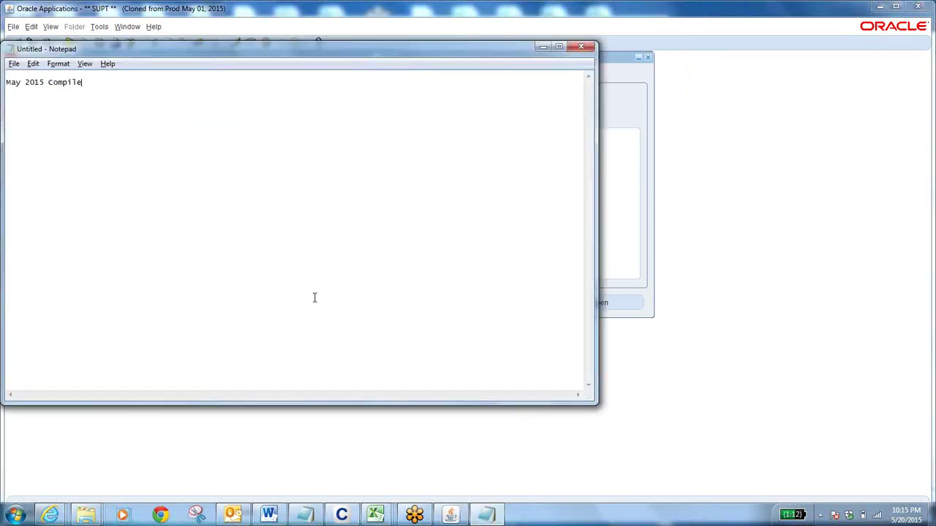
pyautogui.hotkey('ctrl', 'v')
pyautogui.hotkey('alt', 'Tab')
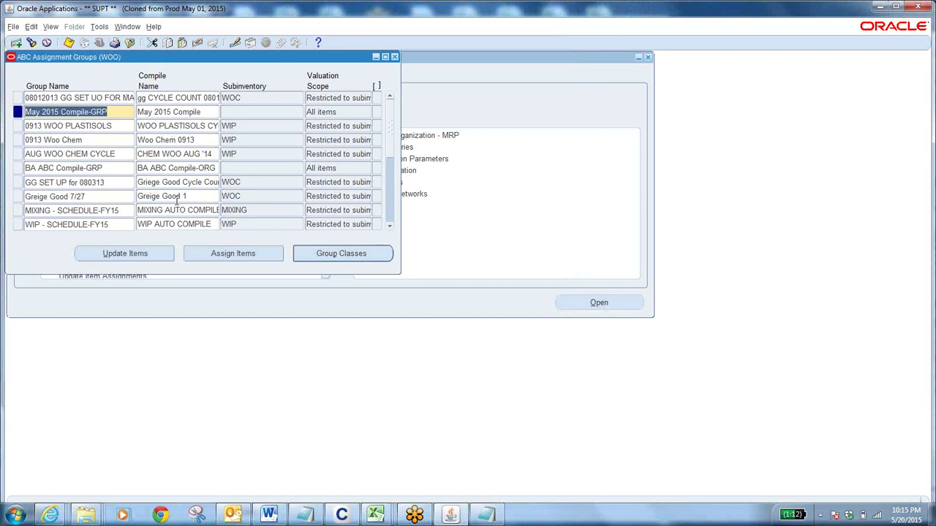
# Step: Open item assignment for May 2015 Compile-GRP and have class 2 filled in with its default item cutoff
pyautogui.click(231, 253)
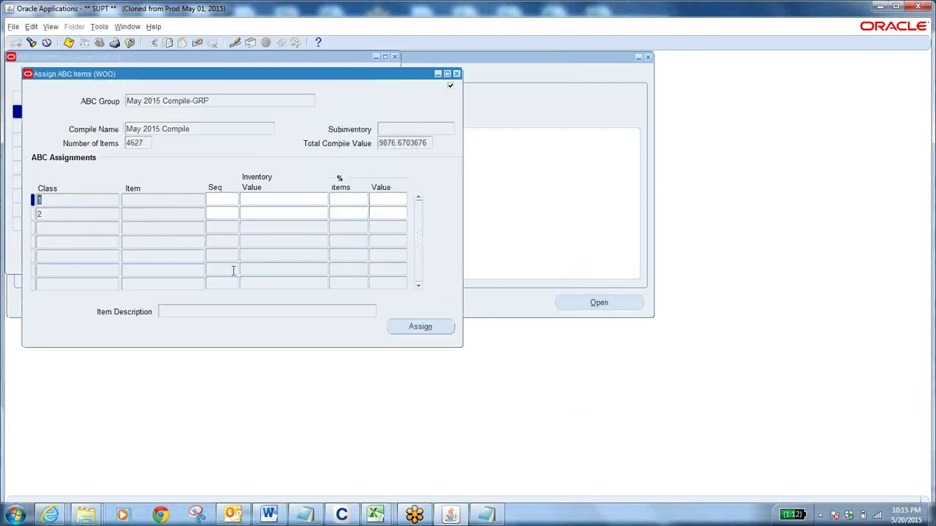
pyautogui.moveTo(313, 78); pyautogui.dragTo(469, 87)
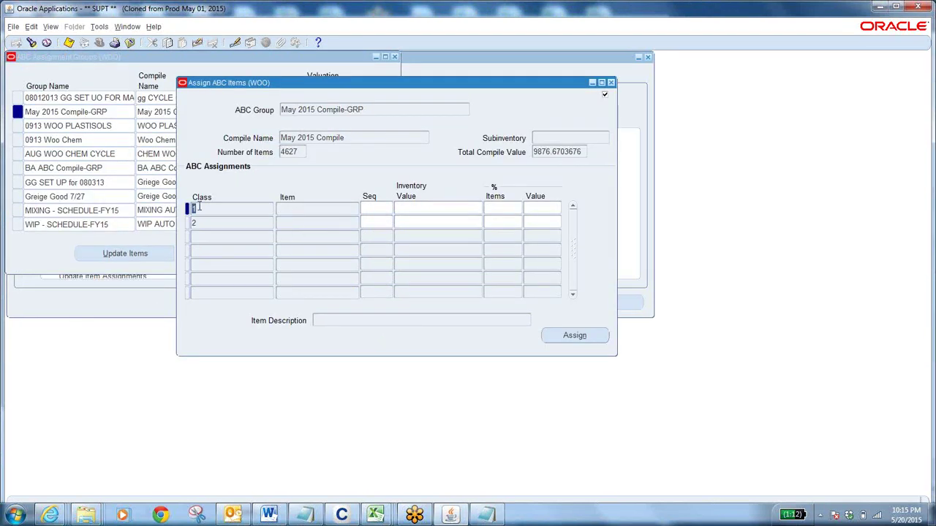
pyautogui.click(217, 224)
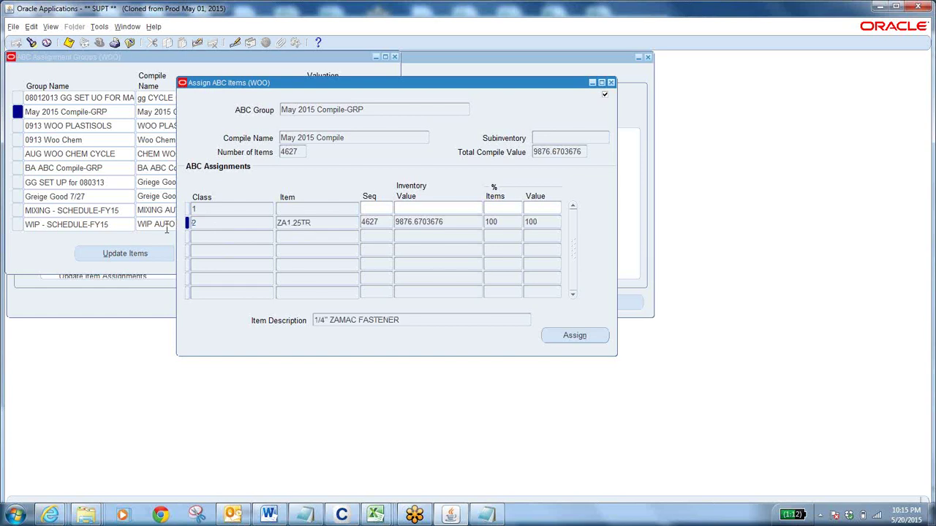
pyautogui.click(206, 211)
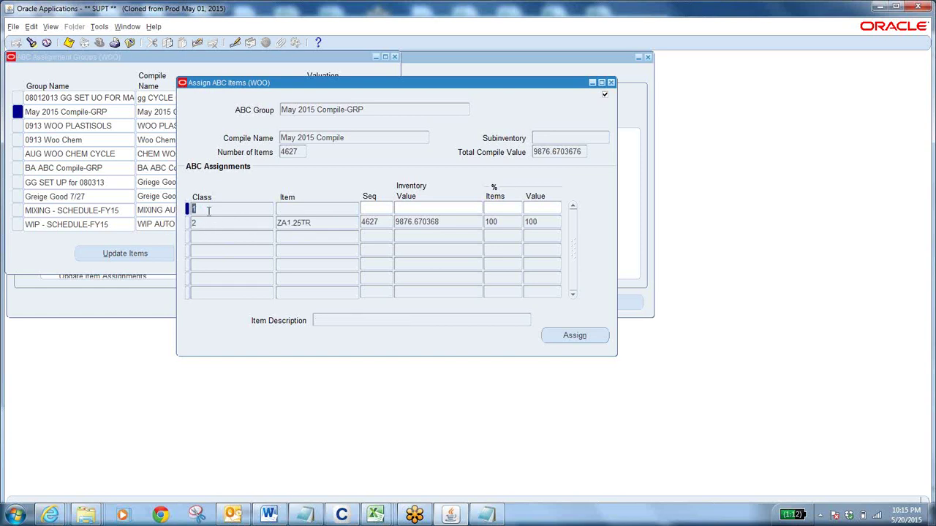
# Step: Consult the item sequence numbers in the ABC Descending Value Report for class 1's cutoff, and return to the item assignment
pyautogui.click(369, 210)
pyautogui.click(50, 515)
pyautogui.click(327, 441)
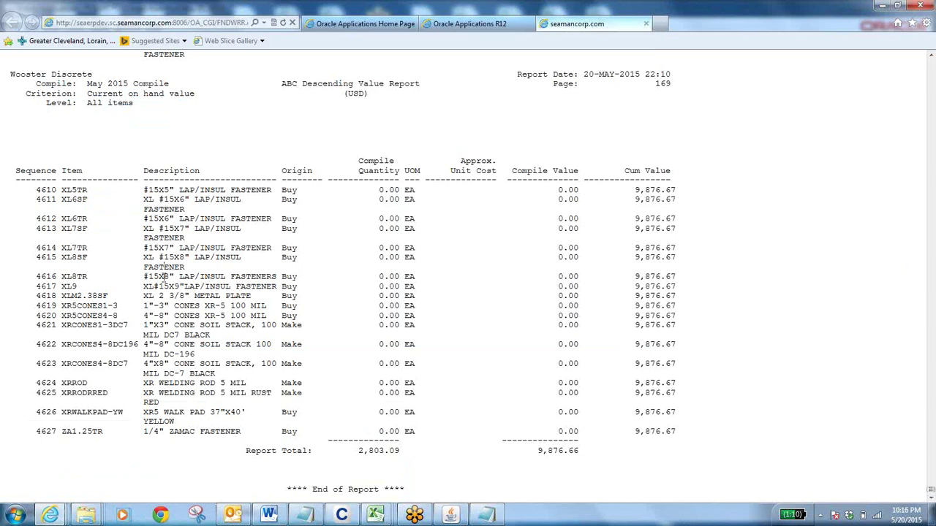
pyautogui.hotkey('alt', 'Tab')
# Step: Set class 1's cutoff sequence to 3, submit the ABC item assignment request, and dismiss the submission note
pyautogui.click(361, 210)
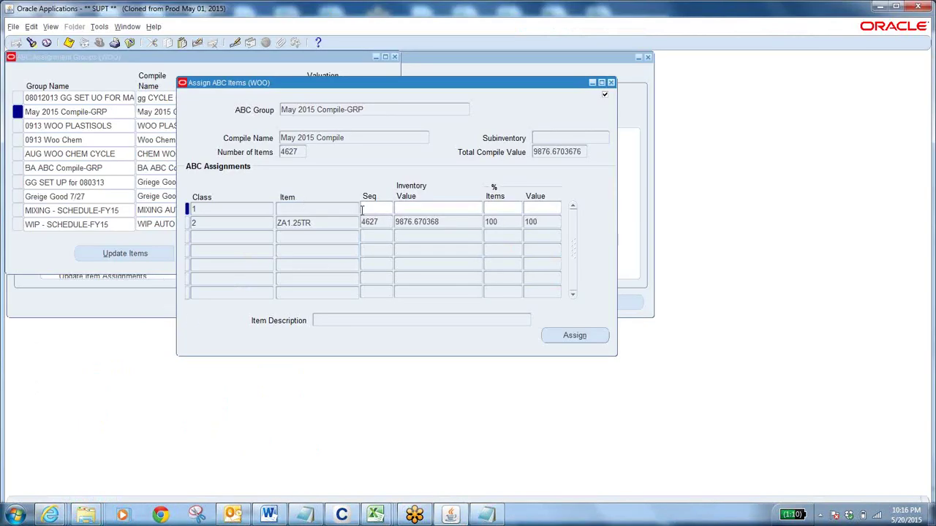
pyautogui.write('3')
pyautogui.press('Tab')
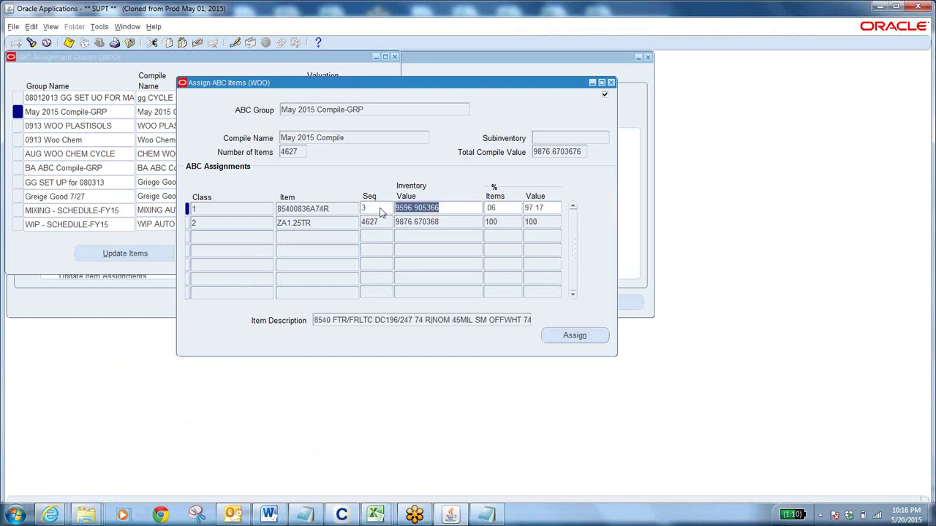
pyautogui.click(70, 43)
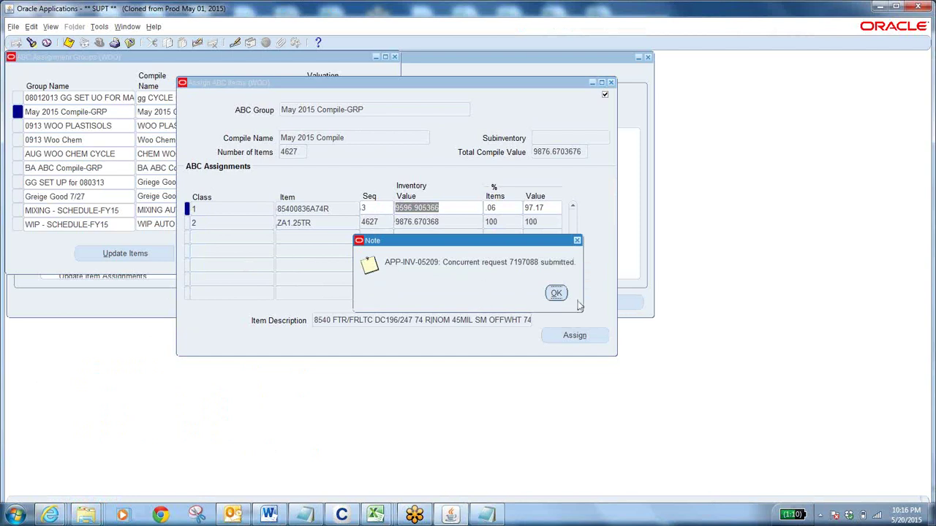
pyautogui.click(556, 293)
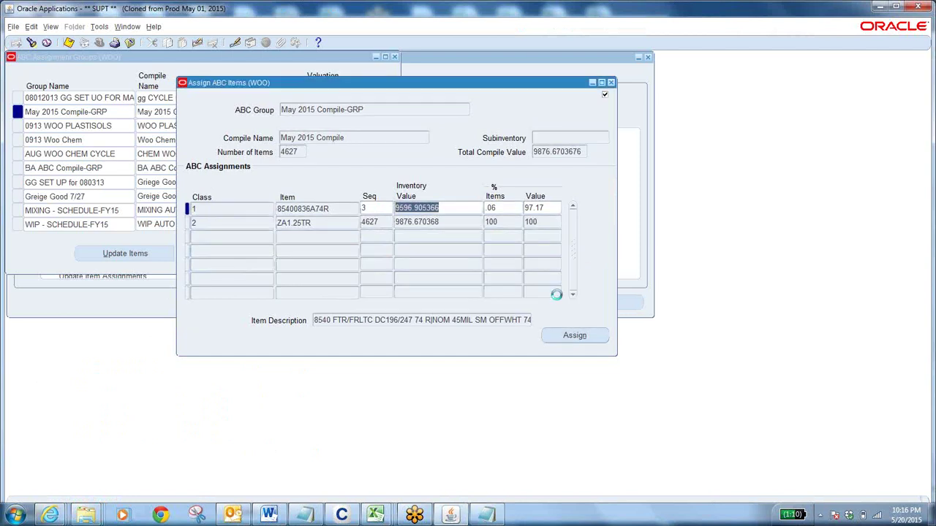
# Step: Compare the top-ranked items in the ABC Descending Value Report with the class 1 and class 2 cutoffs in the item assignment
pyautogui.click(369, 209)
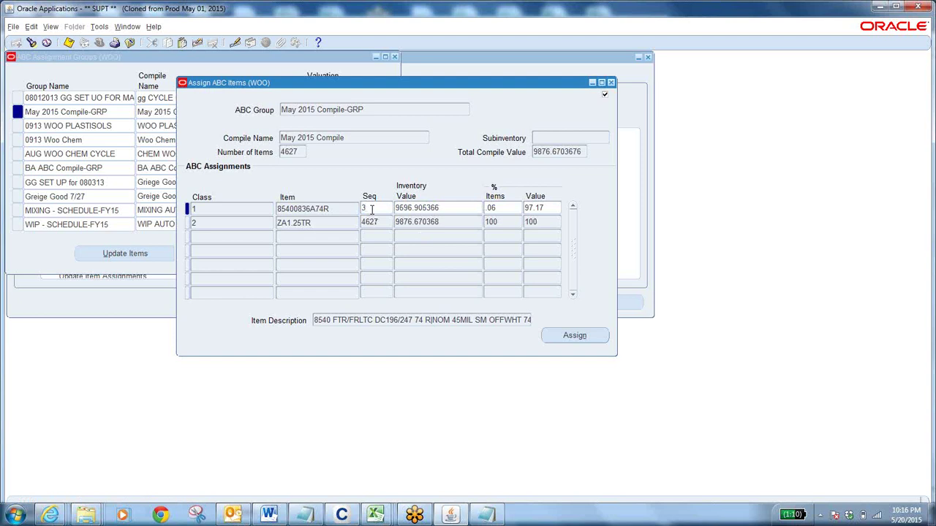
pyautogui.click(50, 516)
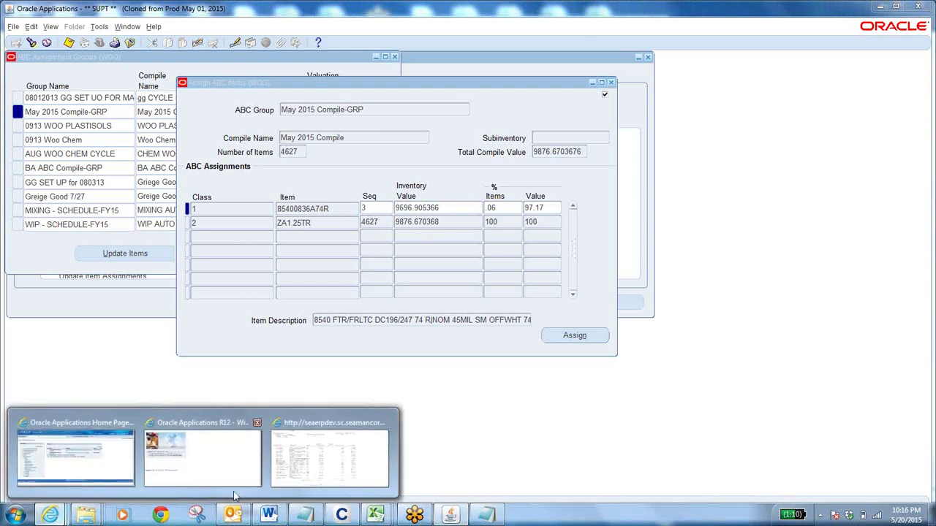
pyautogui.click(349, 469)
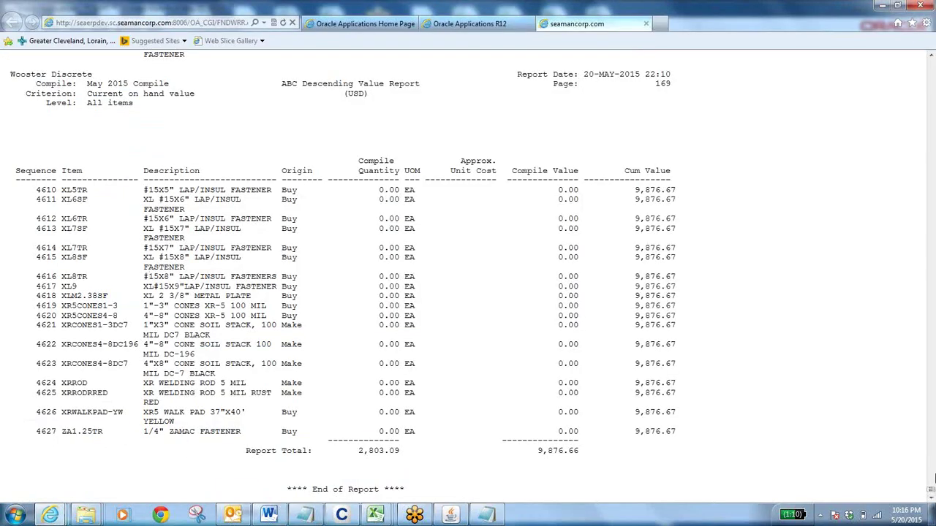
pyautogui.moveTo(932, 493); pyautogui.dragTo(931, 62)
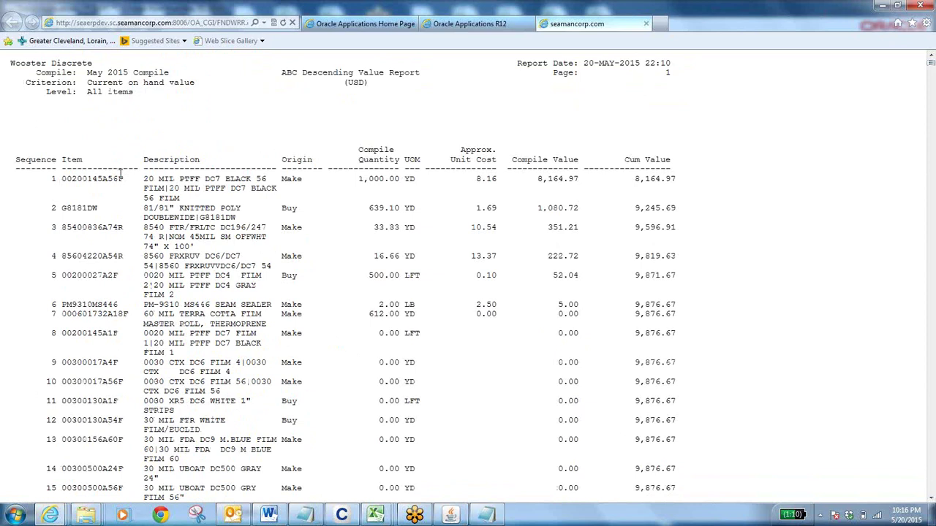
pyautogui.moveTo(109, 175); pyautogui.dragTo(205, 217)
pyautogui.moveTo(137, 231); pyautogui.dragTo(189, 238)
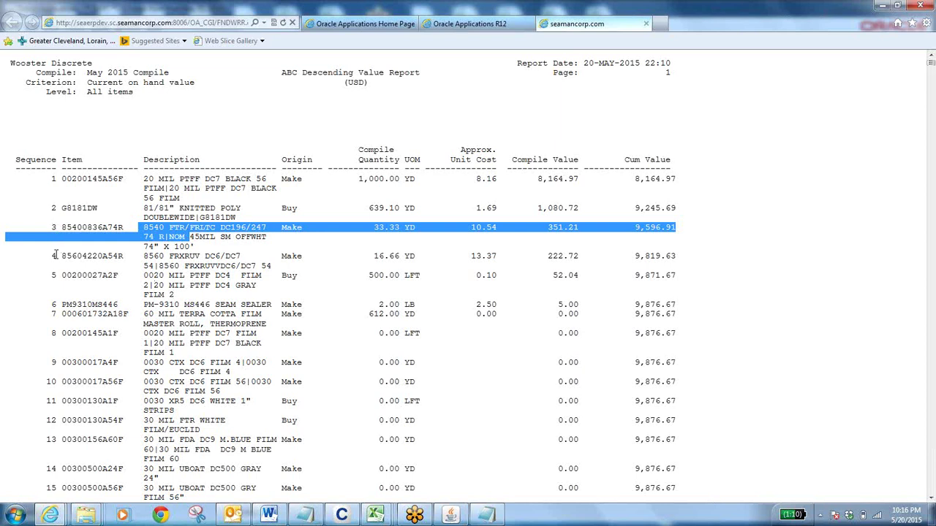
pyautogui.hotkey('alt', 'Tab')
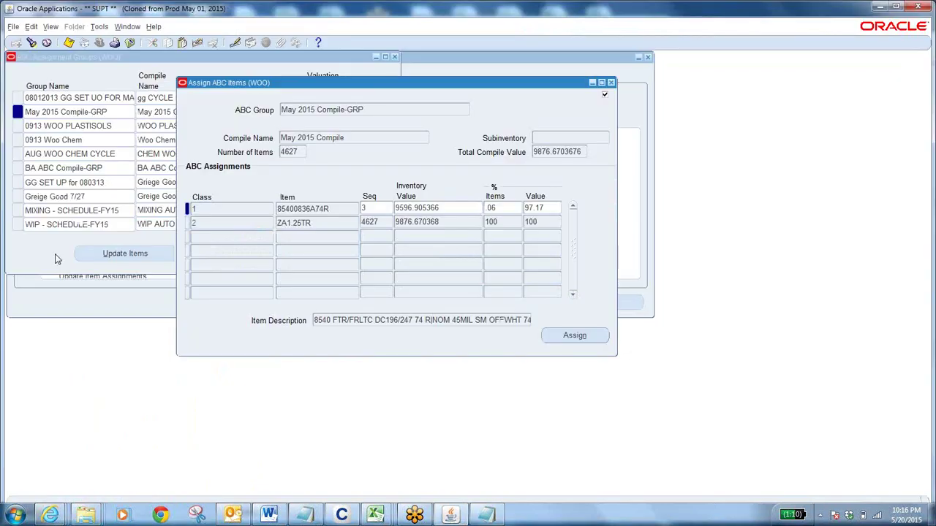
pyautogui.click(223, 224)
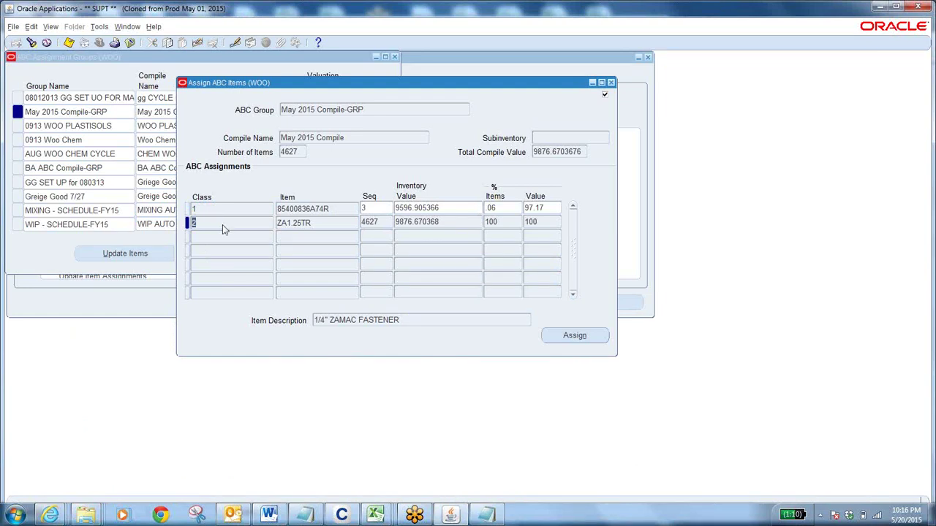
pyautogui.click(377, 224)
# Step: List all my requests, check the status of the Define ABC assignments request, and return to the item assignment
pyautogui.click(51, 27)
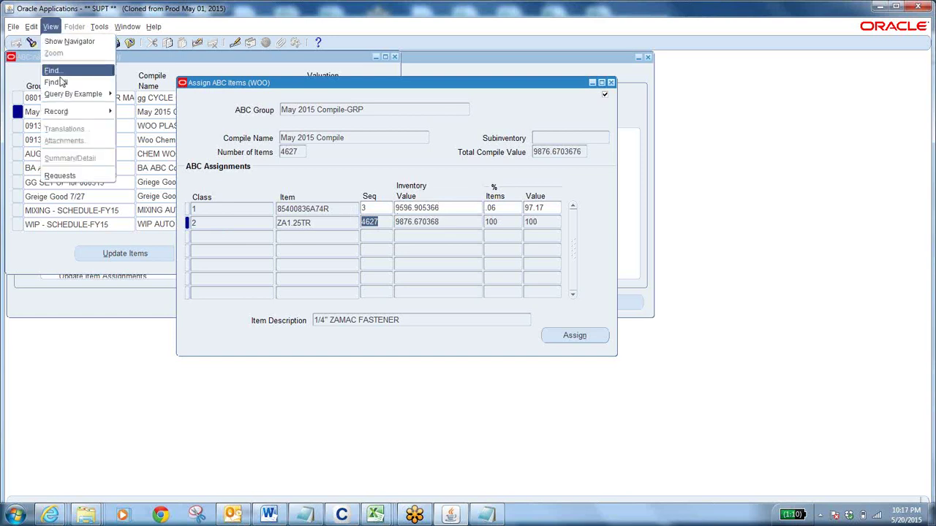
pyautogui.click(75, 167)
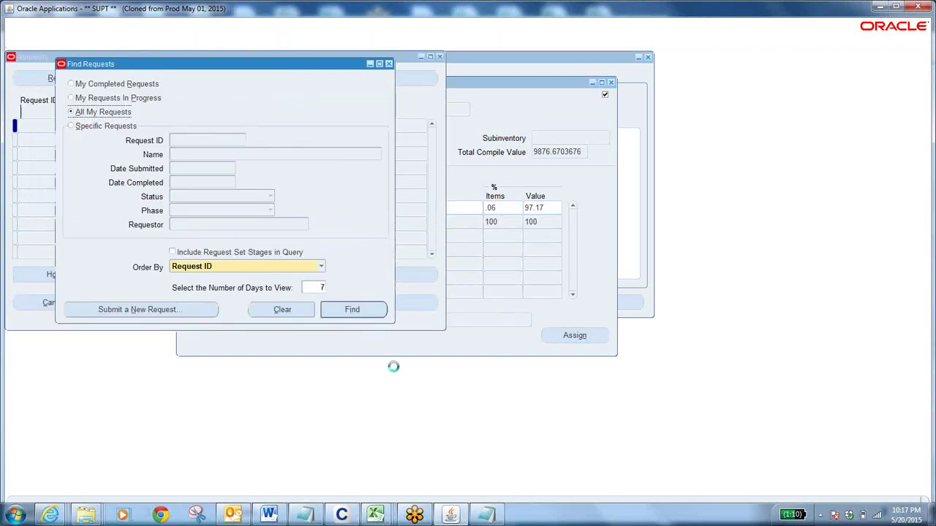
pyautogui.click(352, 310)
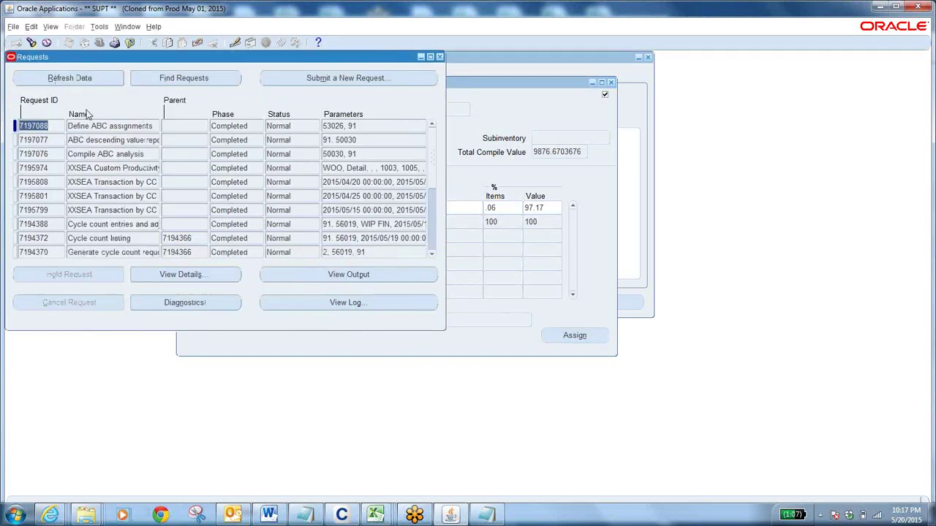
pyautogui.click(42, 78)
pyautogui.click(146, 127)
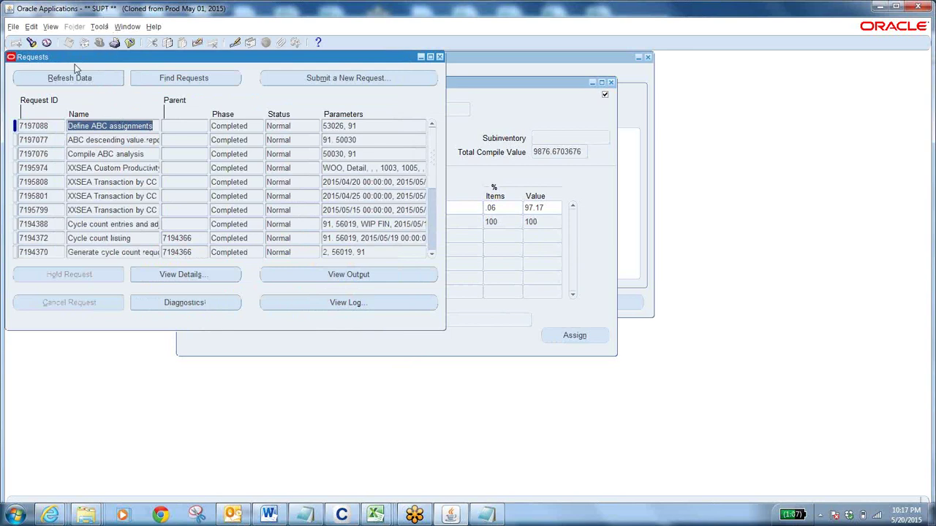
pyautogui.click(128, 29)
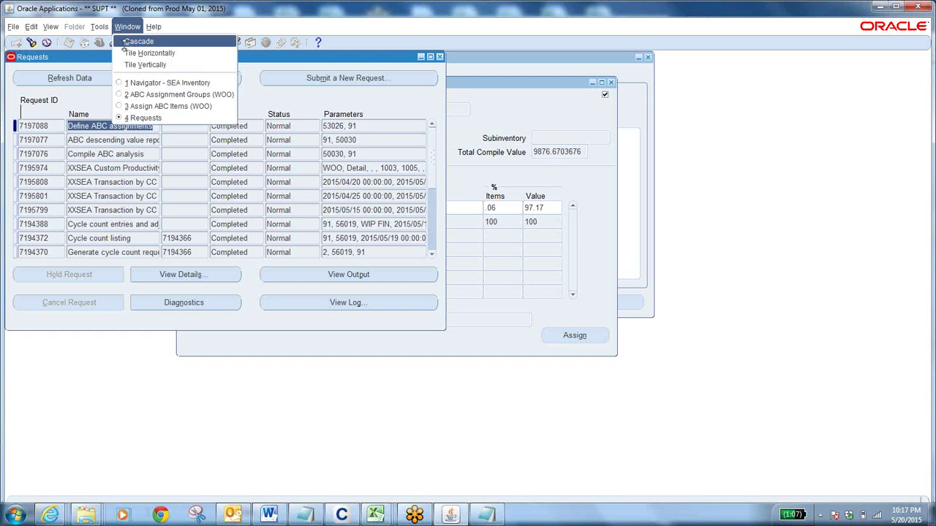
pyautogui.click(123, 42)
pyautogui.click(130, 42)
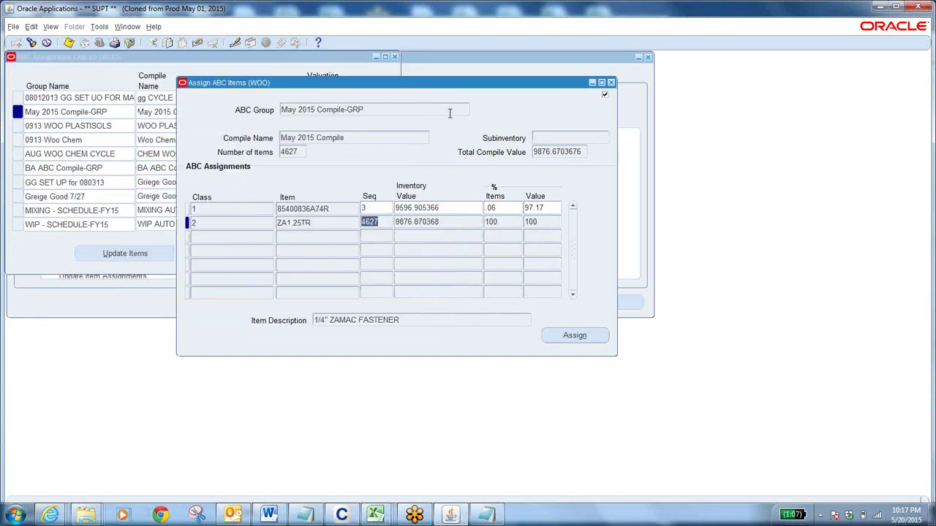
# Step: Close the item assignment and ABC Assignment Groups forms, and open Assign Items under ABC Codes
pyautogui.click(611, 84)
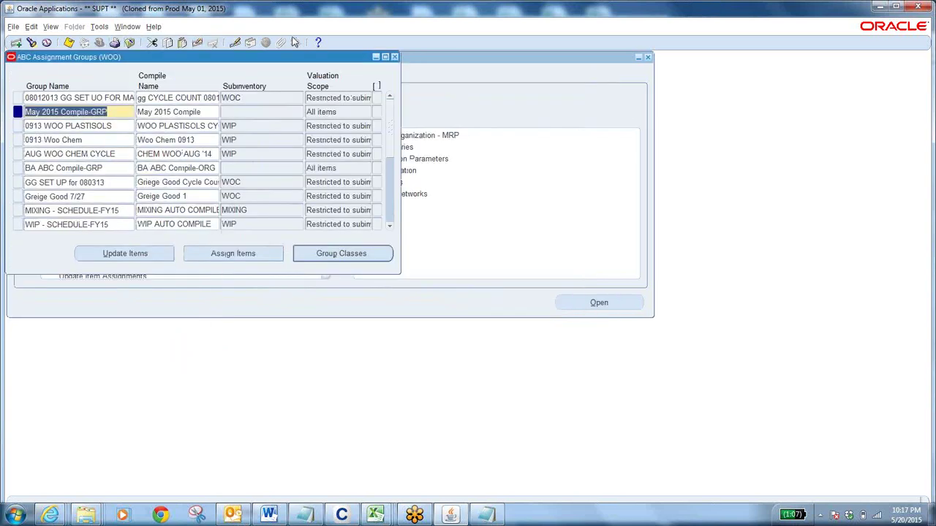
pyautogui.click(130, 42)
pyautogui.click(97, 267)
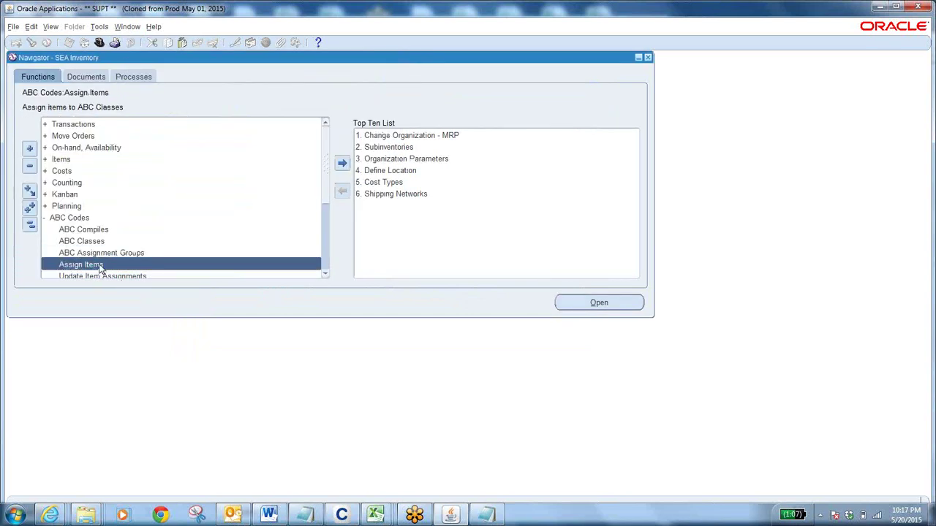
pyautogui.doubleClick(100, 266)
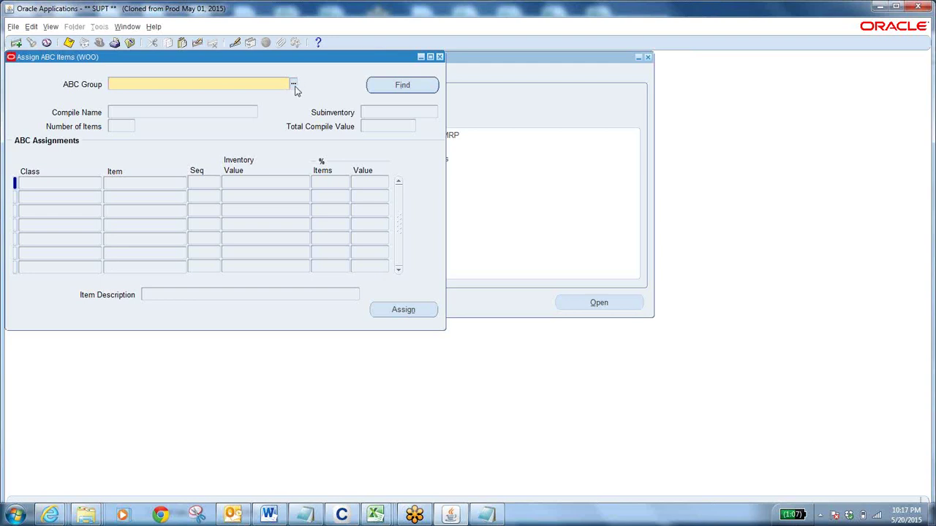
# Step: Recheck the highest-value items in the ABC Descending Value Report and return to the Assign ABC Items form
pyautogui.click(51, 517)
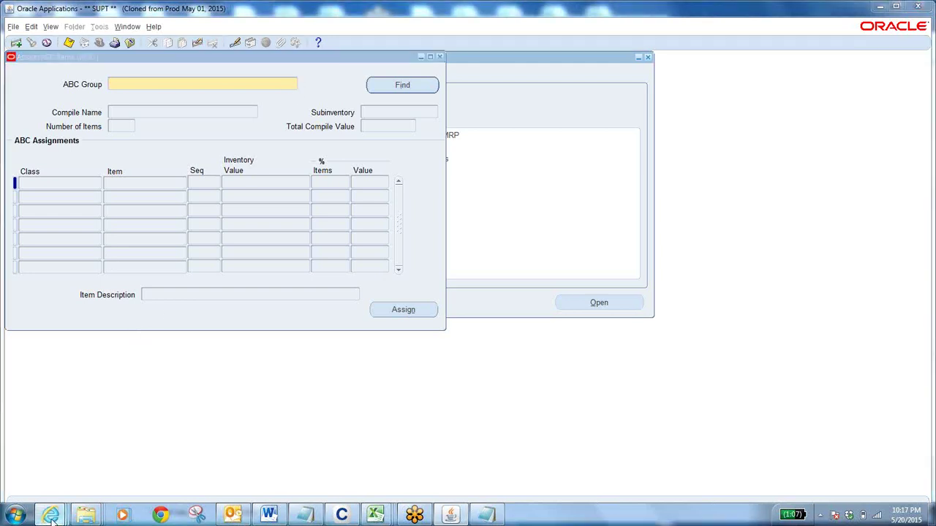
pyautogui.click(369, 438)
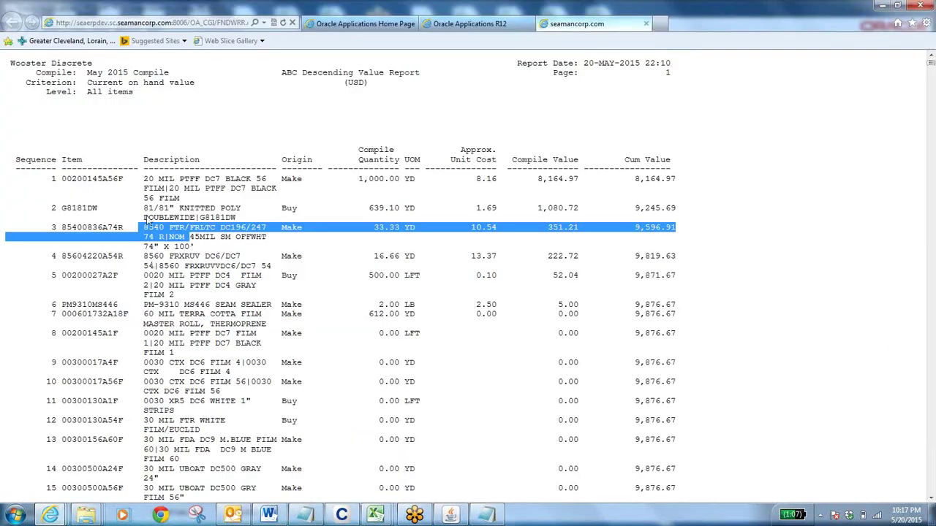
pyautogui.click(450, 515)
# Step: Look up the classes of ABC group May 2015 Compile-GRP for item assignment, and return to the Navigator
pyautogui.click(294, 84)
pyautogui.write('m%')
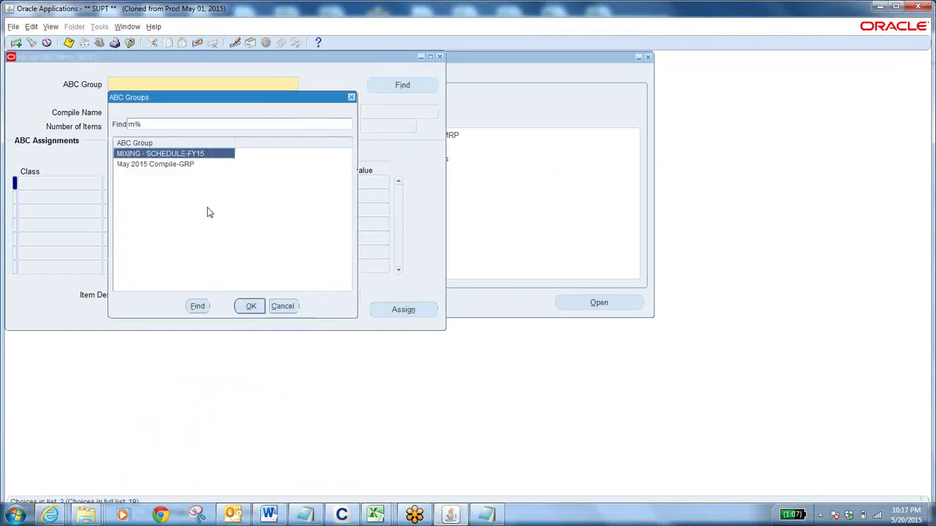
pyautogui.click(198, 164)
pyautogui.click(251, 306)
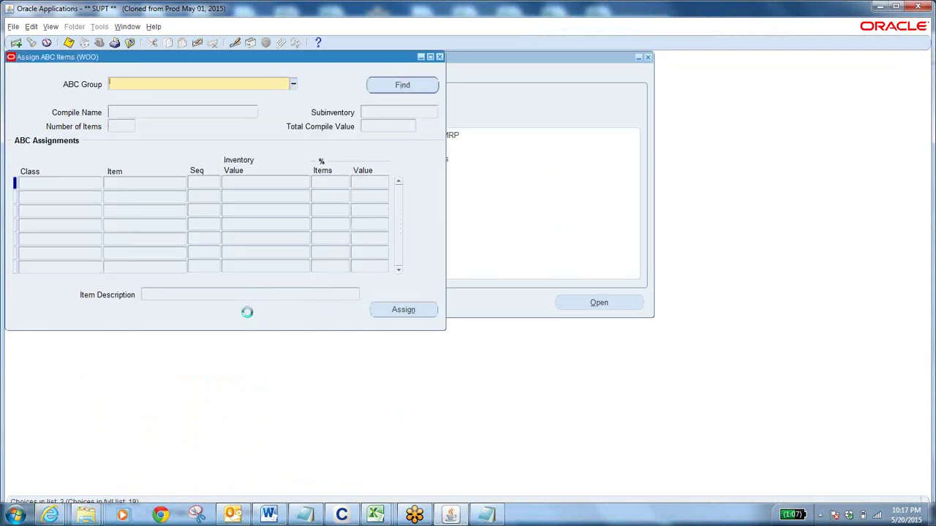
pyautogui.click(401, 85)
pyautogui.click(195, 183)
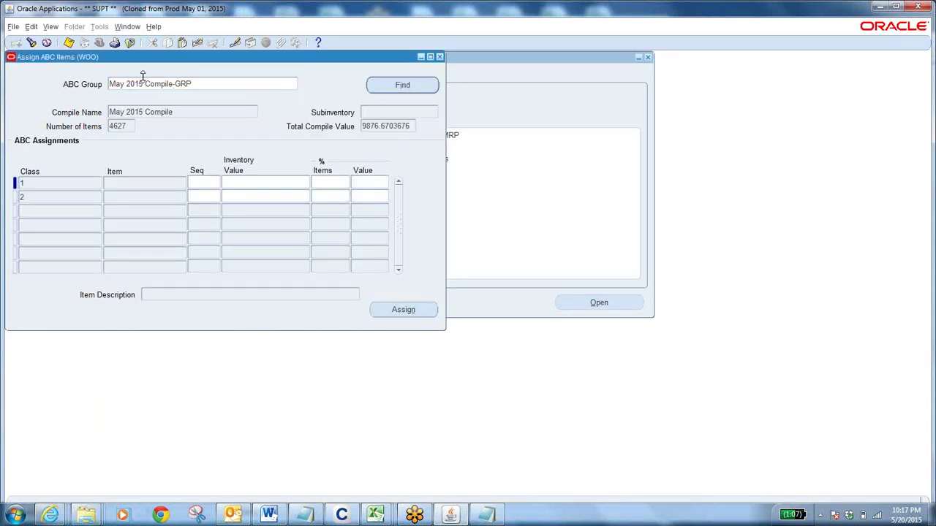
pyautogui.click(129, 43)
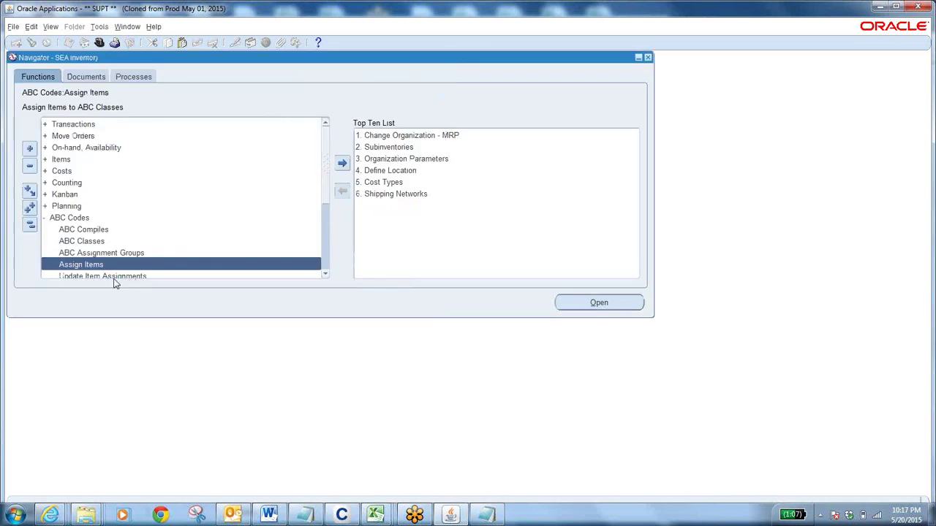
# Step: Open Update Item Assignments and query all item assignments of May 2015 Compile-GRP, accepting the potentially long query
pyautogui.click(139, 276)
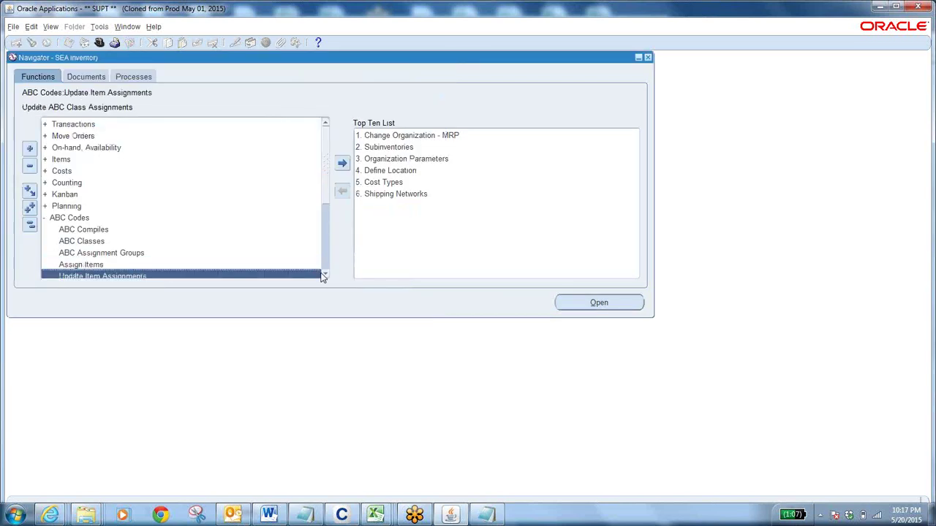
pyautogui.scroll(-2, 328, 275)
pyautogui.doubleClick(159, 252)
pyautogui.click(282, 84)
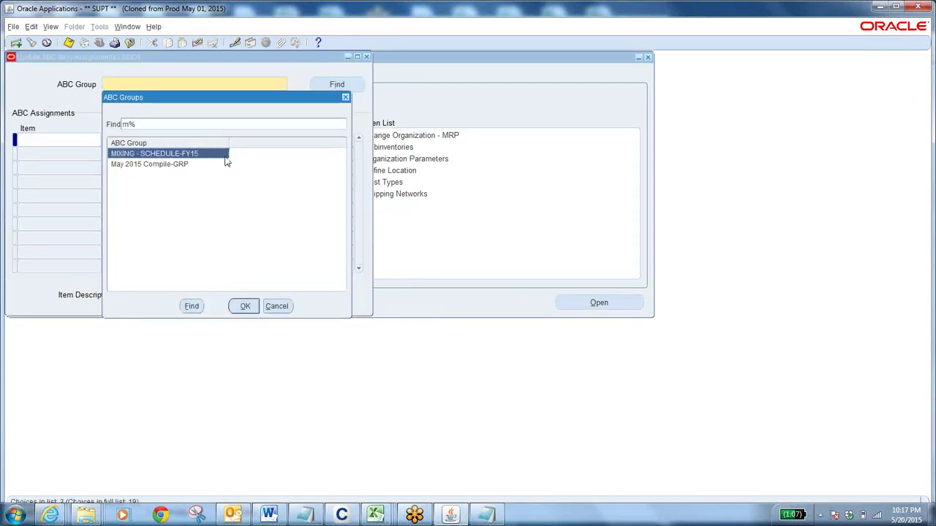
pyautogui.click(186, 165)
pyautogui.click(245, 306)
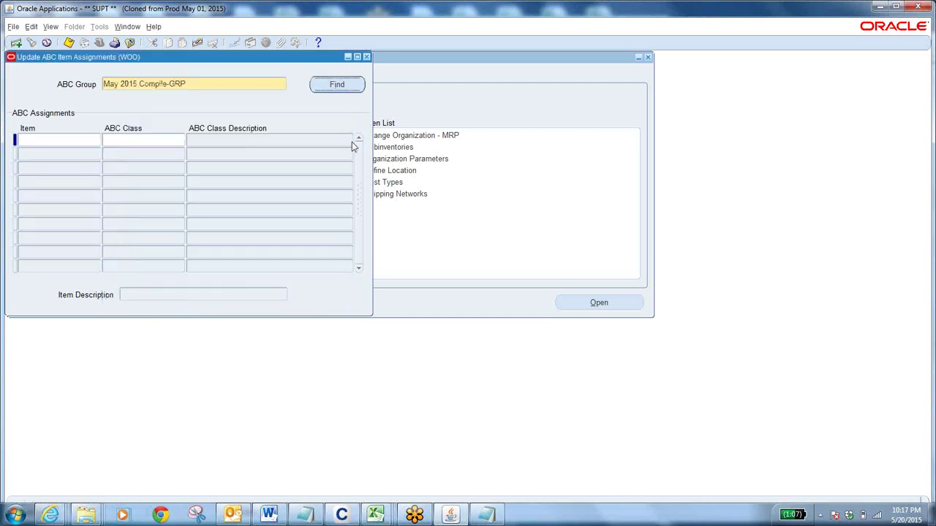
pyautogui.click(329, 89)
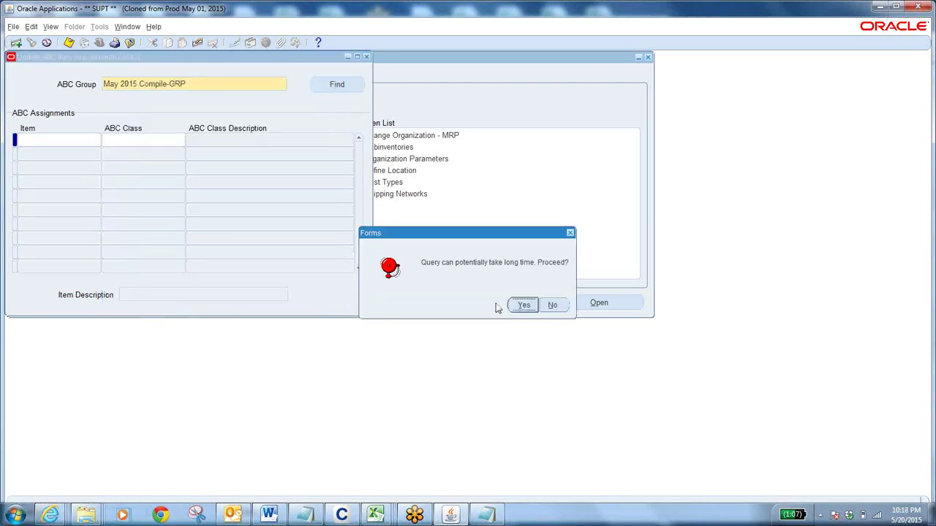
pyautogui.click(524, 305)
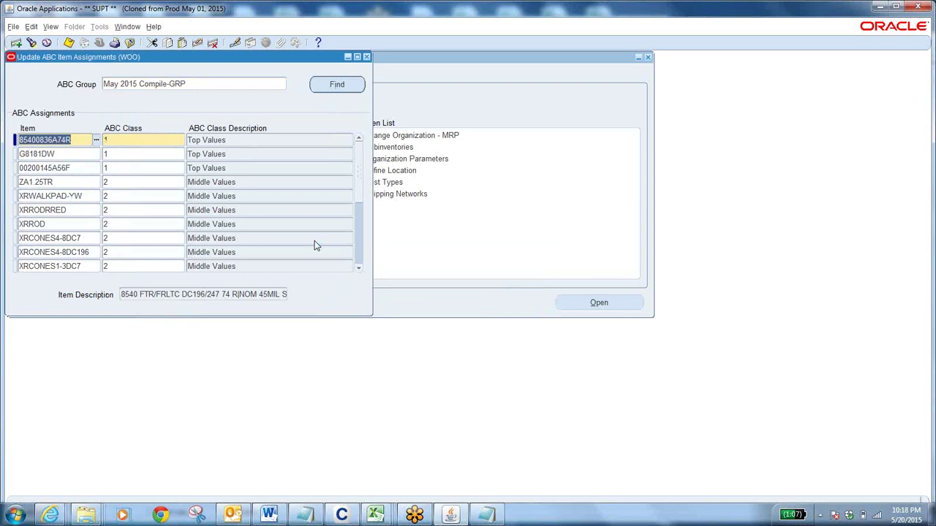
# Step: Examine which items of May 2015 Compile-GRP are assigned to class 1 and class 2, and return to the Navigator
pyautogui.click(115, 142)
pyautogui.click(115, 153)
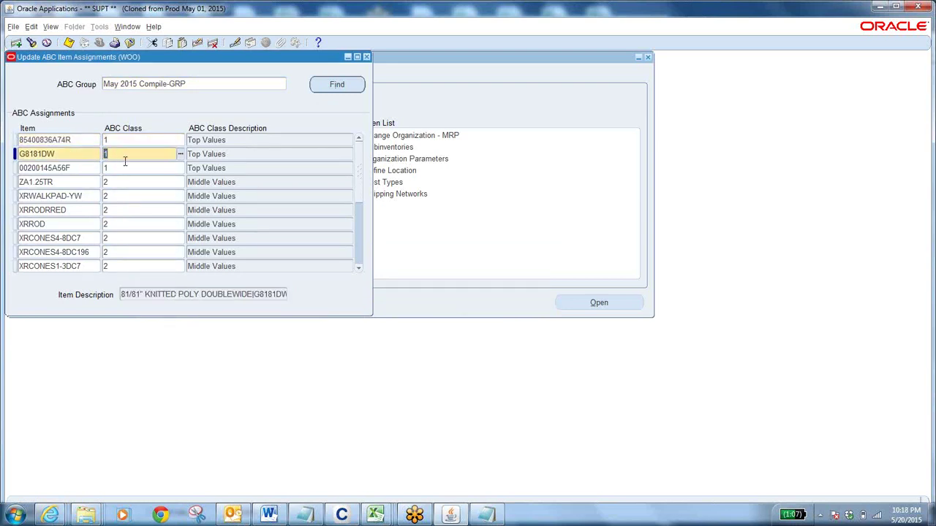
pyautogui.click(121, 170)
pyautogui.click(121, 183)
pyautogui.click(121, 196)
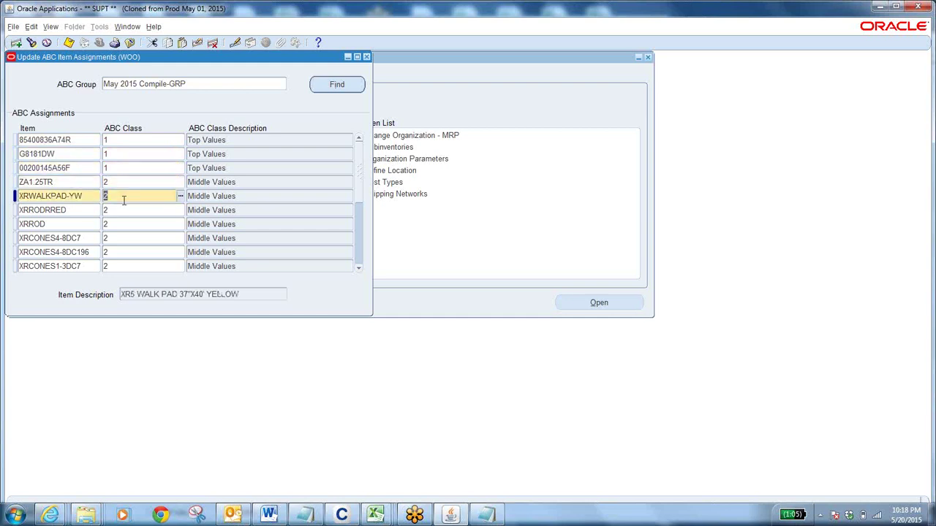
pyautogui.click(122, 209)
pyautogui.click(114, 141)
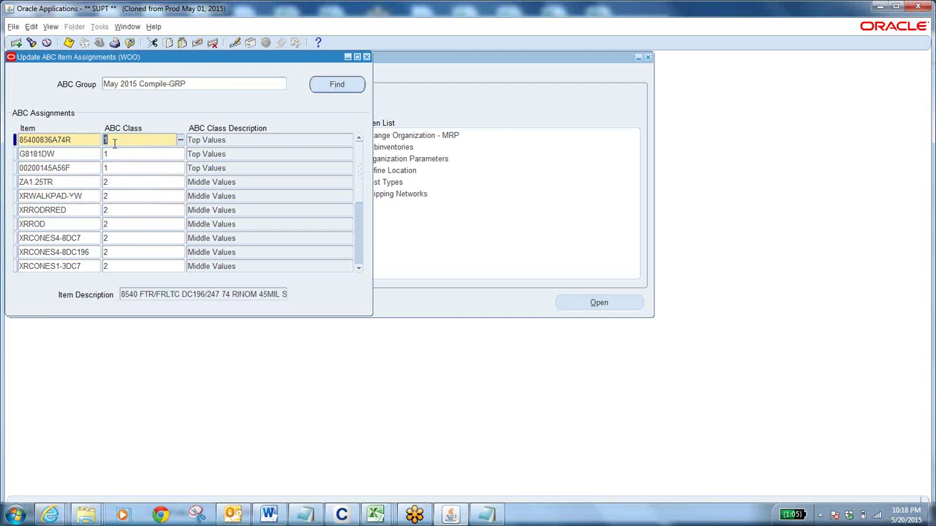
pyautogui.click(111, 182)
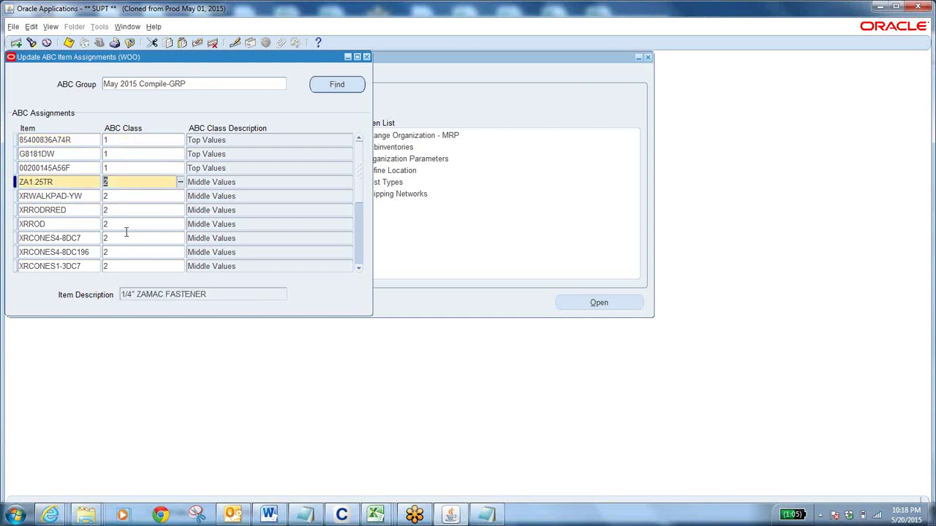
pyautogui.click(126, 143)
pyautogui.click(71, 143)
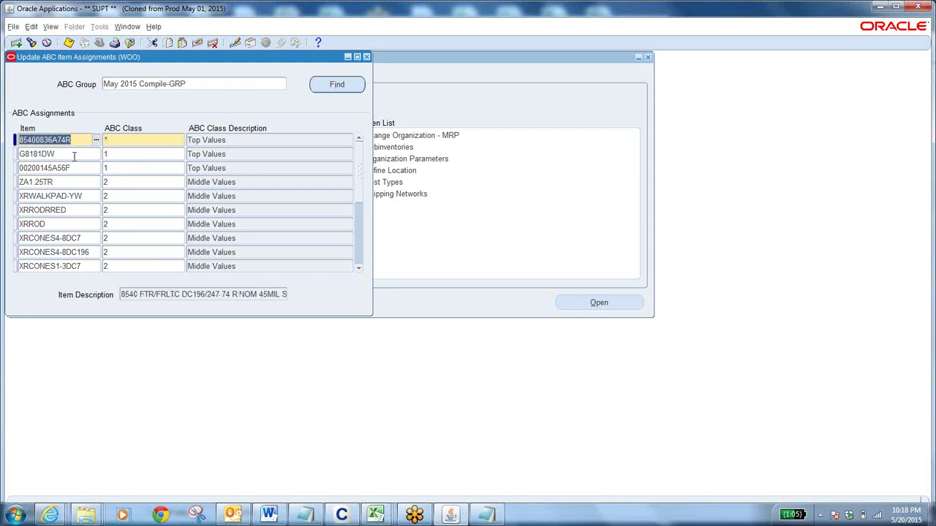
pyautogui.click(74, 155)
pyautogui.click(76, 168)
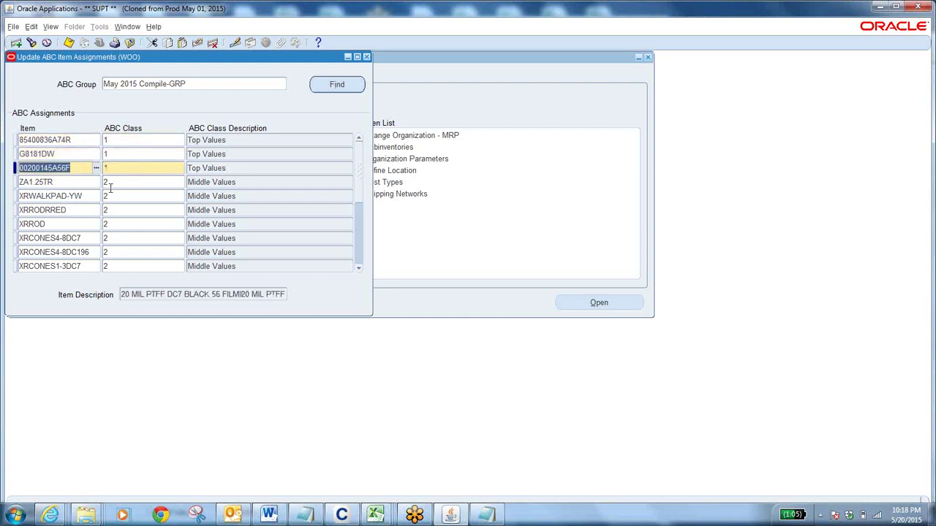
pyautogui.click(236, 182)
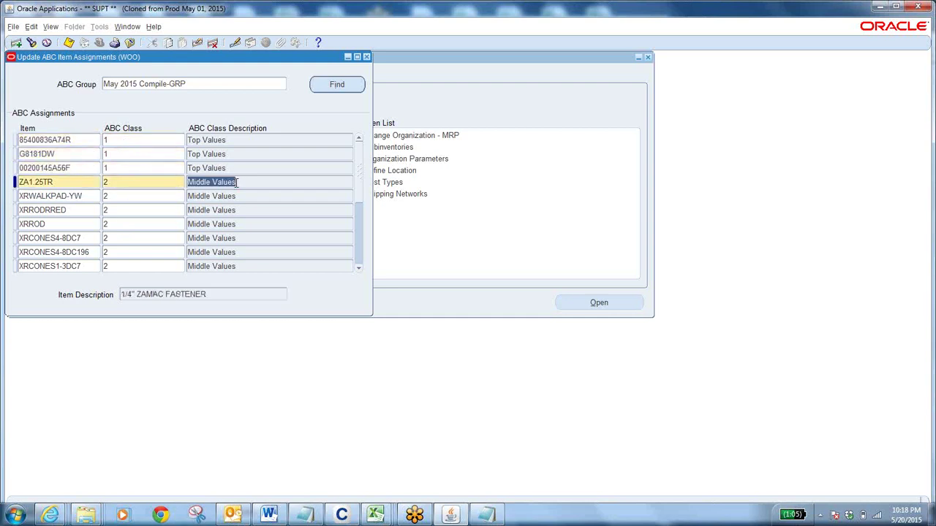
pyautogui.click(129, 43)
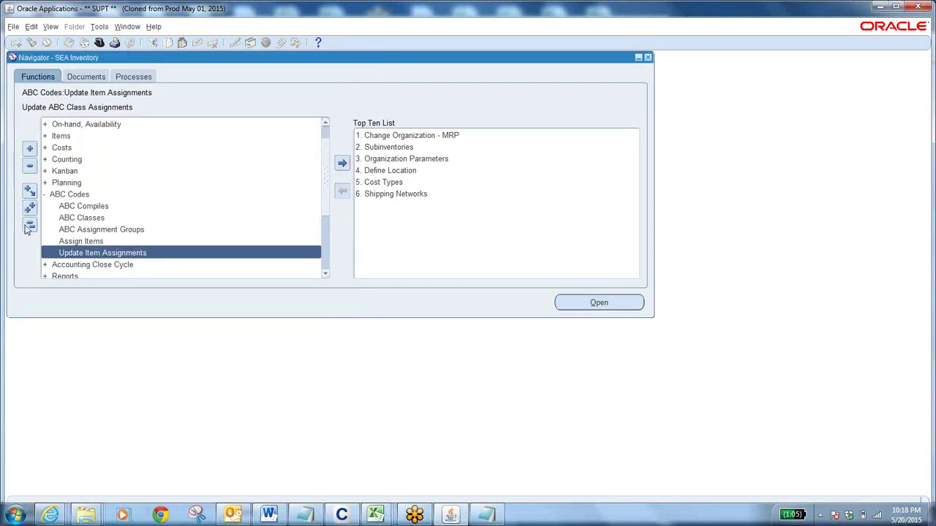
# Step: Collapse the Navigator tree, open Cycle Counts under Counting, Cycle Counting, and start a new cycle count
pyautogui.click(30, 225)
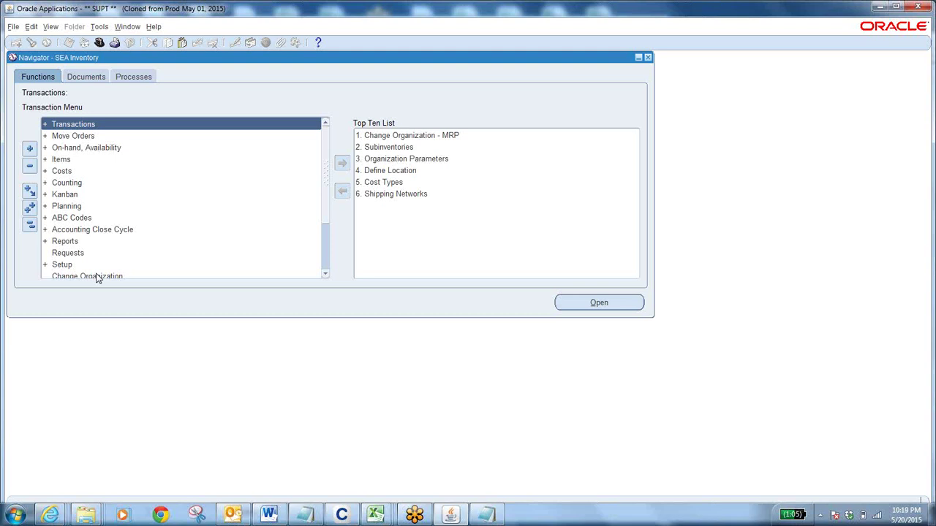
pyautogui.doubleClick(77, 183)
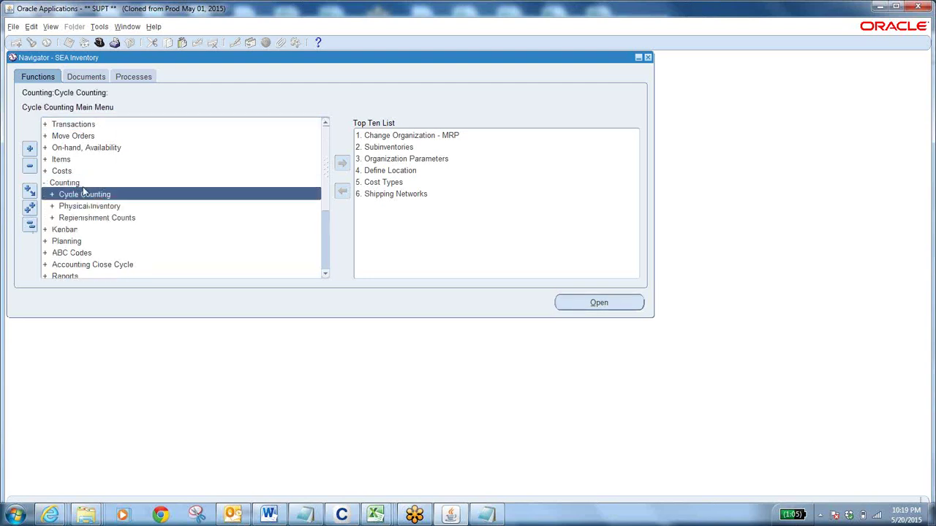
pyautogui.doubleClick(99, 194)
pyautogui.doubleClick(99, 207)
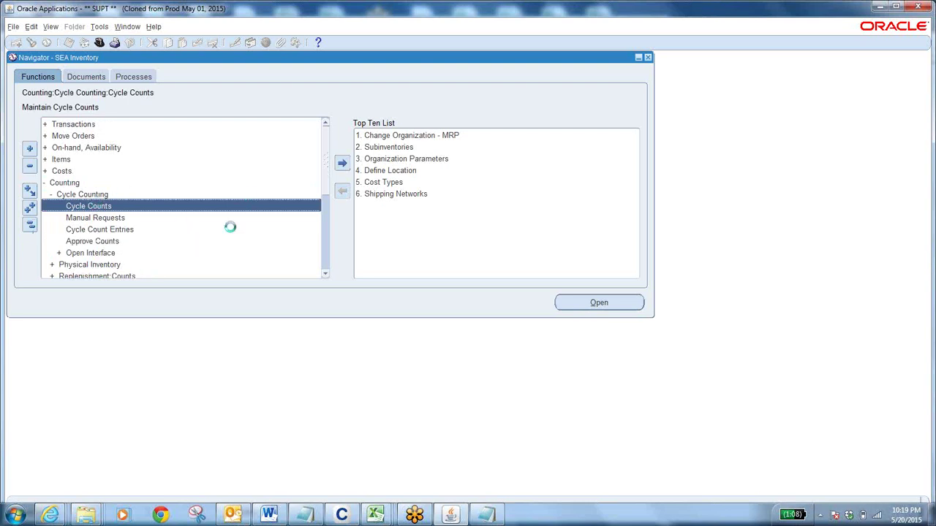
pyautogui.click(333, 294)
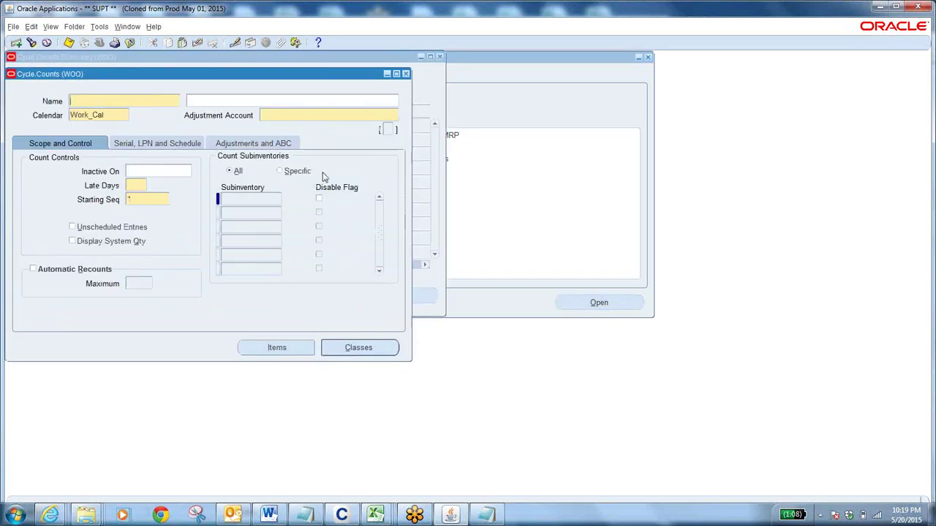
# Step: Enter MAY CYC CNT 2015 as both the name and the description of the new cycle count
pyautogui.write('MAYI')
pyautogui.write(' C')
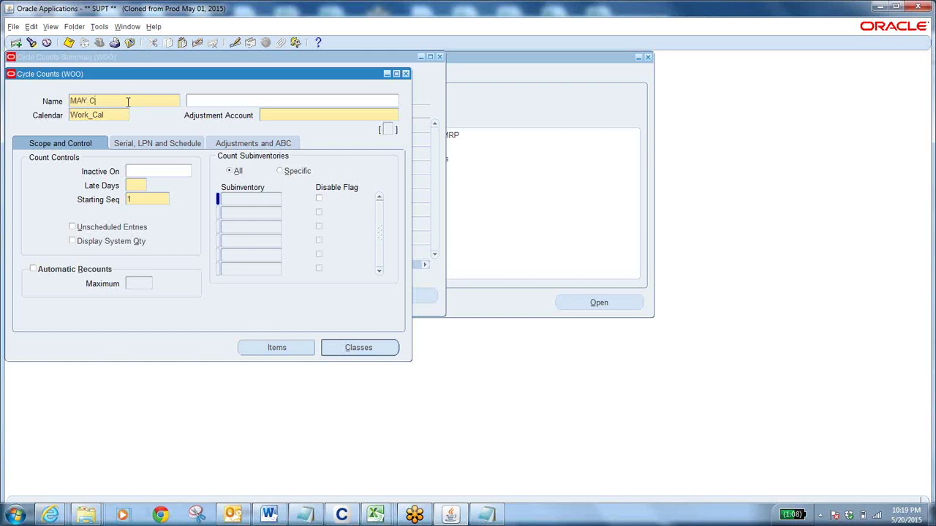
pyautogui.write('YC CNT')
pyautogui.moveTo(128, 101); pyautogui.dragTo(3, 134)
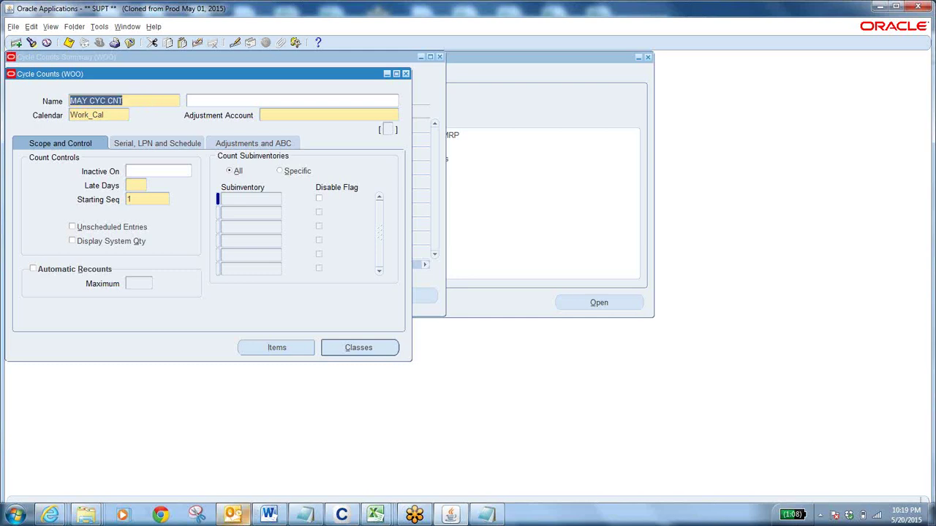
pyautogui.click(134, 100)
pyautogui.write('2015')
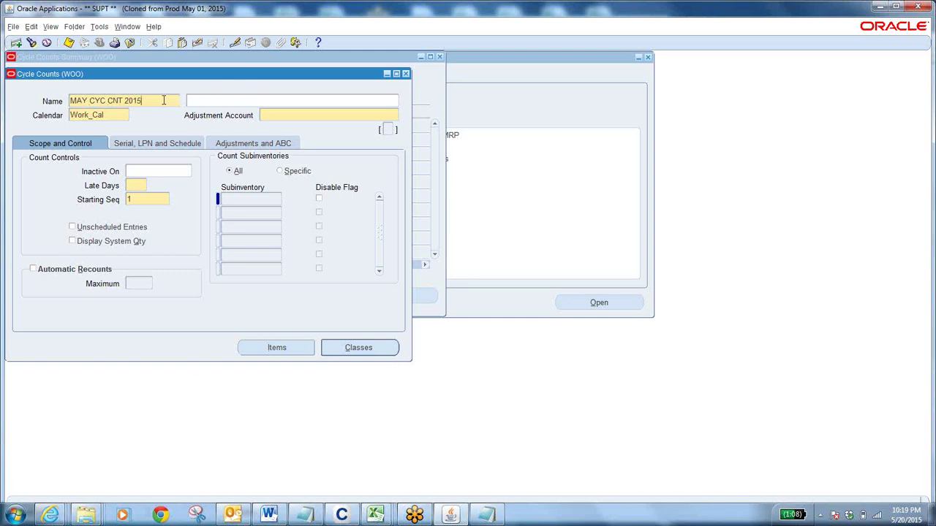
pyautogui.moveTo(166, 100); pyautogui.dragTo(70, 143)
pyautogui.hotkey('ctrl', 'c')
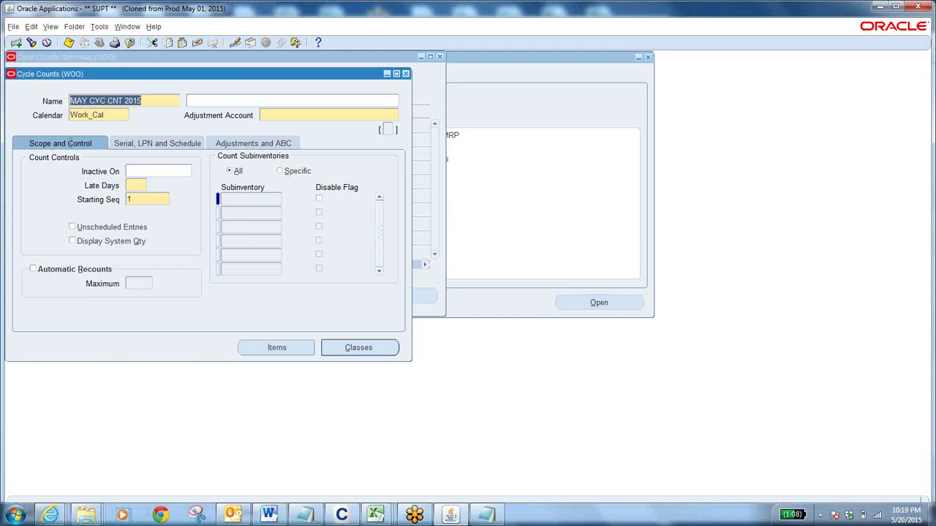
pyautogui.click(244, 100)
pyautogui.hotkey('ctrl', 'v')
# Step: Choose the first combination in the unfiltered accounting list as the adjustment account, and set the late days to 0
pyautogui.click(274, 115)
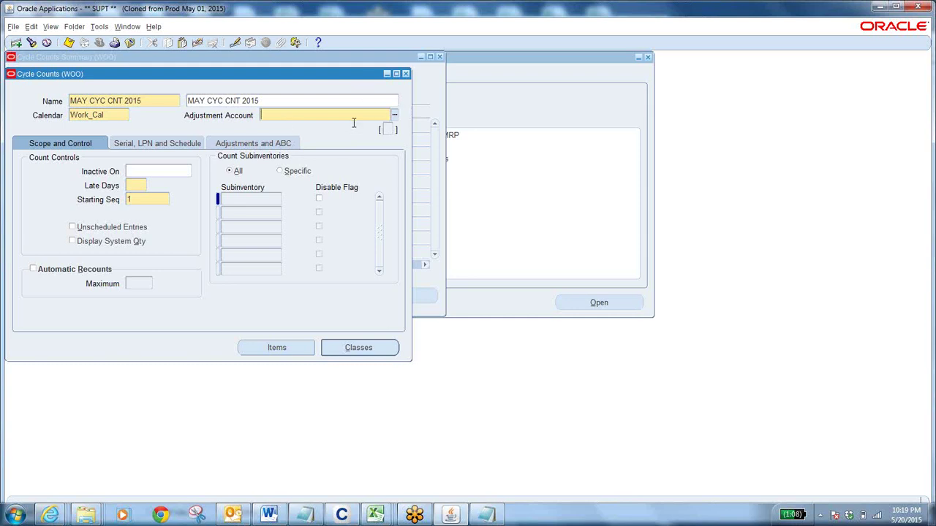
pyautogui.click(393, 114)
pyautogui.click(496, 335)
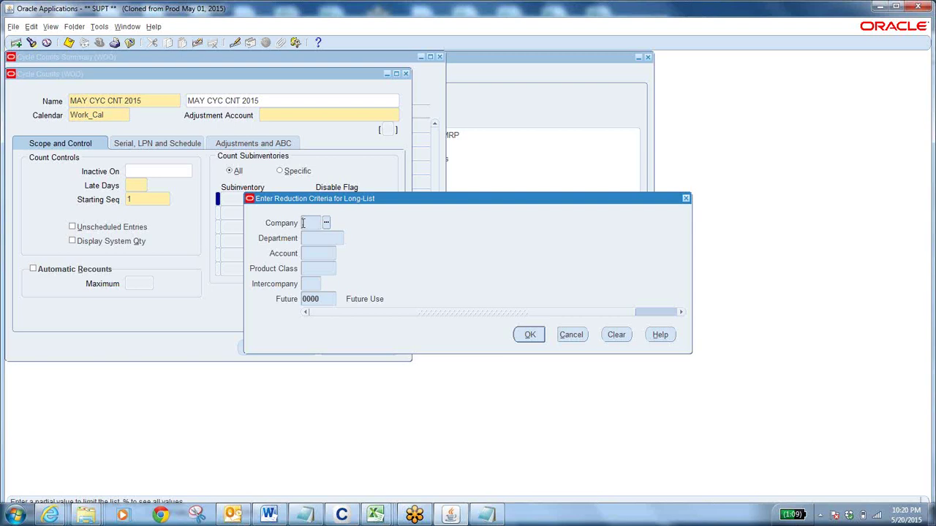
pyautogui.click(531, 337)
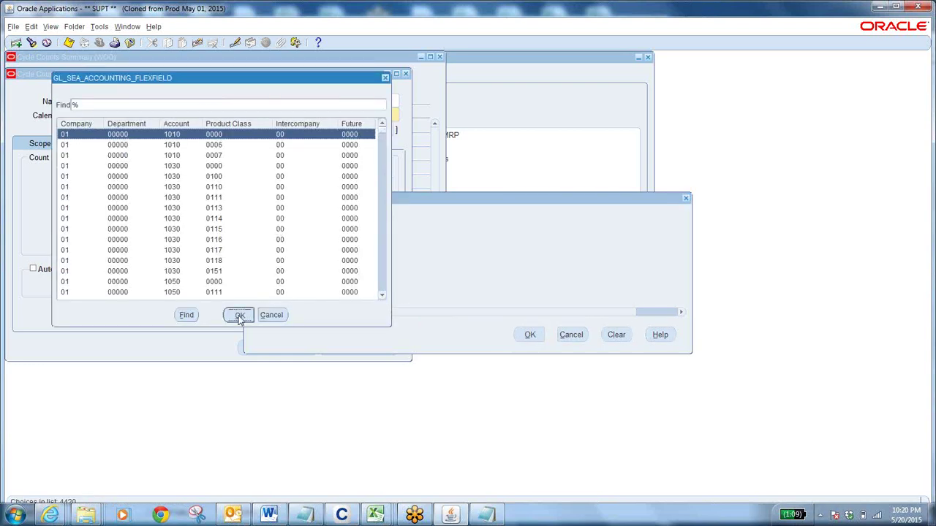
pyautogui.click(239, 316)
pyautogui.click(135, 187)
pyautogui.write('0')
pyautogui.press('Tab')
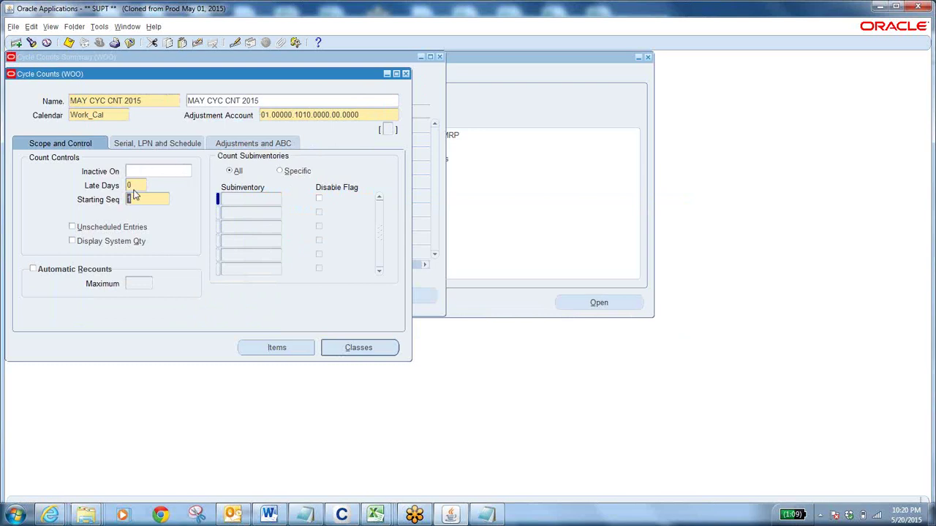
# Step: Enable Unscheduled Entries and Display System Qty in the cycle count's count controls
pyautogui.click(147, 144)
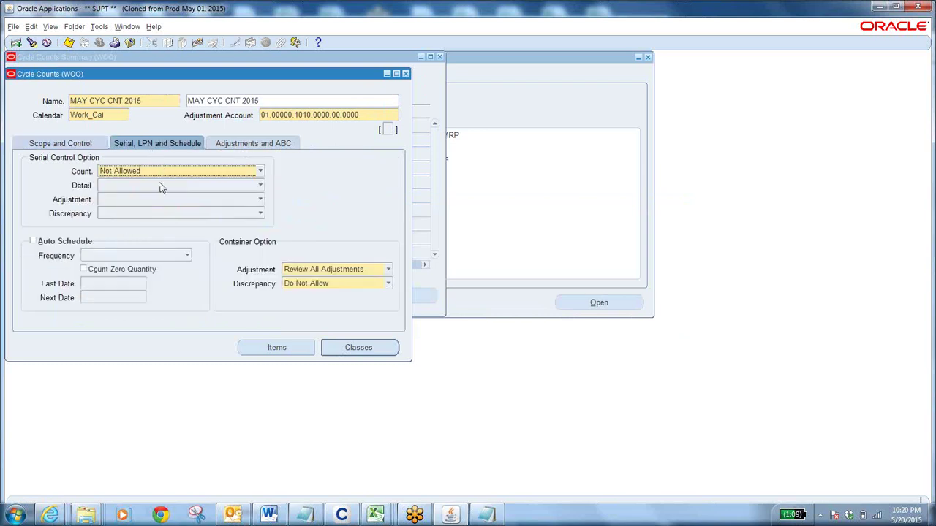
pyautogui.click(65, 139)
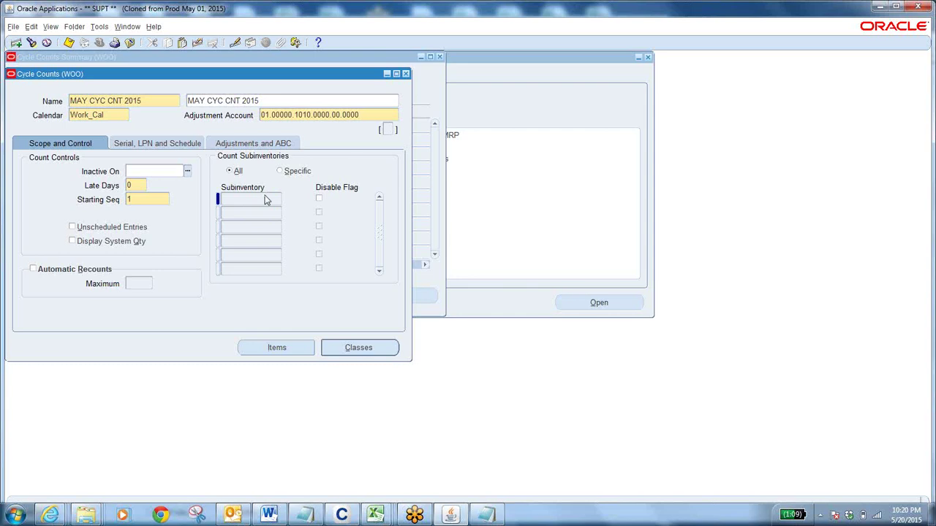
pyautogui.click(159, 145)
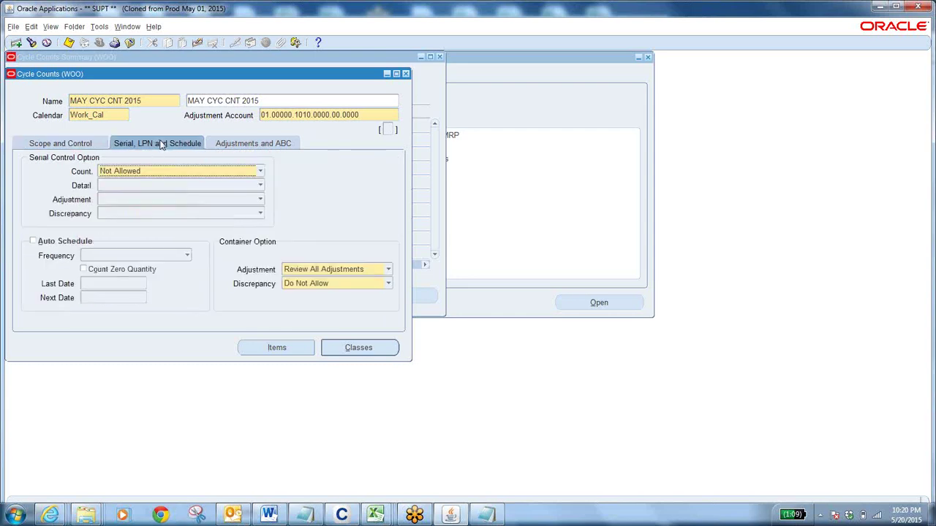
pyautogui.click(56, 145)
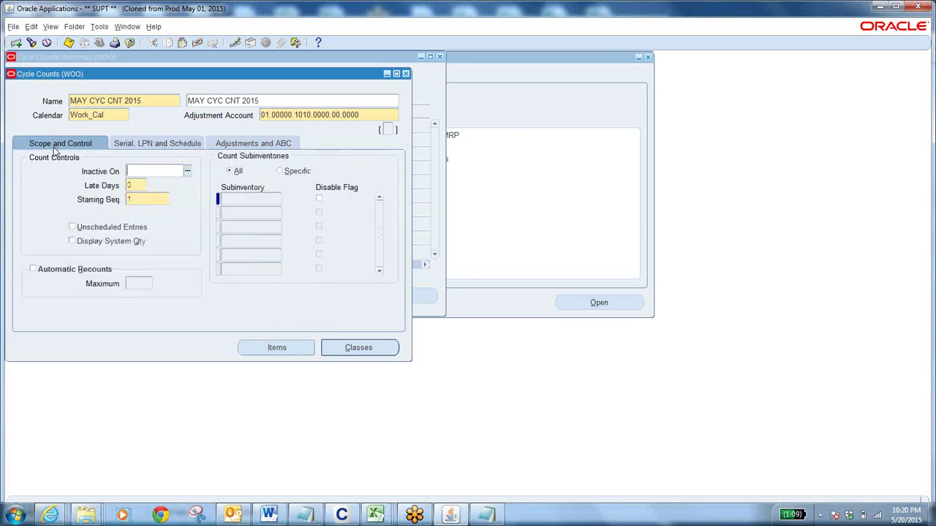
pyautogui.click(71, 228)
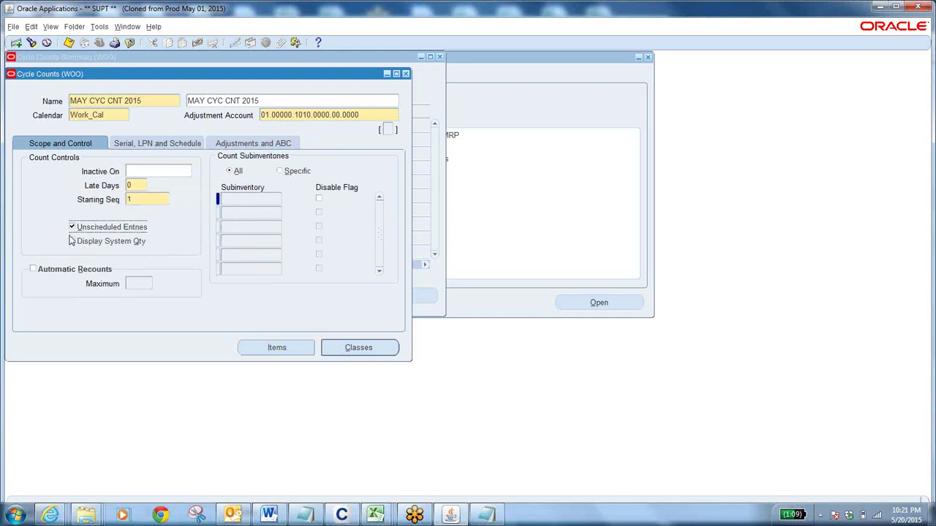
pyautogui.click(74, 242)
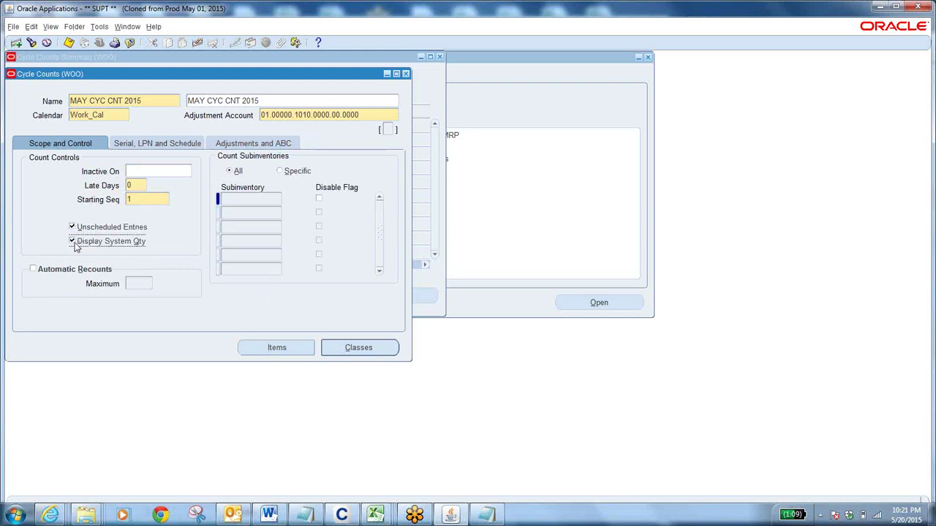
pyautogui.click(268, 198)
# Step: Enable Auto Schedule with frequency By period and Count Zero Quantity, and look up the container discrepancy options
pyautogui.click(167, 144)
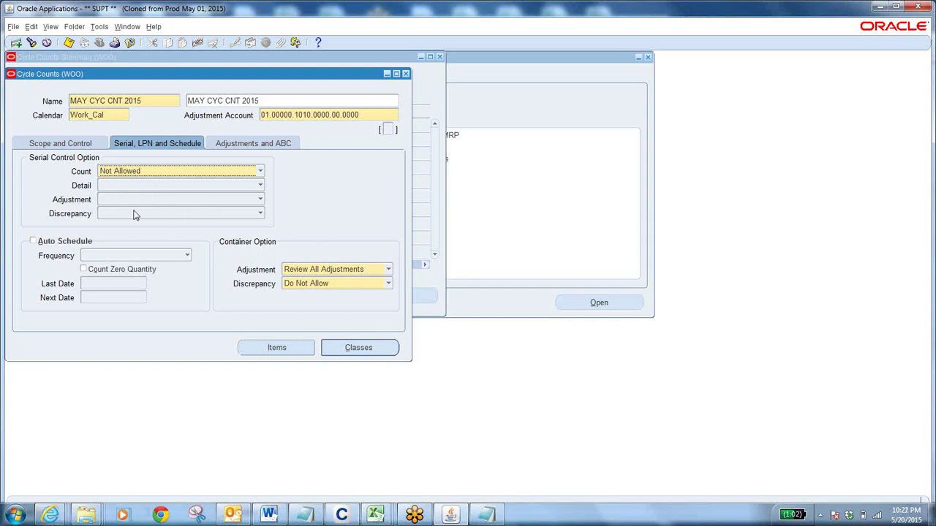
pyautogui.click(32, 242)
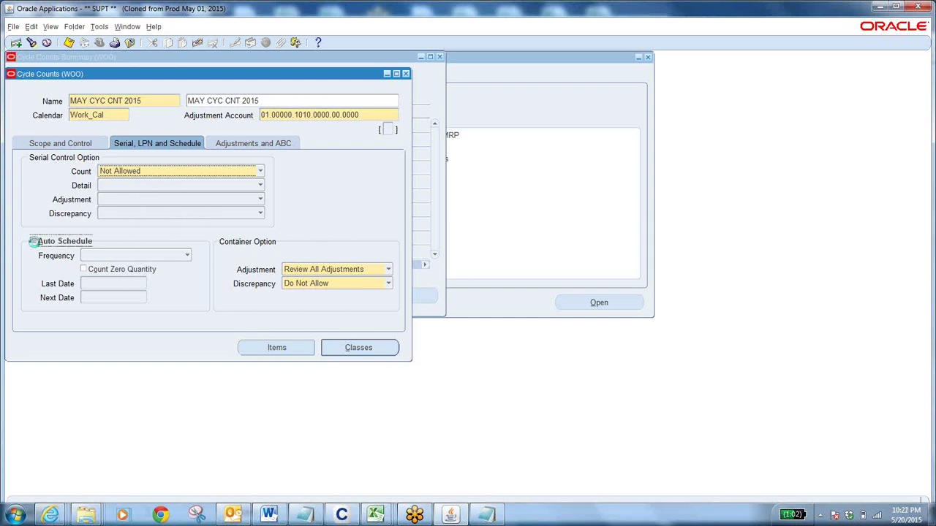
pyautogui.click(176, 257)
pyautogui.click(137, 246)
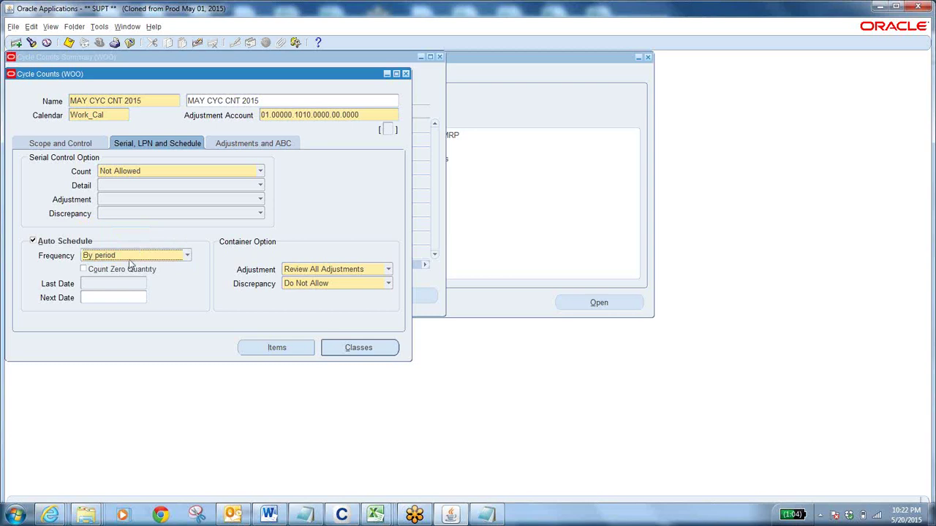
pyautogui.click(85, 270)
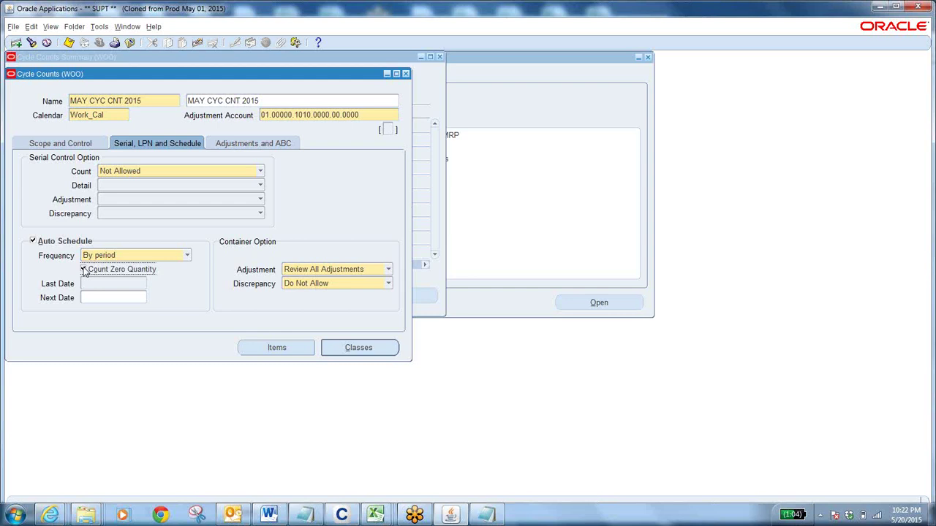
pyautogui.click(365, 114)
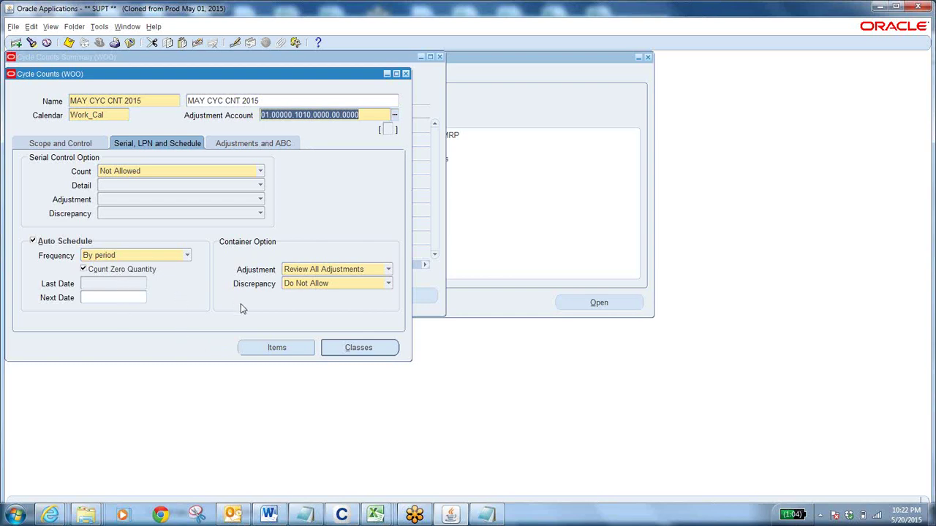
pyautogui.click(337, 286)
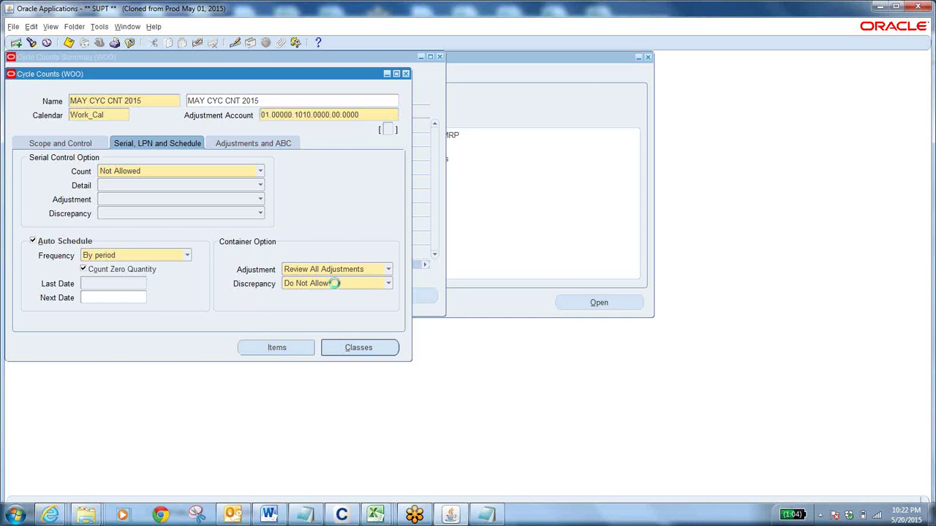
pyautogui.click(331, 285)
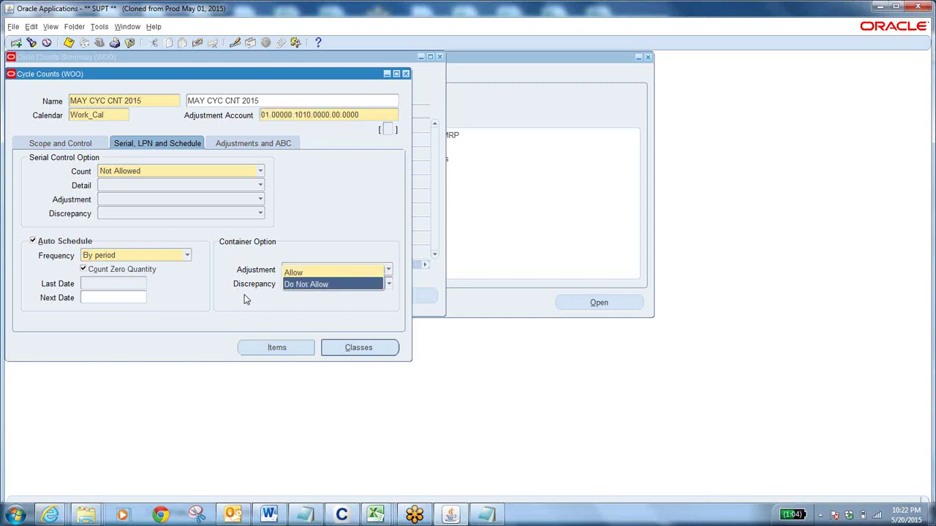
# Step: Set the cycle count's adjustment approval requirement to Always
pyautogui.click(259, 145)
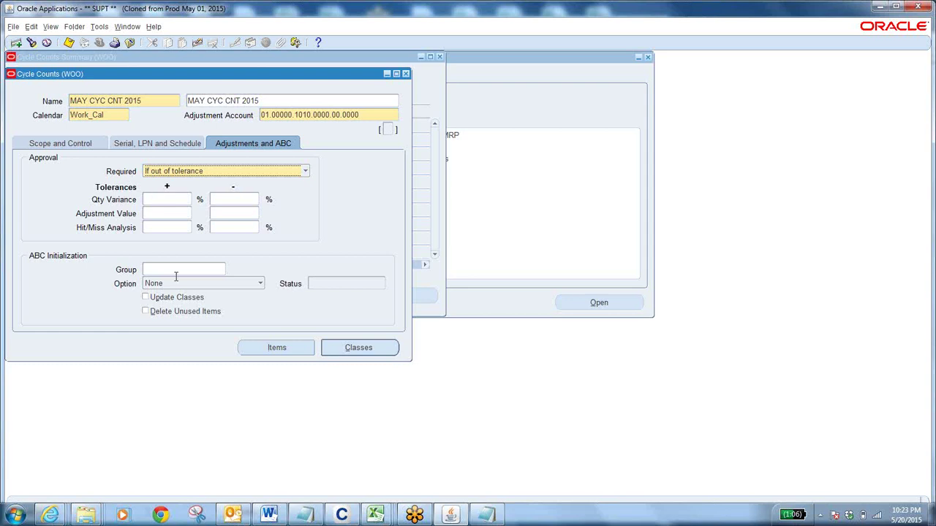
pyautogui.click(256, 171)
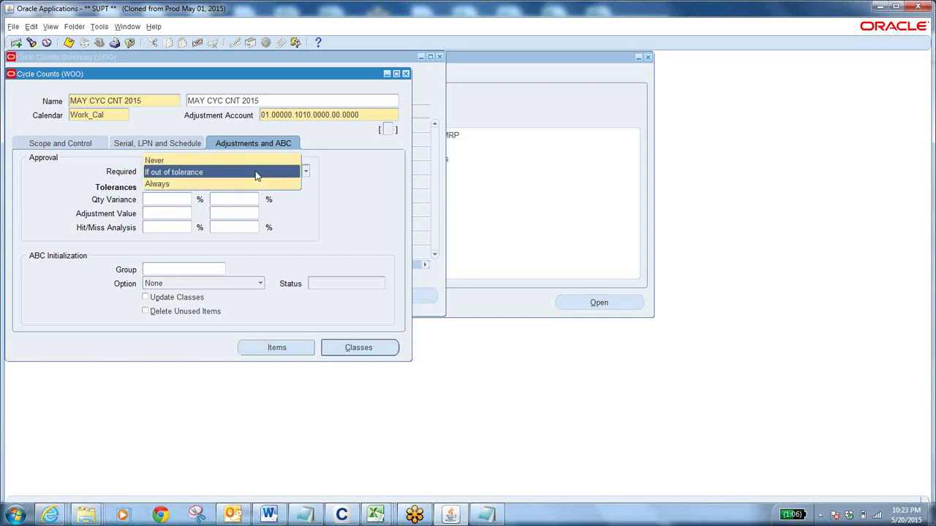
pyautogui.click(174, 184)
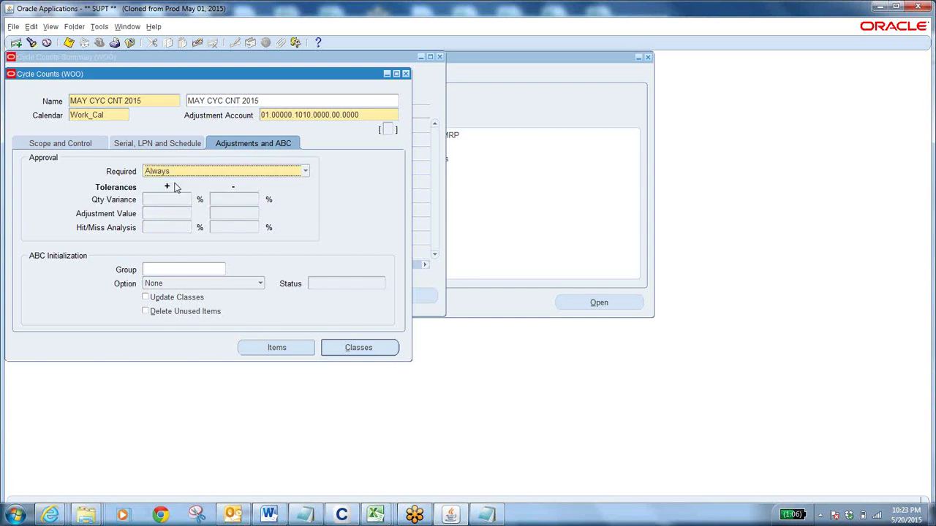
# Step: Assign ABC group May 2015 Compile-GRP to the cycle count with the (Re)initialize option, and try to enable Update Classes
pyautogui.click(176, 269)
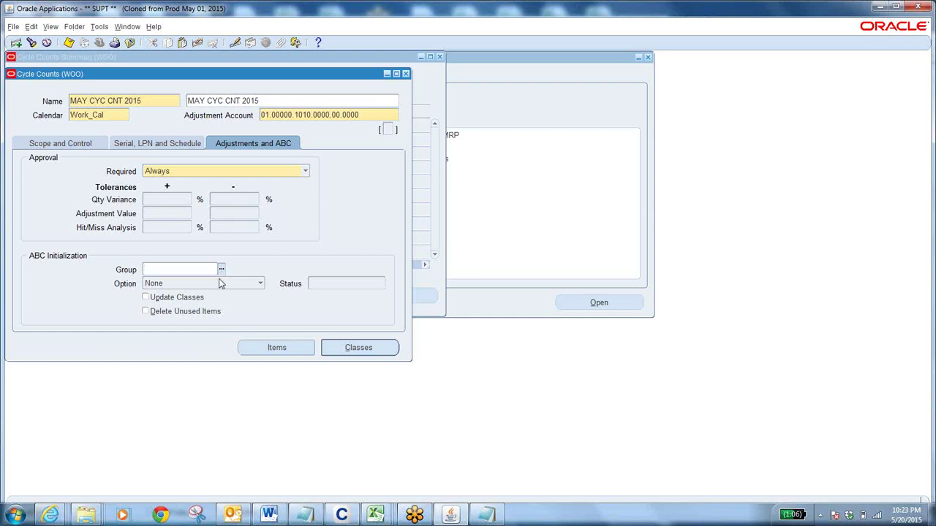
pyautogui.click(221, 270)
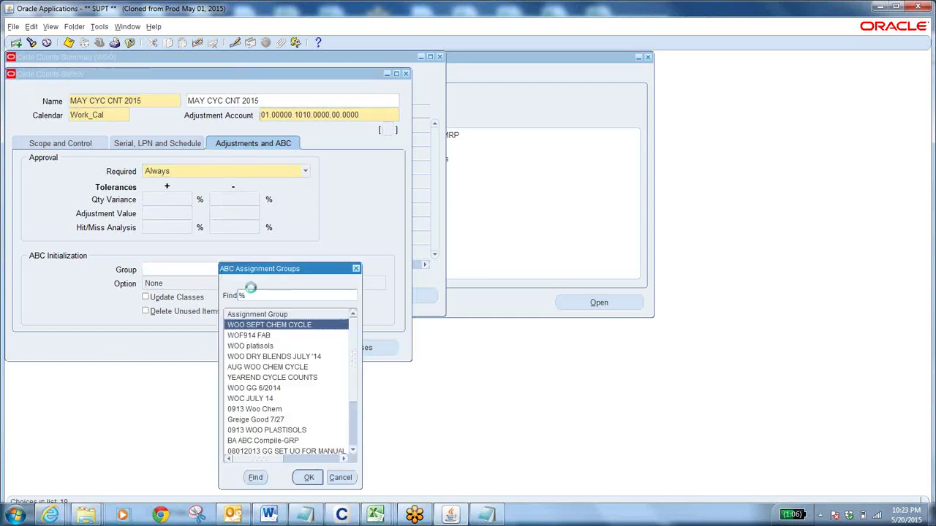
pyautogui.write('m')
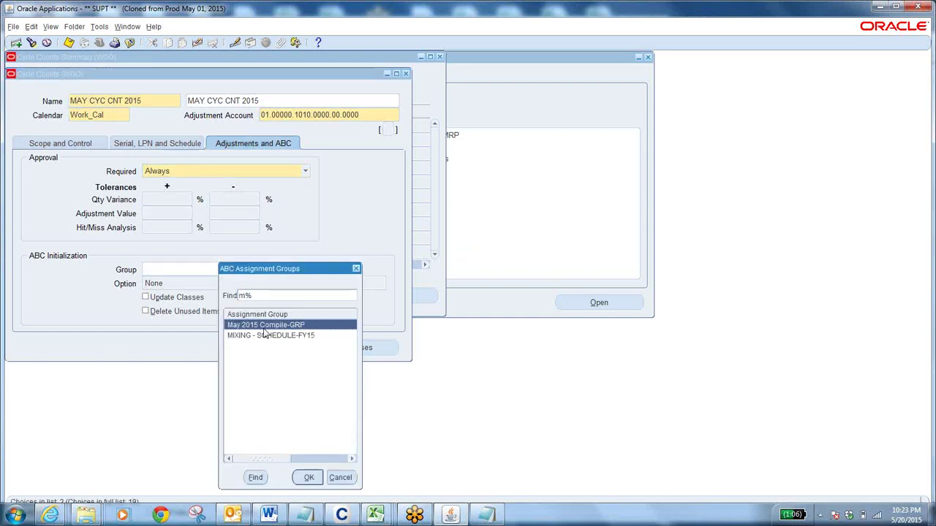
pyautogui.click(308, 477)
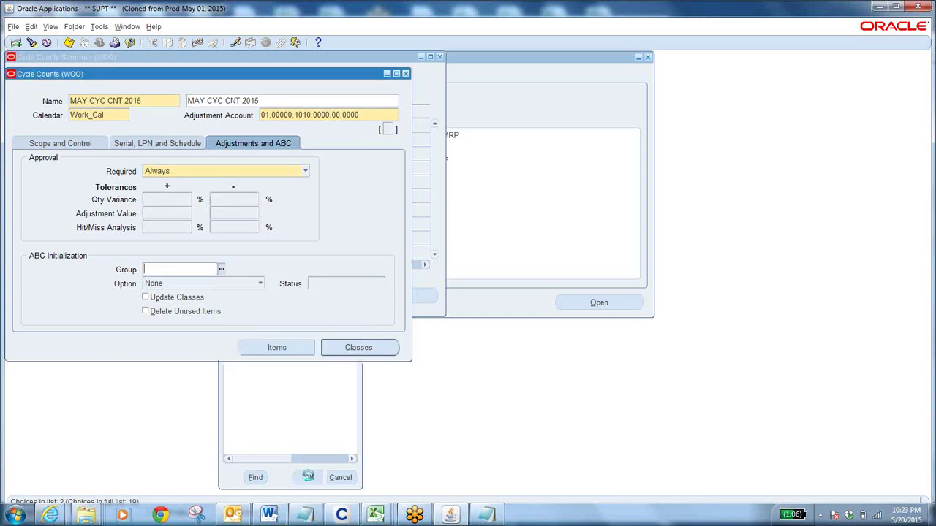
pyautogui.click(258, 284)
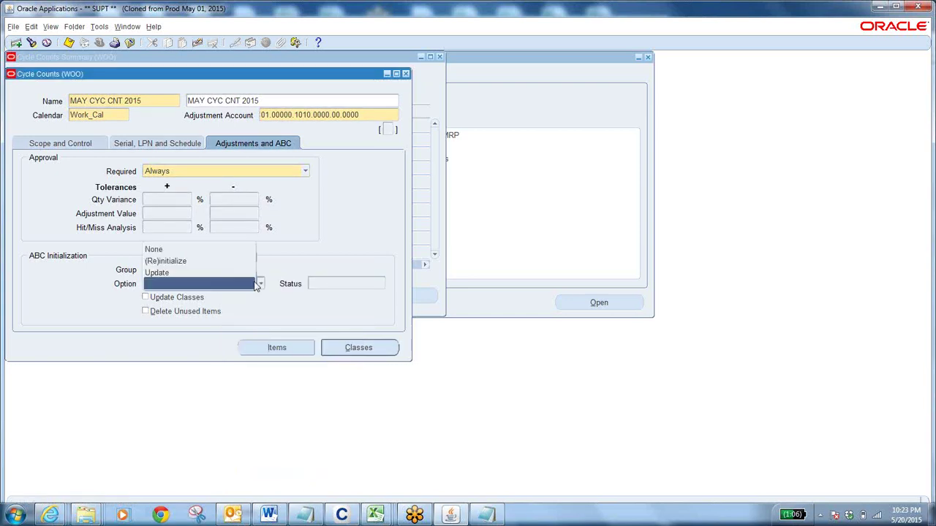
pyautogui.click(208, 260)
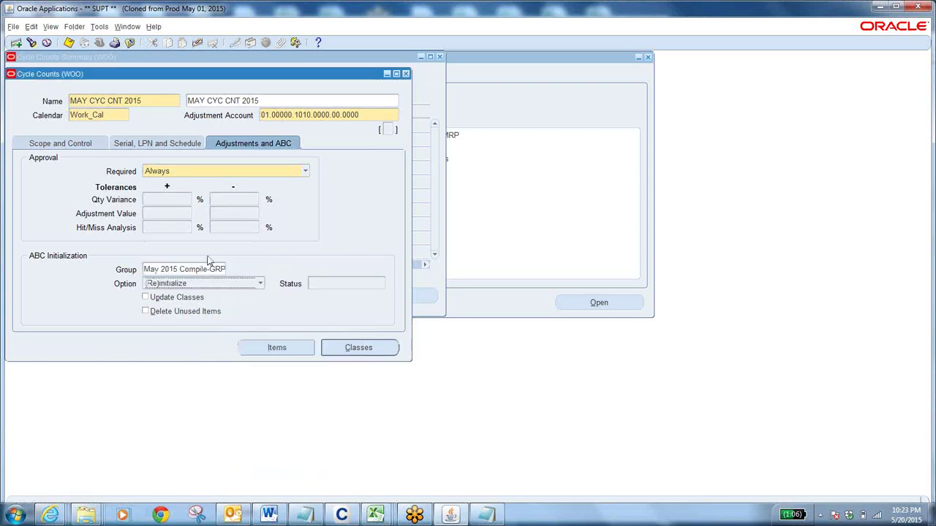
pyautogui.click(145, 300)
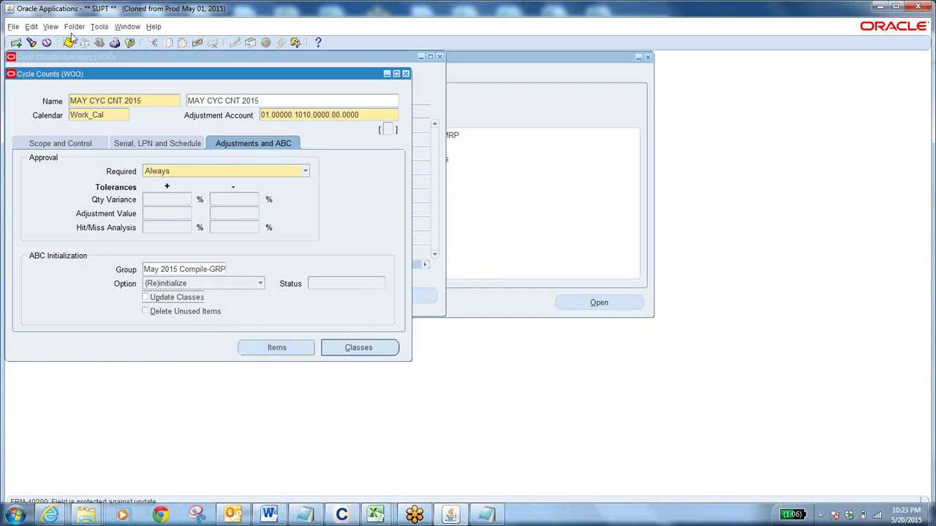
# Step: Look up the ABC classes available for the cycle count, and save the cycle count definition
pyautogui.click(374, 349)
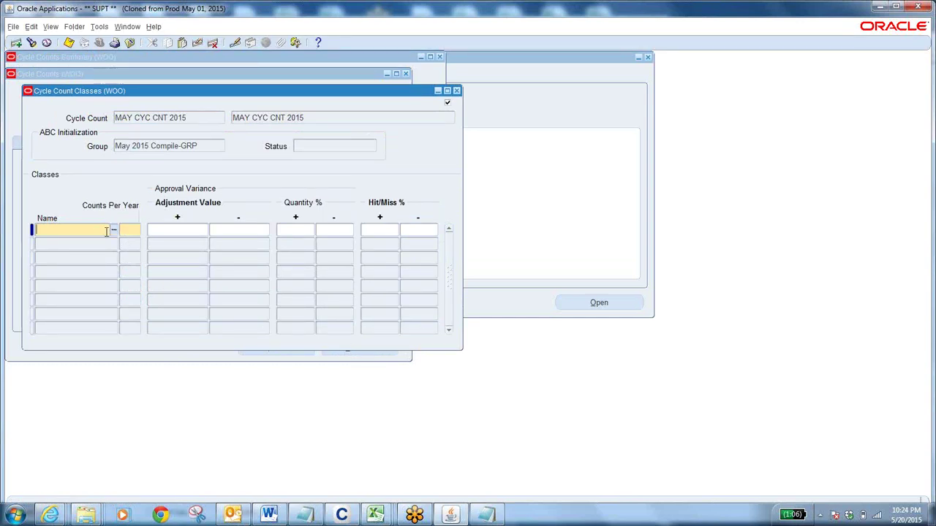
pyautogui.click(113, 230)
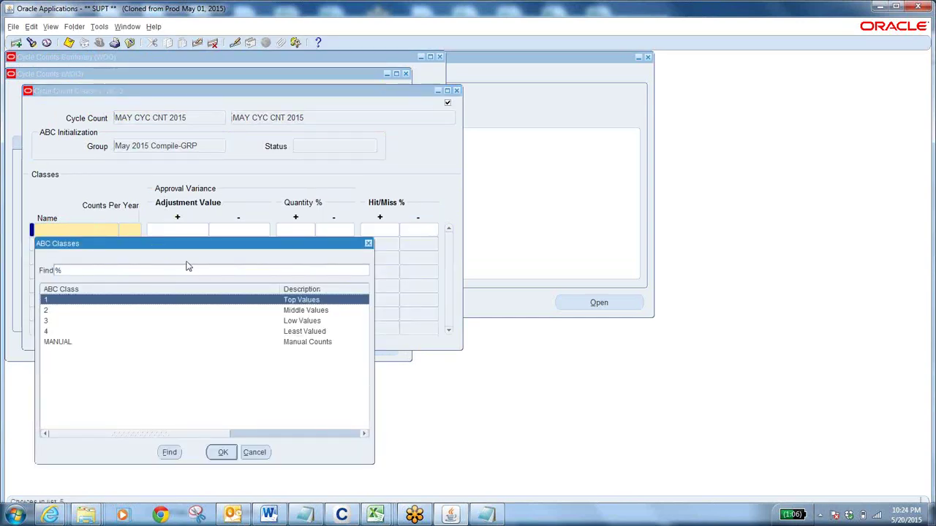
pyautogui.click(254, 452)
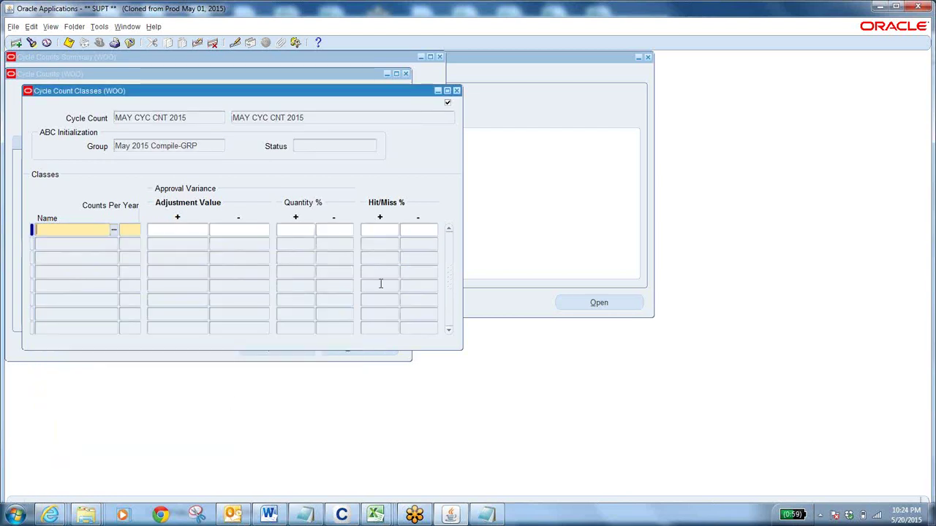
pyautogui.click(456, 91)
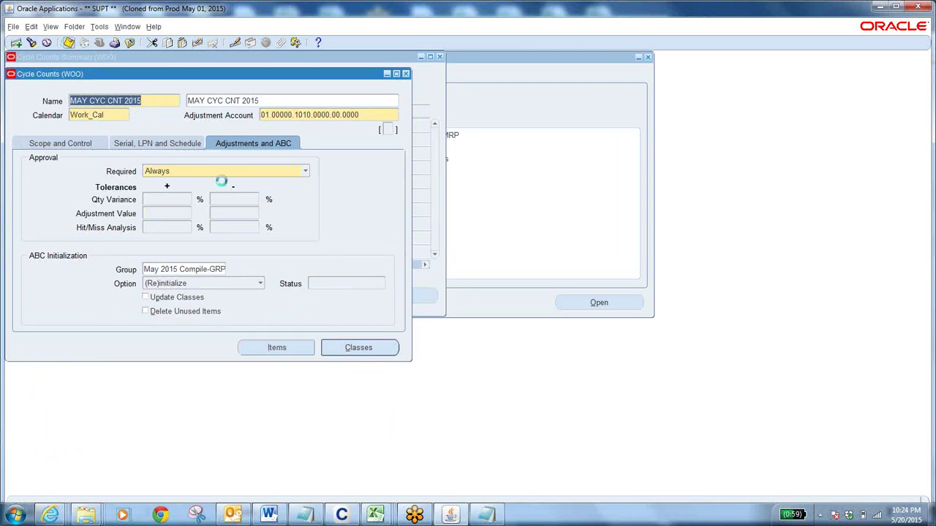
pyautogui.click(556, 294)
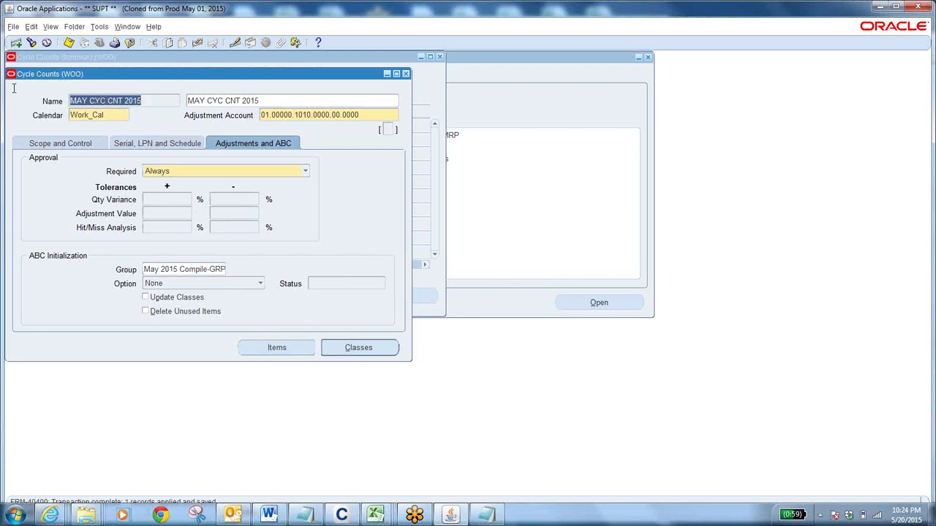
# Step: Add the cycle count name MAY CYC CNT 2015 to the Notepad notes and return to Oracle Applications
pyautogui.click(487, 516)
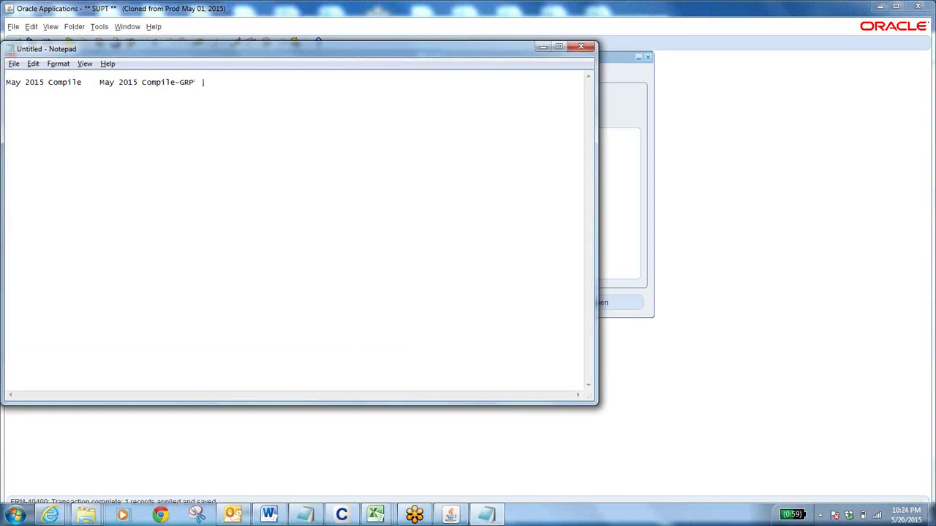
pyautogui.write('MAY CYC CNT 2015')
pyautogui.hotkey('alt', 'Tab')
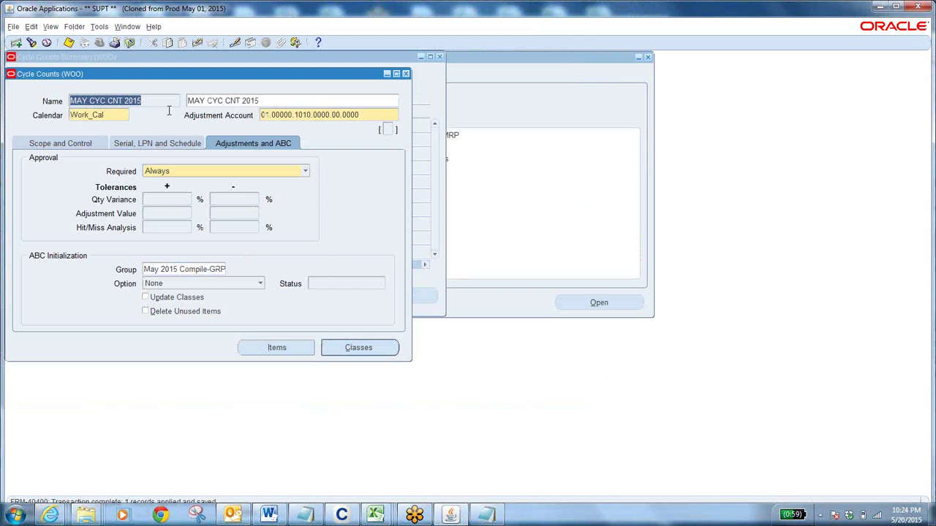
# Step: Check the phase and status of the Initialize cycle count items request among all submitted requests
pyautogui.click(129, 43)
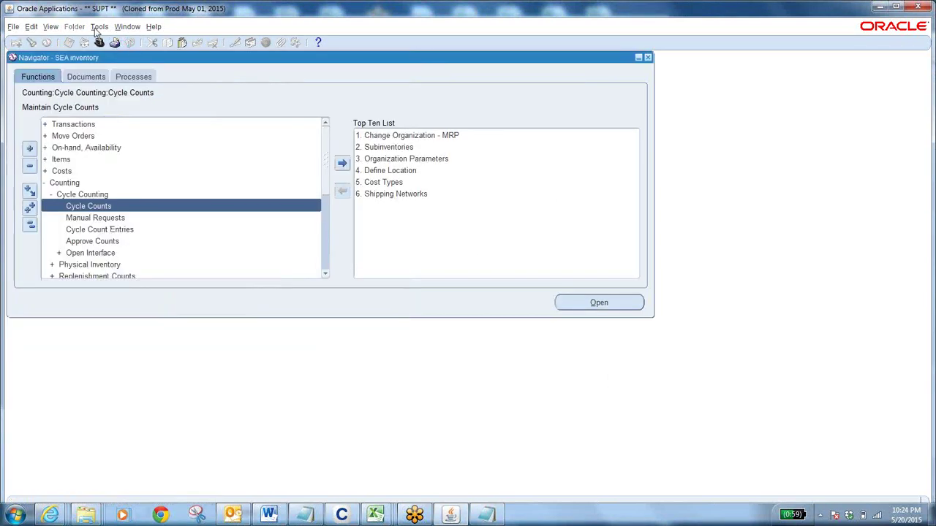
pyautogui.click(51, 27)
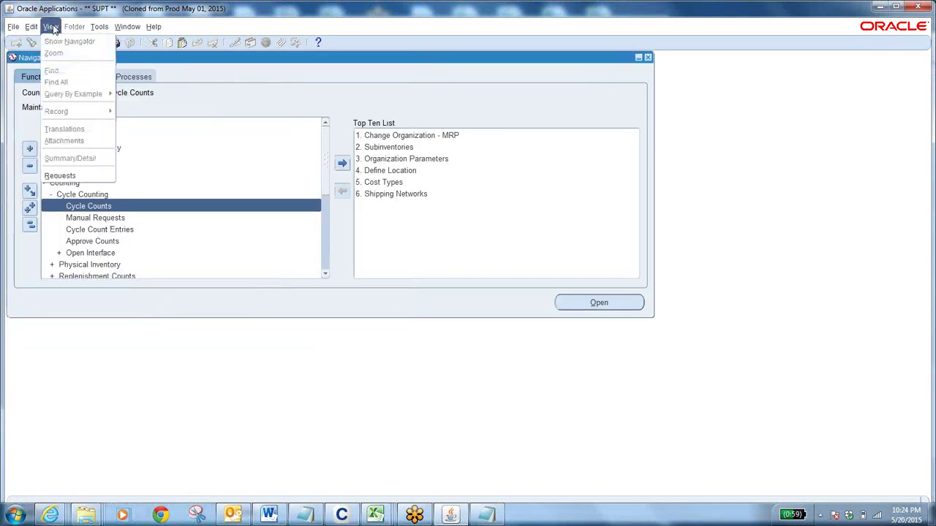
pyautogui.click(84, 176)
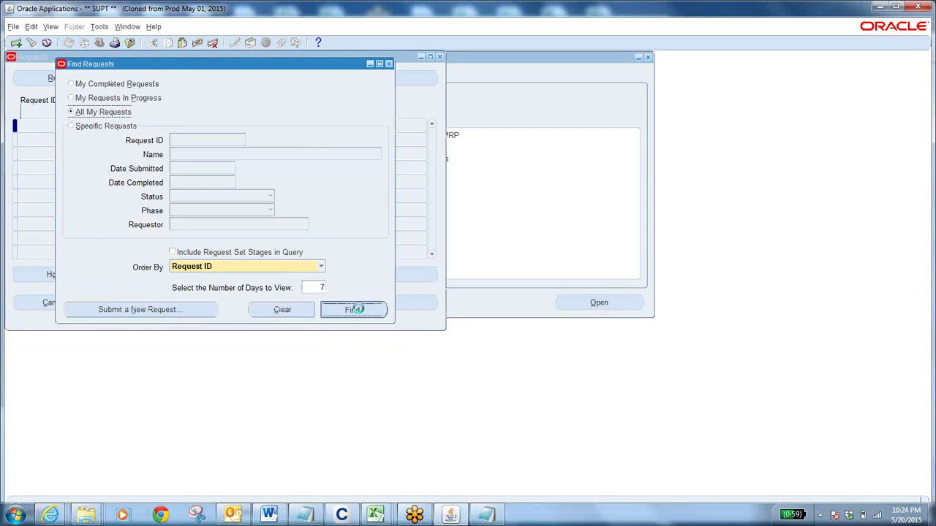
pyautogui.click(354, 311)
pyautogui.click(104, 128)
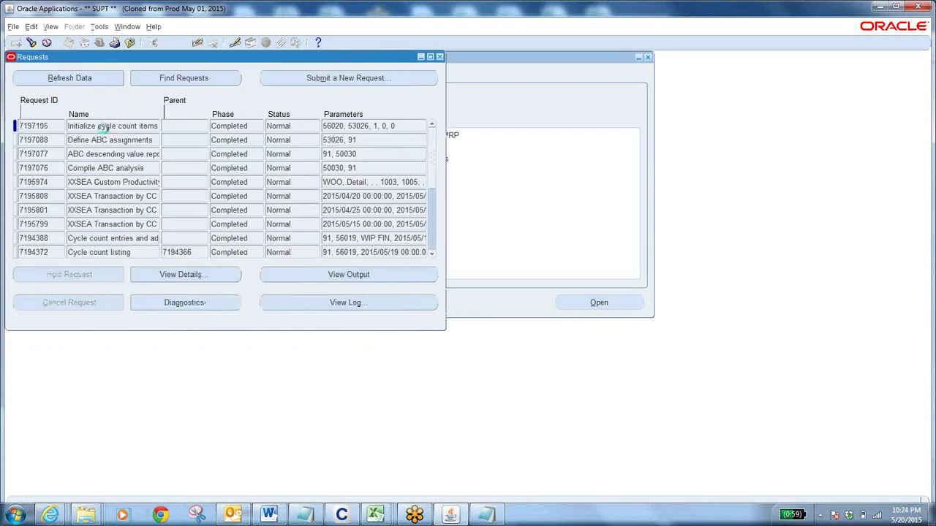
pyautogui.click(129, 44)
# Step: Query the cycle count MAY CYC CNT 2015, open it and check its ABC initialization status
pyautogui.doubleClick(89, 208)
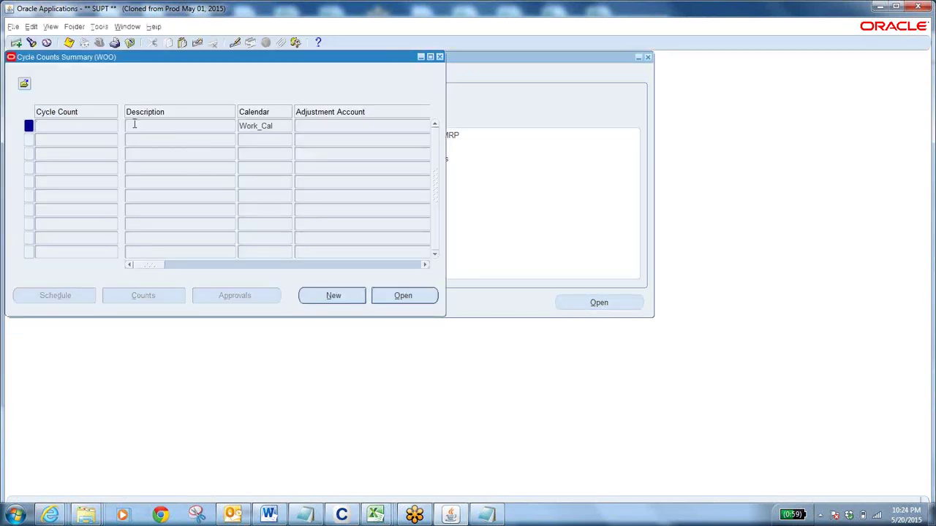
pyautogui.press('F11')
pyautogui.write('MAY CYC CNT 2015')
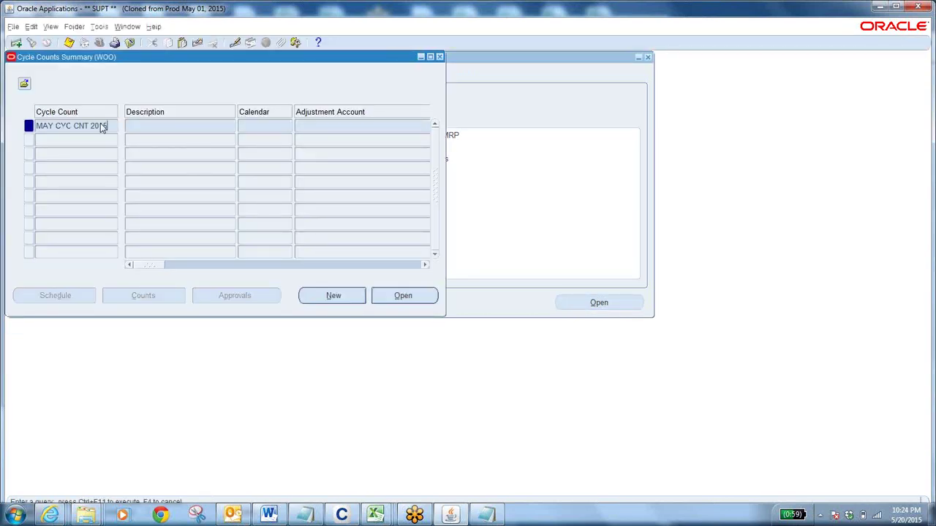
pyautogui.hotkey('ctrl', 'F11')
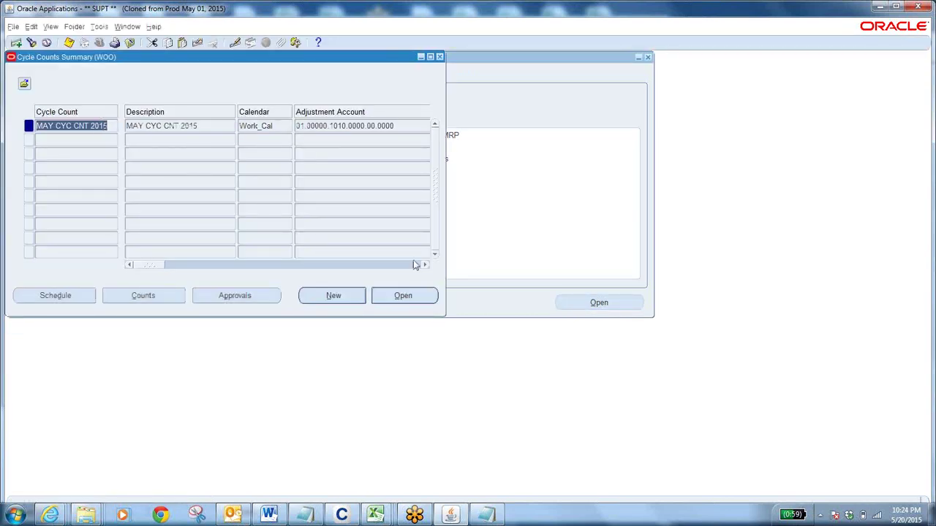
pyautogui.click(429, 298)
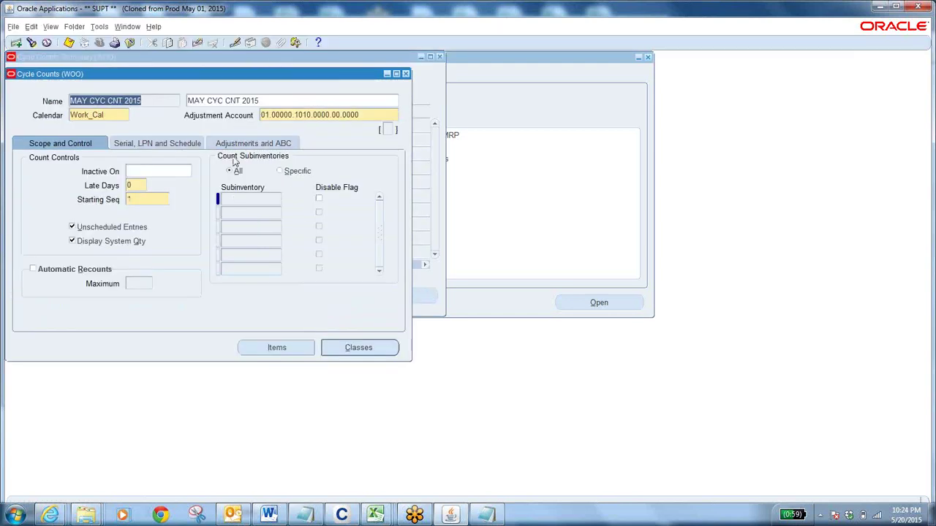
pyautogui.click(250, 144)
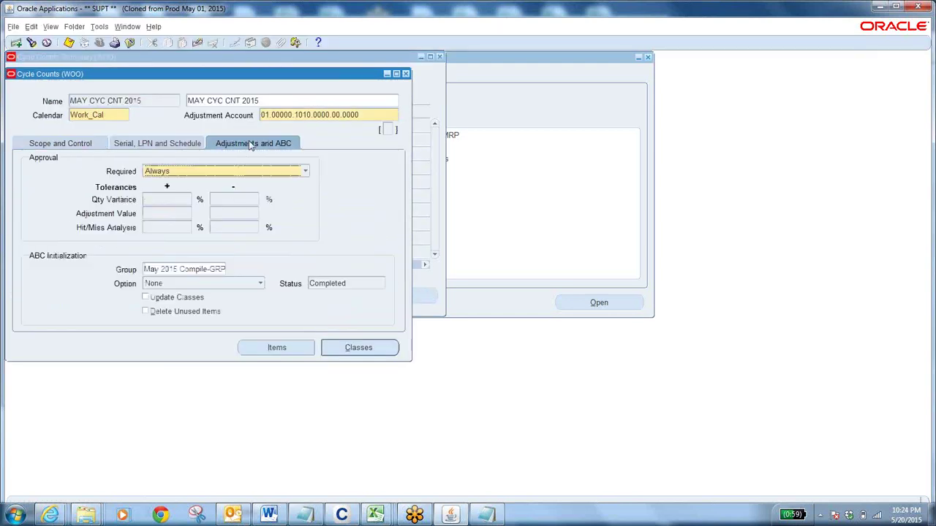
pyautogui.doubleClick(349, 282)
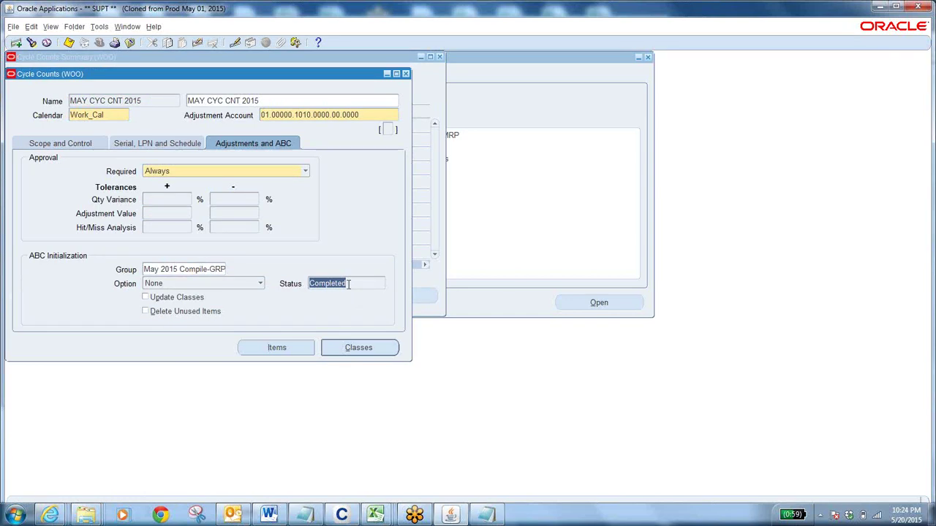
# Step: Set the cycle count's counts per year to 12 for class 1 and 6 for class 2, and save
pyautogui.click(342, 349)
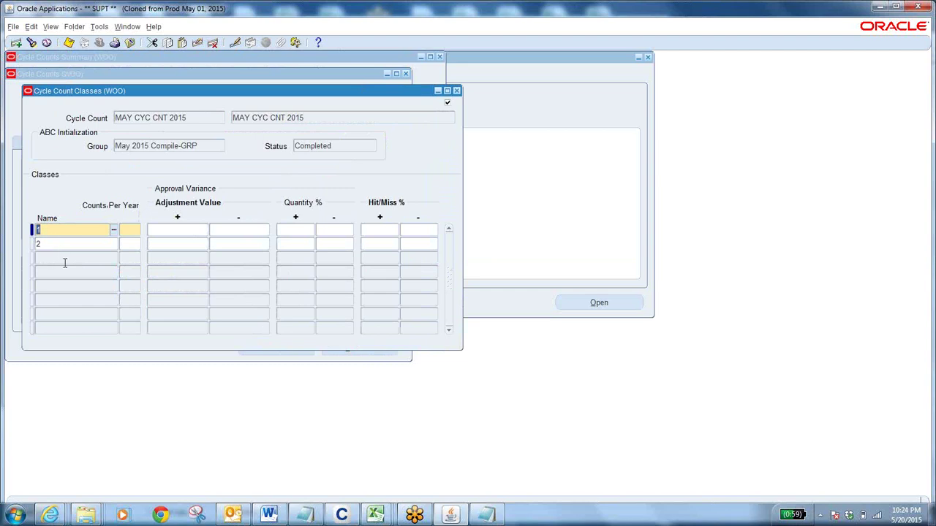
pyautogui.click(132, 231)
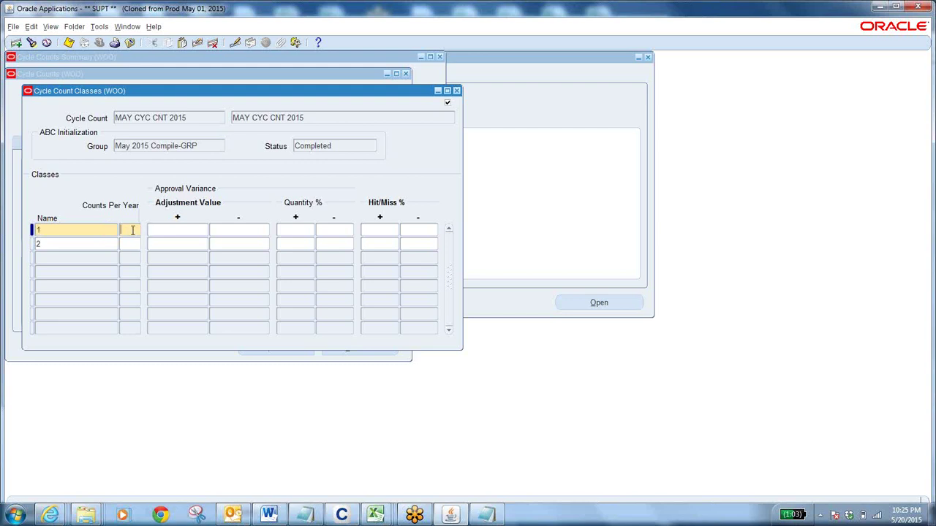
pyautogui.write('12')
pyautogui.press('Tab')
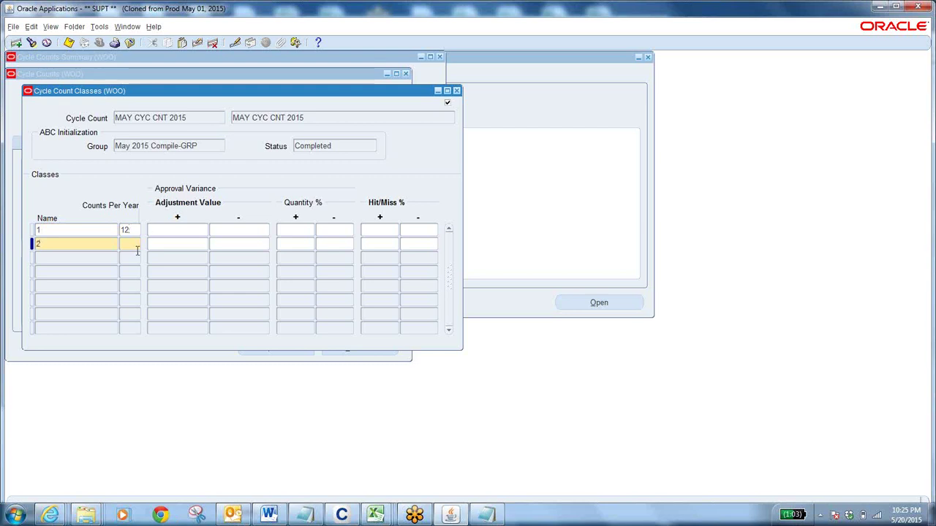
pyautogui.write('6')
pyautogui.click(73, 43)
pyautogui.click(456, 91)
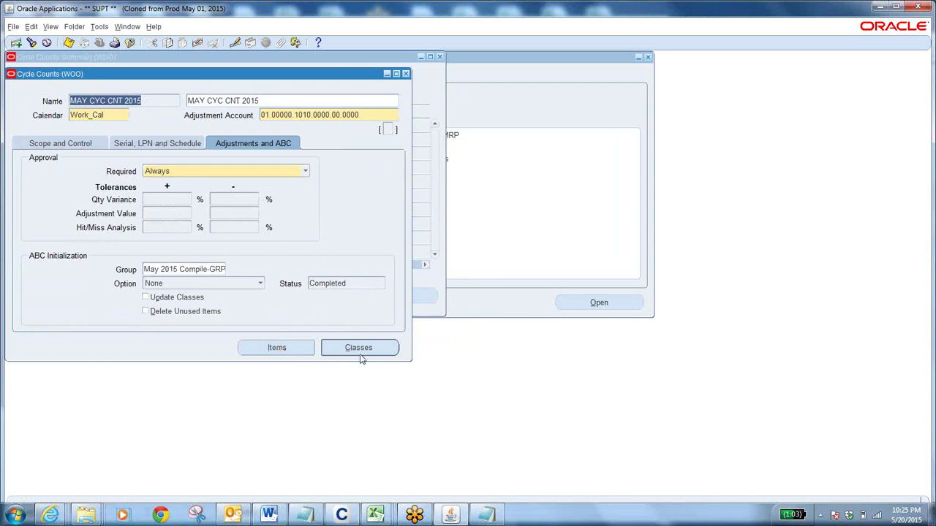
# Step: Review the items in the cycle count and their class assignments, and close the cycle count forms
pyautogui.click(299, 349)
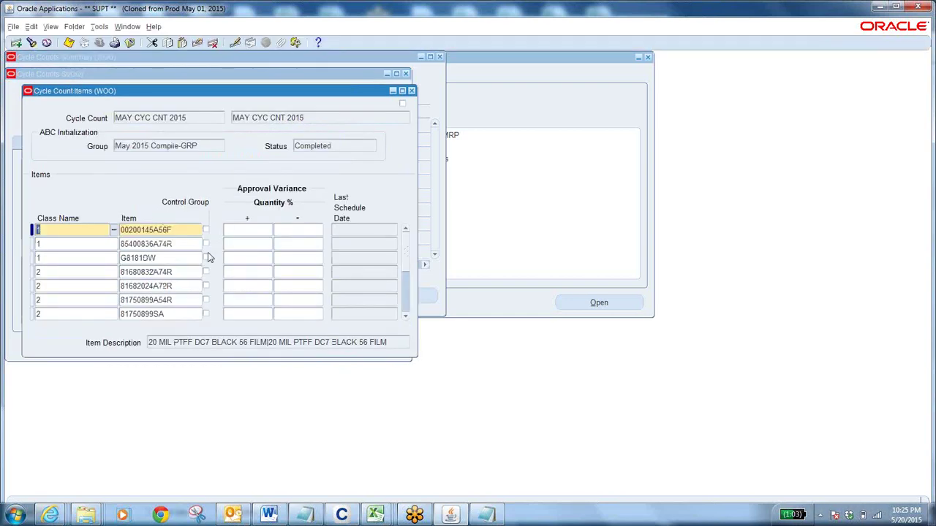
pyautogui.click(70, 229)
pyautogui.click(50, 244)
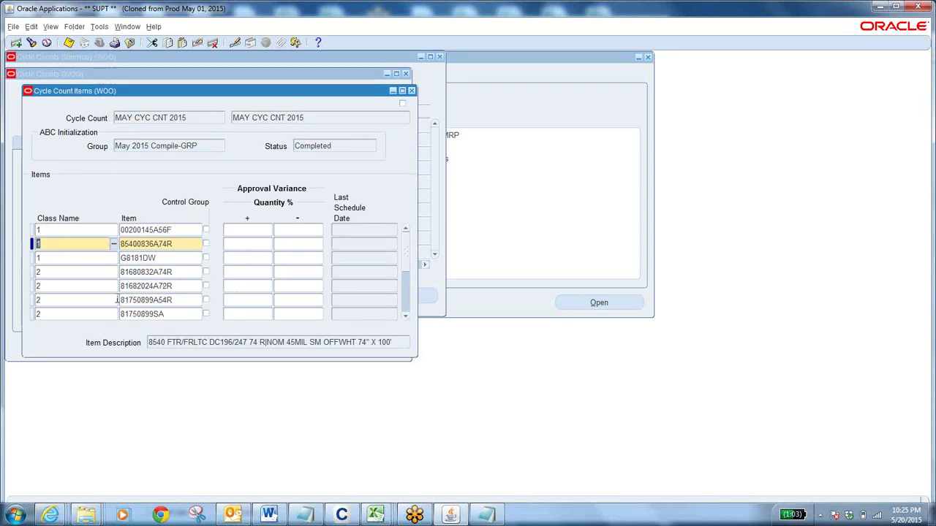
pyautogui.click(407, 307)
pyautogui.click(407, 310)
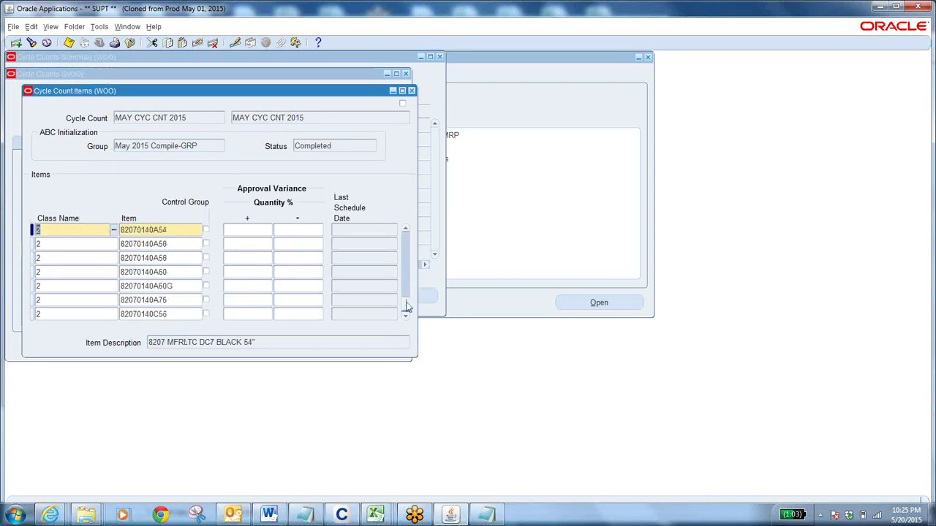
pyautogui.click(129, 43)
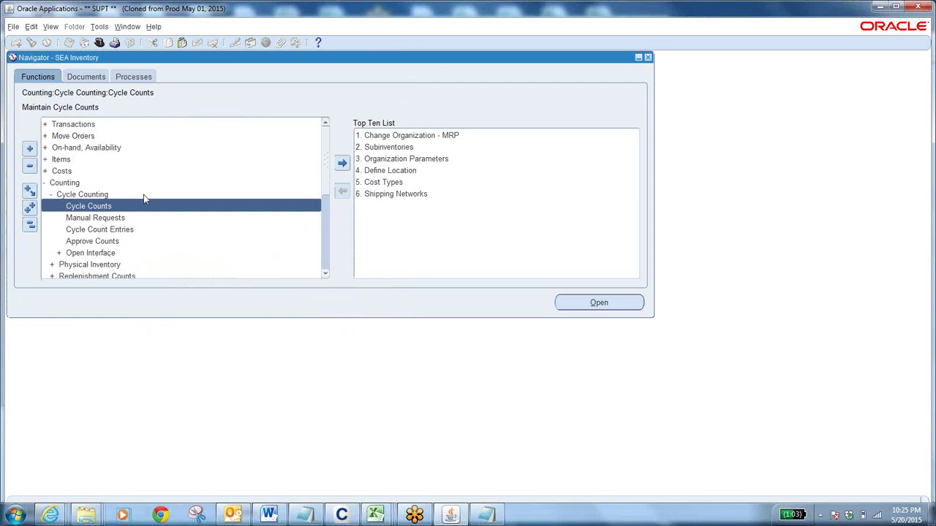
# Step: Open the manual schedule requests form and select the cycle count MAY CYC CNT 2015
pyautogui.click(106, 218)
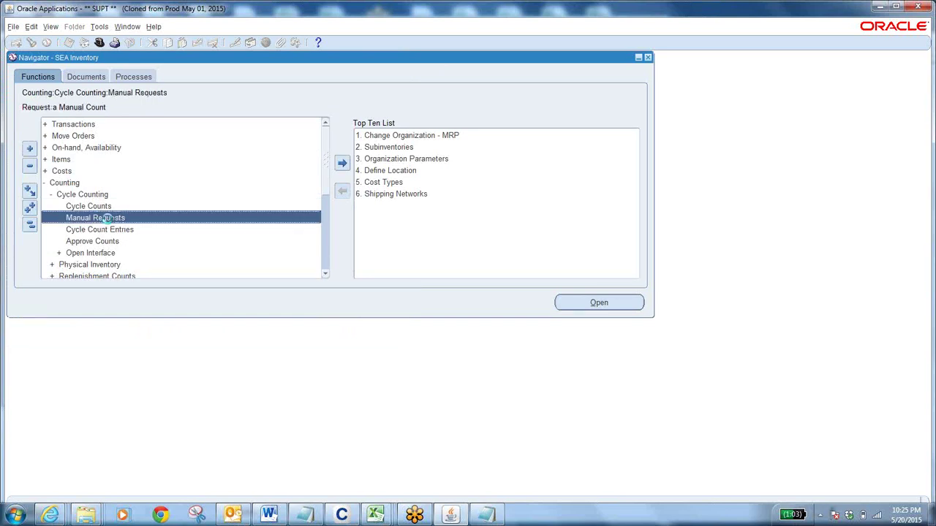
pyautogui.doubleClick(107, 218)
pyautogui.click(249, 86)
pyautogui.write('m%')
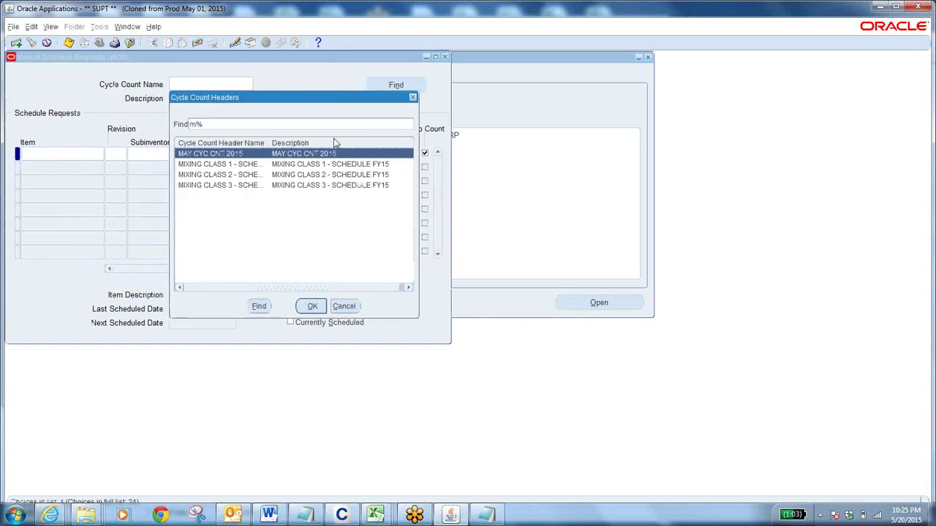
pyautogui.click(312, 306)
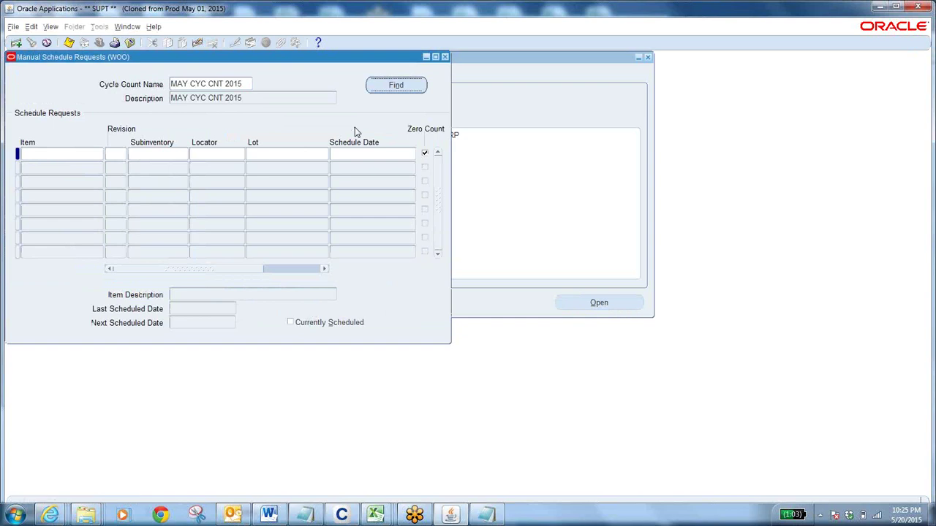
# Step: Start a manual schedule request's item lookup, and switch to the ABC Descending Value Report in Internet Explorer for item numbers
pyautogui.click(391, 85)
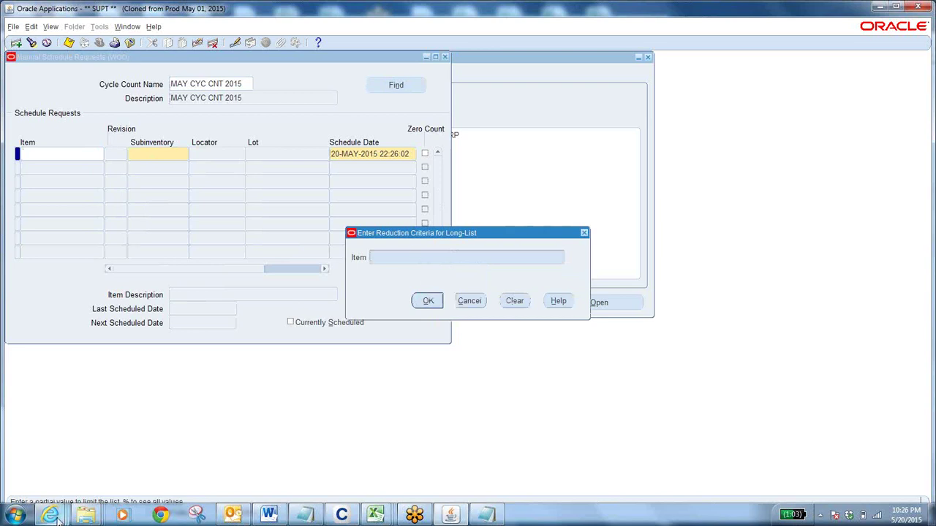
pyautogui.moveTo(59, 517)
pyautogui.click(300, 440)
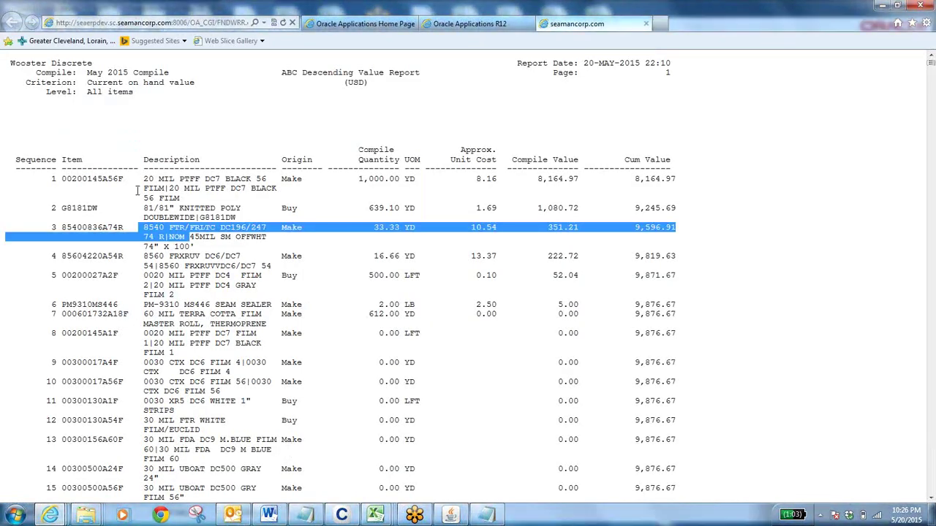
# Step: Copy item number 00200145A56F from the ABC report and enter it as the item in the Oracle manual schedule request
pyautogui.click(64, 178)
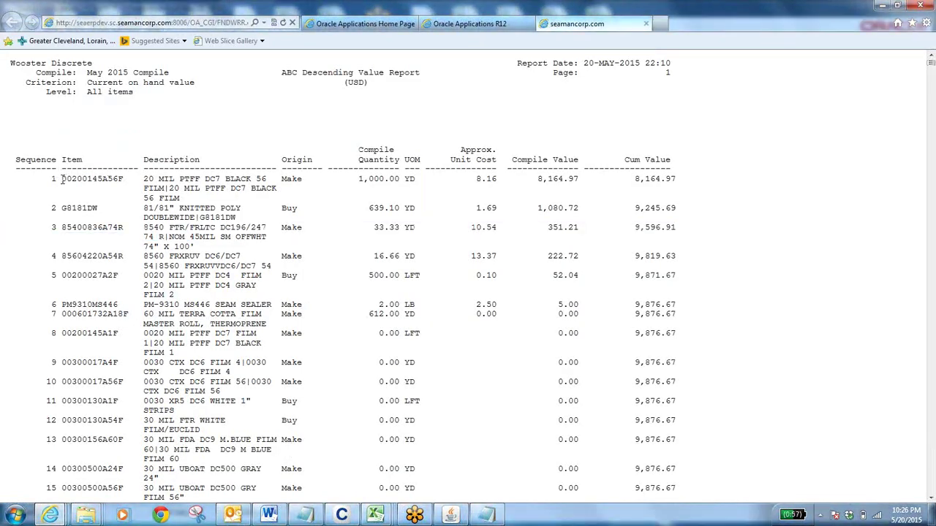
pyautogui.moveTo(62, 180); pyautogui.dragTo(124, 183)
pyautogui.hotkey('ctrl', 'c')
pyautogui.hotkey('alt', 'Tab')
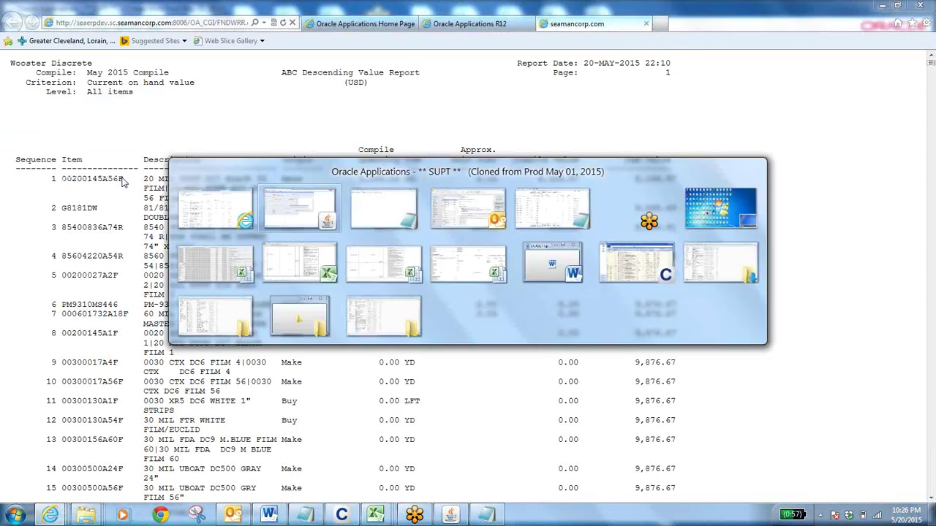
pyautogui.hotkey('ctrl', 'v')
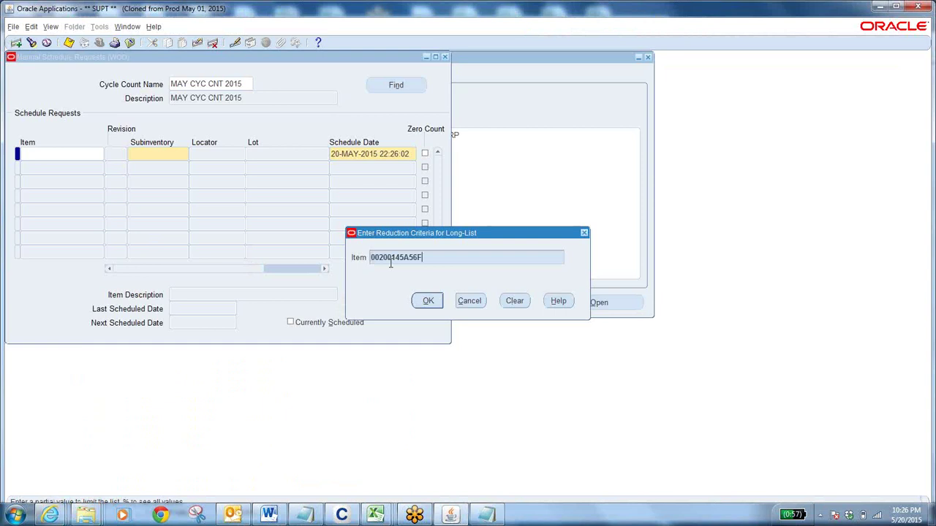
pyautogui.click(422, 302)
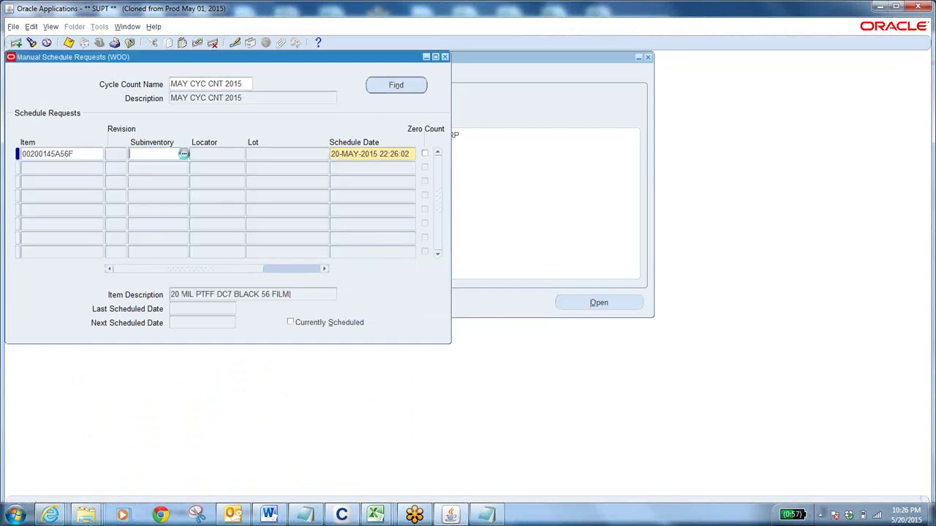
# Step: Choose WIP as the subinventory for the schedule request
pyautogui.click(184, 156)
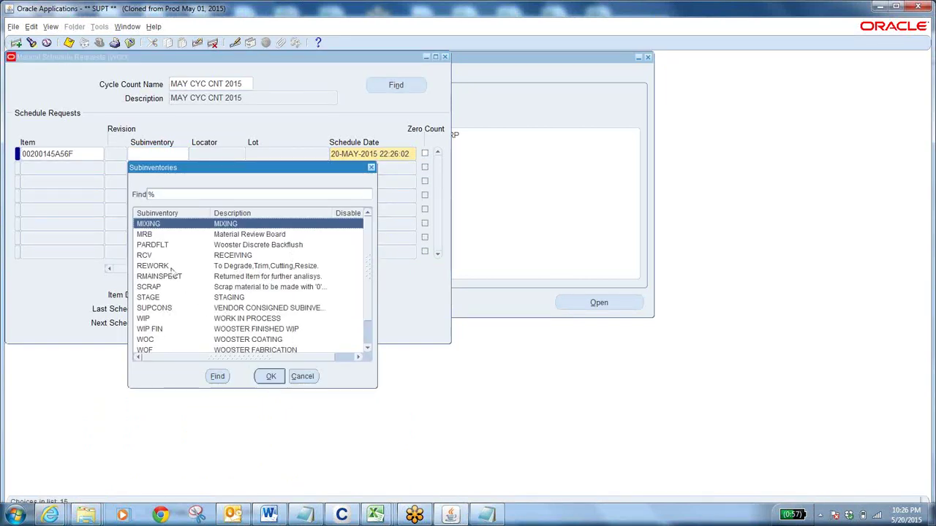
pyautogui.click(253, 320)
pyautogui.click(270, 376)
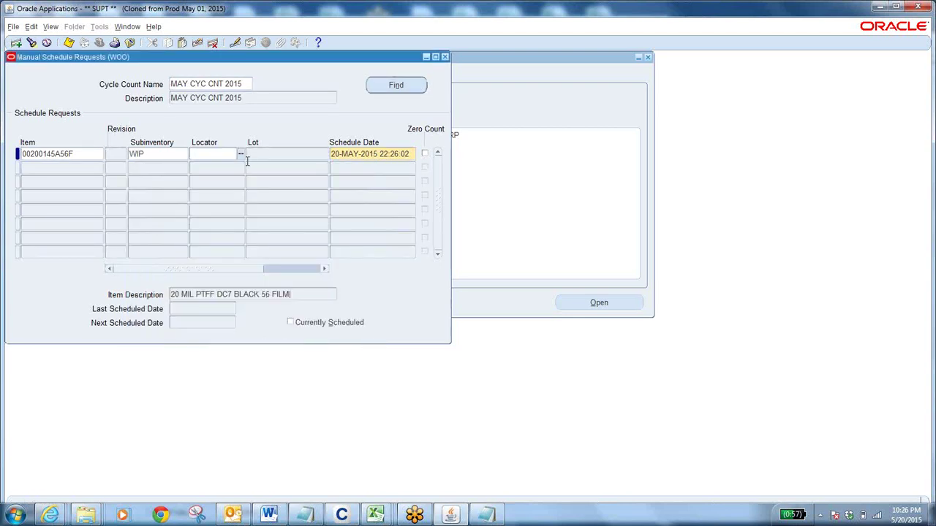
# Step: Set the request's subinventory to WIP FIN and its locator to F.I.N
pyautogui.click(182, 156)
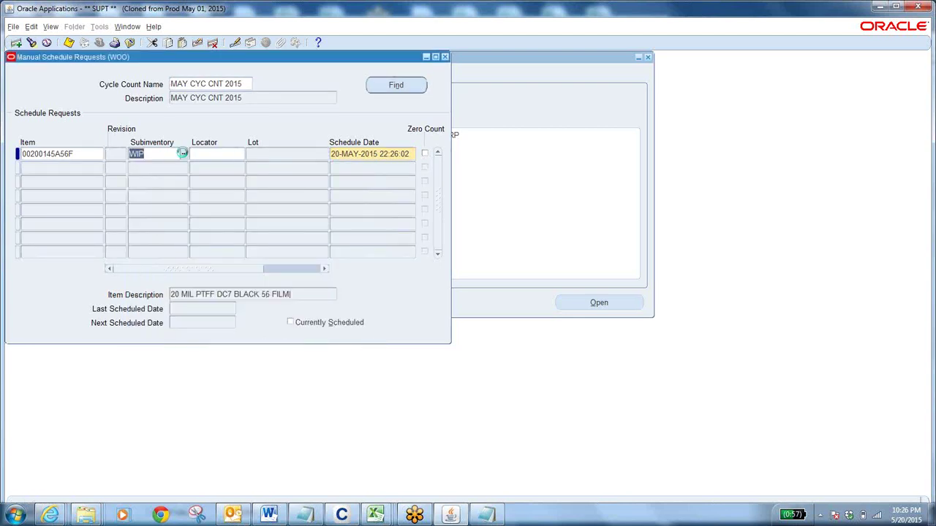
pyautogui.click(210, 330)
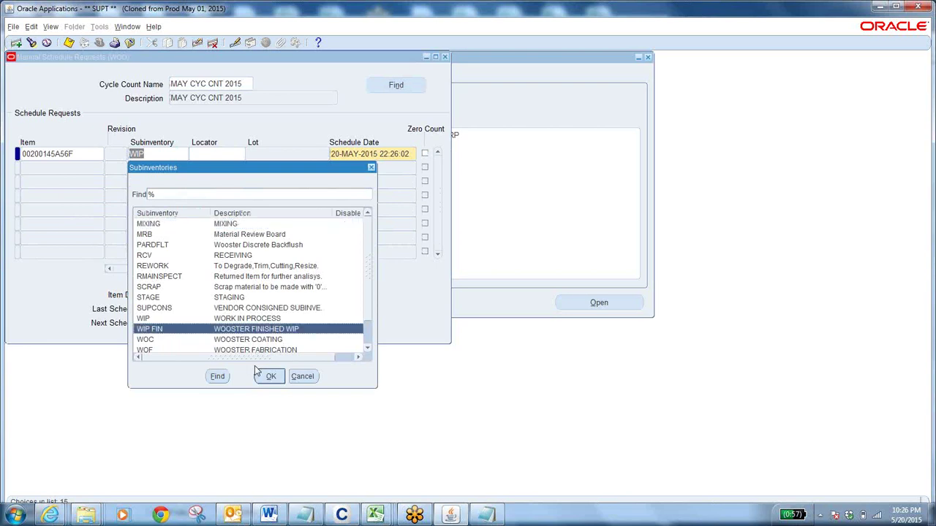
pyautogui.click(271, 377)
pyautogui.click(240, 154)
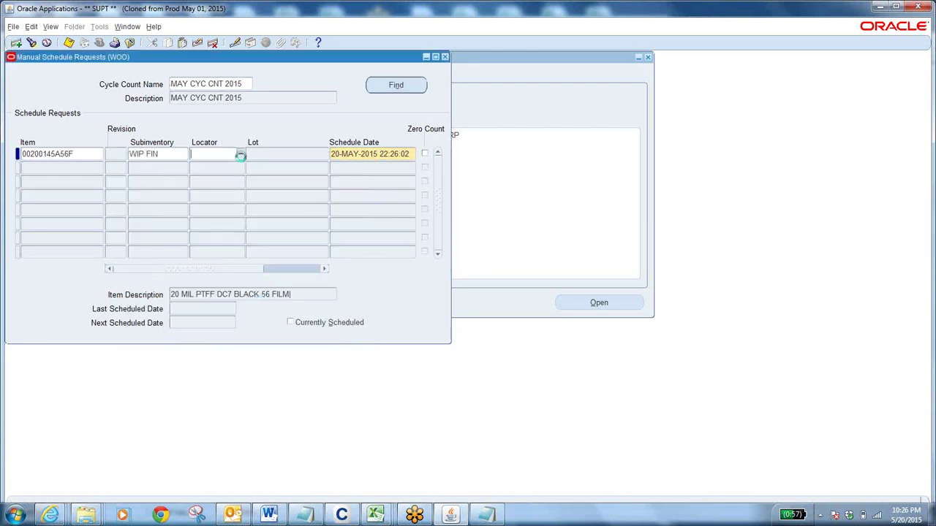
pyautogui.click(471, 314)
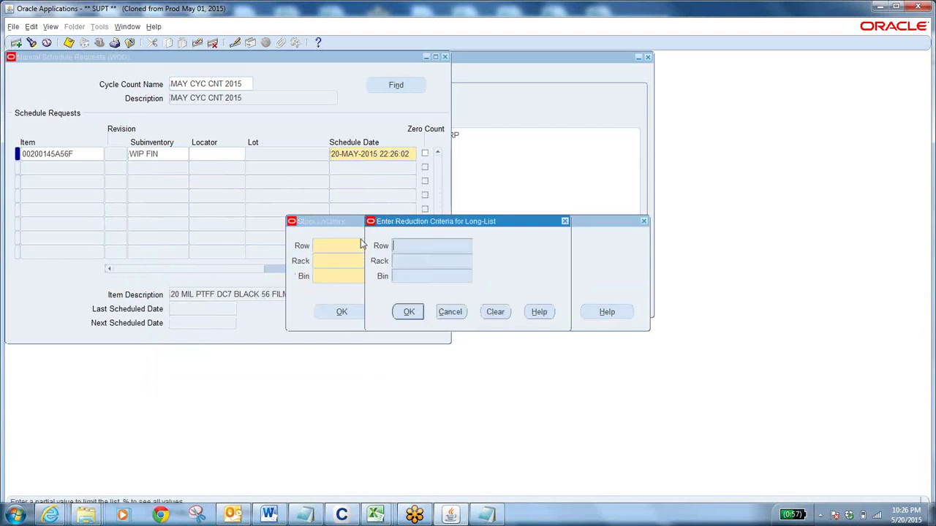
pyautogui.press('Return')
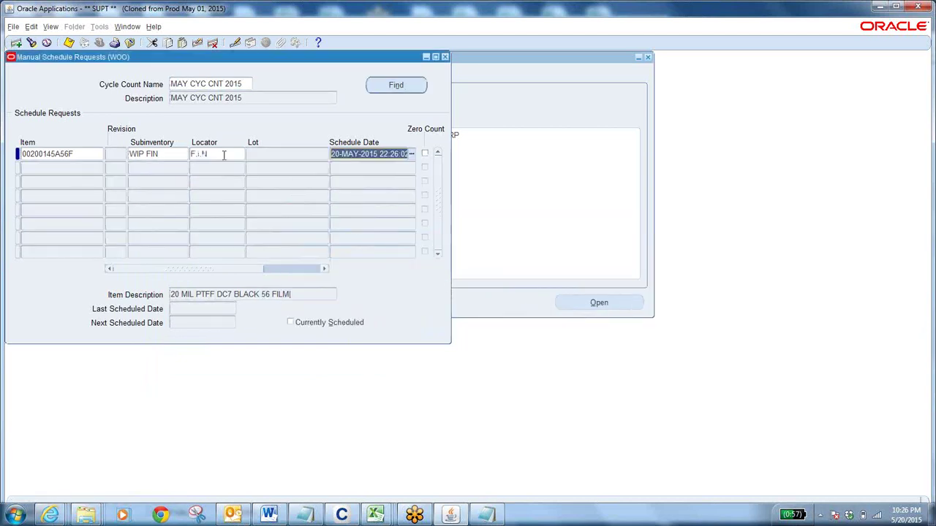
# Step: Review the locator and lot fields, save the manual schedule request, and close the form
pyautogui.click(224, 155)
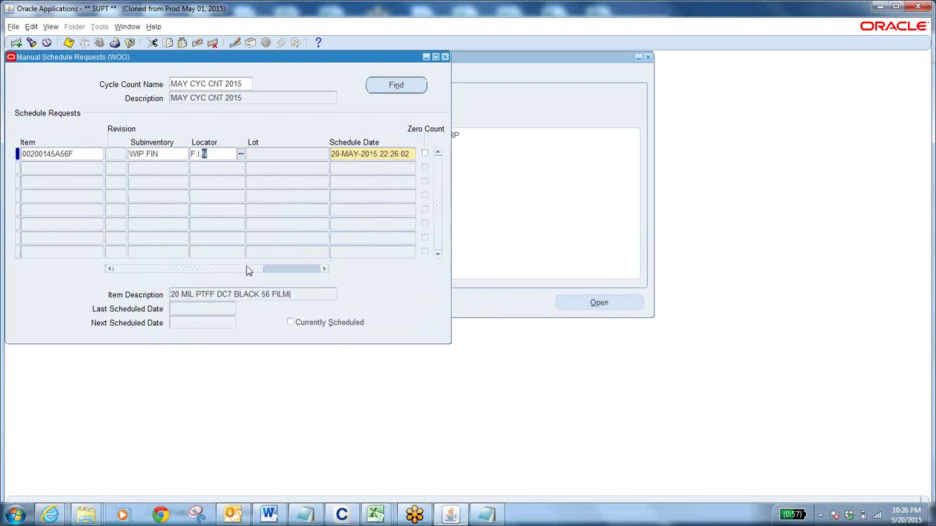
pyautogui.moveTo(261, 267); pyautogui.dragTo(305, 278)
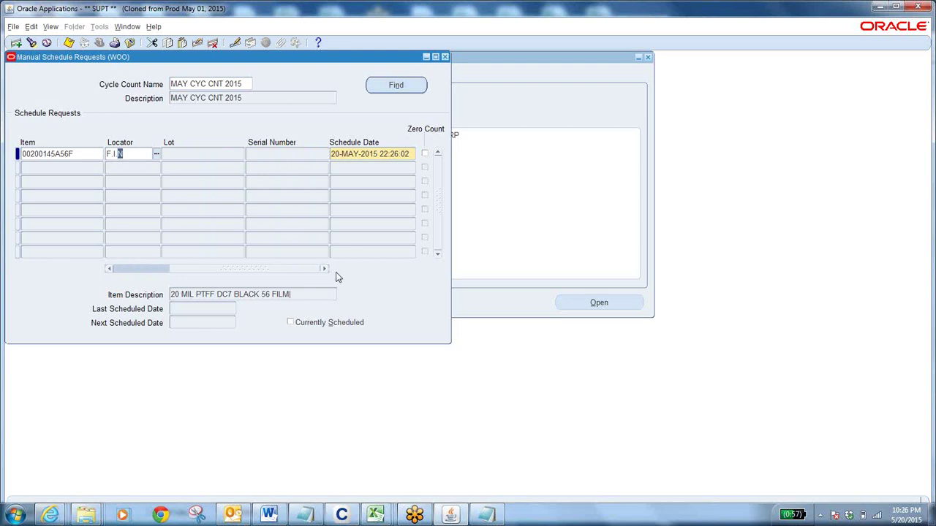
pyautogui.click(83, 154)
pyautogui.click(69, 43)
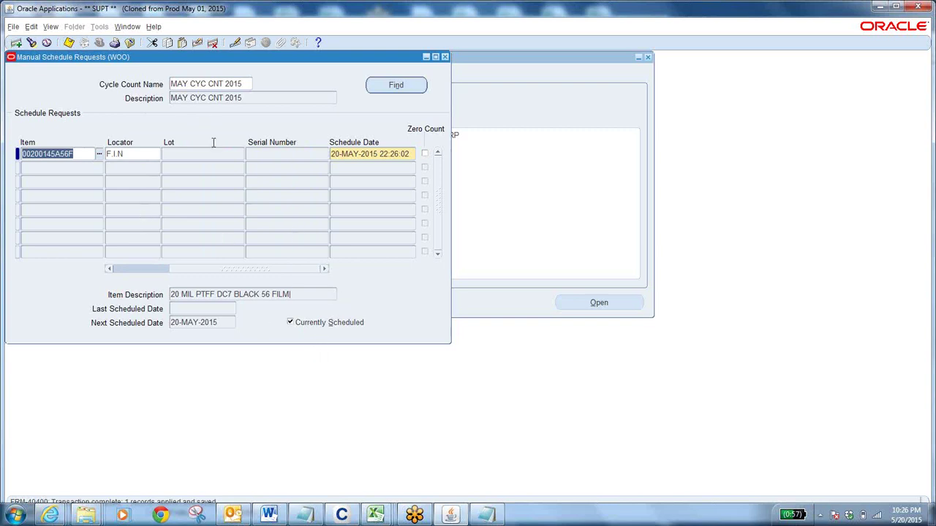
pyautogui.click(131, 43)
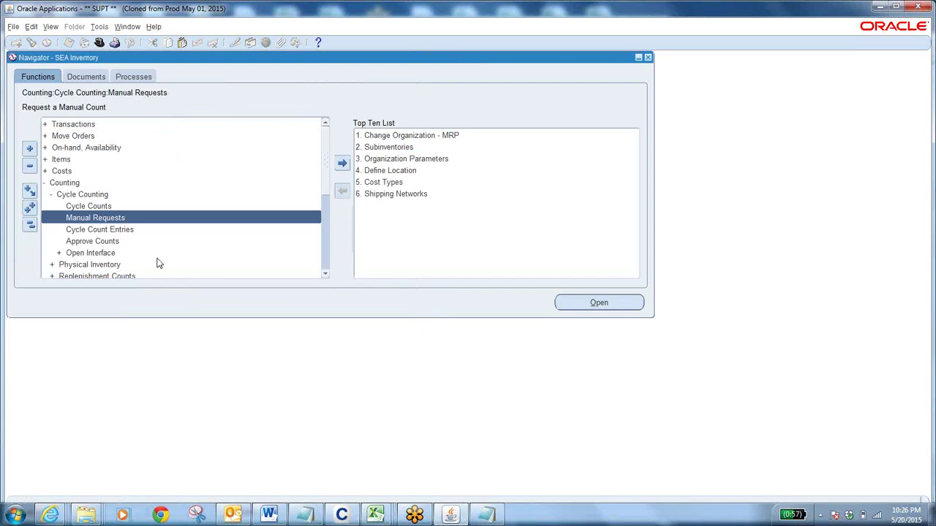
# Step: Open Cycle Count Entries for MAY CYC CNT 2015 and retrieve all open count requests
pyautogui.doubleClick(121, 230)
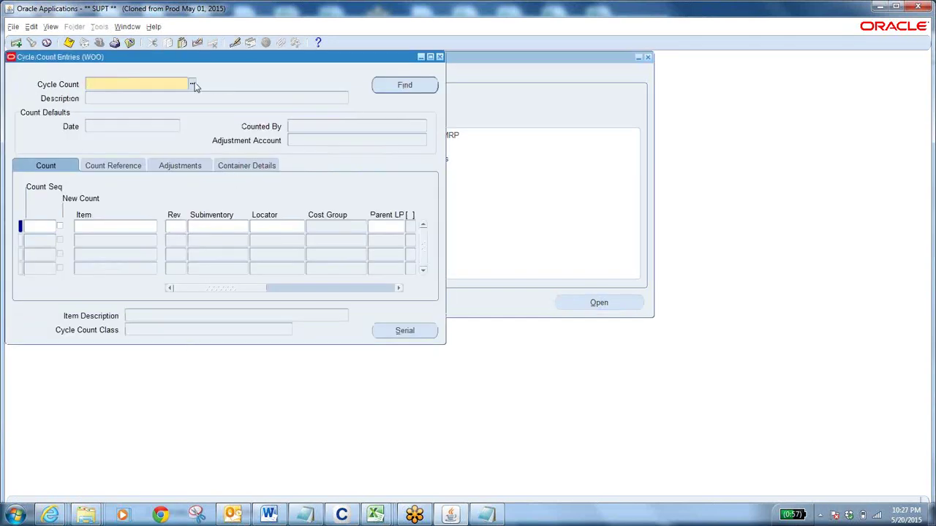
pyautogui.click(191, 85)
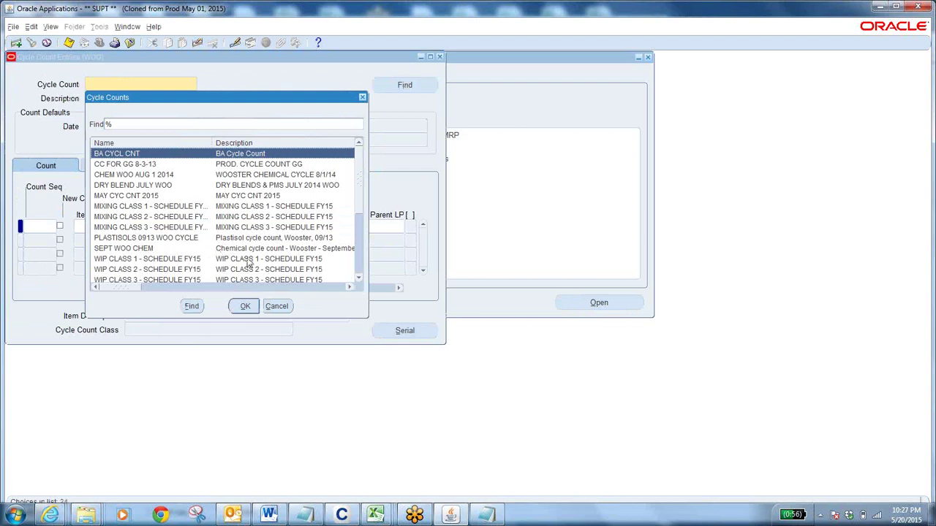
pyautogui.write('m')
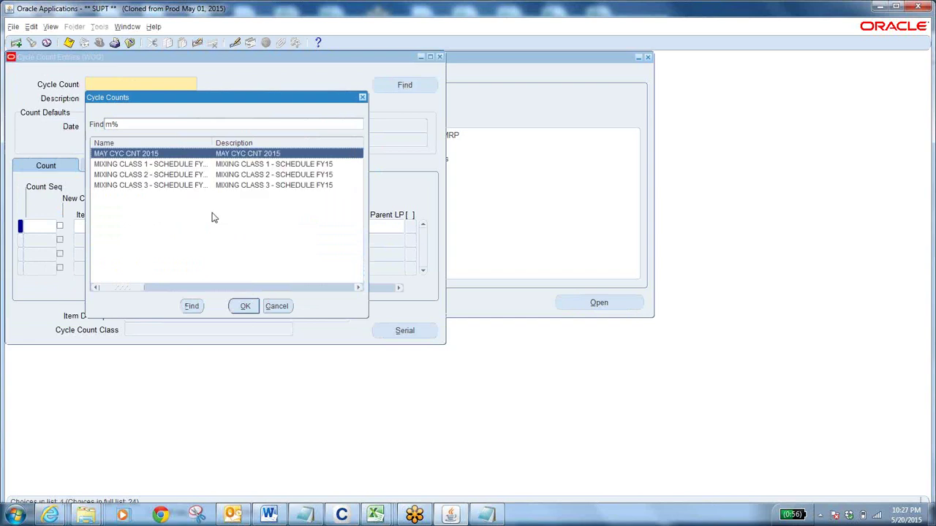
pyautogui.click(245, 305)
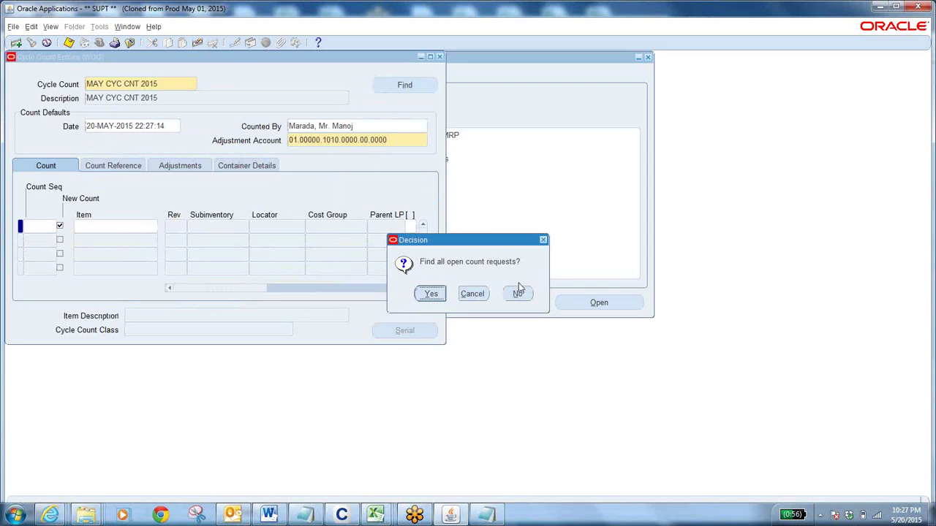
pyautogui.click(433, 294)
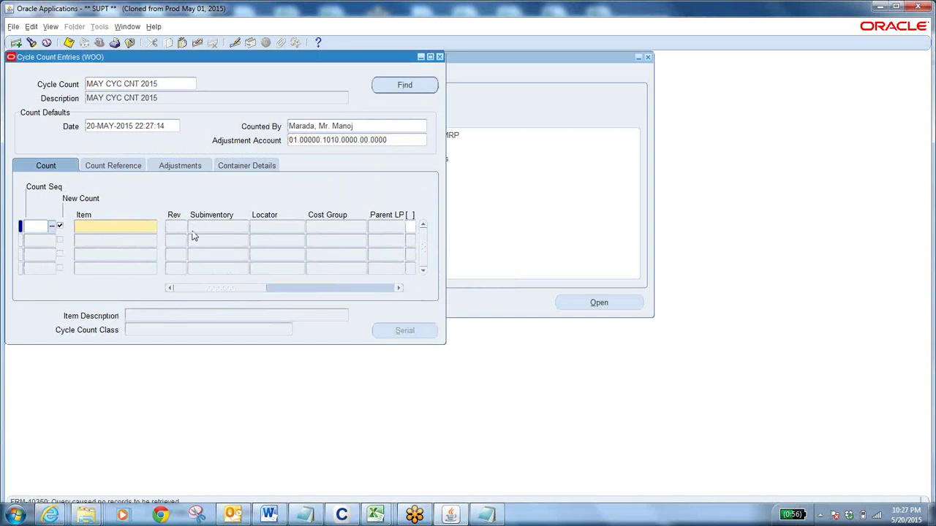
# Step: Try to look up a count sequence and find count requests, clear the empty entry row, and close the form
pyautogui.click(94, 227)
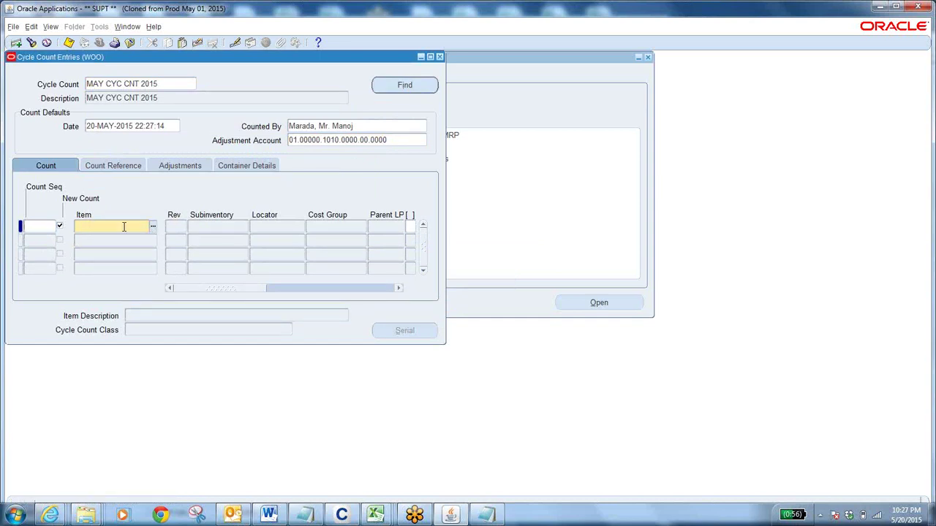
pyautogui.click(40, 226)
pyautogui.click(53, 226)
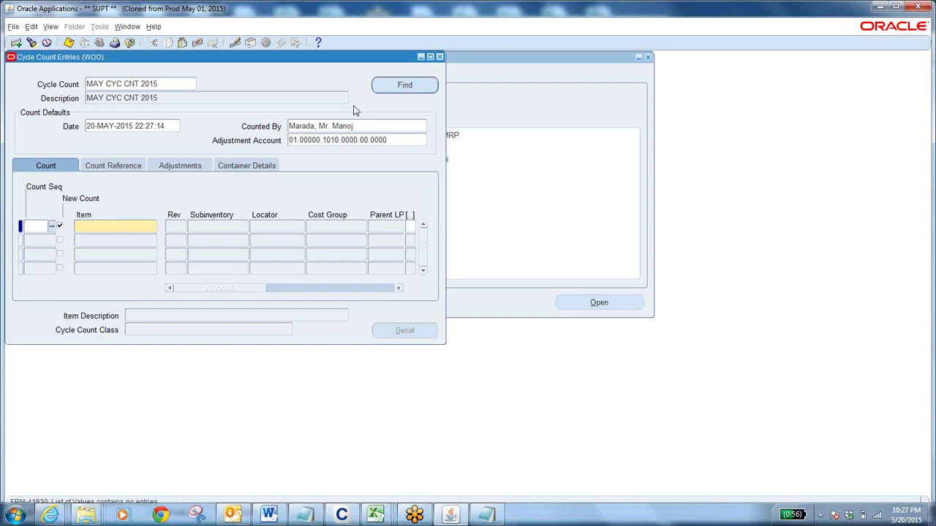
pyautogui.click(411, 86)
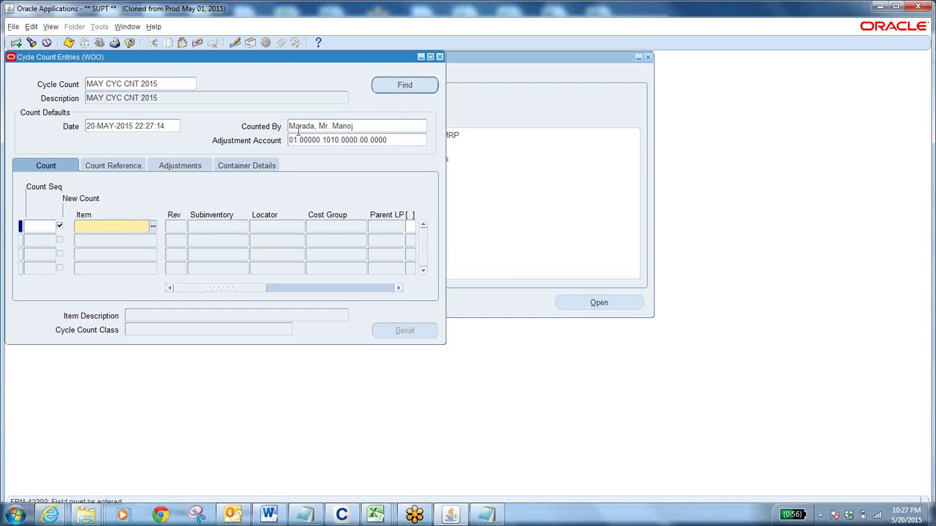
pyautogui.click(198, 44)
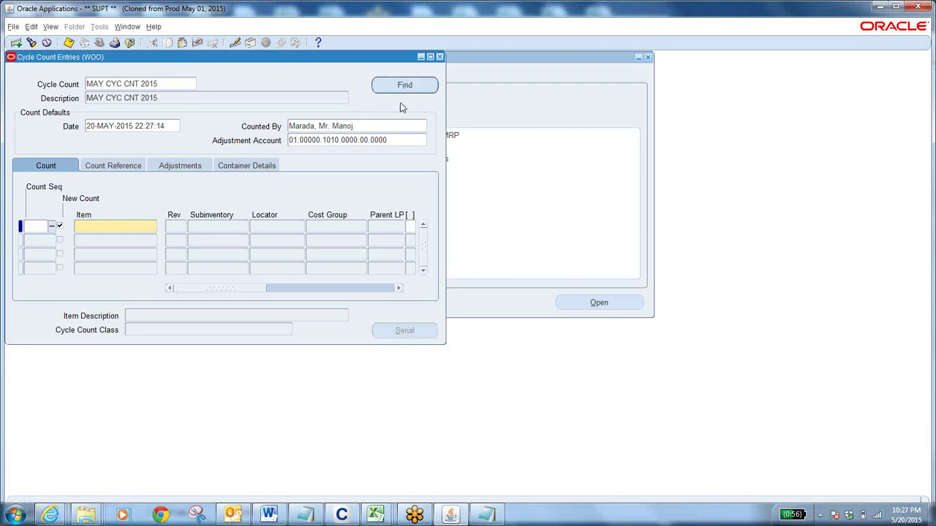
pyautogui.click(130, 44)
pyautogui.doubleClick(94, 206)
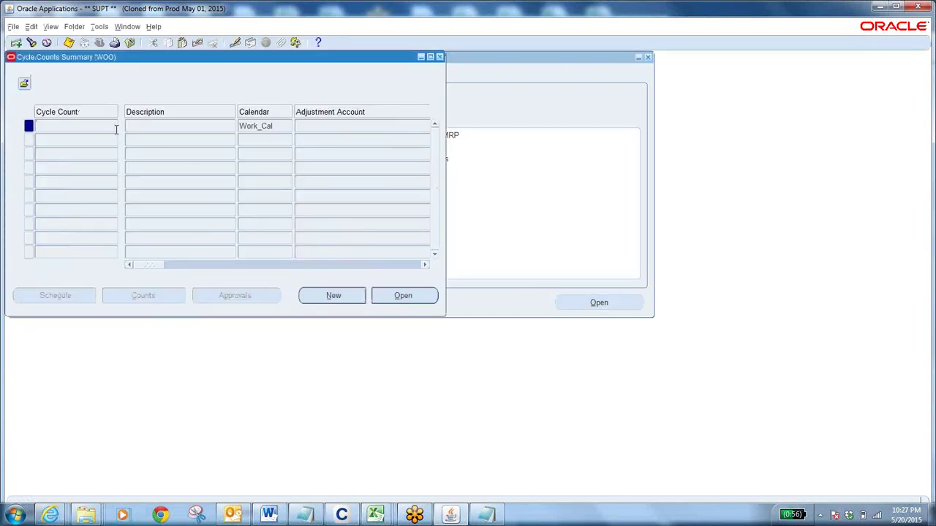
pyautogui.press('F11')
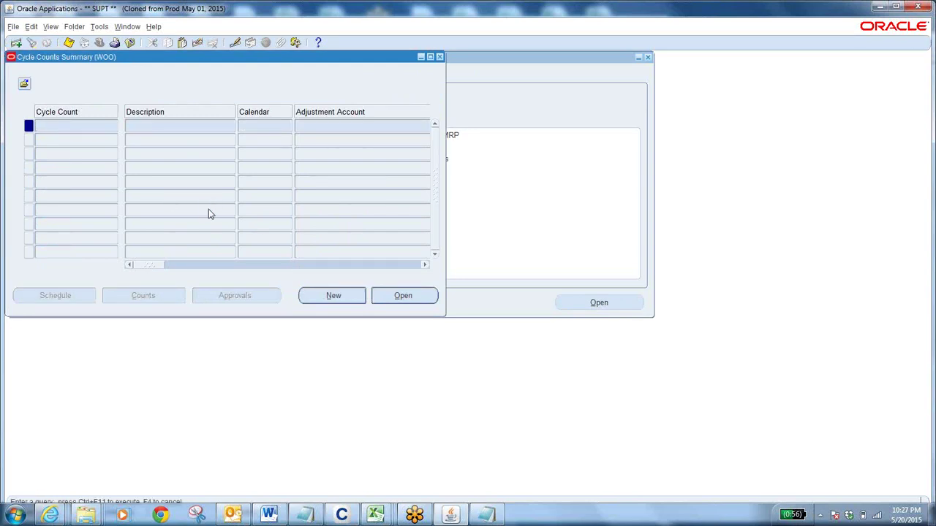
pyautogui.write('00200145A56F')
pyautogui.press('BackSpace')
pyautogui.press('BackSpace')
pyautogui.press('BackSpace')
pyautogui.press('BackSpace')
pyautogui.press('BackSpace')
pyautogui.press('BackSpace')
pyautogui.press('BackSpace')
pyautogui.press('BackSpace')
pyautogui.press('BackSpace')
pyautogui.press('BackSpace')
pyautogui.press('BackSpace')
pyautogui.press('BackSpace')
pyautogui.click(129, 42)
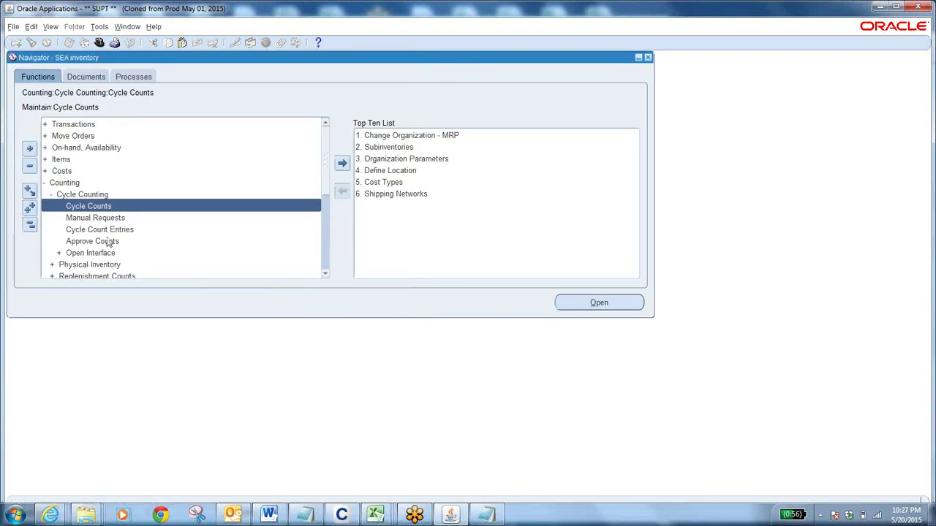
# Step: Query the Cycle Counts summary for MAY CYC CNT 2015 and open that cycle count's definition
pyautogui.doubleClick(117, 207)
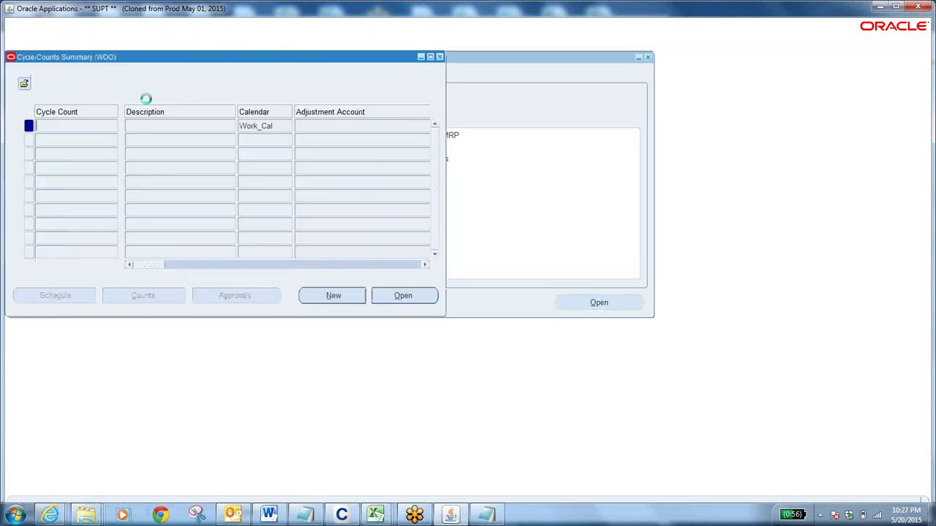
pyautogui.click(298, 144)
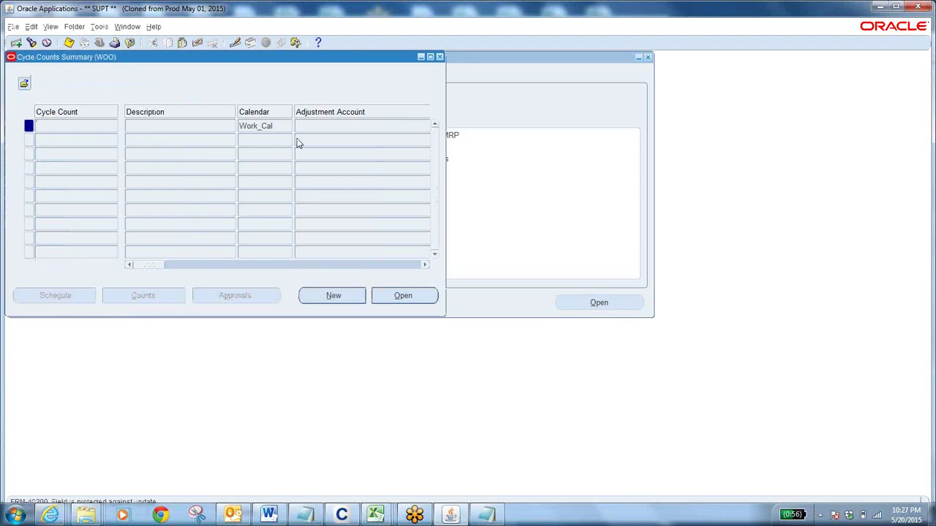
pyautogui.press('F11')
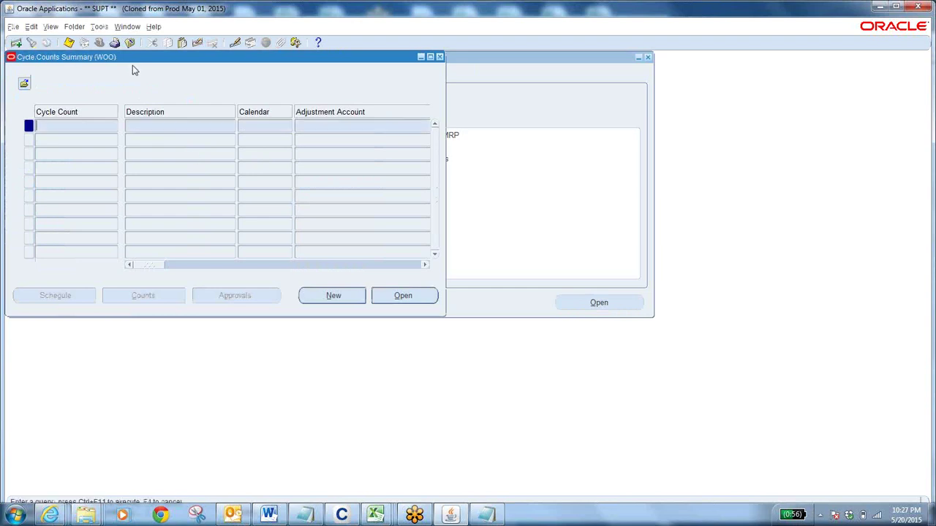
pyautogui.write('MAY CYC CNT 2015')
pyautogui.hotkey('ctrl', 'F11')
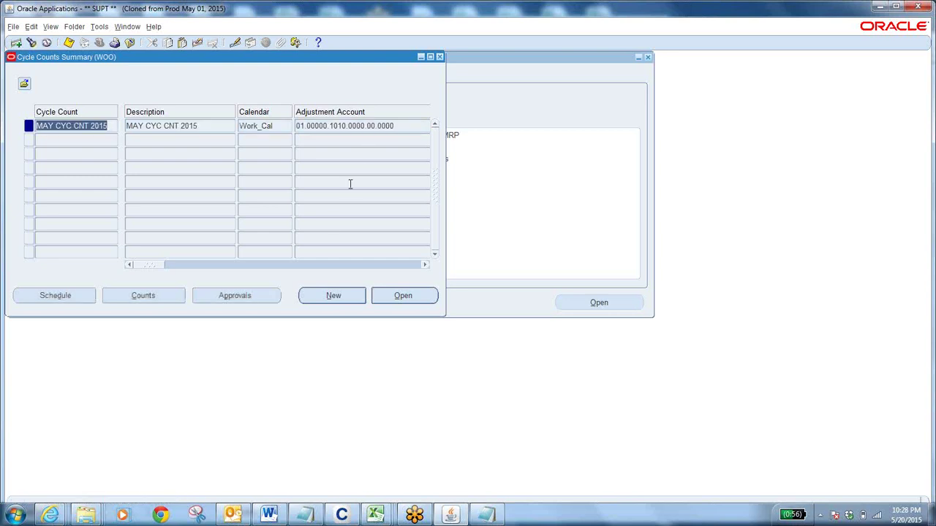
pyautogui.click(417, 297)
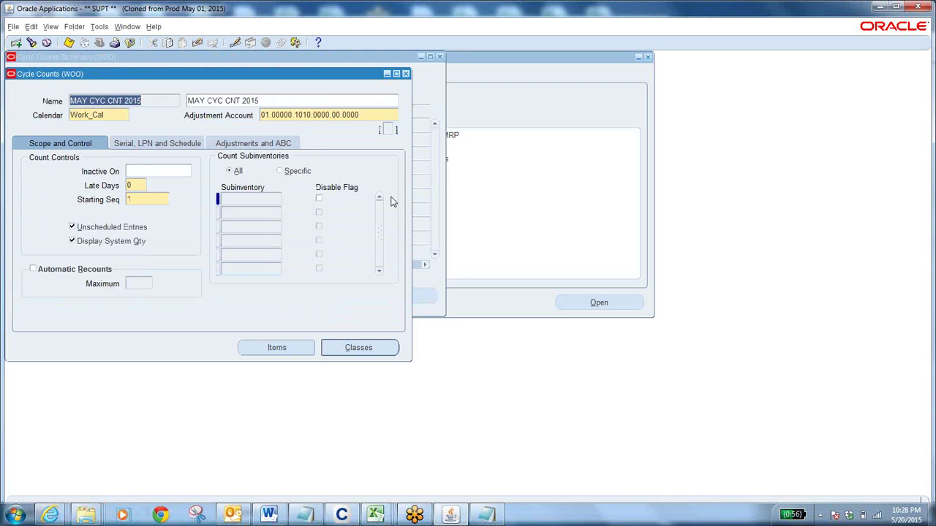
# Step: Open the Perform Full Cycle Count request set for MAY CYC CNT 2015 and review the programs it runs
pyautogui.click(99, 26)
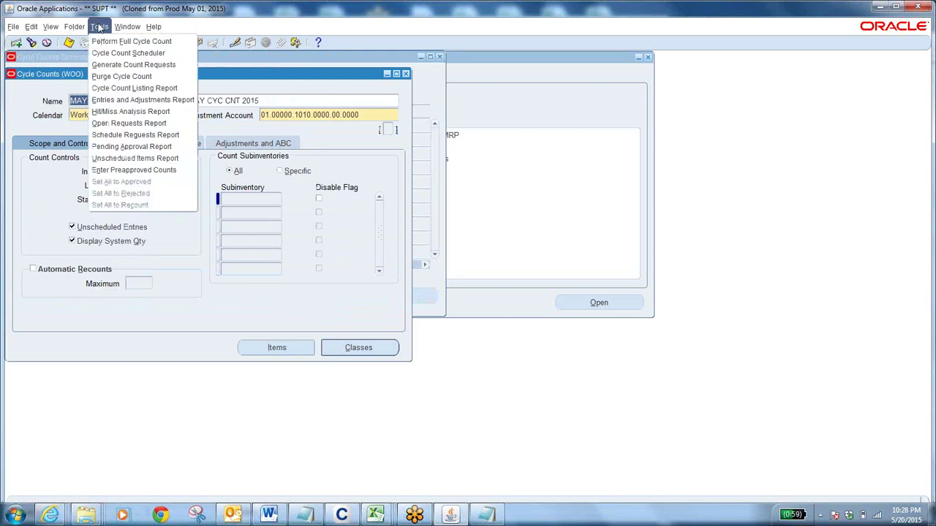
pyautogui.click(143, 45)
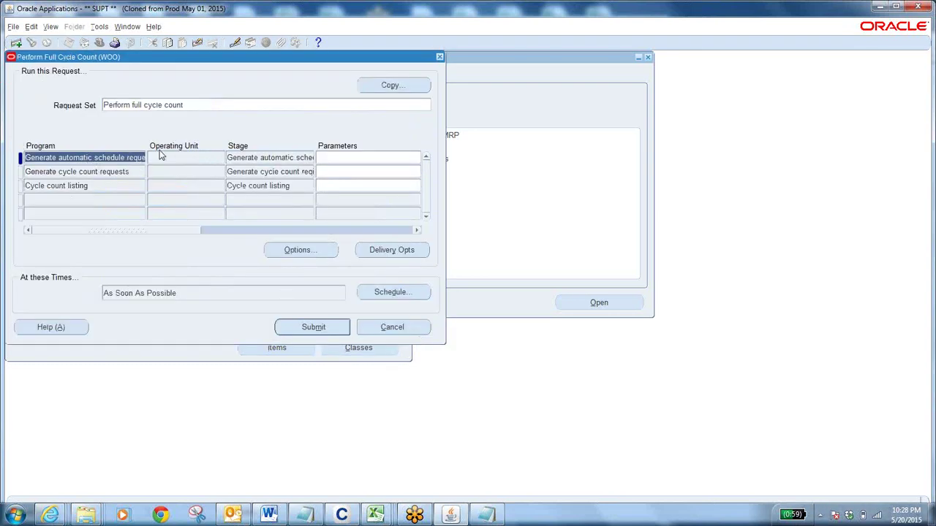
pyautogui.click(197, 106)
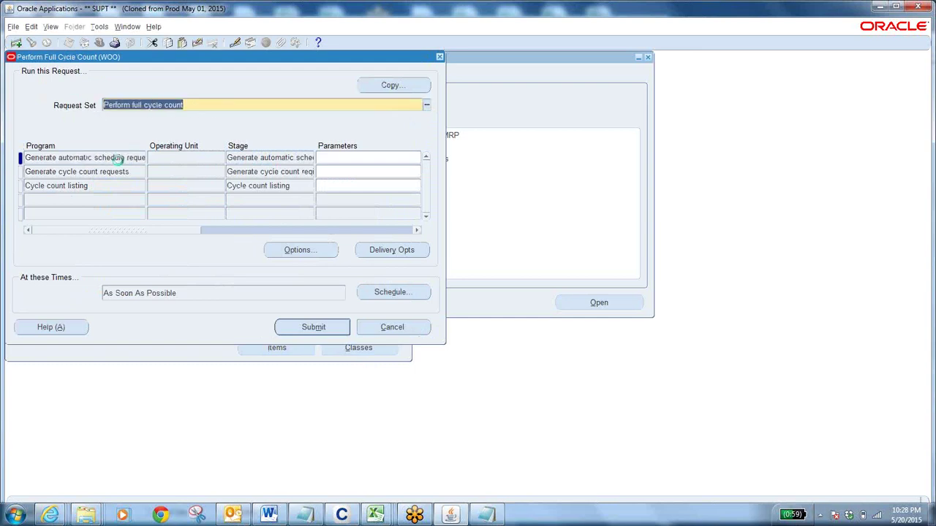
pyautogui.click(114, 171)
pyautogui.click(111, 185)
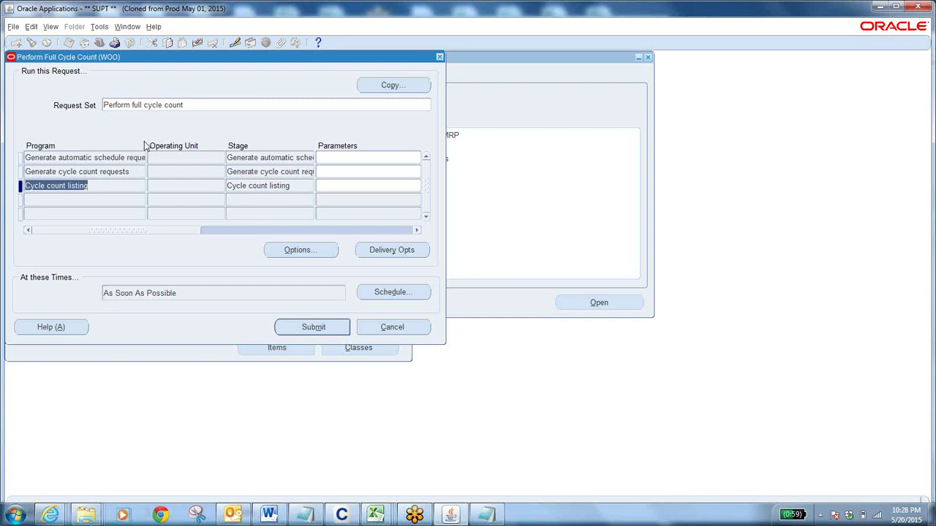
pyautogui.click(188, 103)
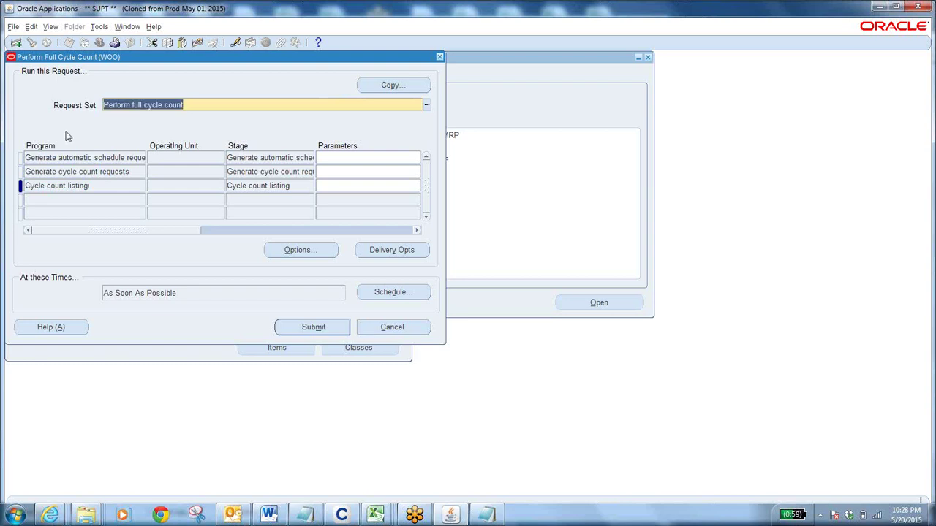
pyautogui.click(97, 157)
pyautogui.moveTo(26, 171); pyautogui.dragTo(101, 172)
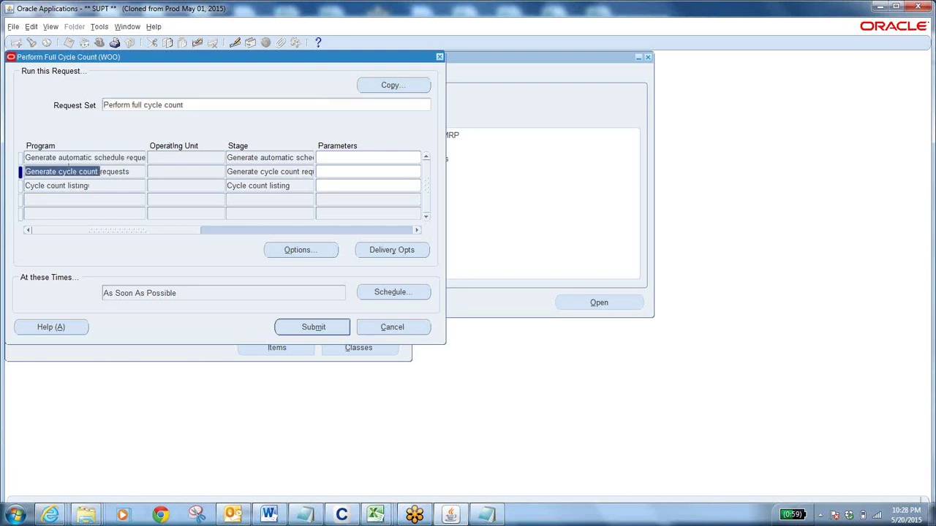
pyautogui.click(117, 158)
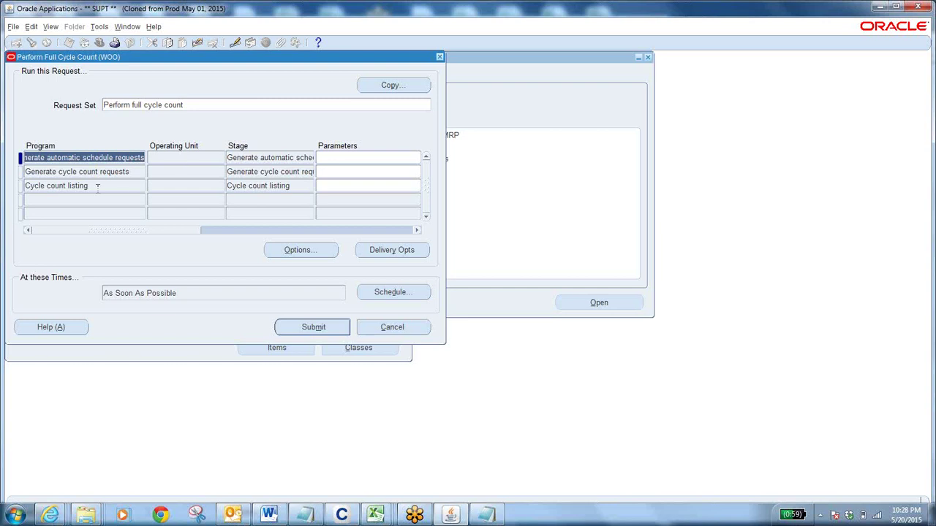
pyautogui.click(39, 172)
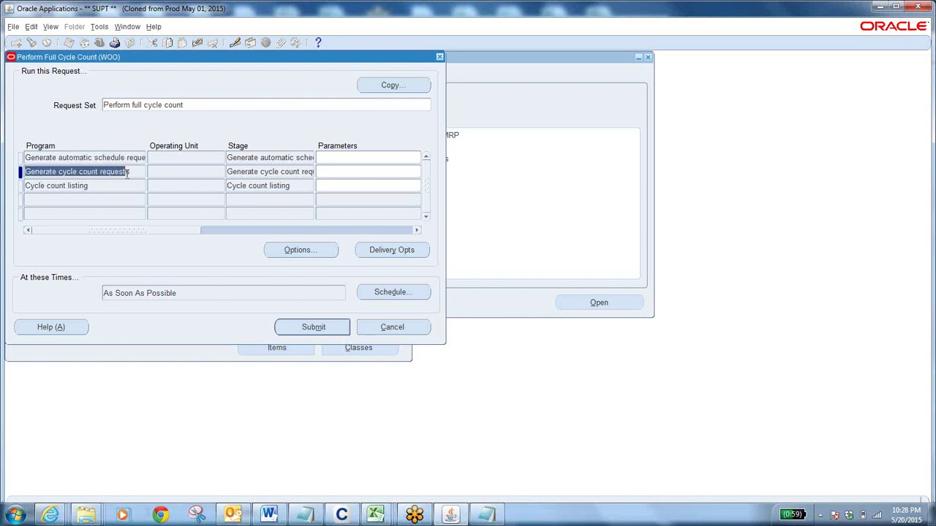
pyautogui.click(85, 185)
pyautogui.moveTo(100, 185); pyautogui.dragTo(21, 186)
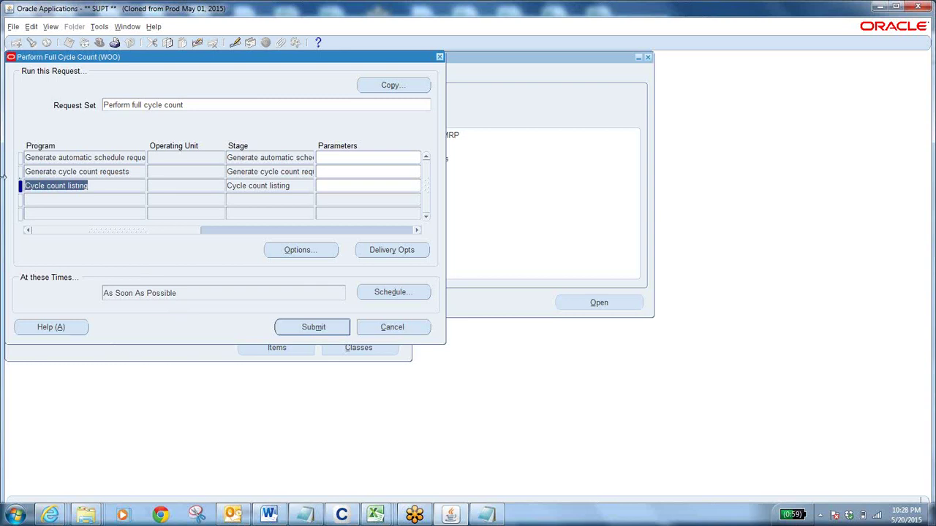
# Step: Set the Cycle Count Name parameter of the Generate automatic schedule requests program to MAY CYC CNT 2015
pyautogui.click(354, 156)
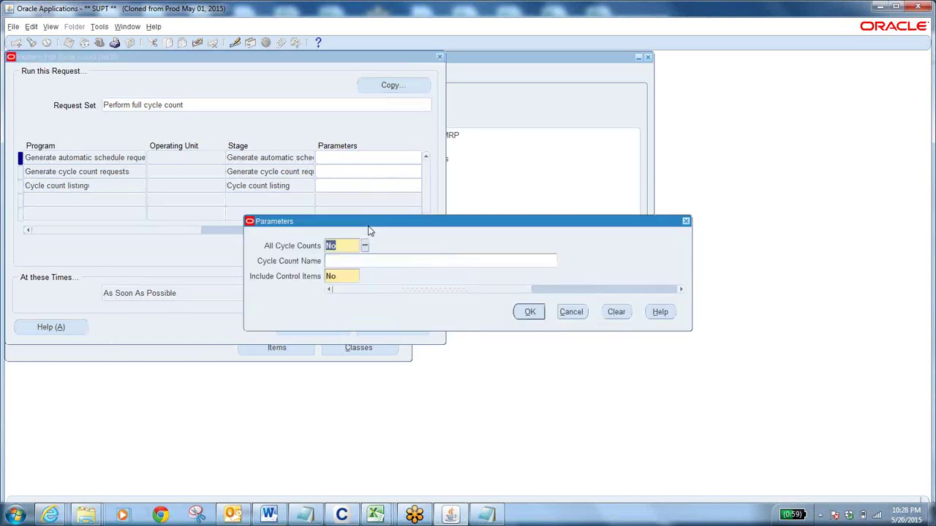
pyautogui.click(422, 262)
pyautogui.click(562, 261)
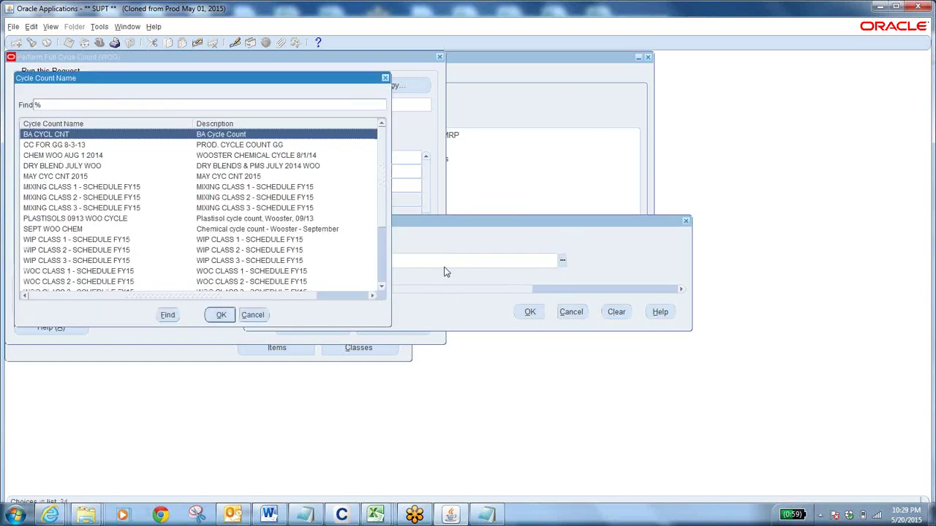
pyautogui.write('m')
pyautogui.click(221, 315)
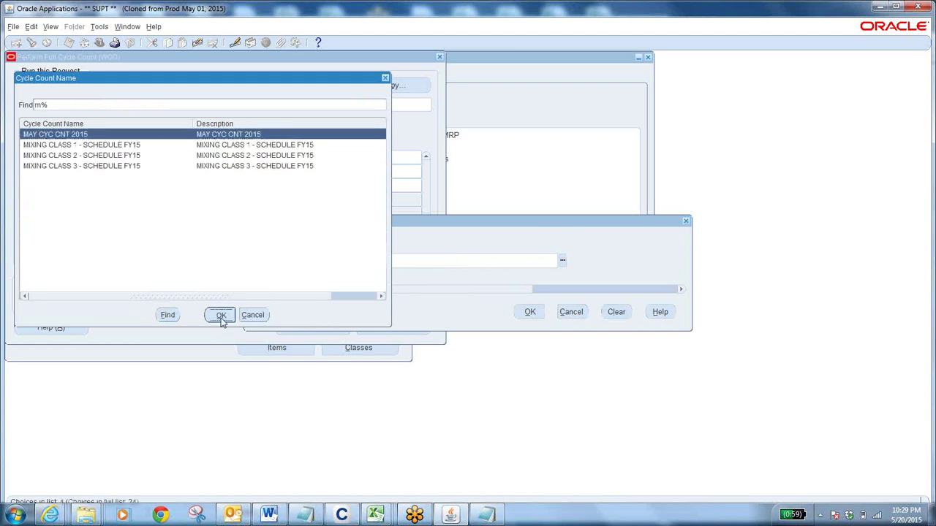
pyautogui.click(403, 261)
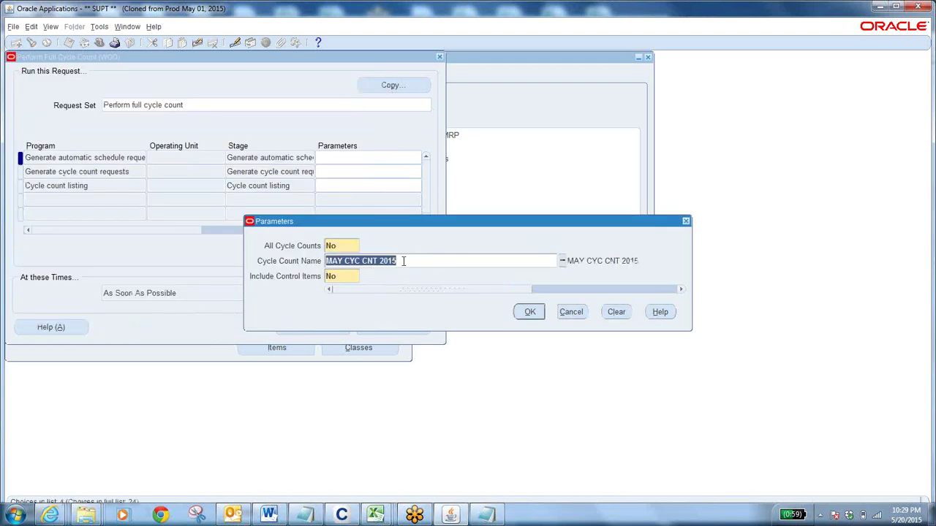
pyautogui.click(520, 310)
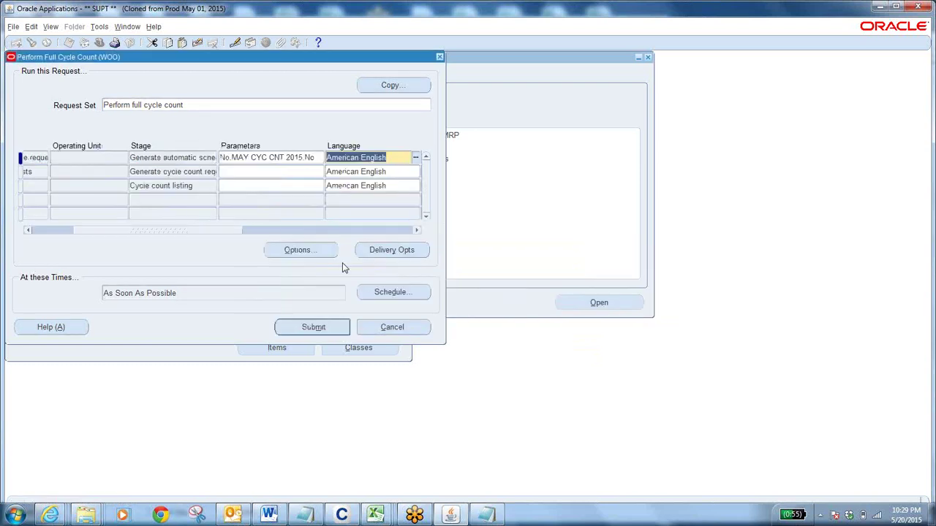
# Step: Set Include Control Items to Yes in the parameters of the Generate automatic schedule requests program
pyautogui.click(271, 157)
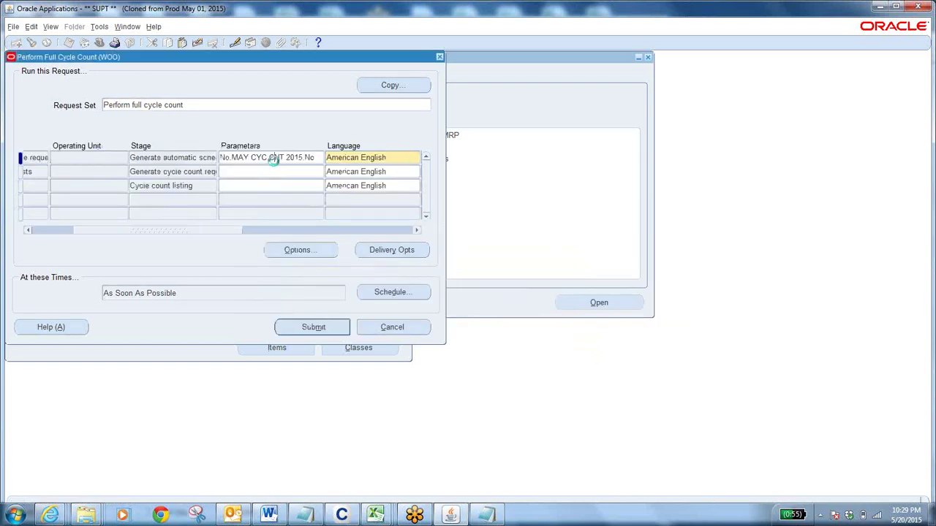
pyautogui.click(347, 277)
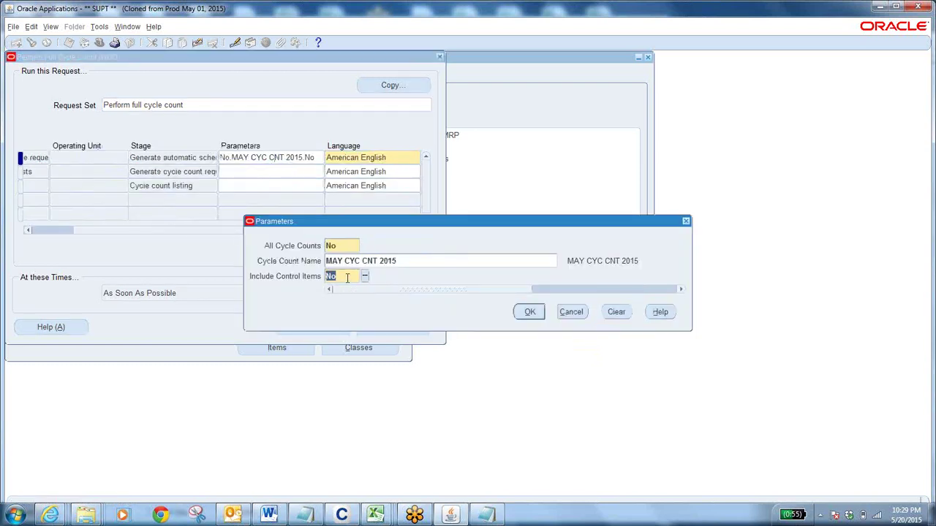
pyautogui.write('Y')
pyautogui.press('Tab')
pyautogui.click(529, 312)
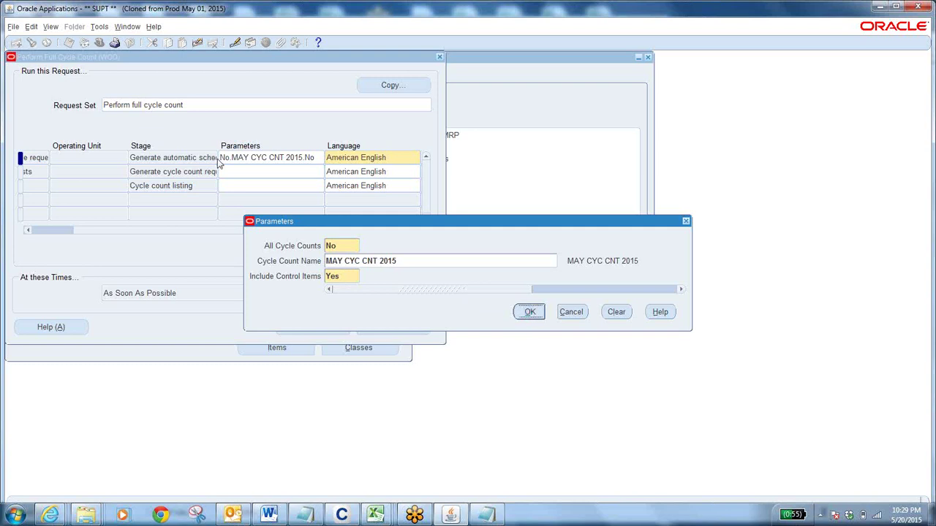
# Step: Enter MAY CYC CNT 2015 as the cycle count name in the Generate cycle count requests parameters
pyautogui.click(267, 173)
pyautogui.click(408, 268)
pyautogui.write('MAY CYC CNT 2015')
pyautogui.click(529, 304)
# Step: Fill the Cycle count listing parameters with cycle count MAY CYC CNT 2015 and Display Onhand Quantities set to Yes
pyautogui.click(274, 186)
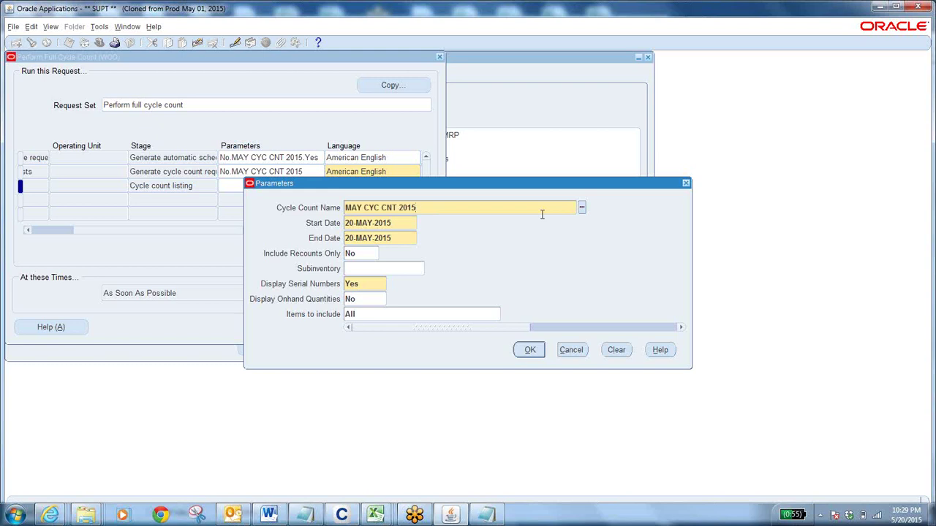
pyautogui.click(387, 223)
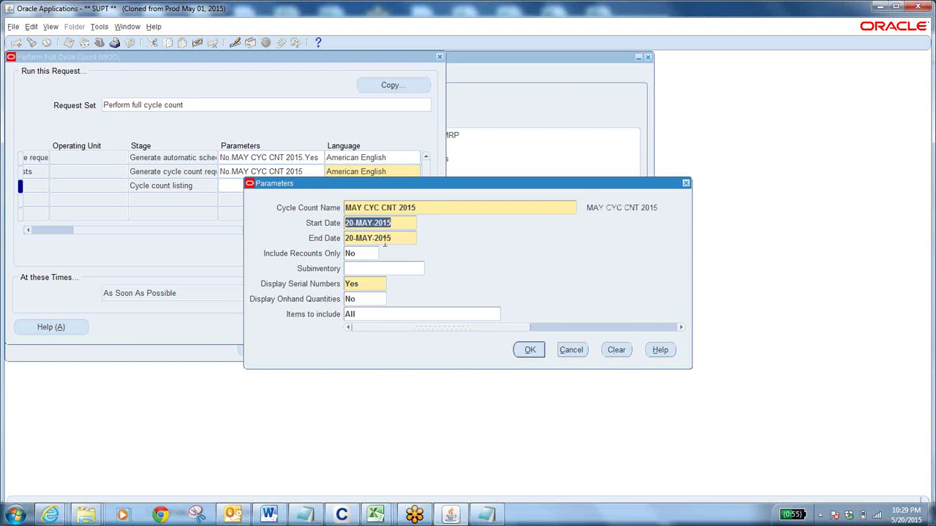
pyautogui.click(362, 253)
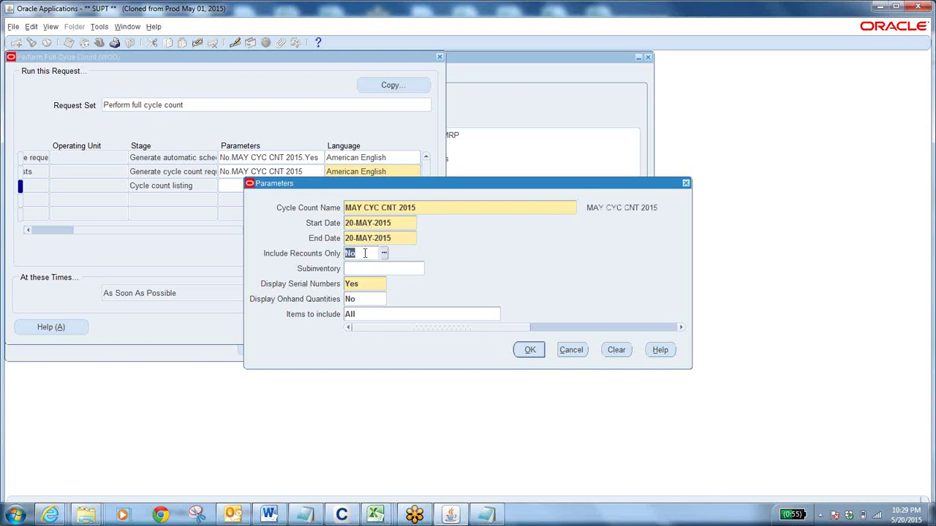
pyautogui.click(362, 284)
pyautogui.click(358, 299)
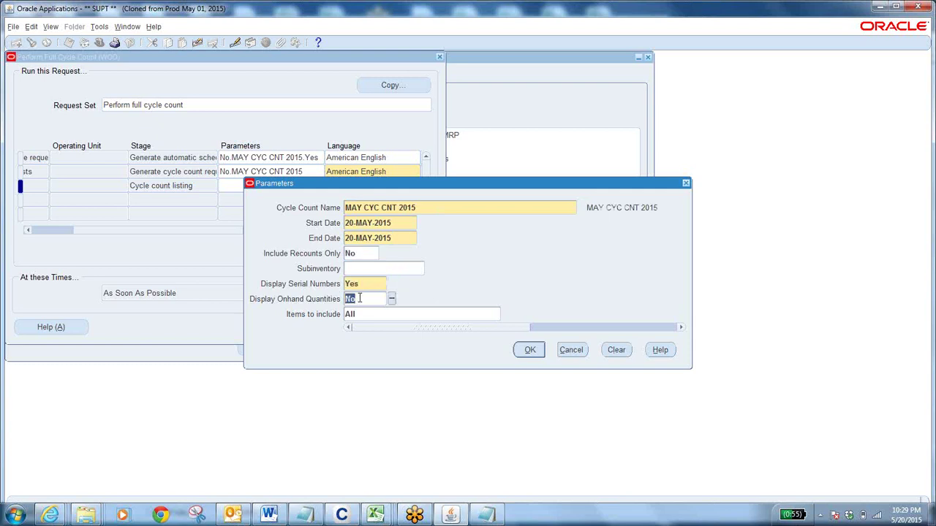
pyautogui.write('Yes')
pyautogui.press('Tab')
pyautogui.click(521, 350)
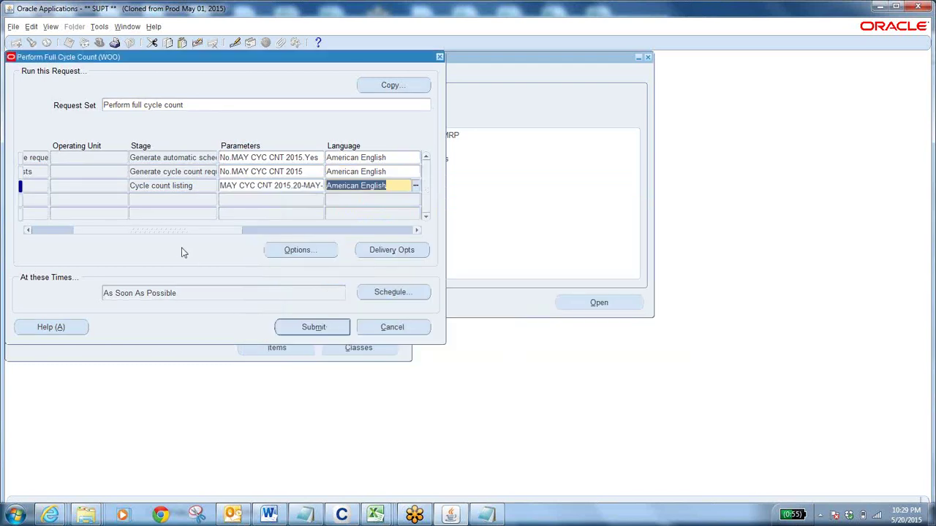
# Step: Submit the Perform full cycle count request set
pyautogui.click(302, 331)
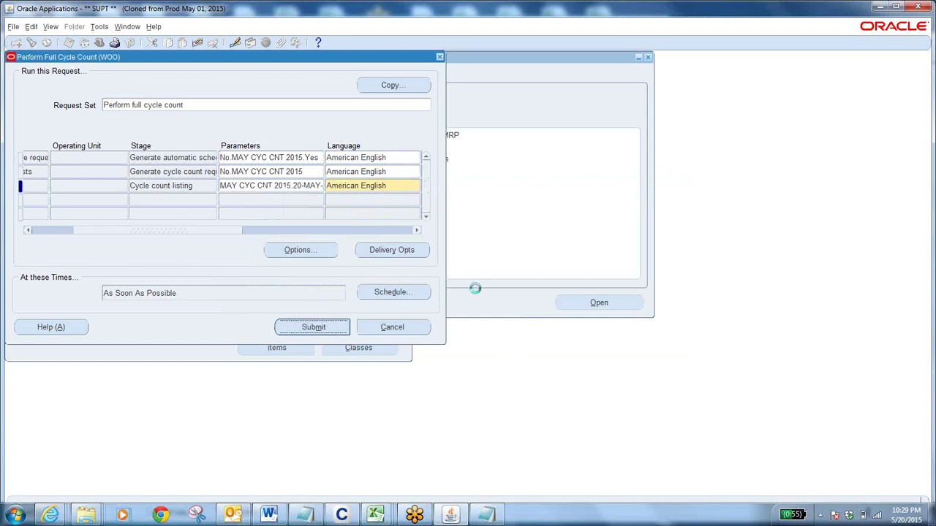
pyautogui.click(541, 293)
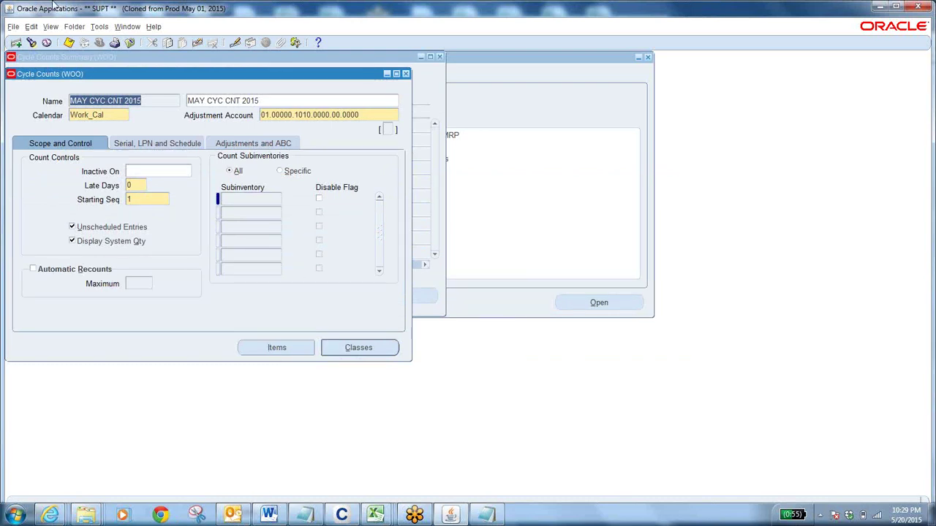
# Step: Open the list of concurrent requests and close the log file of the Generate automatic schedule requests run
pyautogui.click(51, 26)
pyautogui.click(64, 175)
pyautogui.click(369, 314)
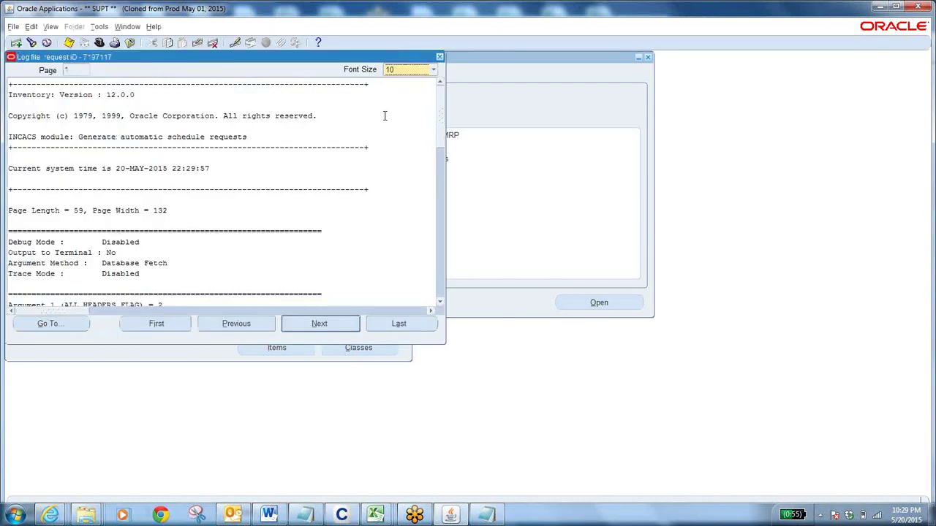
pyautogui.click(439, 57)
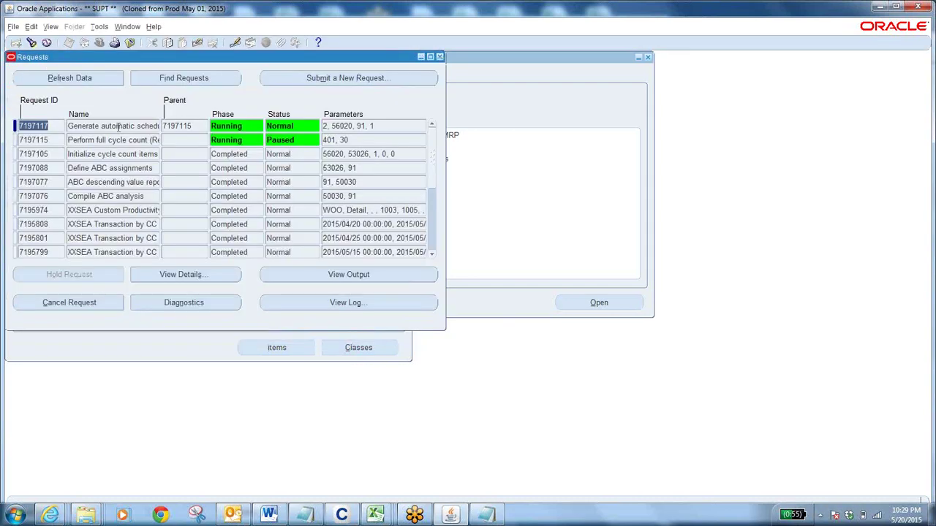
# Step: Check the progress of the full cycle count's requests by refreshing the list repeatedly, and close the Requests window
pyautogui.click(139, 141)
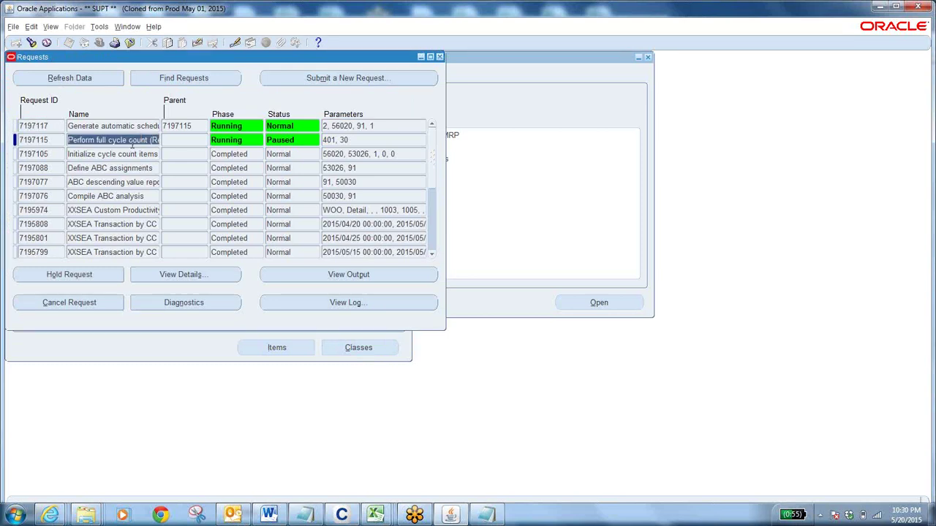
pyautogui.click(121, 126)
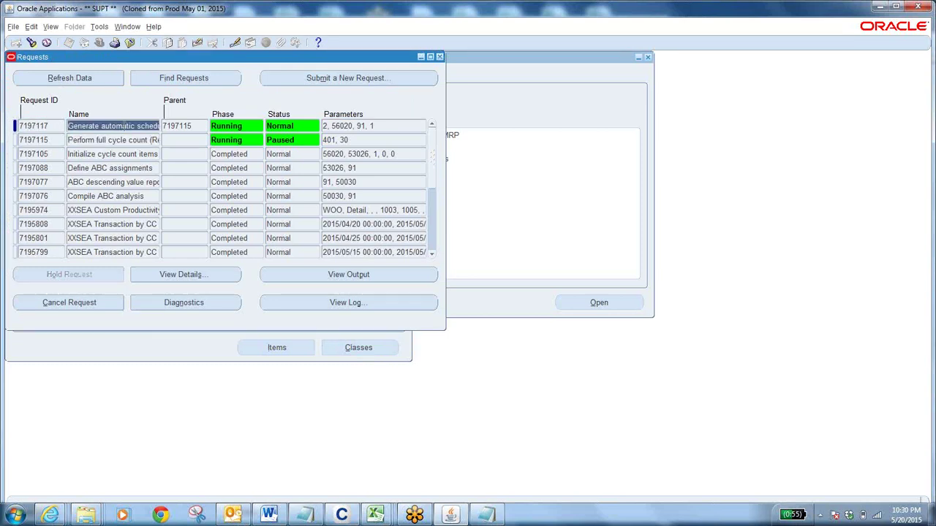
pyautogui.click(86, 77)
pyautogui.click(120, 126)
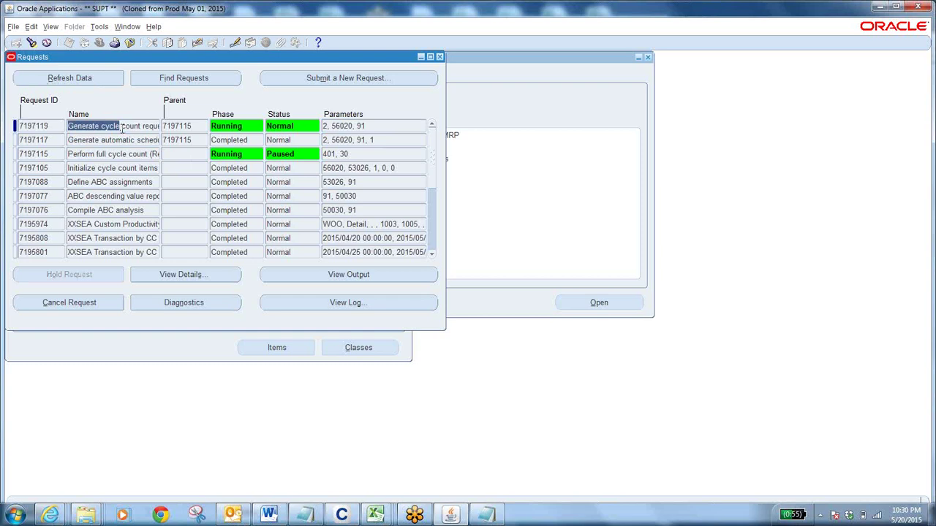
pyautogui.moveTo(121, 126); pyautogui.dragTo(216, 133)
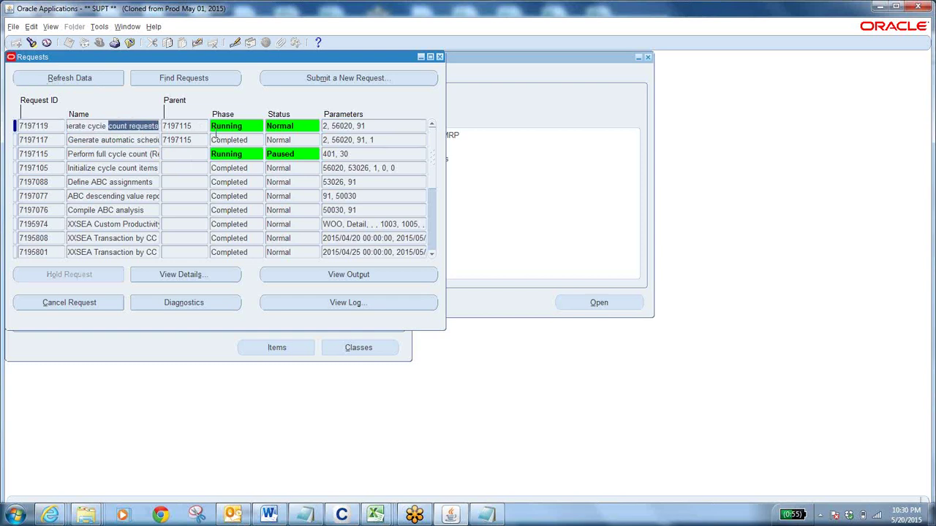
pyautogui.click(78, 78)
pyautogui.click(79, 78)
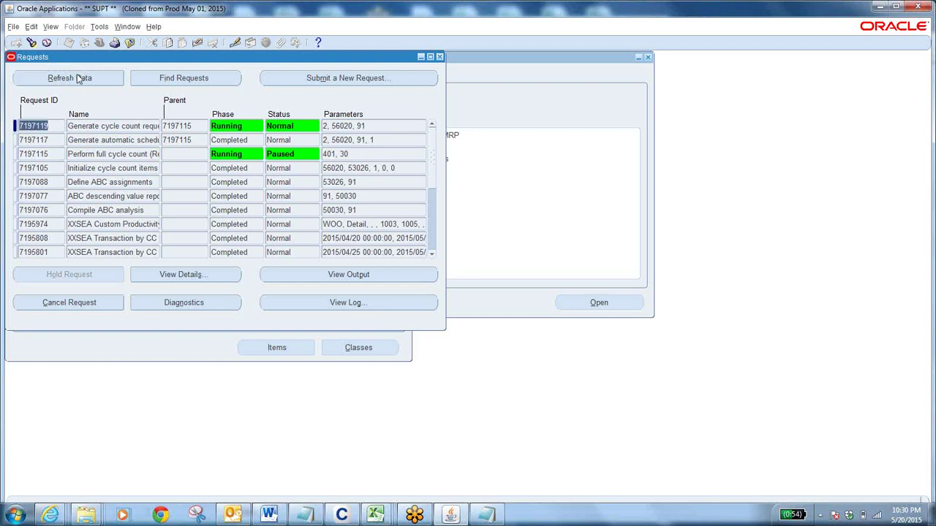
pyautogui.click(79, 78)
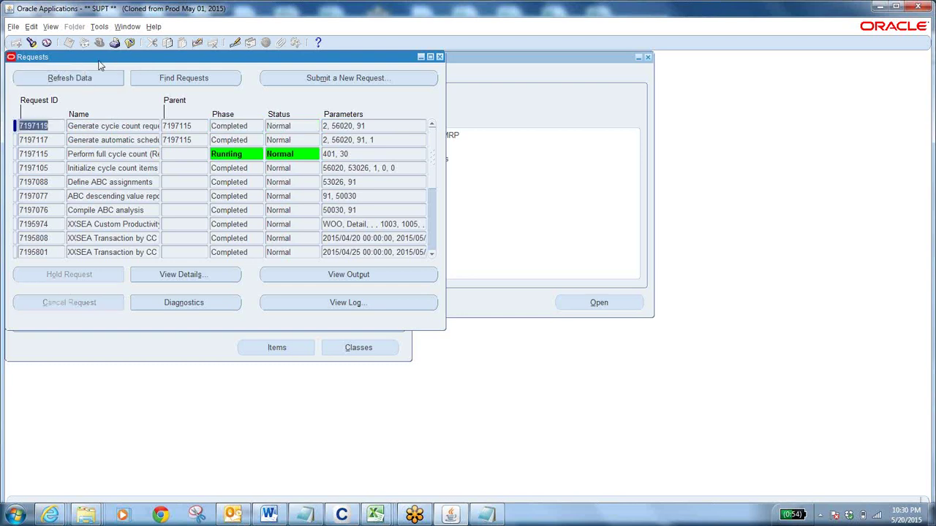
pyautogui.click(84, 79)
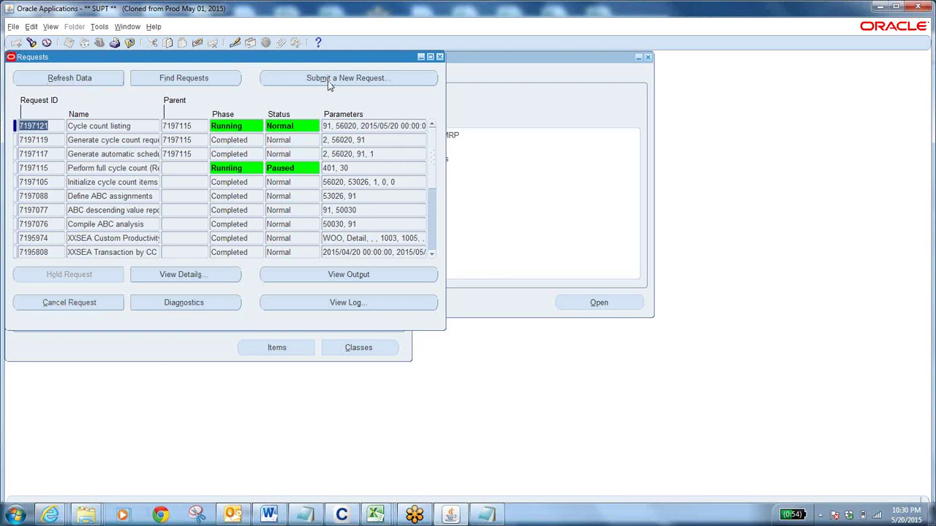
pyautogui.click(139, 122)
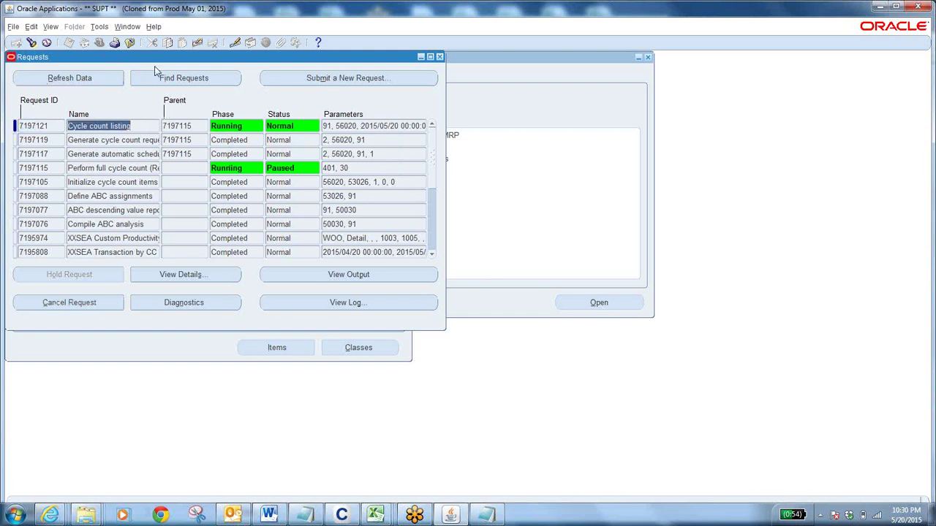
pyautogui.click(439, 56)
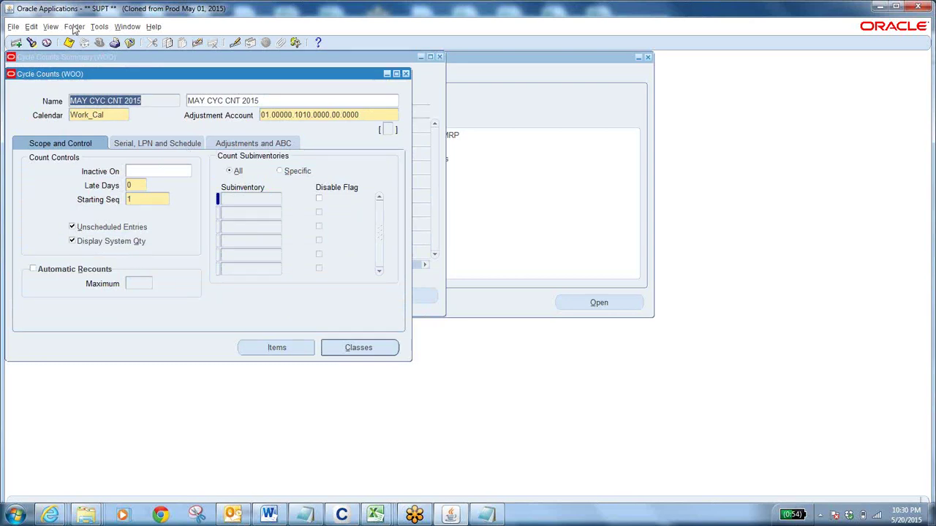
# Step: Open the full cycle count request and set Generate automatic schedule requests to cycle count MAY CYC CNT 2015 with Include Control Items set to Yes
pyautogui.click(96, 28)
pyautogui.click(115, 41)
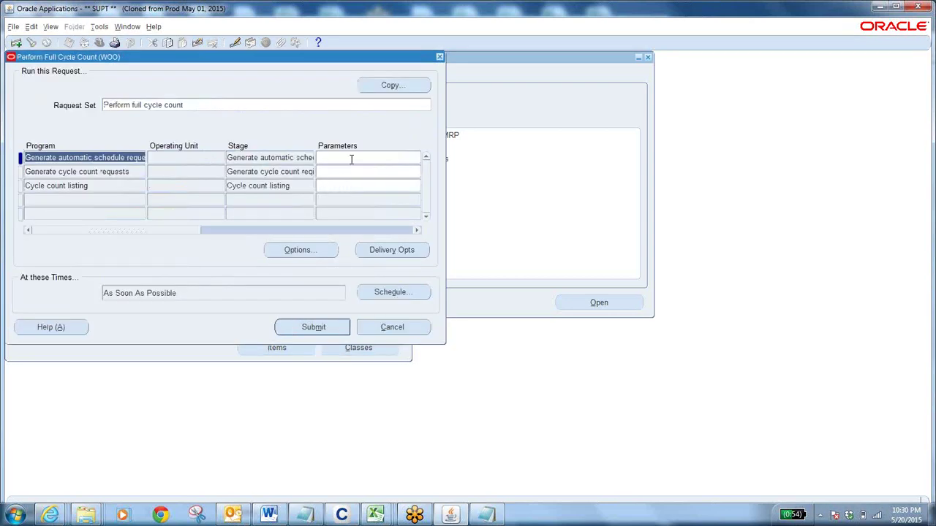
pyautogui.click(351, 159)
pyautogui.click(372, 261)
pyautogui.write('MAY CYC CNT 2015')
pyautogui.press('Tab')
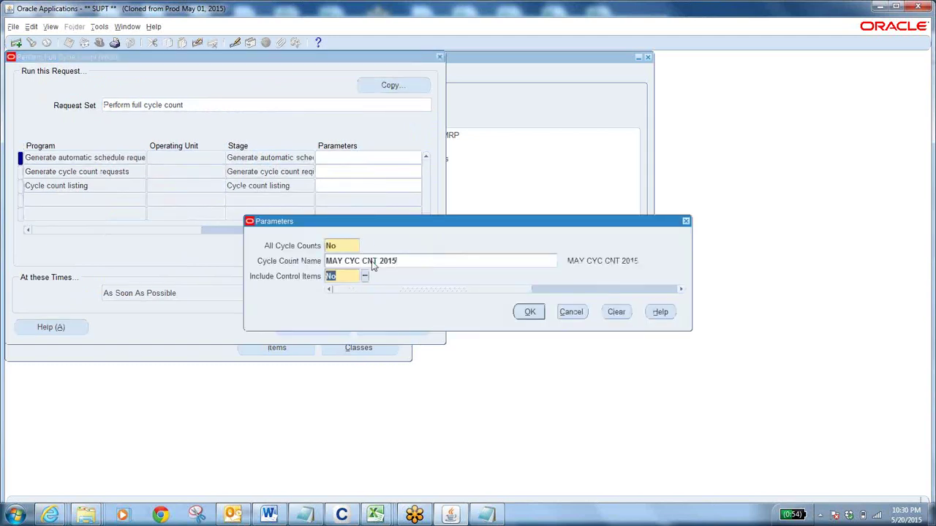
pyautogui.click(365, 277)
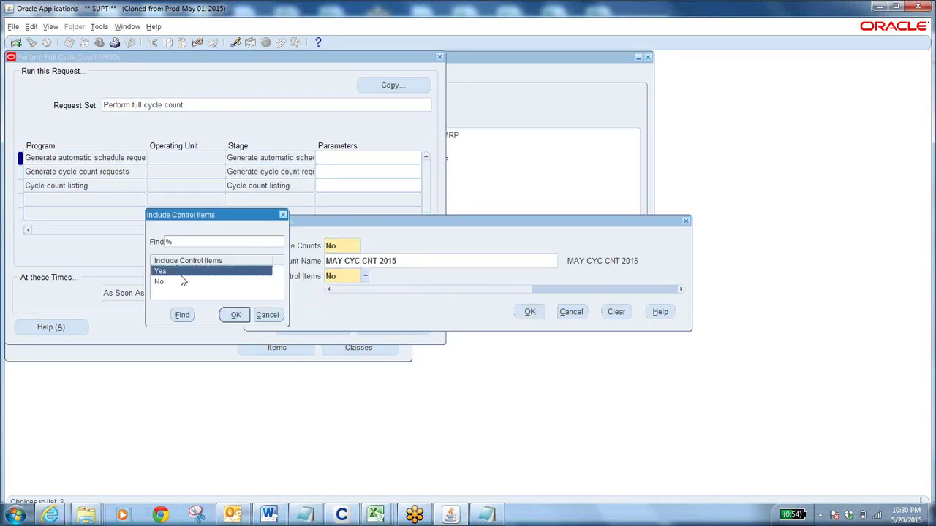
pyautogui.click(234, 315)
pyautogui.click(529, 313)
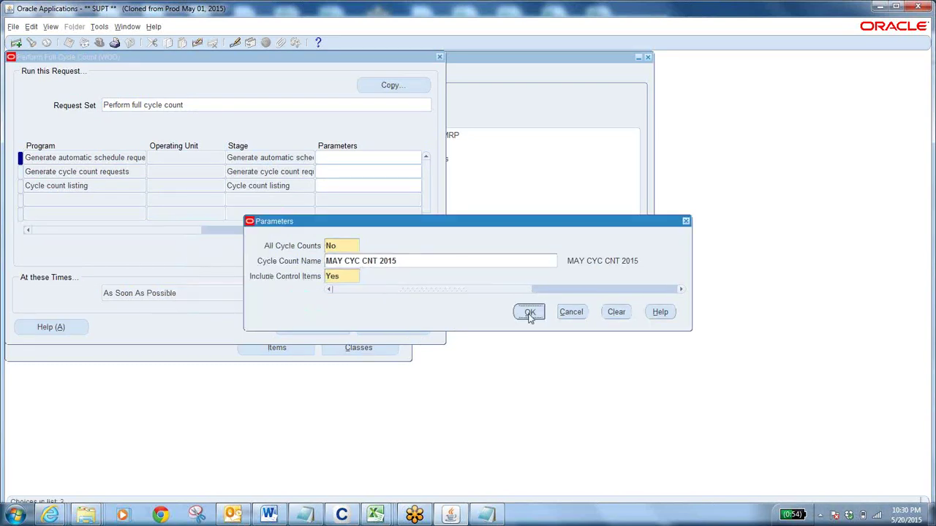
# Step: Fill the Generate cycle count requests parameters with cycle count name MAY CYC CNT 2015
pyautogui.click(307, 173)
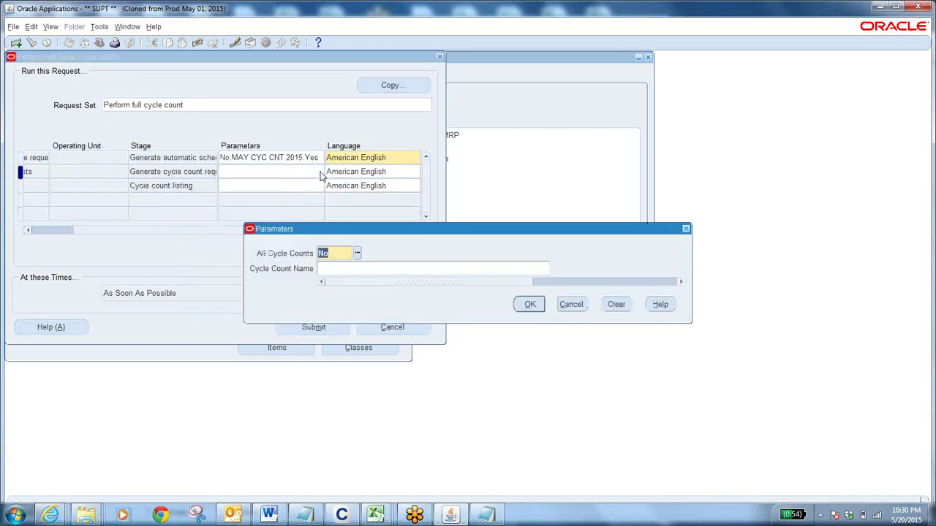
pyautogui.click(373, 268)
pyautogui.write('MAY CYC CNT 2015')
pyautogui.press('Tab')
pyautogui.click(530, 305)
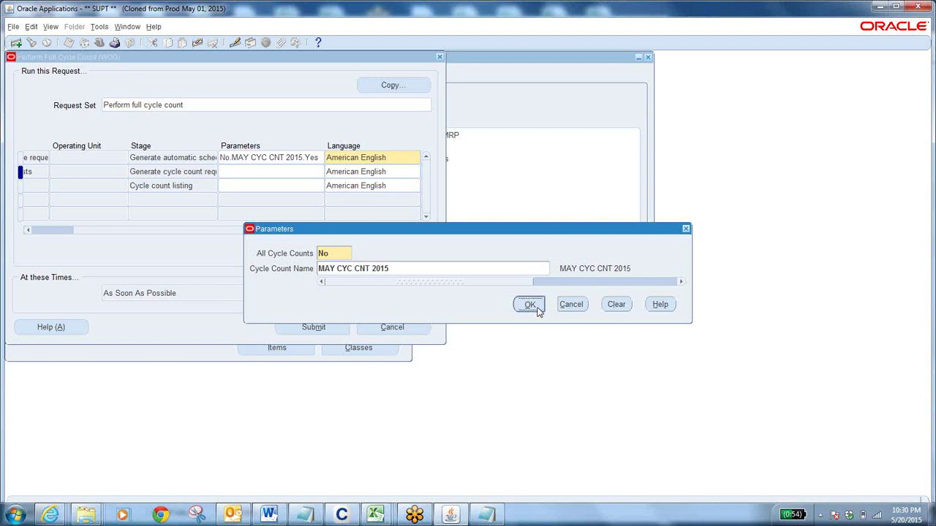
# Step: Set the Cycle count listing parameters to cycle count MAY CYC CNT 2015 and Display Onhand Quantities Yes
pyautogui.click(297, 188)
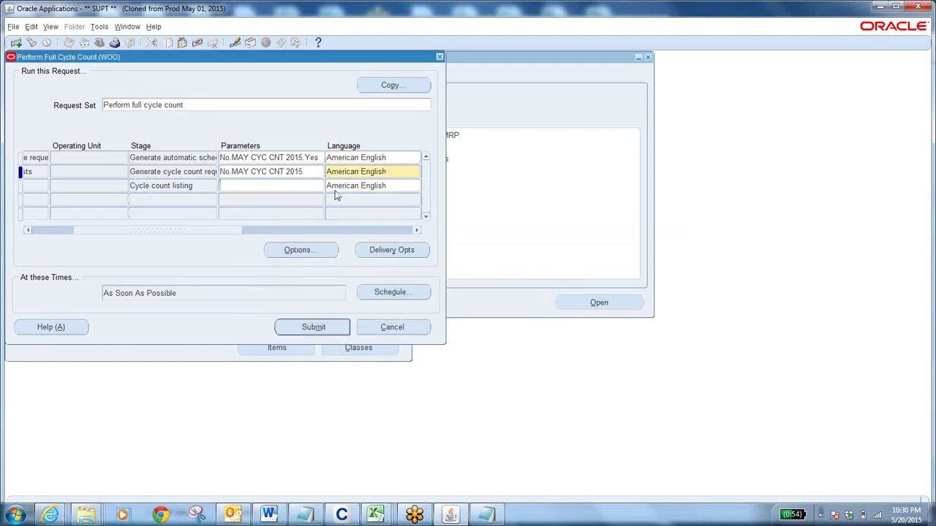
pyautogui.write('MAY CYC CNT 2015')
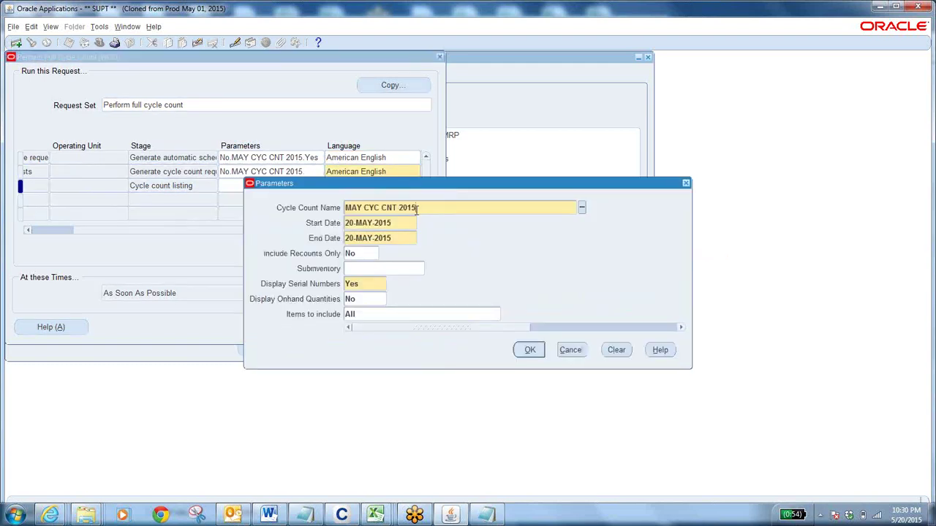
pyautogui.press('Tab')
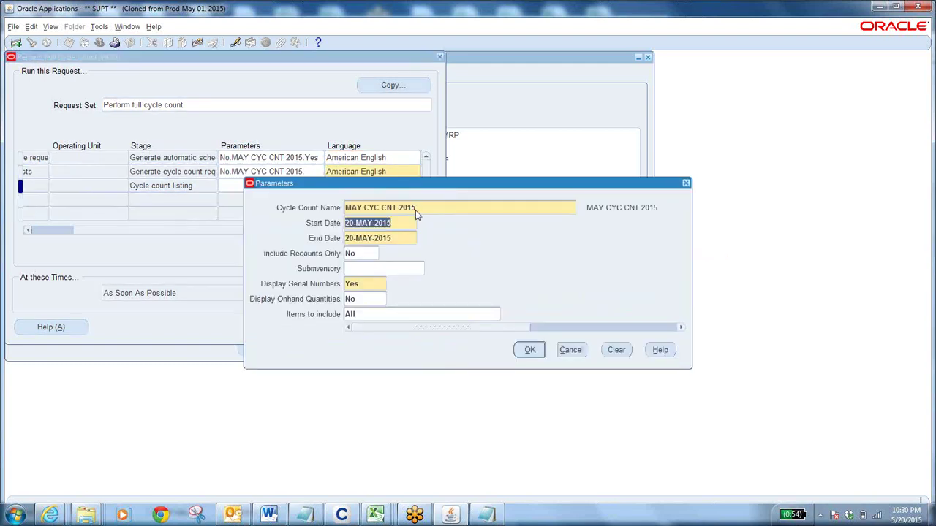
pyautogui.click(373, 298)
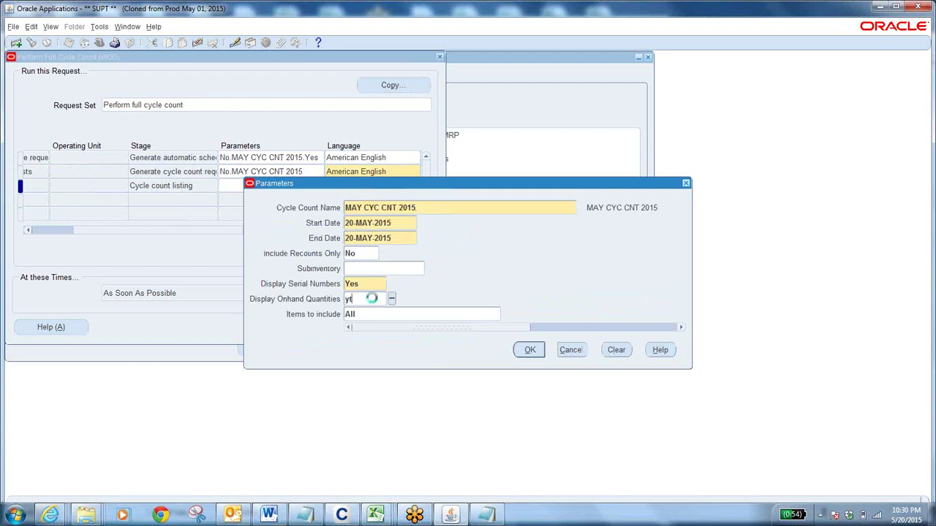
pyautogui.click(246, 315)
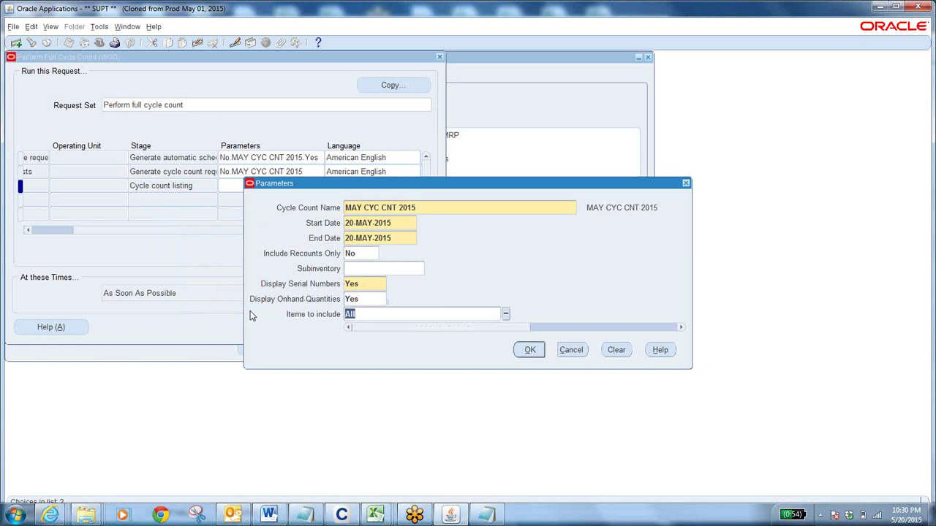
pyautogui.click(529, 351)
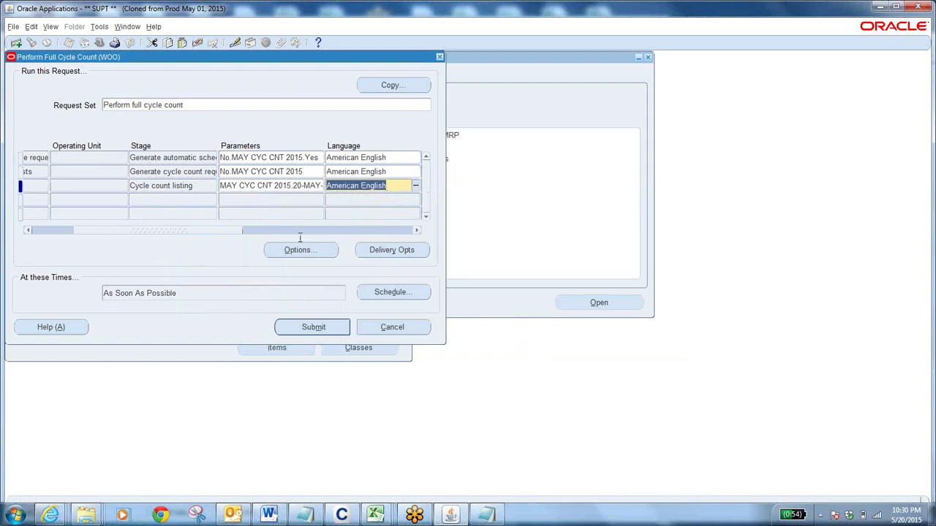
# Step: Enable Save Output for all three programs in the Perform full cycle count request set
pyautogui.moveTo(214, 232); pyautogui.dragTo(328, 244)
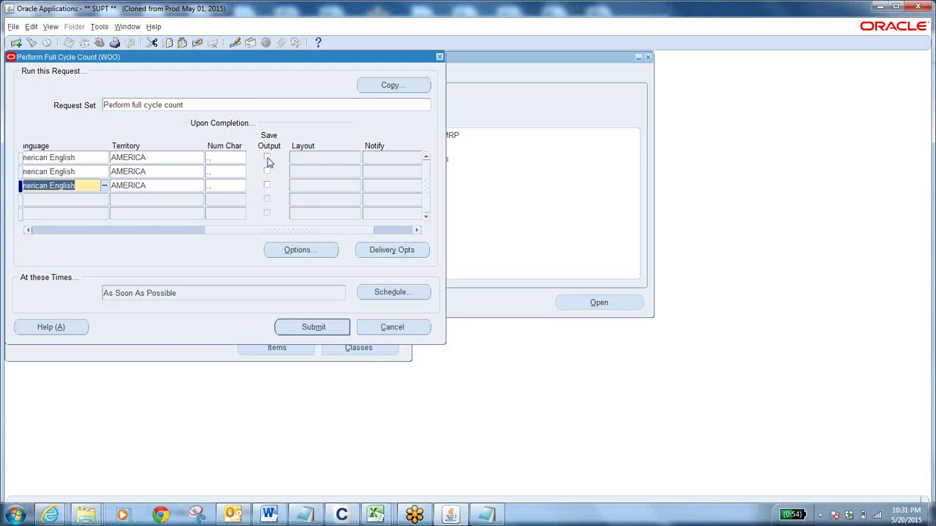
pyautogui.click(267, 157)
pyautogui.click(267, 171)
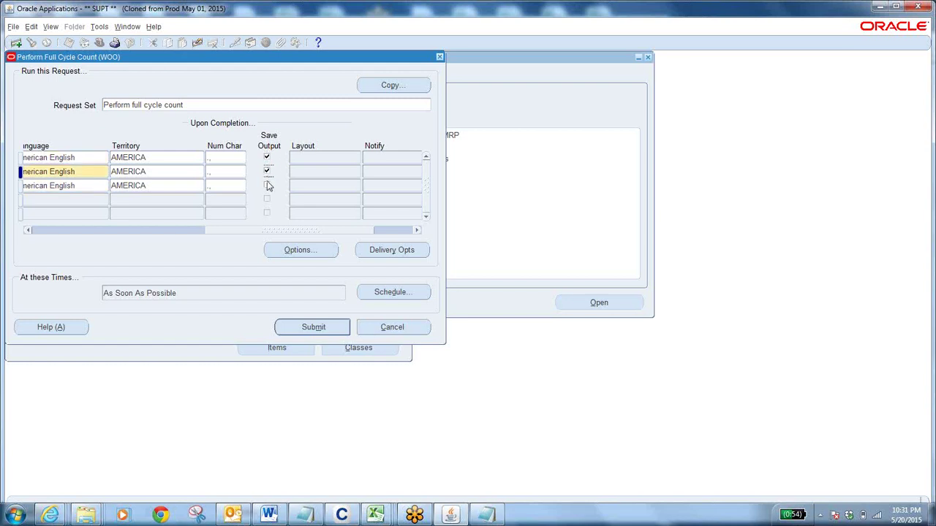
pyautogui.click(267, 186)
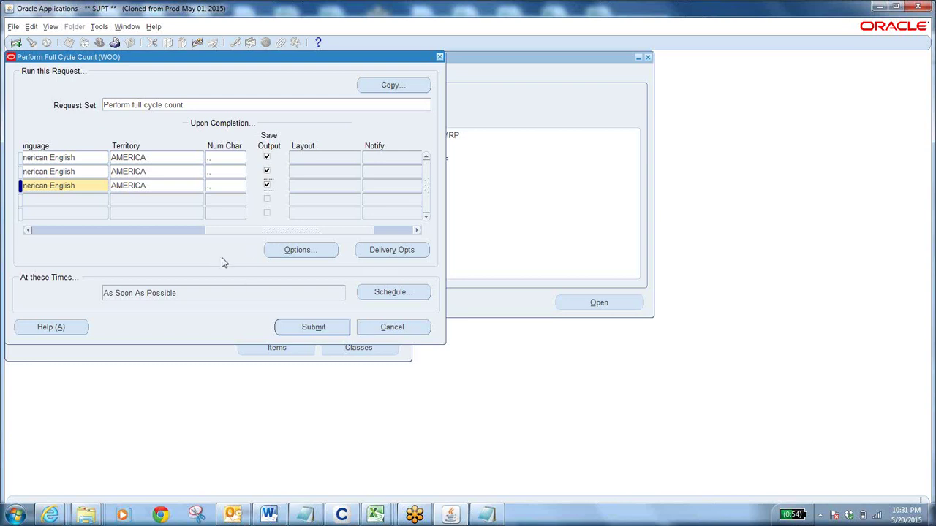
pyautogui.click(400, 292)
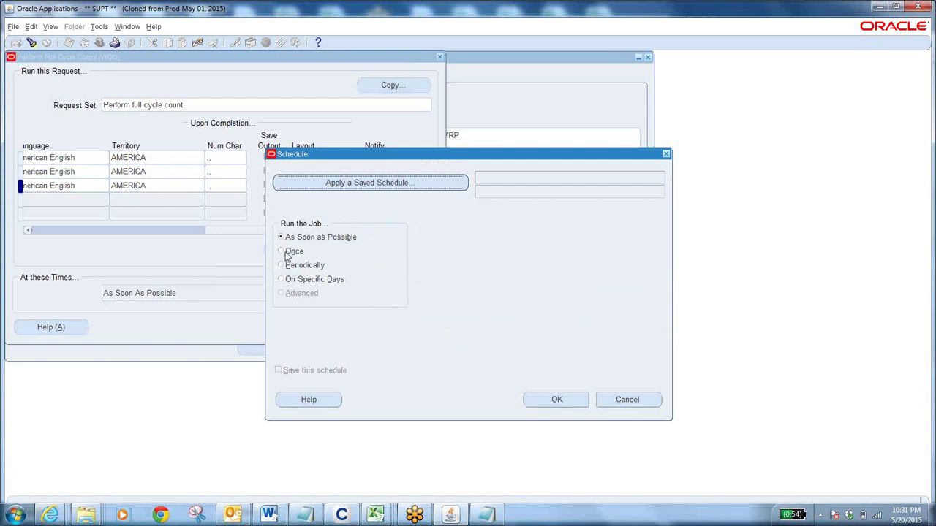
pyautogui.click(282, 266)
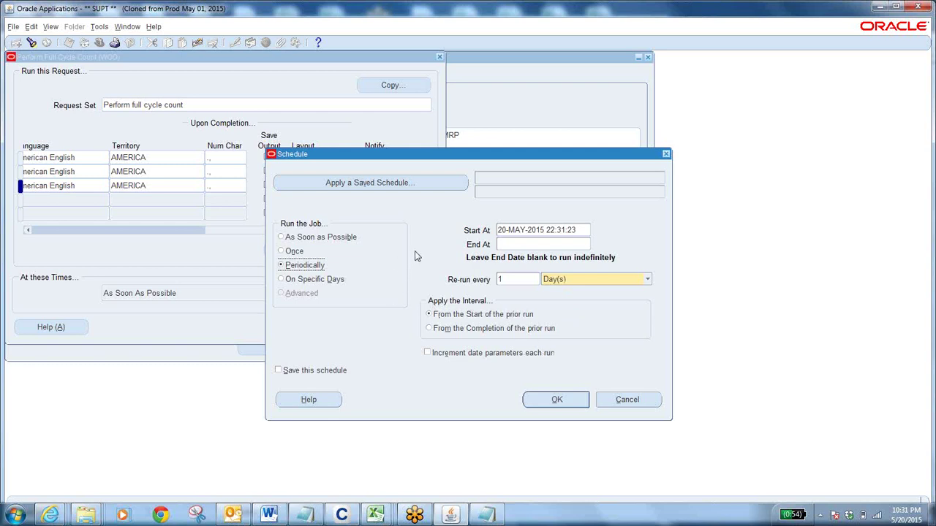
pyautogui.click(281, 250)
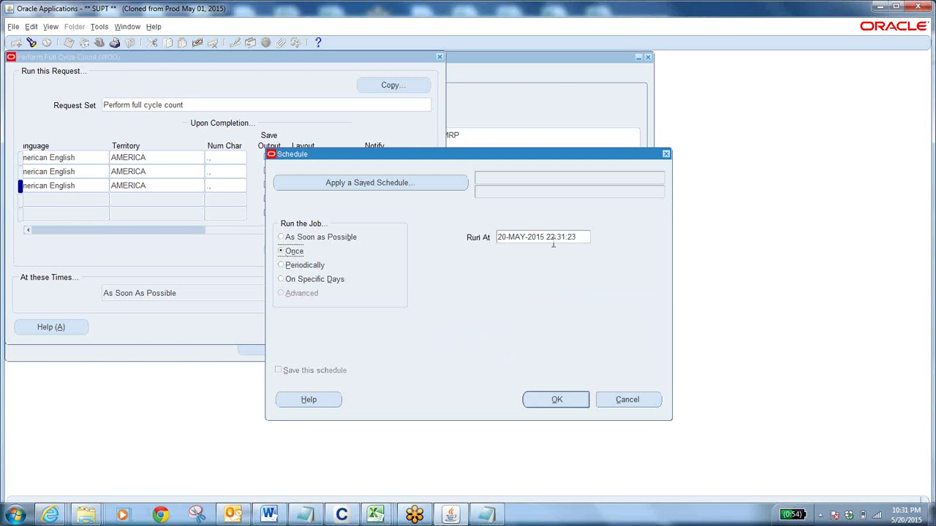
pyautogui.tripleClick(534, 241)
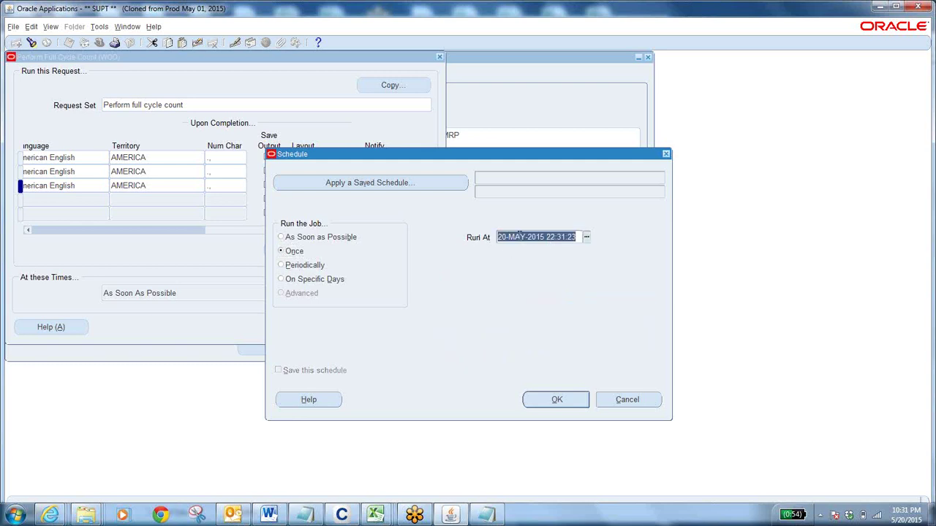
pyautogui.click(585, 239)
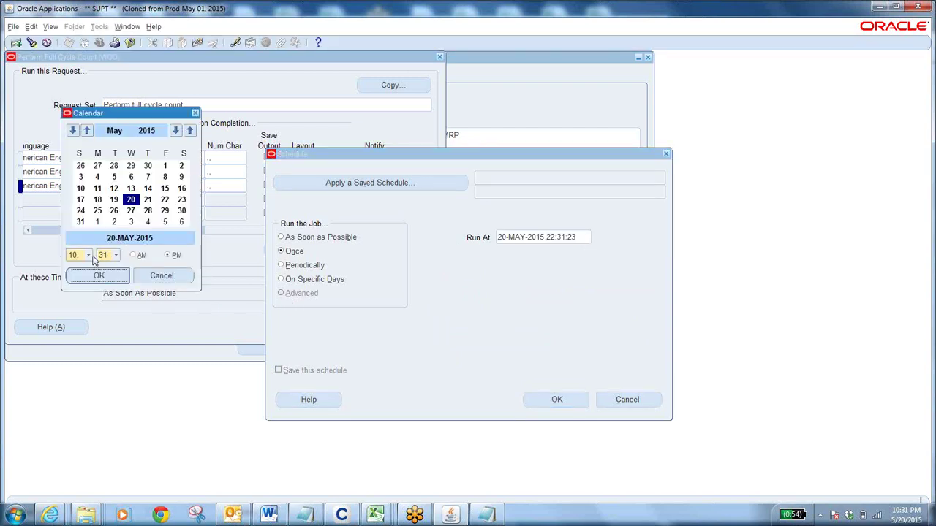
pyautogui.click(174, 277)
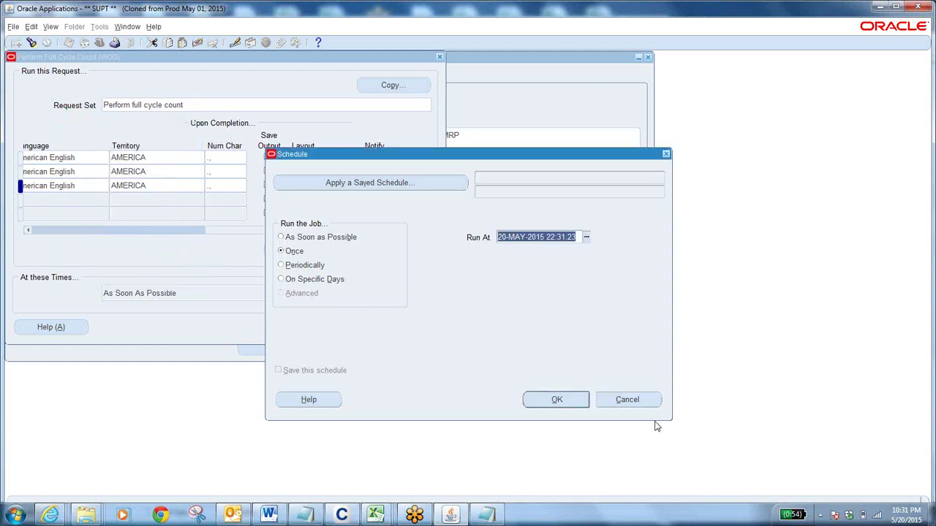
pyautogui.click(635, 404)
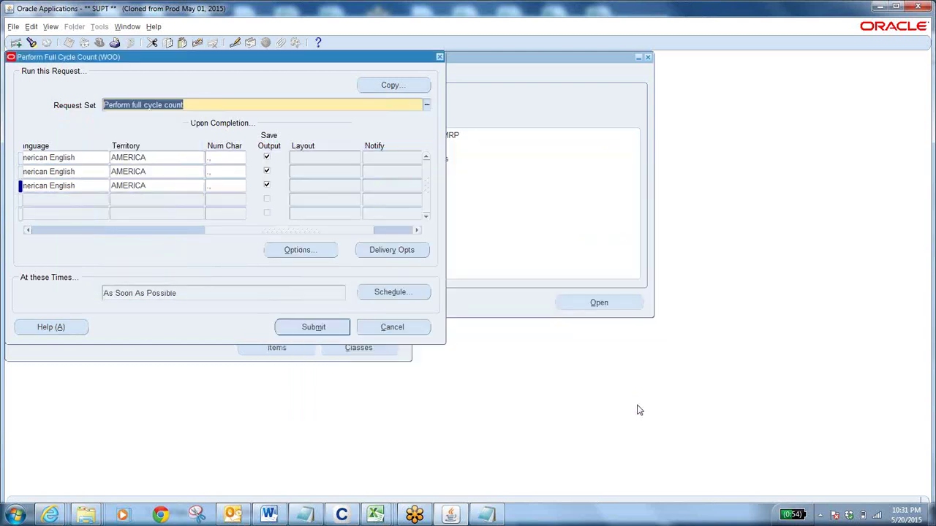
# Step: Submit the Perform full cycle count request set and close the cycle count forms to return to the Navigator
pyautogui.click(313, 328)
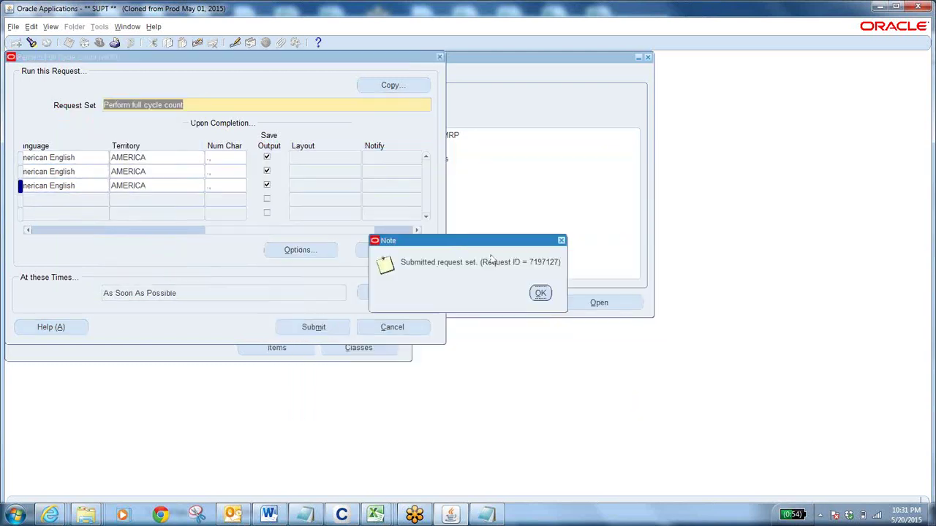
pyautogui.click(541, 293)
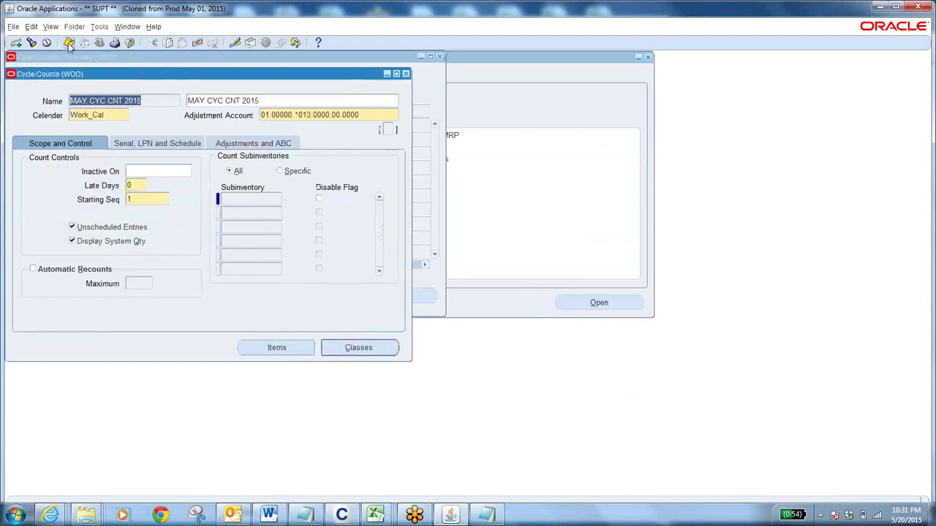
pyautogui.click(130, 43)
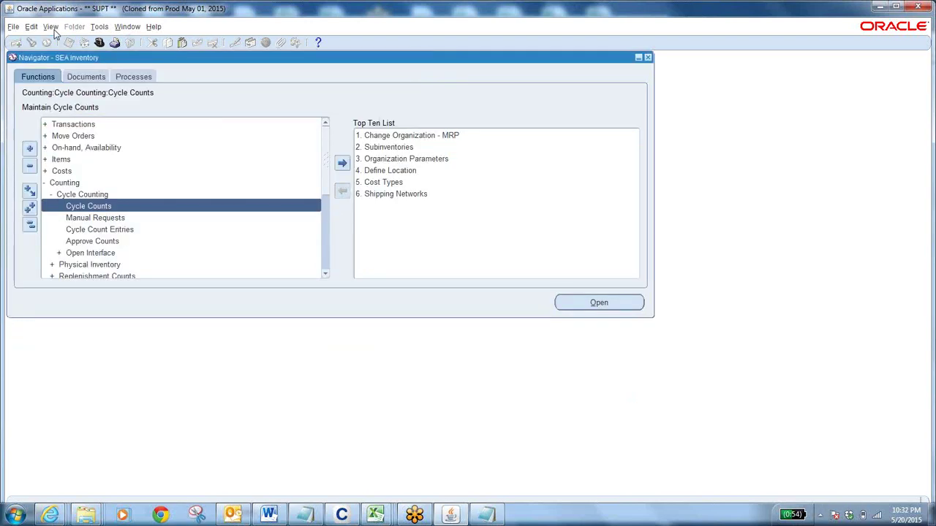
# Step: Open the list of all concurrent requests and refresh its data to check the full cycle count's progress
pyautogui.click(51, 27)
pyautogui.click(71, 175)
pyautogui.click(357, 308)
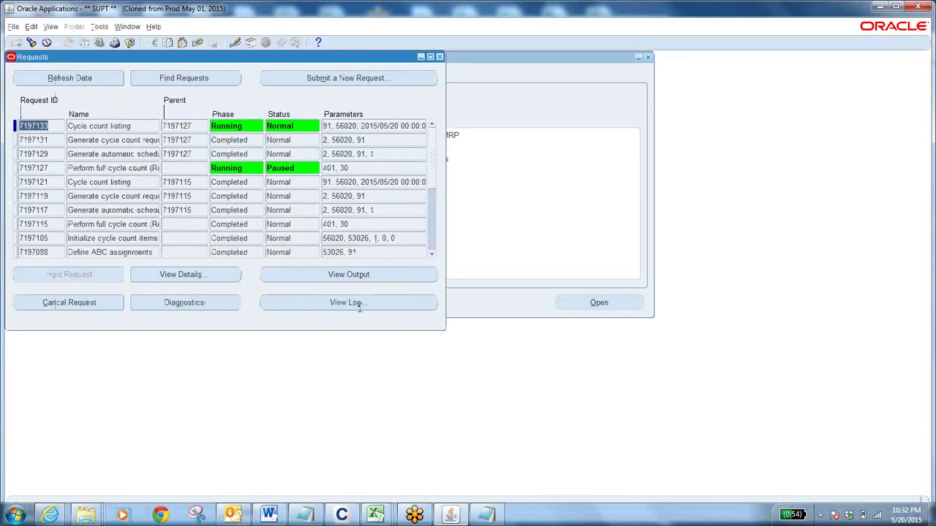
pyautogui.click(90, 79)
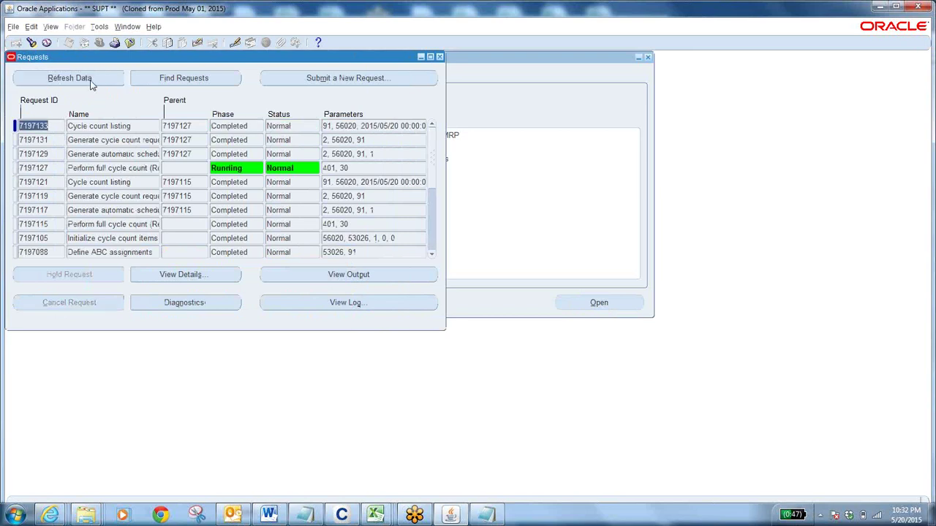
# Step: Open the output of the newest Cycle count listing request and switch to its full report in Internet Explorer
pyautogui.click(137, 125)
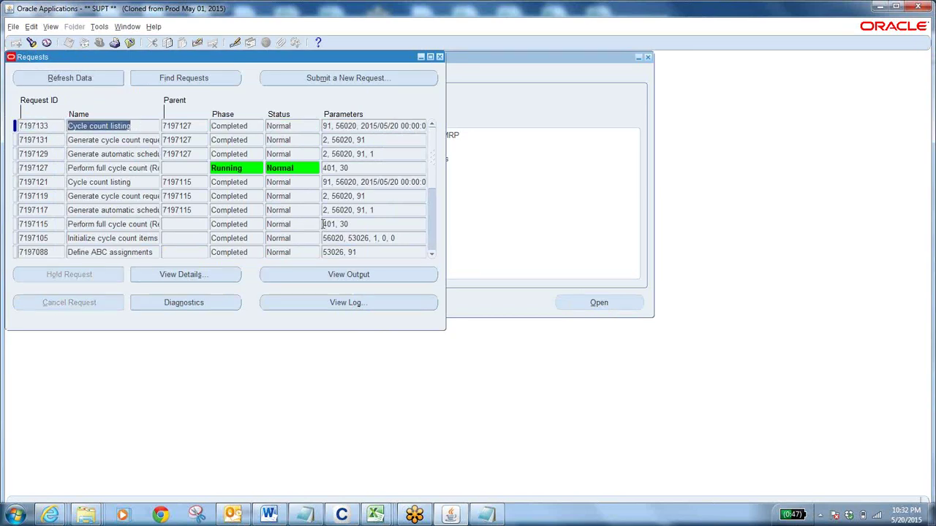
pyautogui.click(368, 274)
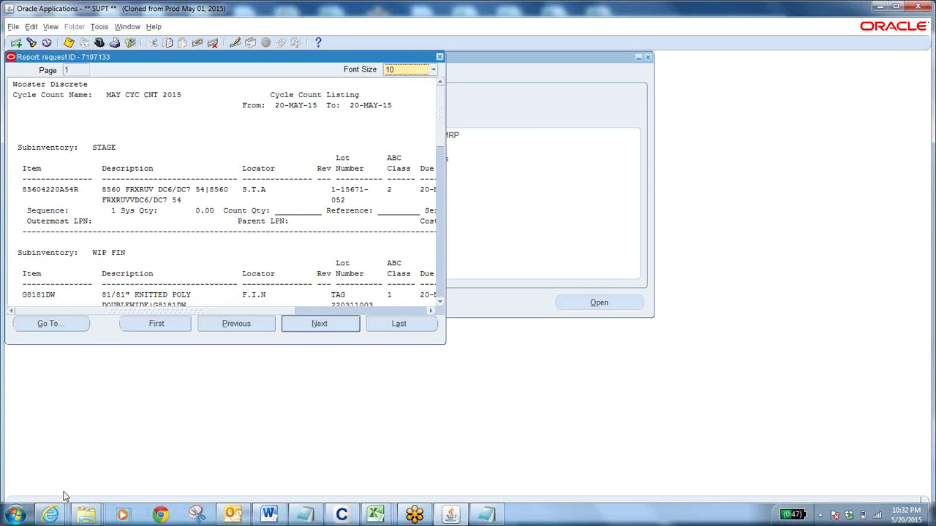
pyautogui.moveTo(50, 517)
pyautogui.click(460, 457)
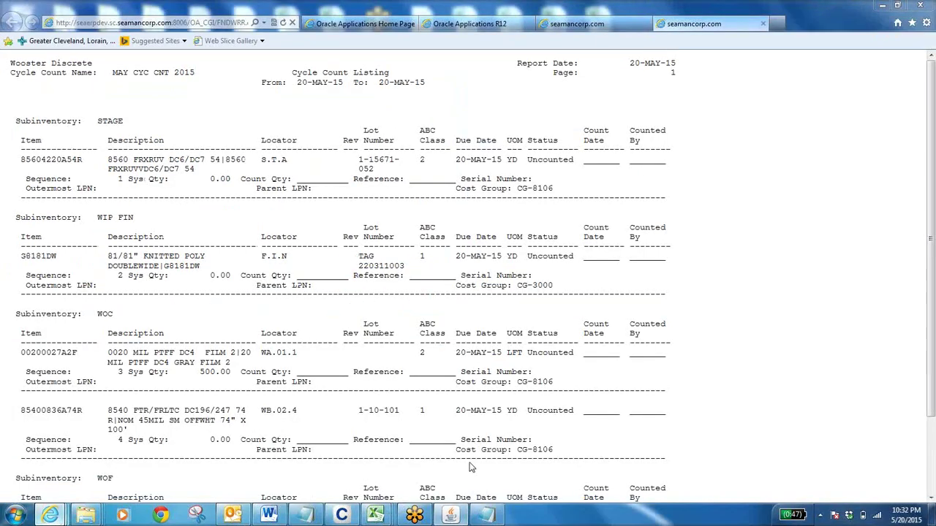
# Step: Examine the Cycle Count Listing, highlight item G8181DW, and close the report in Oracle Applications
pyautogui.moveTo(931, 185); pyautogui.dragTo(933, 77)
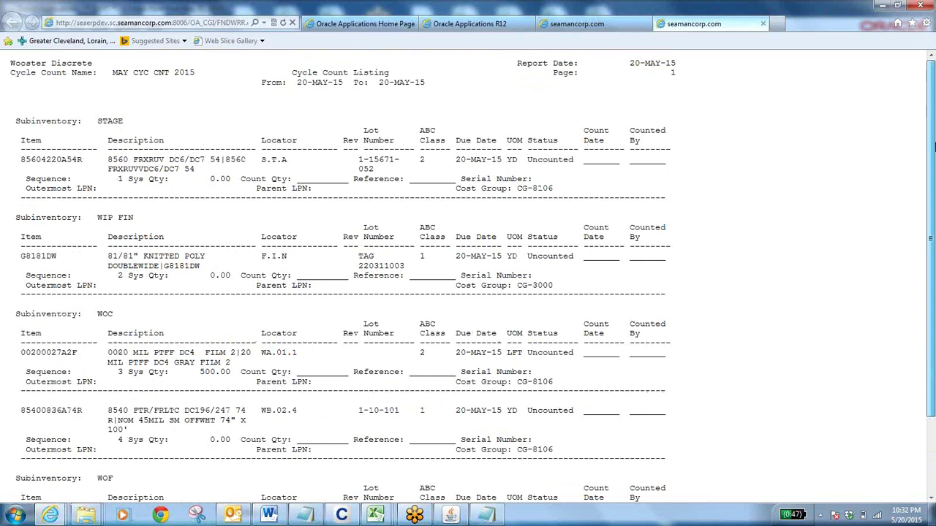
pyautogui.moveTo(933, 147); pyautogui.dragTo(933, 216)
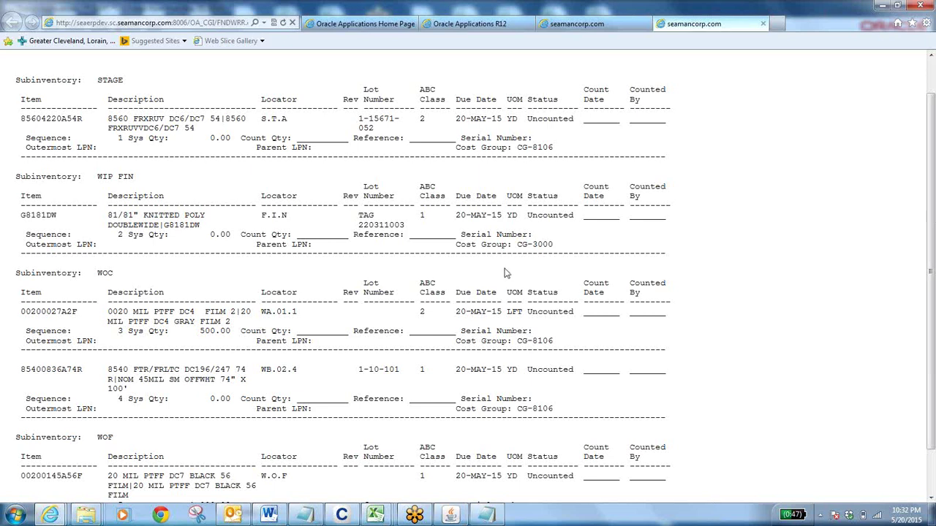
pyautogui.moveTo(56, 213); pyautogui.dragTo(16, 215)
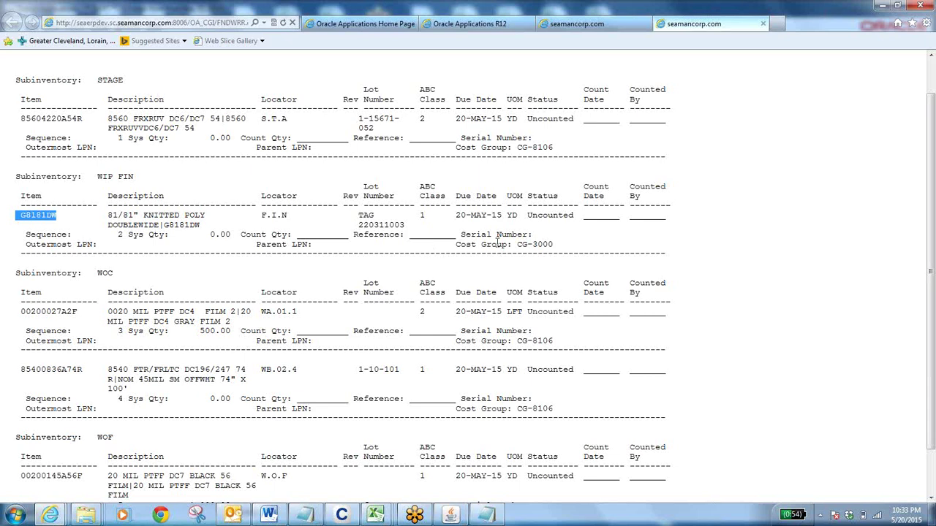
pyautogui.click(451, 515)
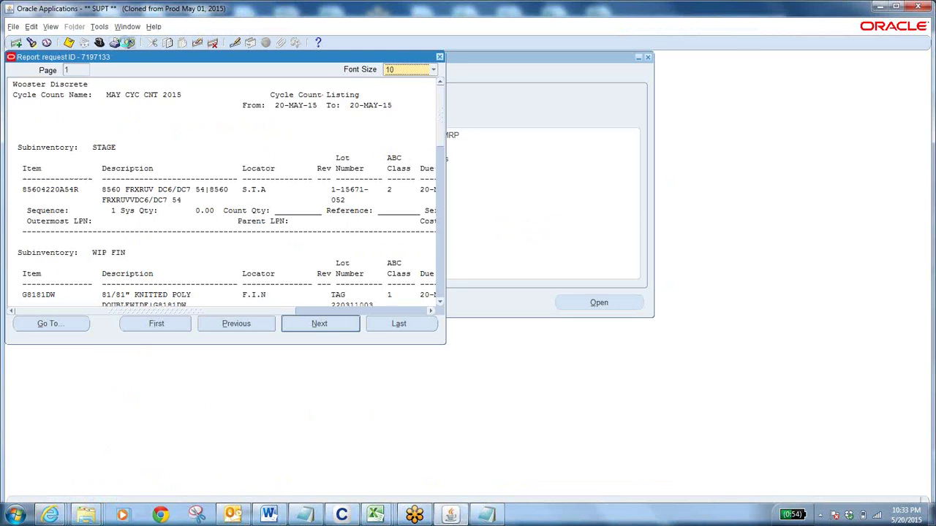
pyautogui.click(130, 42)
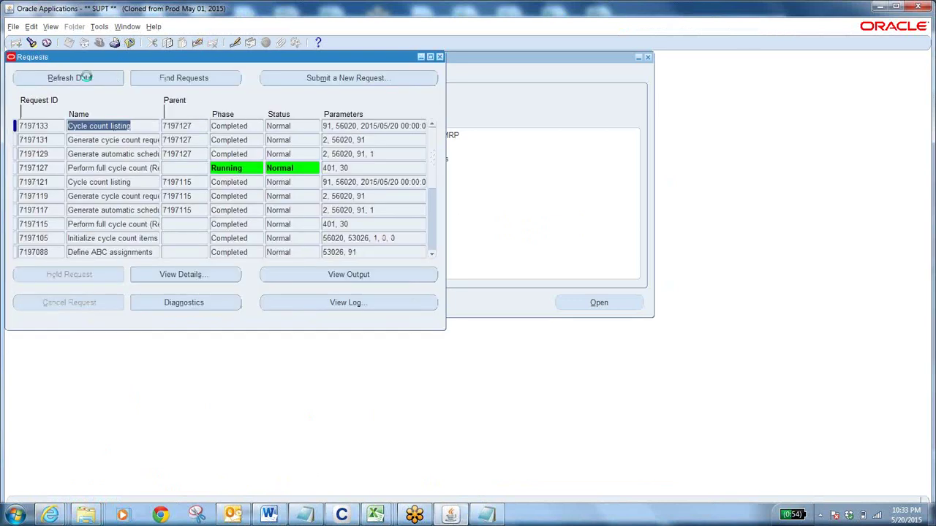
# Step: Refresh the concurrent requests list, close it, and open the Manual Requests form under Cycle Counting
pyautogui.click(85, 78)
pyautogui.click(131, 44)
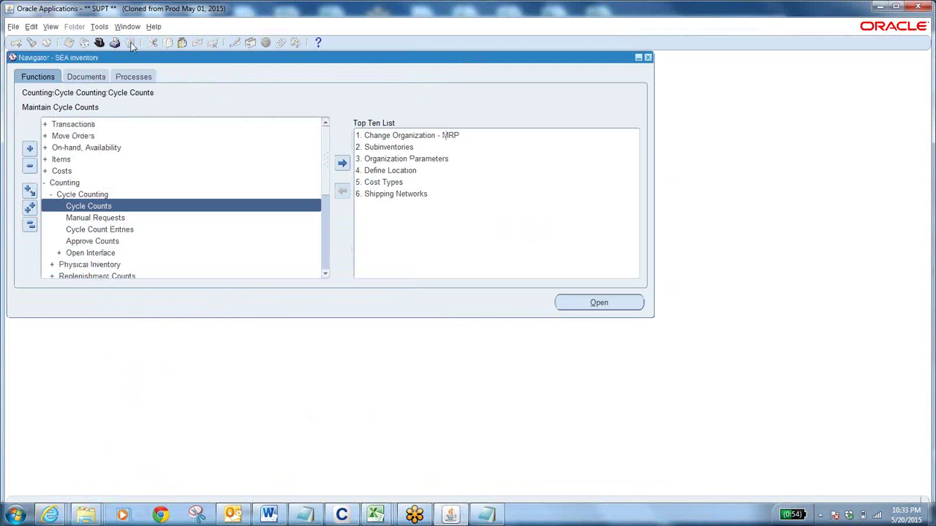
pyautogui.click(117, 231)
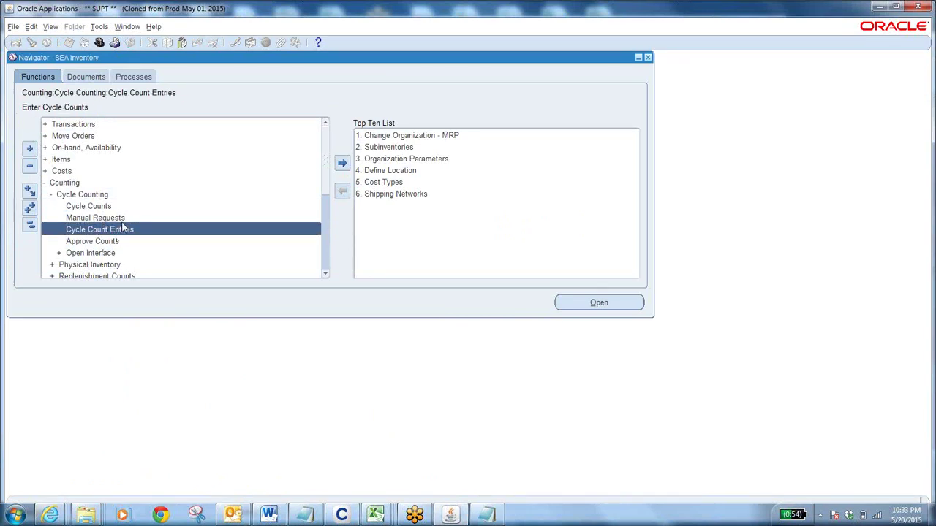
pyautogui.doubleClick(111, 219)
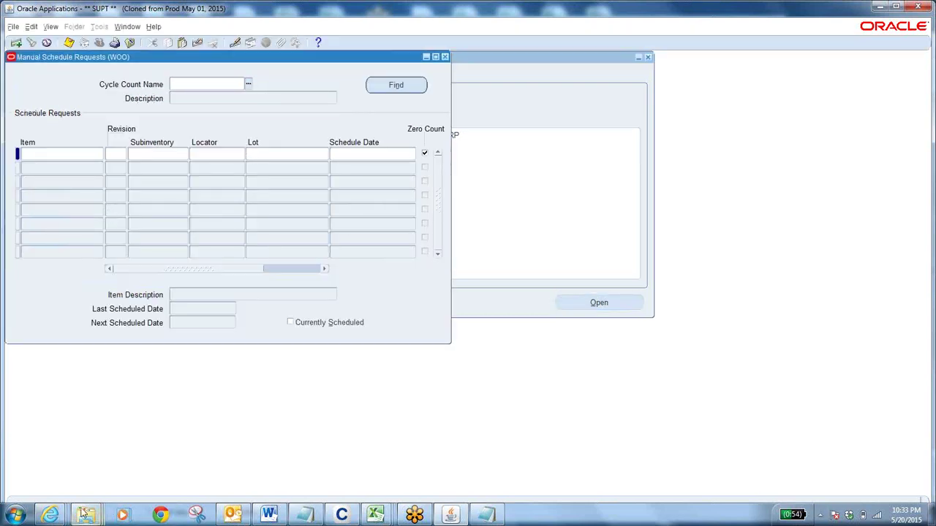
# Step: Switch to the Cycle Count Listing in Internet Explorer and copy item number 85604220A54R from the STAGE subinventory
pyautogui.click(51, 516)
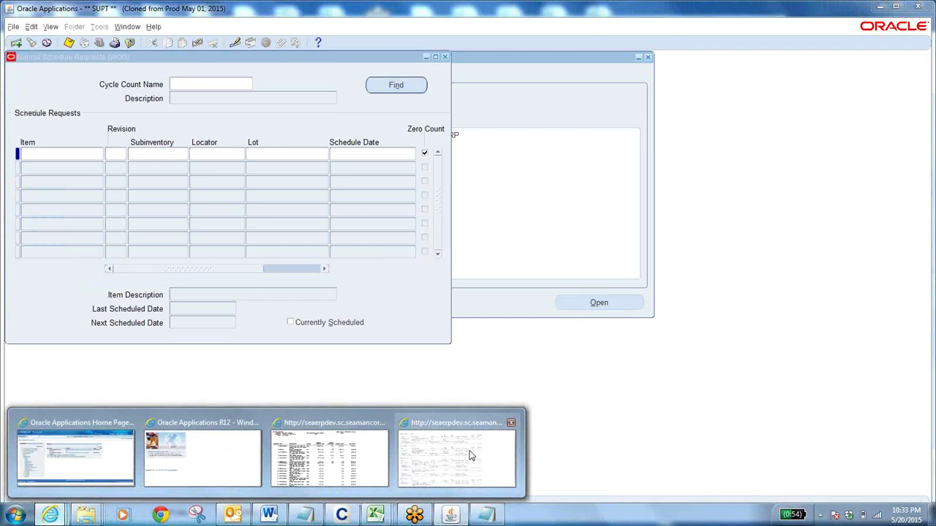
pyautogui.click(472, 453)
pyautogui.moveTo(21, 118); pyautogui.dragTo(83, 120)
pyautogui.hotkey('ctrl', 'c')
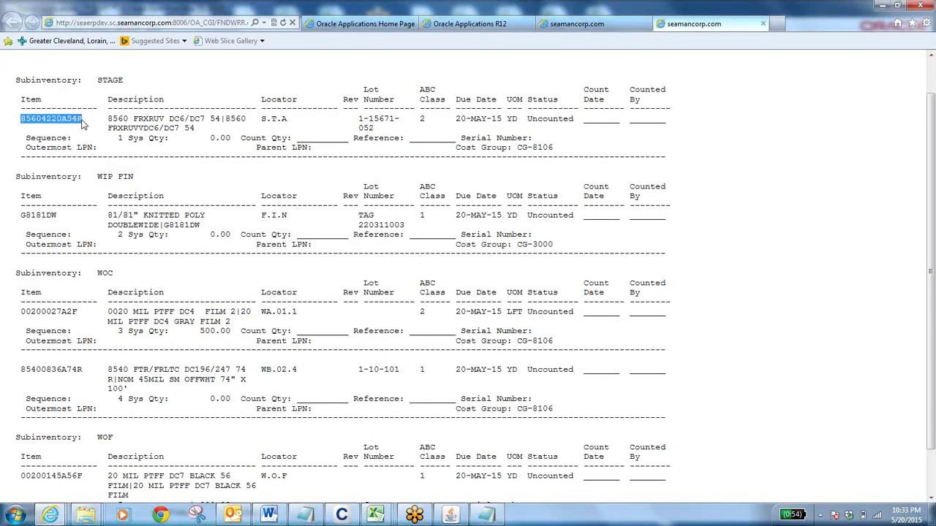
# Step: Return to Oracle Applications, set the cycle count name to MAY CYC CNT 2015, and find its schedule requests
pyautogui.hotkey('alt', 'Tab')
pyautogui.write('m')
pyautogui.press('Tab')
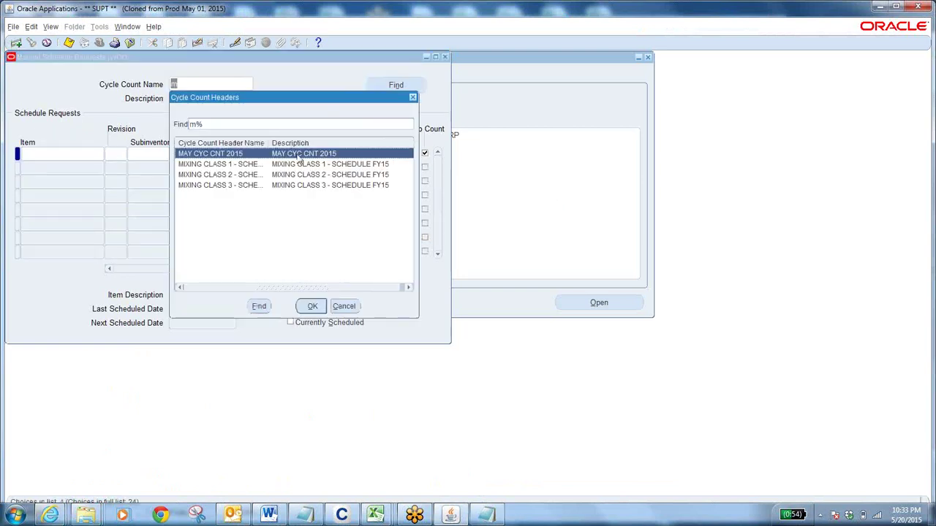
pyautogui.click(314, 306)
pyautogui.click(395, 85)
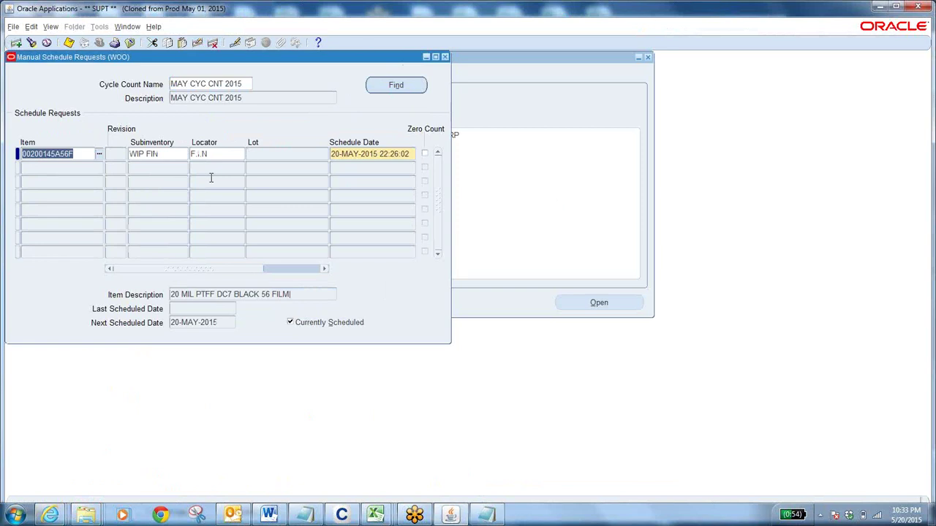
# Step: Add a schedule request for the copied item 85604220A54R with subinventory WIP FIN
pyautogui.click(71, 166)
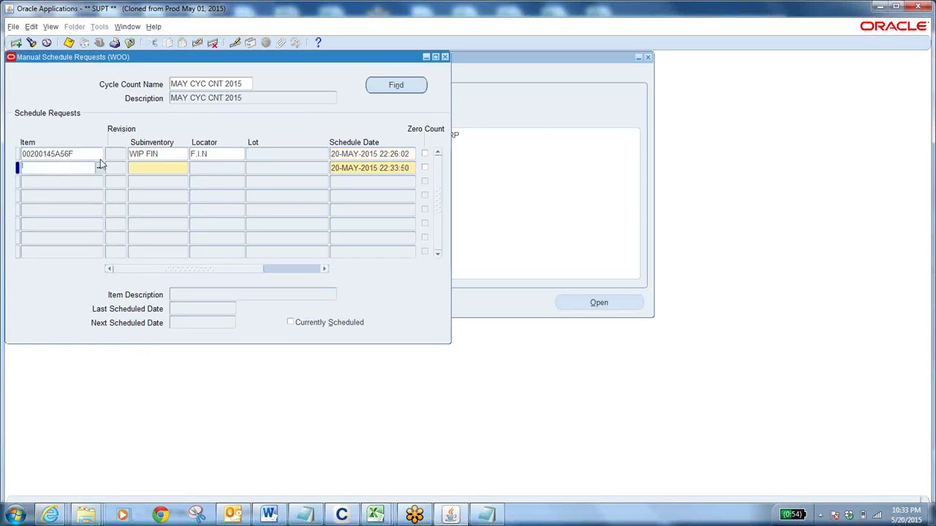
pyautogui.hotkey('ctrl', 'v')
pyautogui.press('Tab')
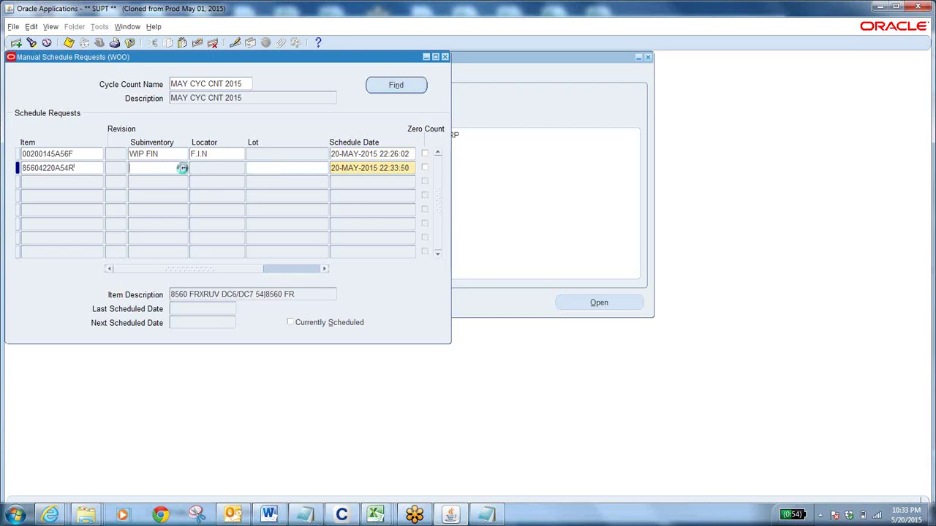
pyautogui.click(182, 168)
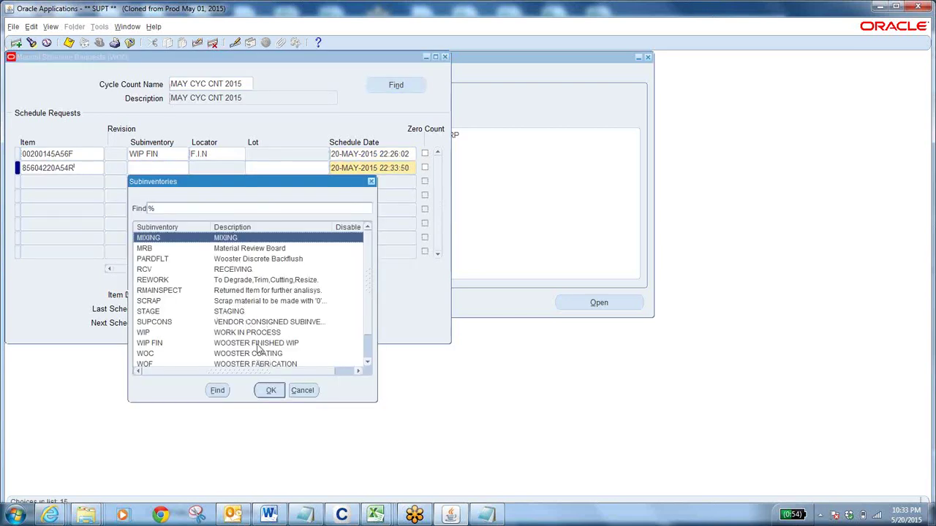
pyautogui.write('w')
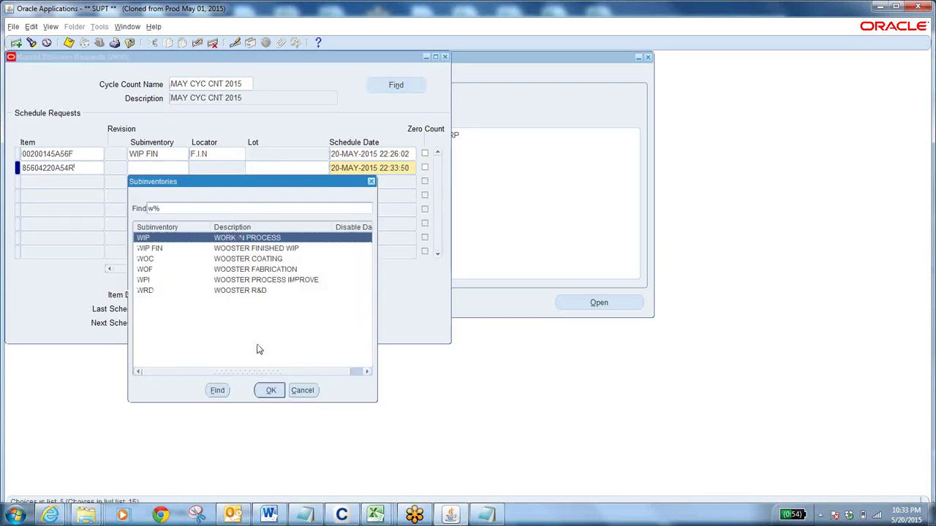
pyautogui.click(277, 249)
pyautogui.click(269, 390)
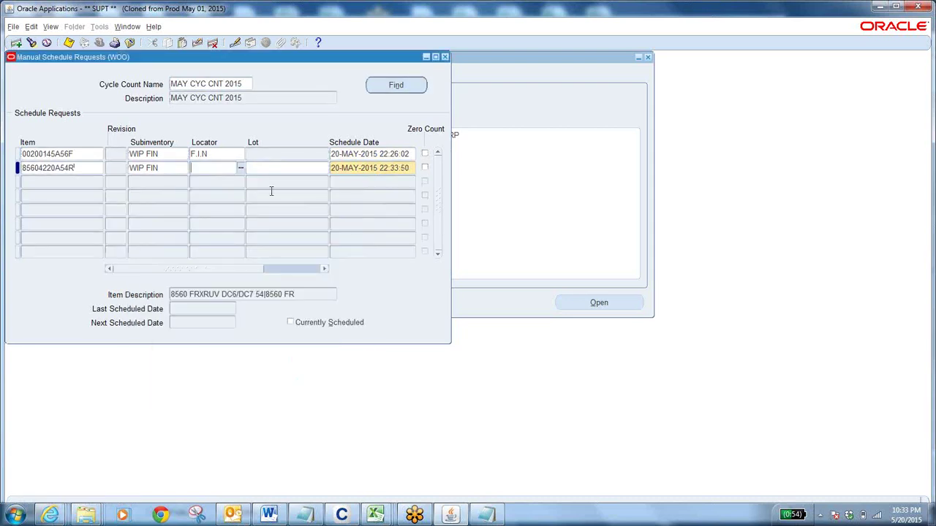
# Step: Set the 85604220A54R request's locator to F.I.N and its lot to 1-11135-001
pyautogui.write('F.I.N')
pyautogui.press('Tab')
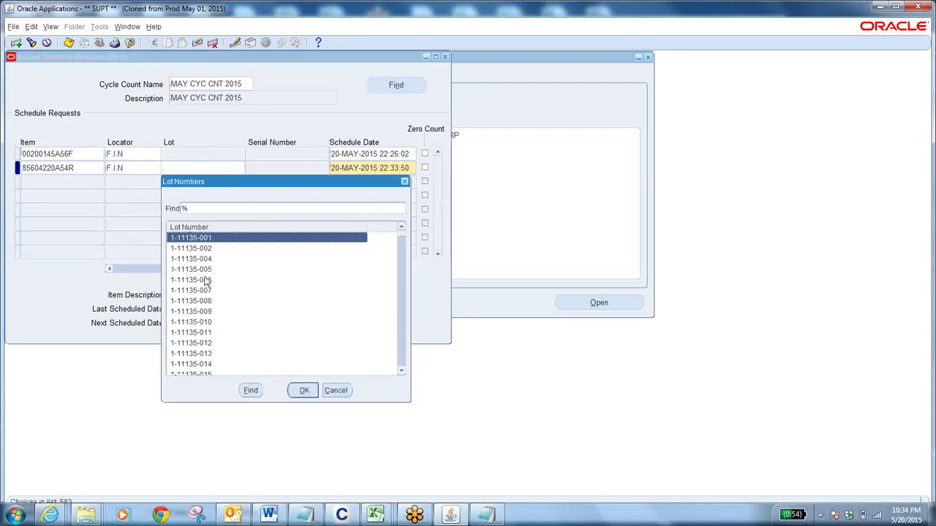
pyautogui.click(304, 390)
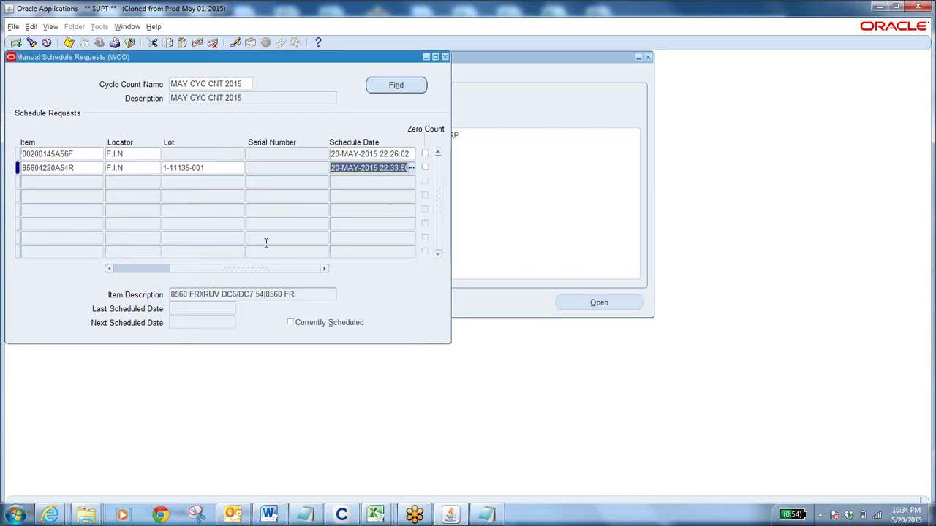
# Step: Look up item 85604220A54R's lot number in the Cycle Count Listing in Internet Explorer and return to Oracle Applications
pyautogui.click(219, 170)
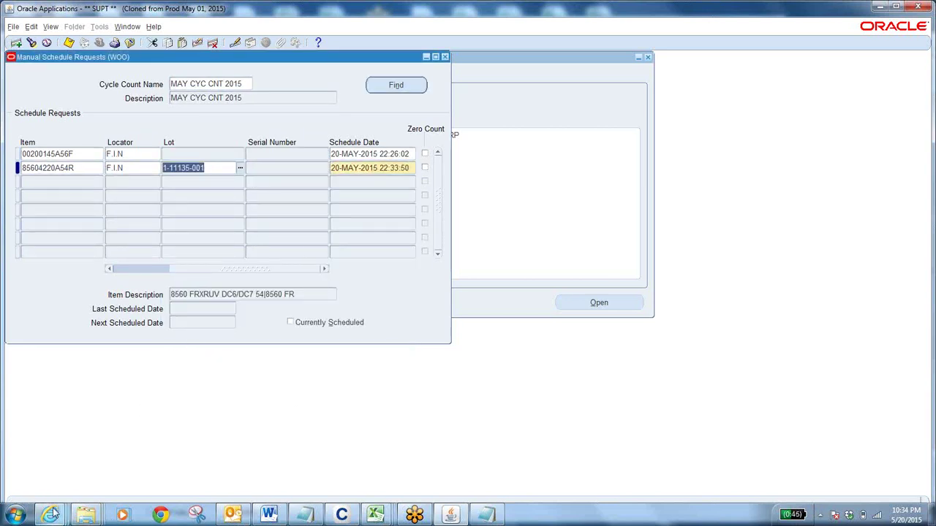
pyautogui.moveTo(50, 514)
pyautogui.click(405, 441)
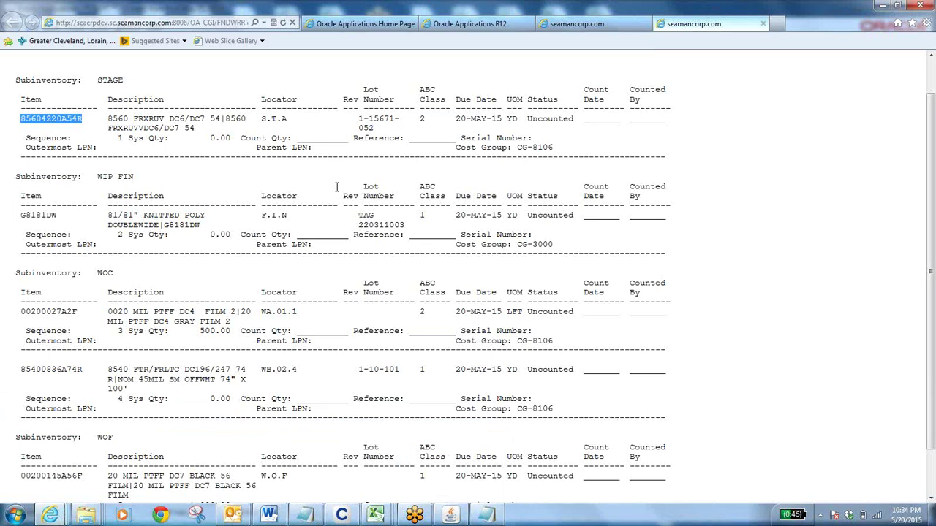
pyautogui.tripleClick(360, 120)
pyautogui.click(377, 134)
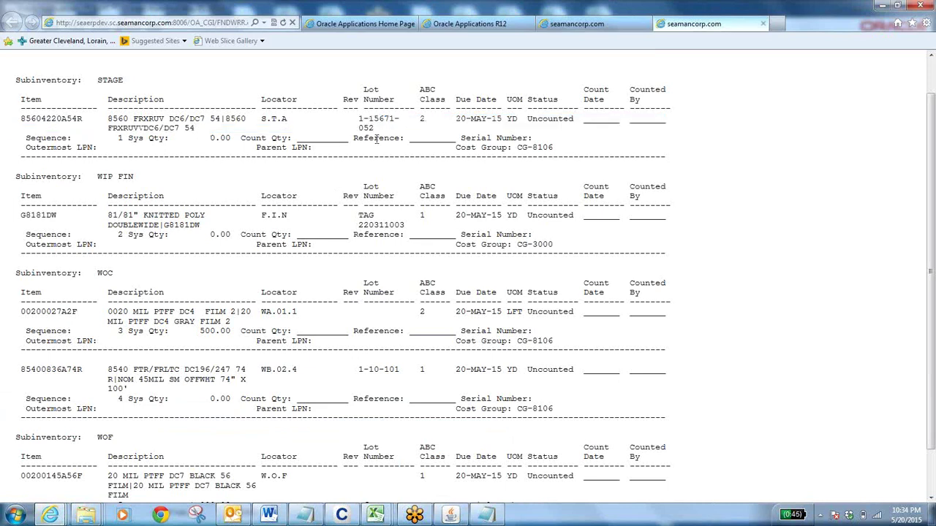
pyautogui.hotkey('alt', 'Tab')
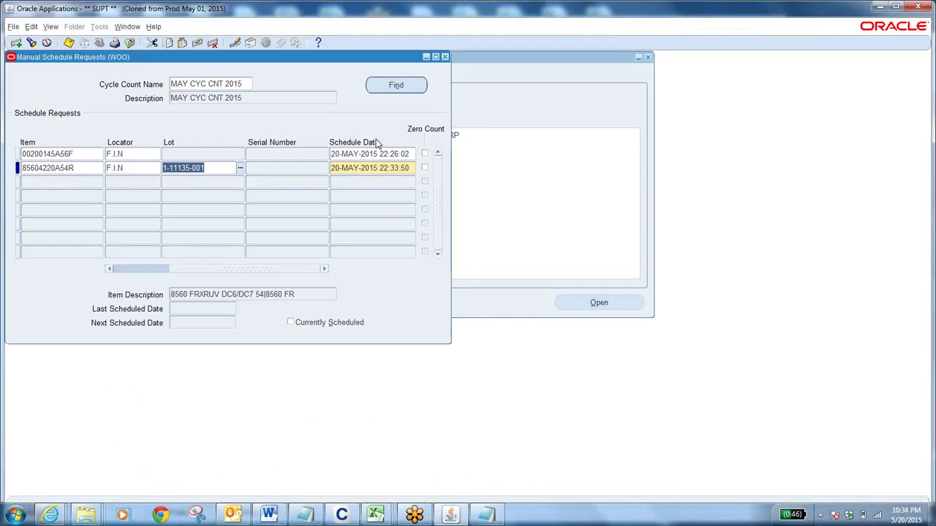
# Step: Set the lot of the 85604220A54R request to 1-15671-052, rechecking it against the listing, and save the request
pyautogui.write('1-')
pyautogui.hotkey('alt', 'Tab')
pyautogui.hotkey('alt', 'Tab')
pyautogui.write('1')
pyautogui.hotkey('alt', 'Tab')
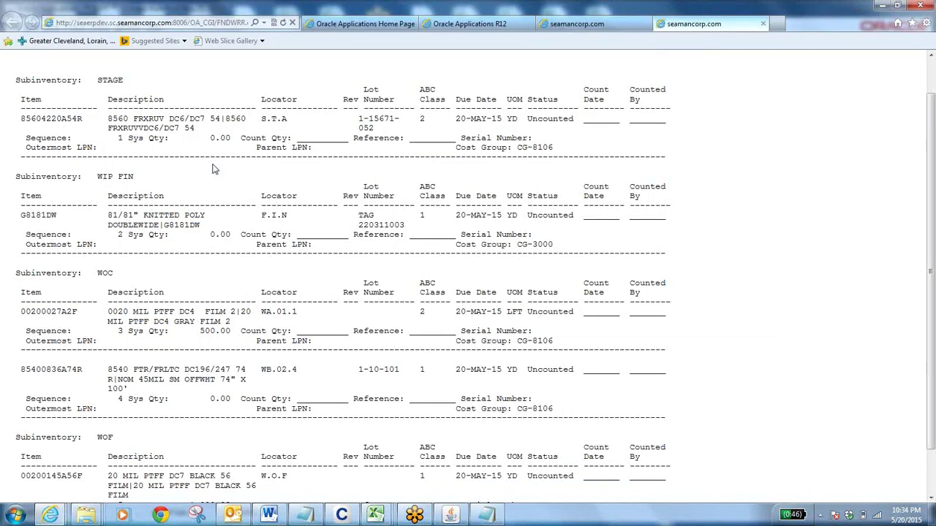
pyautogui.hotkey('alt', 'Tab')
pyautogui.write('671')
pyautogui.hotkey('alt', 'Tab')
pyautogui.hotkey('alt', 'Tab')
pyautogui.write('-0')
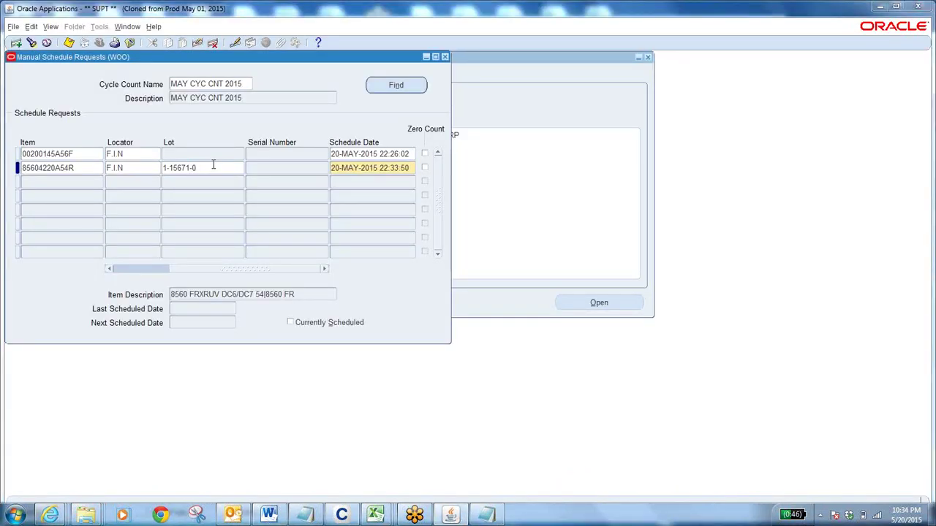
pyautogui.hotkey('alt', 'Tab')
pyautogui.hotkey('alt', 'Tab')
pyautogui.write('52')
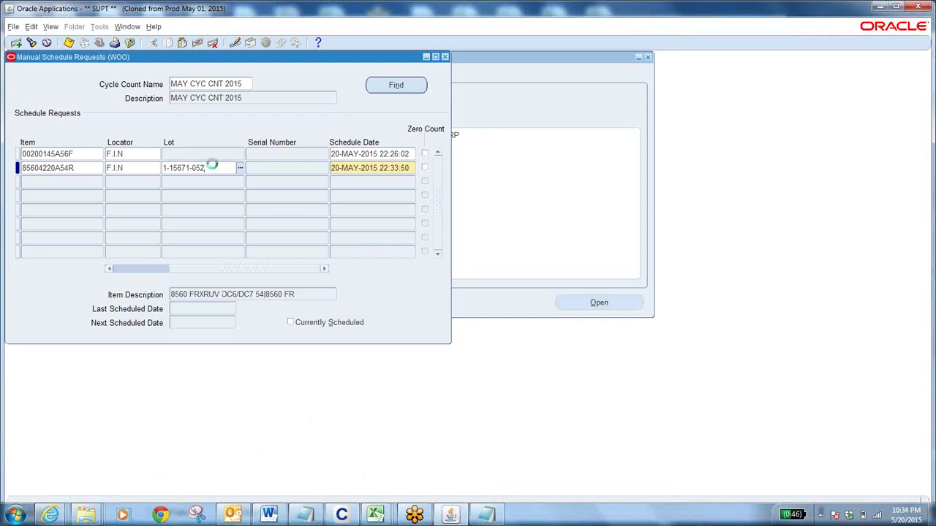
pyautogui.press('Tab')
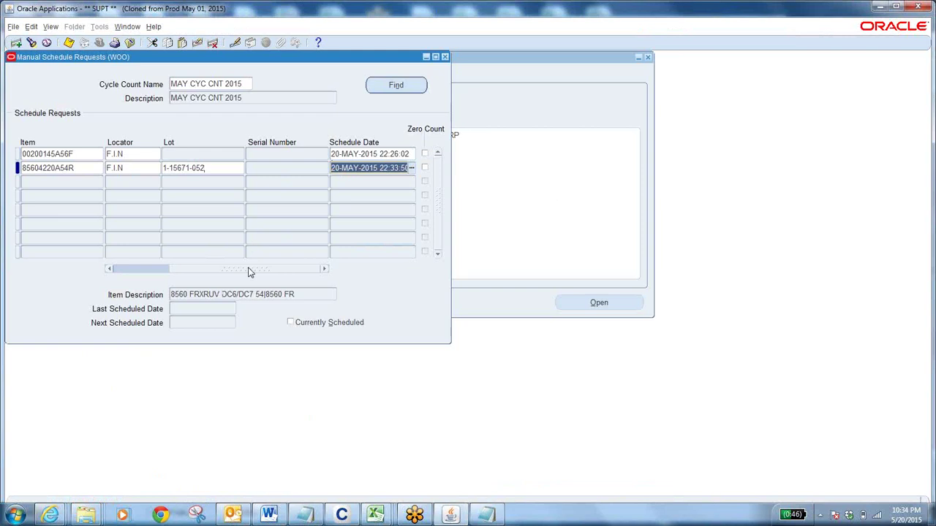
pyautogui.click(71, 44)
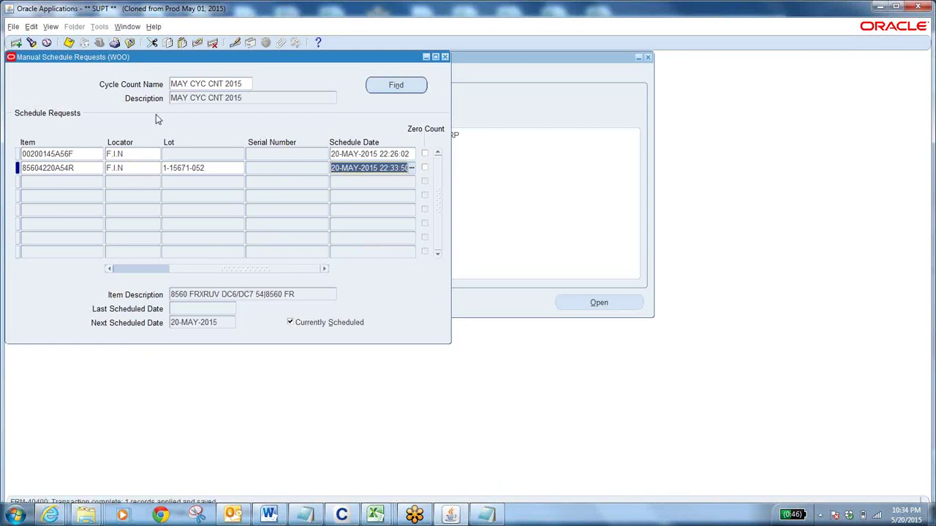
# Step: Start a third schedule request for item G8181DW, copying the item number from the WIP FIN section of the listing
pyautogui.click(87, 181)
pyautogui.hotkey('alt', 'Tab')
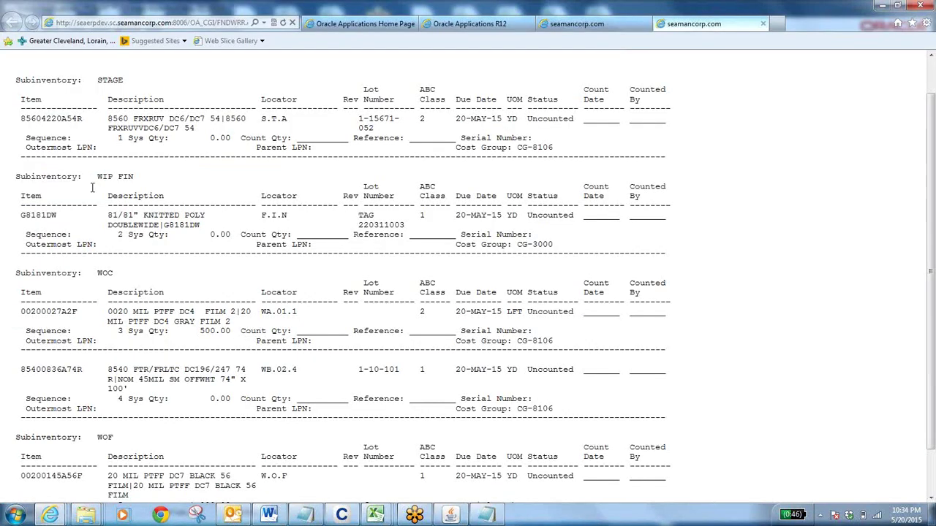
pyautogui.moveTo(21, 215); pyautogui.dragTo(57, 222)
pyautogui.hotkey('ctrl', 'c')
pyautogui.hotkey('alt', 'Tab')
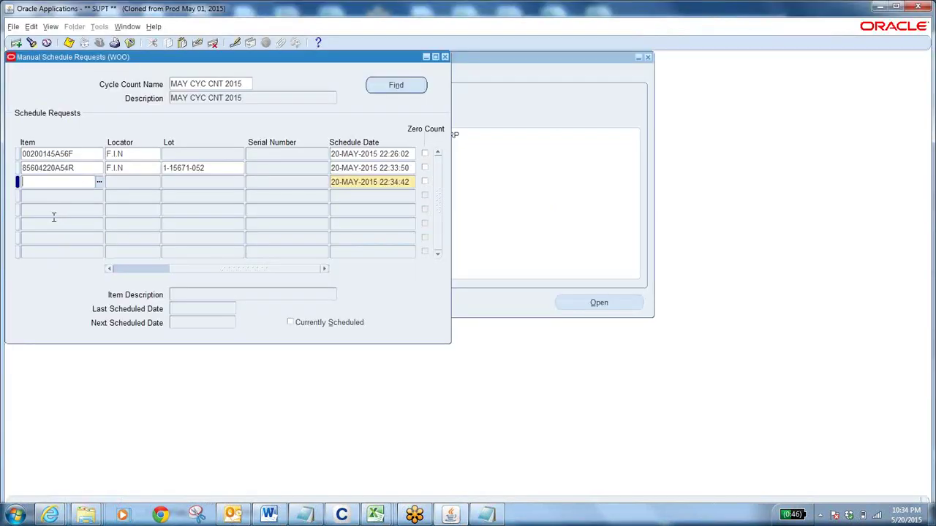
pyautogui.hotkey('ctrl', 'v')
pyautogui.press('Tab')
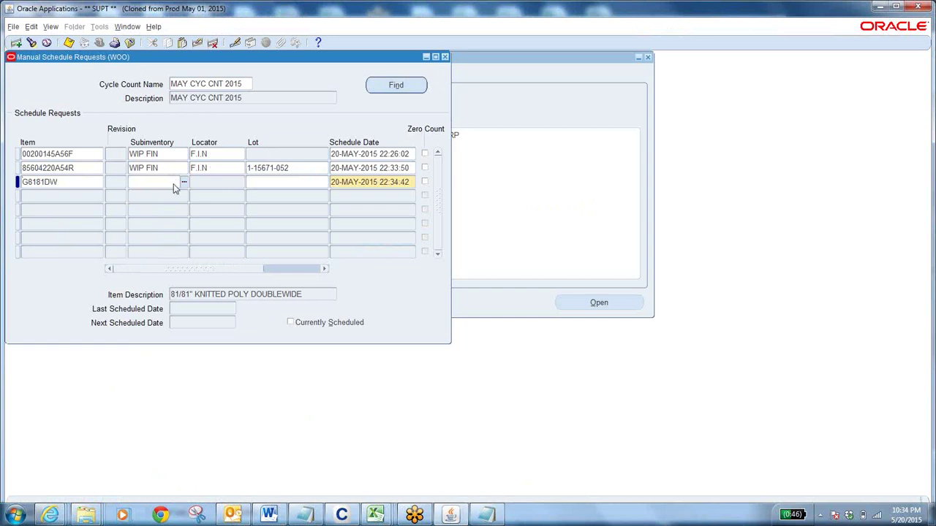
# Step: Set the G8181DW request's subinventory to WIP and its locator to W.I.P
pyautogui.hotkey('ctrl', 'l')
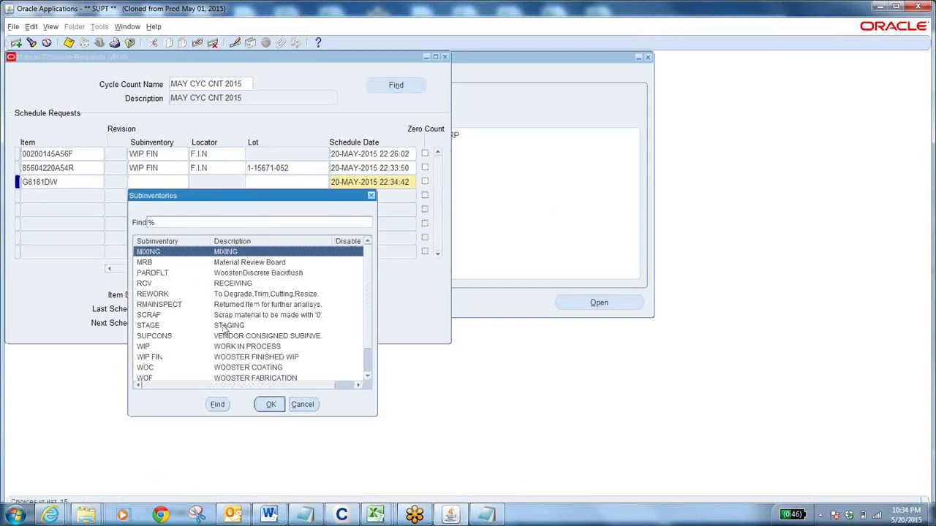
pyautogui.write('w')
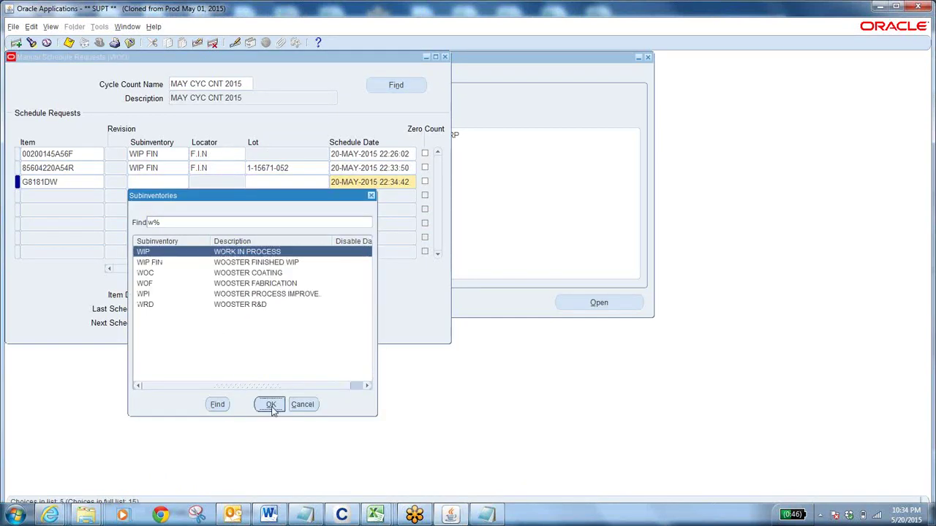
pyautogui.click(271, 404)
pyautogui.click(241, 182)
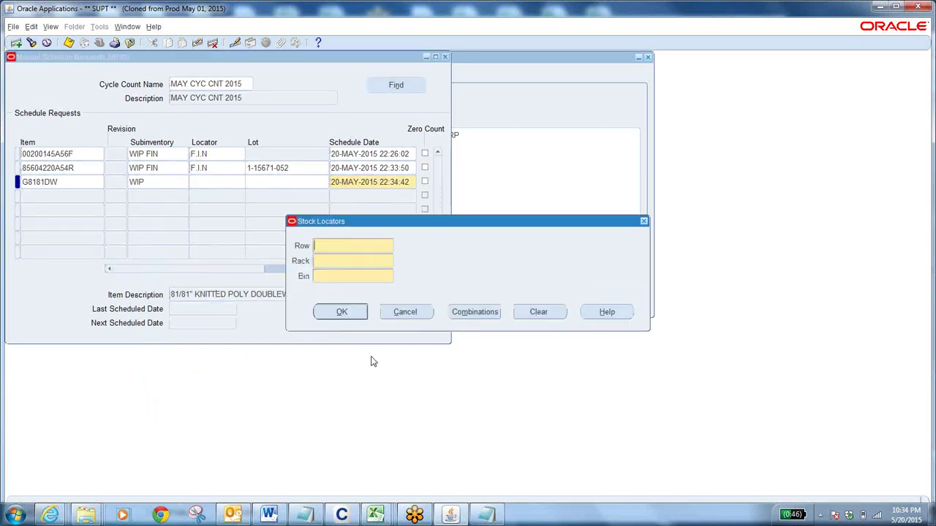
pyautogui.click(475, 311)
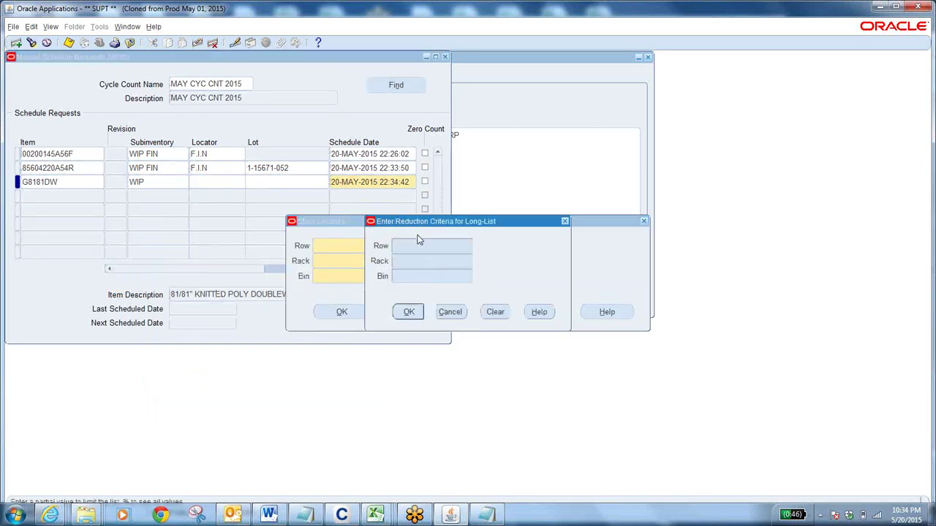
pyautogui.click(408, 311)
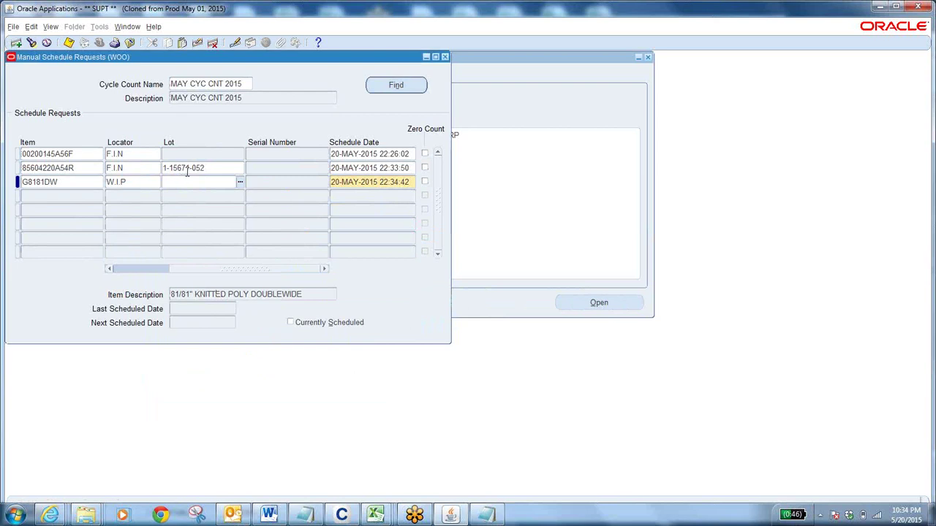
# Step: Try to set the G8181DW request's lot to 220311003, copied from the Cycle Count Listing in Internet Explorer
pyautogui.hotkey('alt', 'Tab')
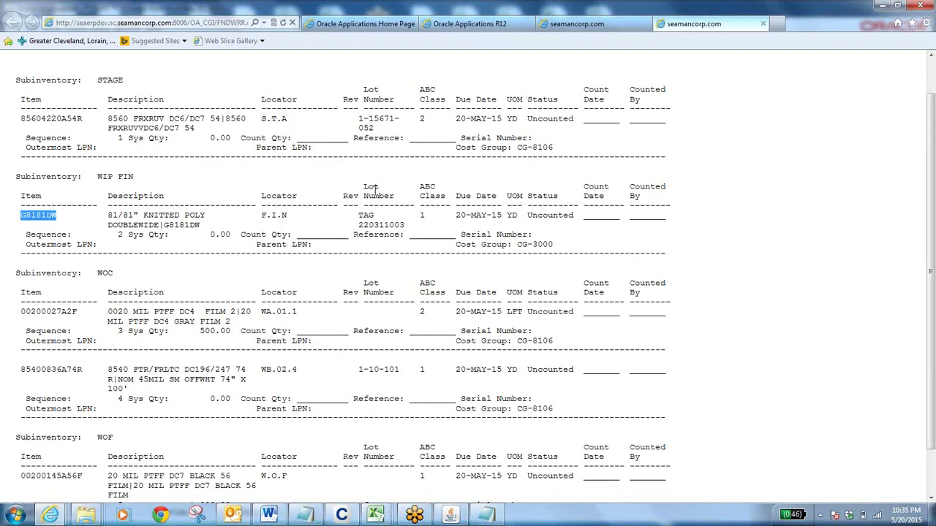
pyautogui.moveTo(358, 224); pyautogui.dragTo(406, 228)
pyautogui.hotkey('ctrl', 'c')
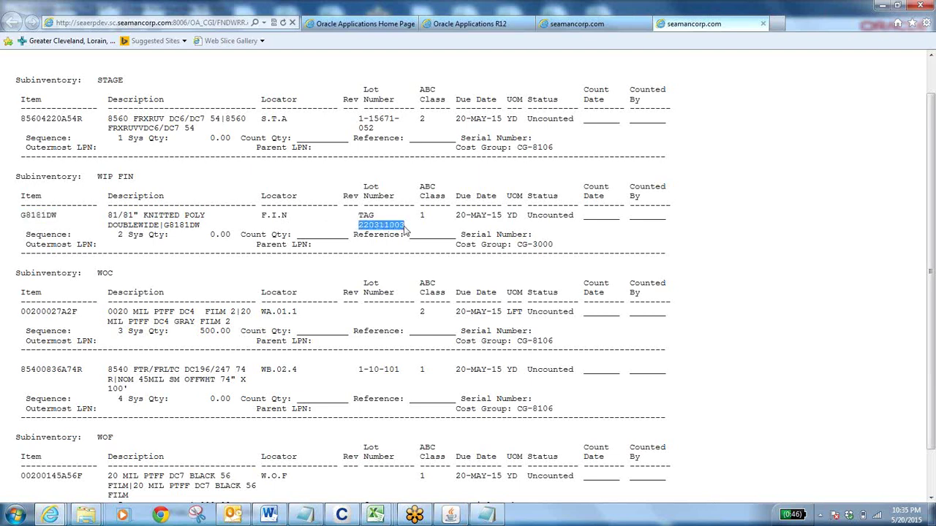
pyautogui.hotkey('alt', 'Tab')
pyautogui.hotkey('ctrl', 'v')
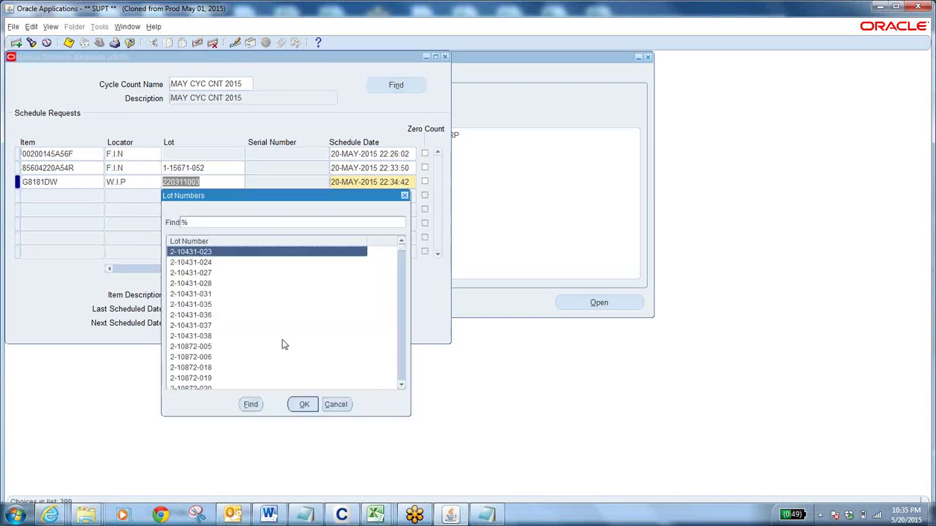
pyautogui.hotkey('alt', 'Tab')
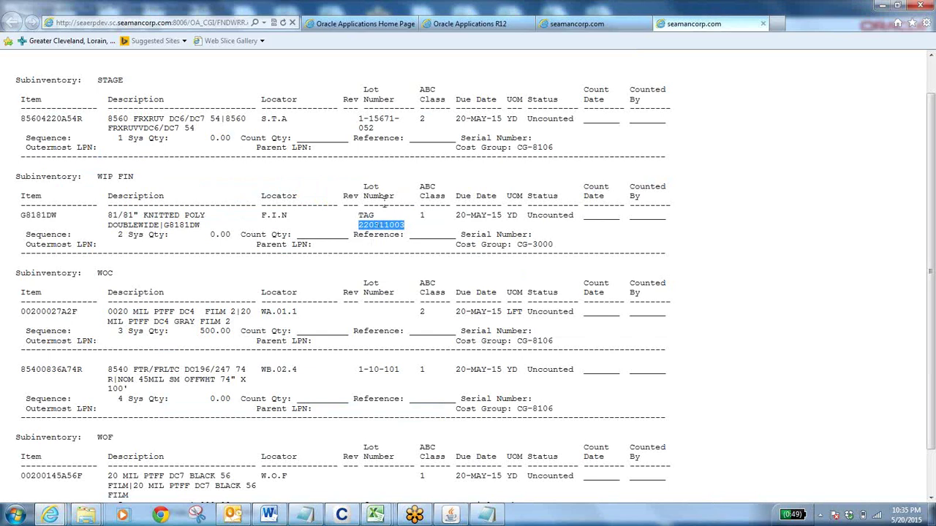
pyautogui.hotkey('alt', 'Tab')
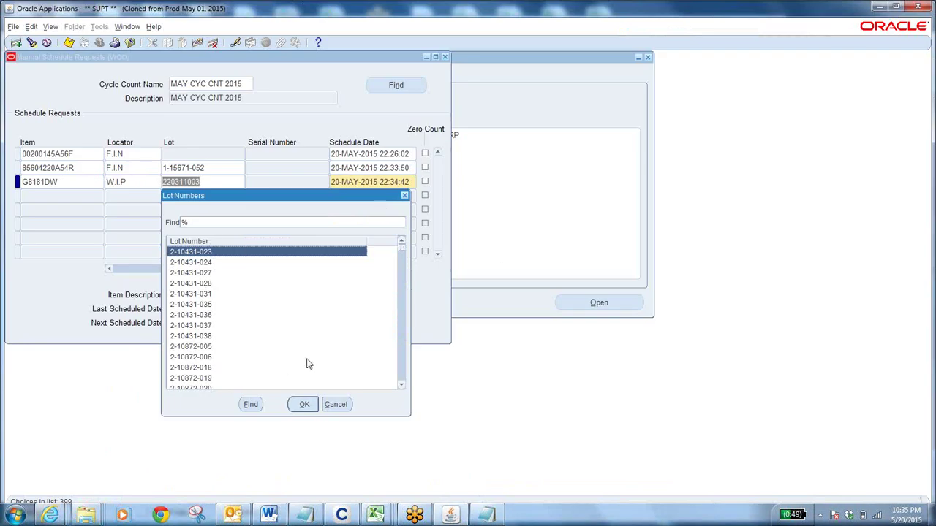
pyautogui.click(337, 404)
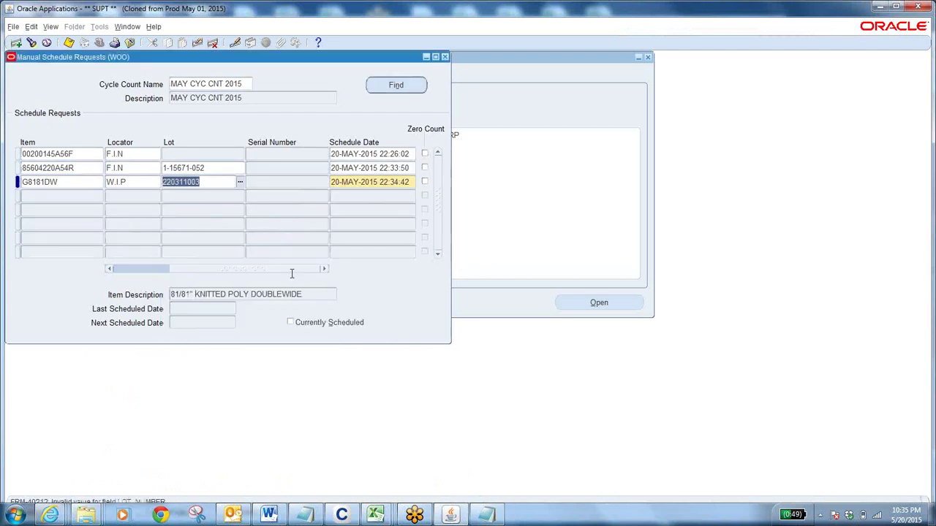
# Step: Set the G8181DW request's lot to 2-10431-023 from the list of lot numbers and save the request
pyautogui.press('Delete')
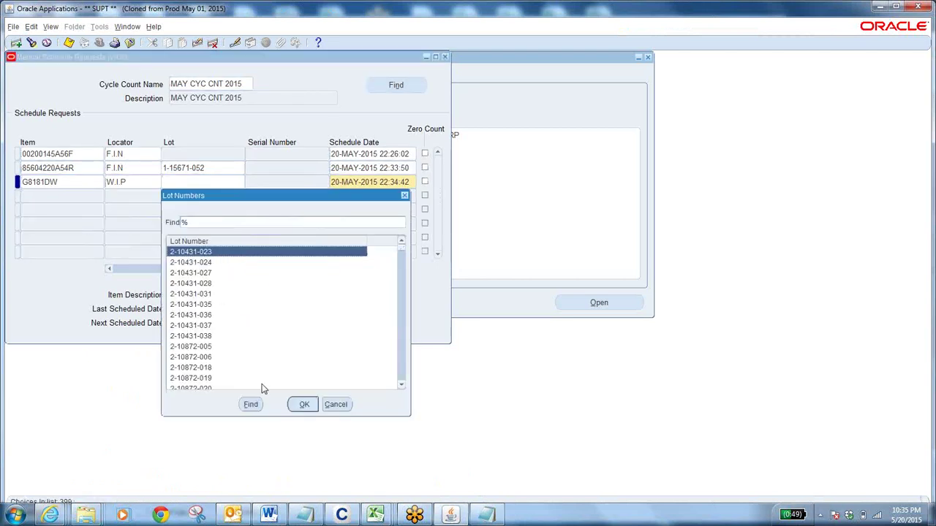
pyautogui.click(314, 408)
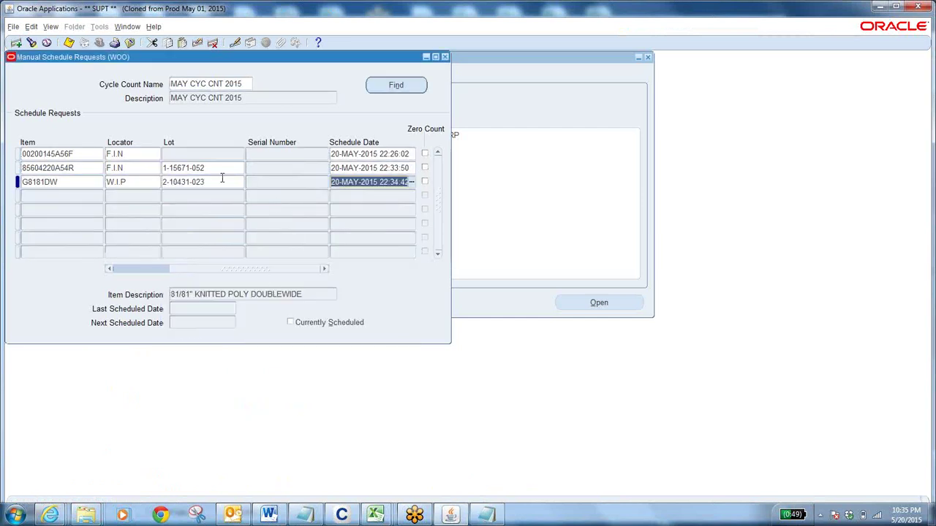
pyautogui.click(67, 42)
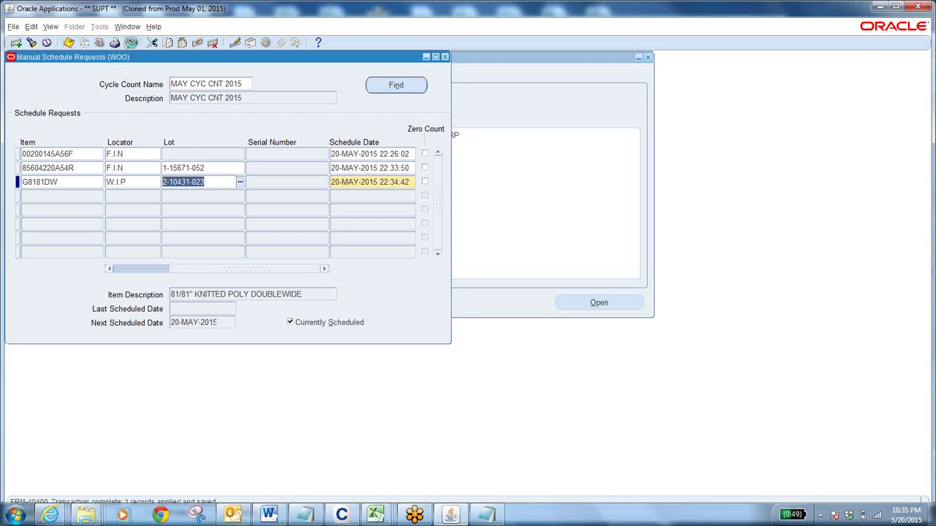
# Step: Open the Cycle Count Entries form for MAY CYC CNT 2015 and find all its open count requests
pyautogui.click(130, 42)
pyautogui.doubleClick(118, 231)
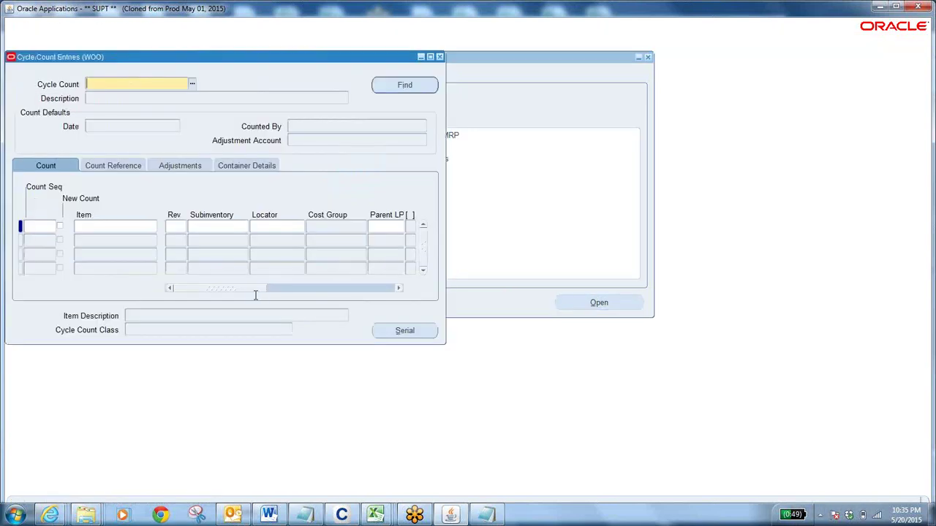
pyautogui.click(191, 84)
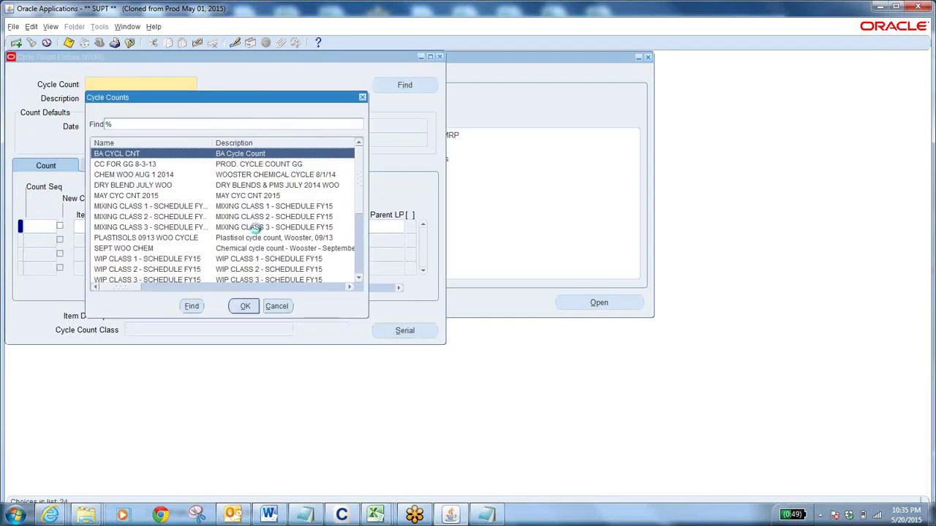
pyautogui.write('m')
pyautogui.click(245, 306)
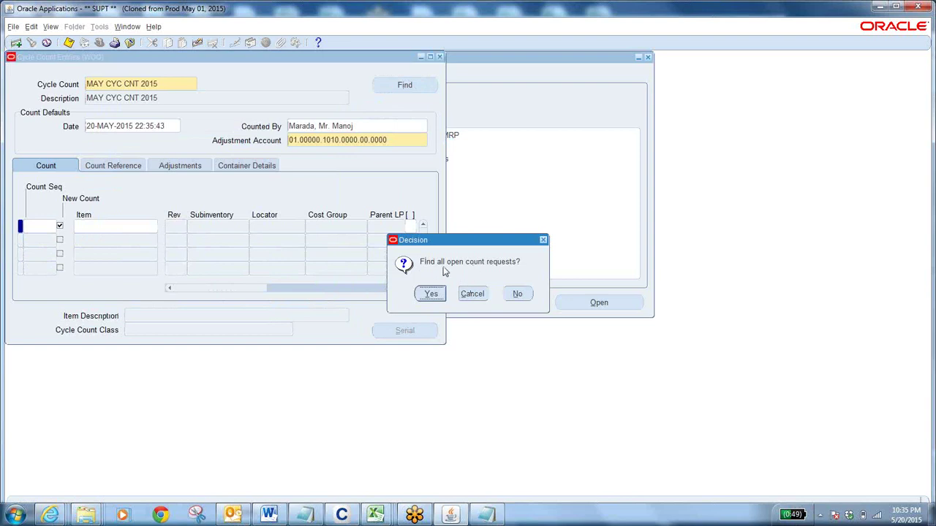
pyautogui.click(431, 294)
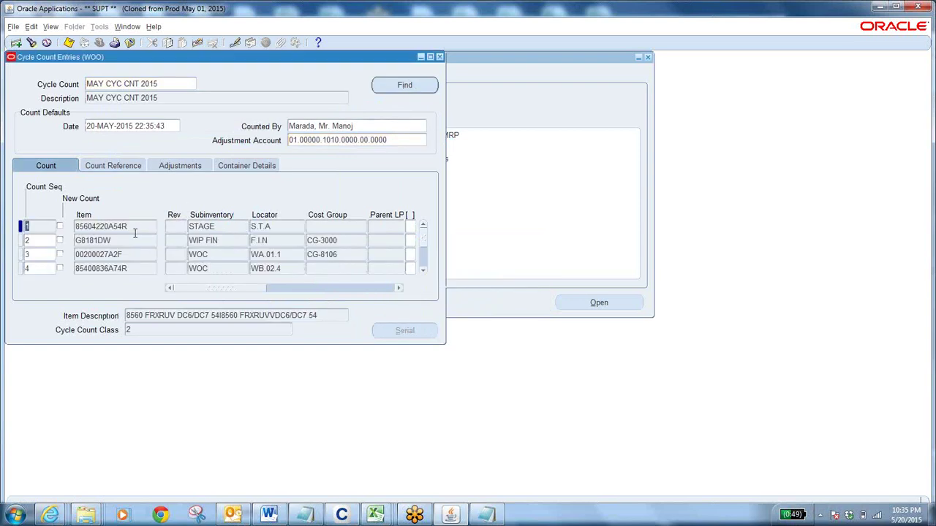
# Step: Step through the count entries from sequence 1 to 5, examining each one's item, subinventory and locator
pyautogui.click(134, 232)
pyautogui.click(424, 267)
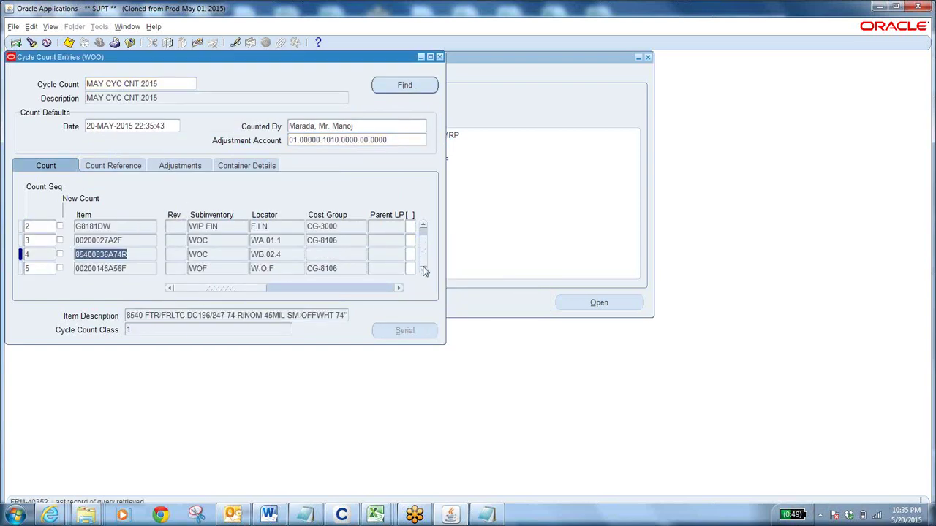
pyautogui.click(423, 227)
pyautogui.click(131, 227)
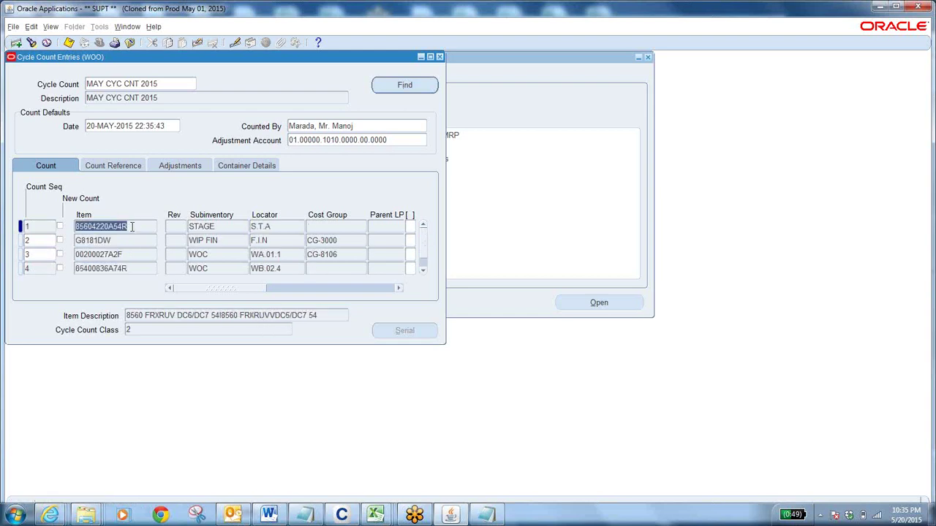
pyautogui.press('Down')
pyautogui.press('Down')
pyautogui.press('Down')
pyautogui.press('Down')
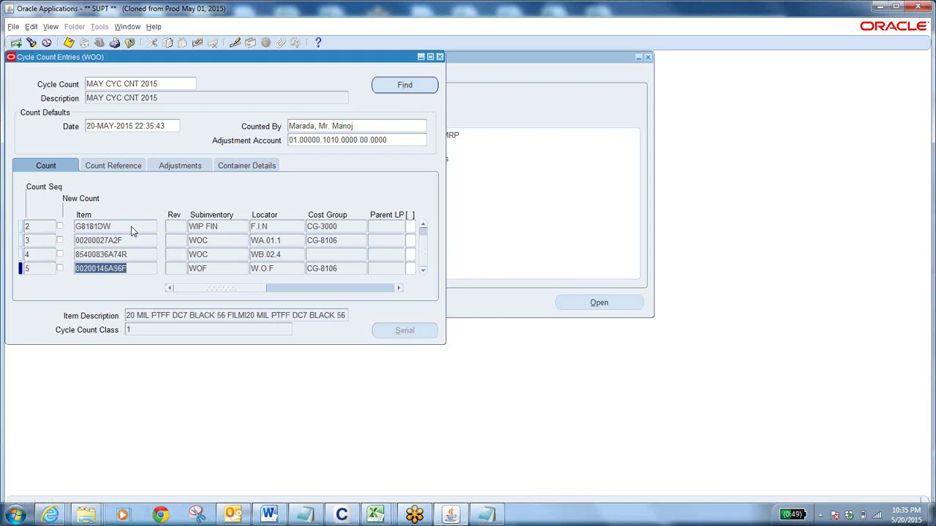
# Step: Compare the entries with the items in the Cycle Count Listing in Internet Explorer and return to Oracle Applications
pyautogui.hotkey('alt', 'Tab')
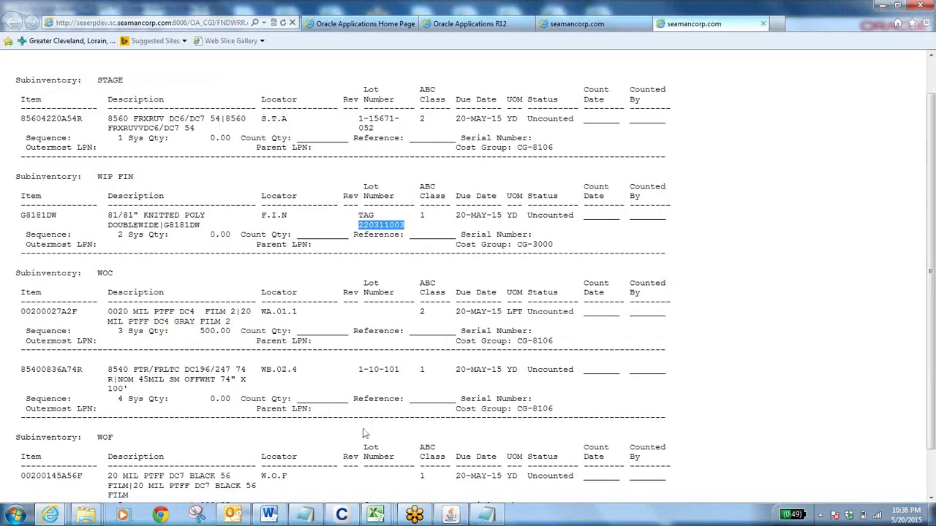
pyautogui.moveTo(23, 476)
pyautogui.mouseDown()
pyautogui.moveTo(86, 476)
pyautogui.moveTo(17, 476)
pyautogui.mouseUp()
pyautogui.click(84, 476)
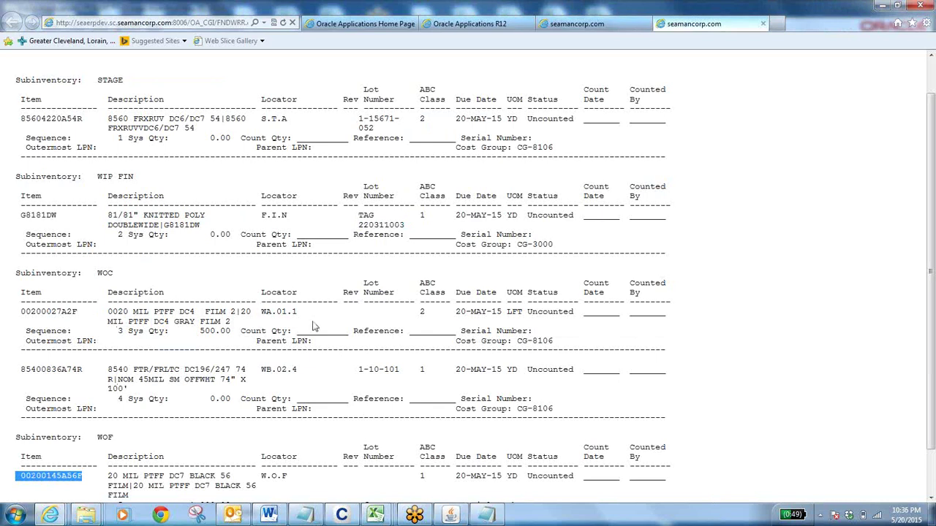
pyautogui.moveTo(21, 118); pyautogui.dragTo(74, 118)
pyautogui.click(33, 191)
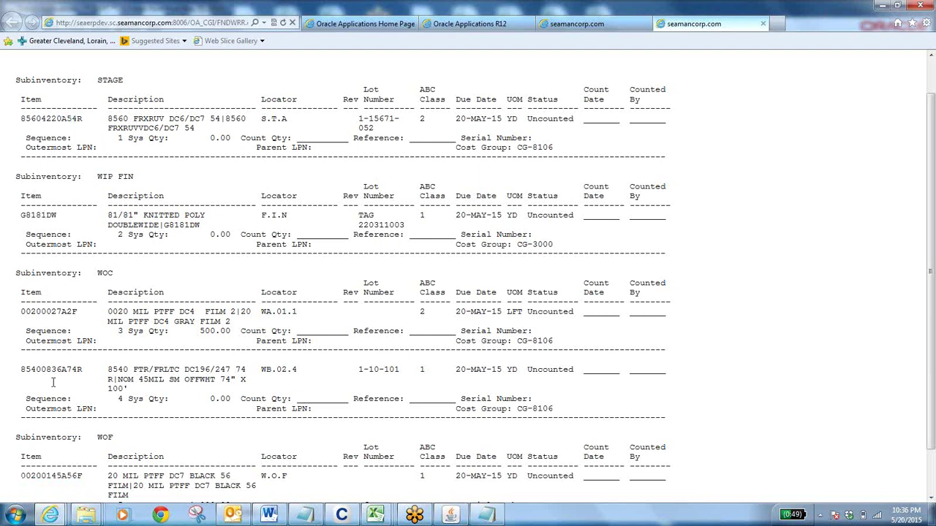
pyautogui.hotkey('alt', 'Tab')
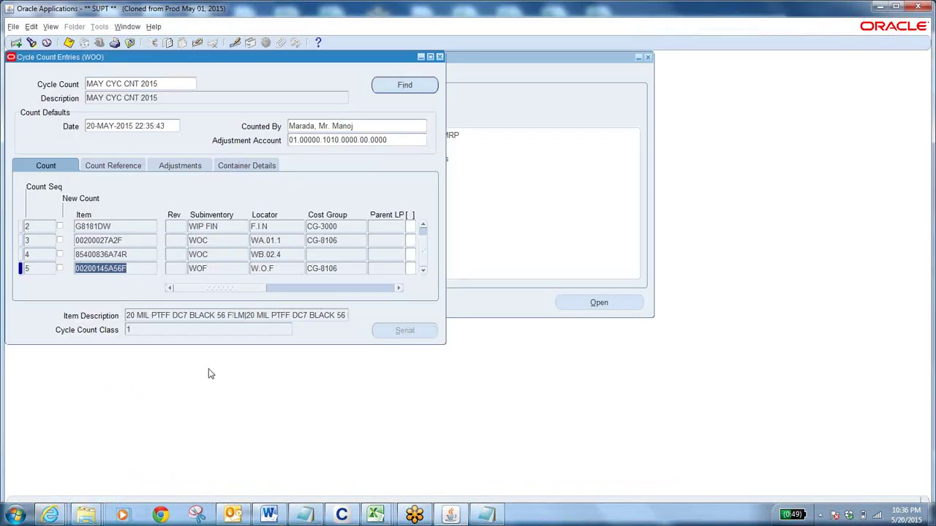
# Step: Review the count entries again from 85604220A54R through 00200145A56F, ending back on the 85604220A54R entry
pyautogui.press('Up')
pyautogui.press('Up')
pyautogui.press('Up')
pyautogui.click(422, 227)
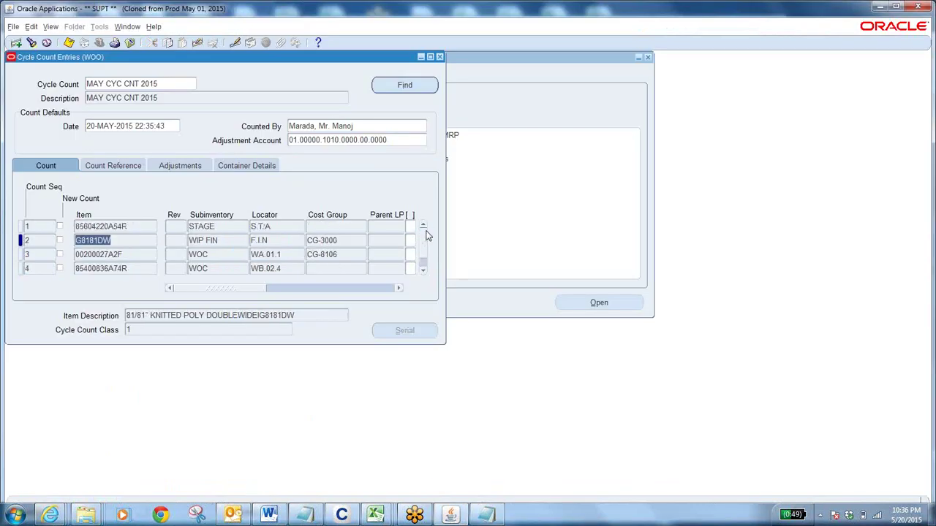
pyautogui.click(132, 229)
pyautogui.press('Down')
pyautogui.press('Down')
pyautogui.press('Down')
pyautogui.press('Down')
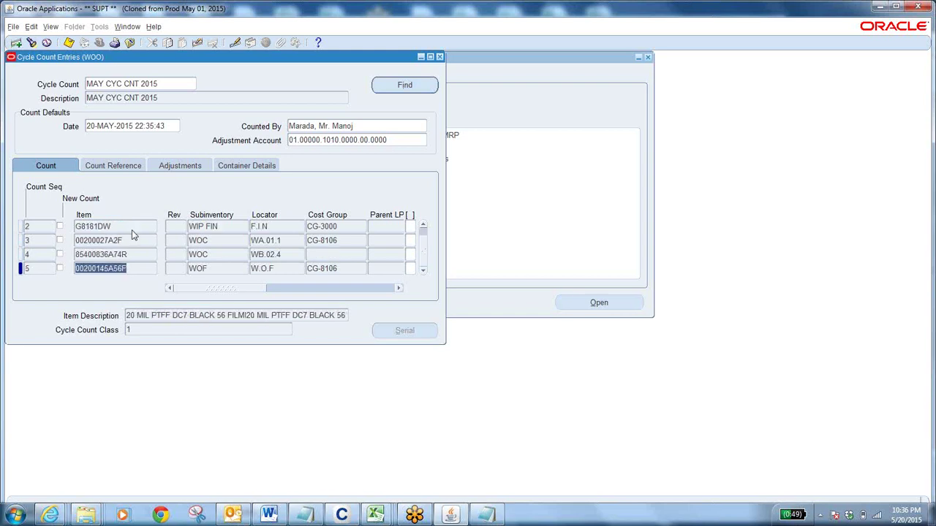
pyautogui.click(423, 226)
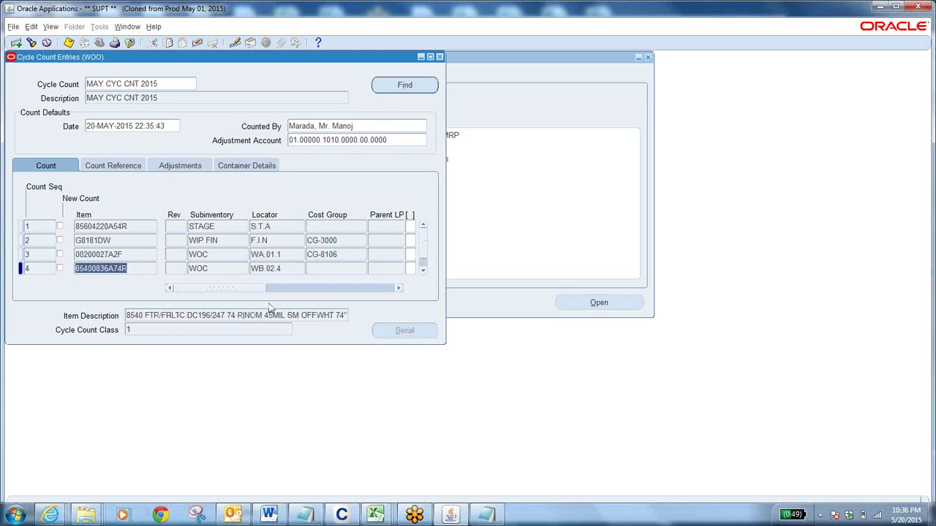
pyautogui.press('Up')
pyautogui.press('Up')
pyautogui.press('Up')
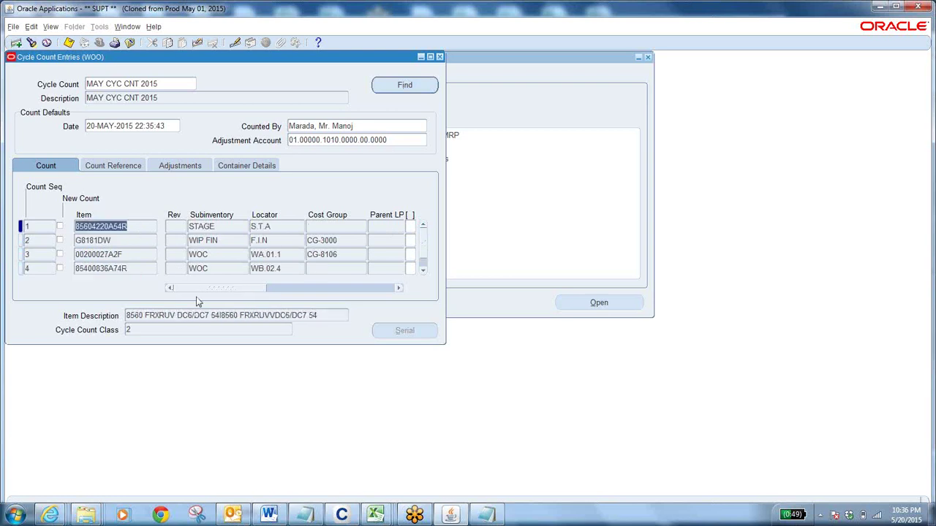
# Step: Go to the 85604220A54R entry's quantity, checking the item's Count Qty space in the Internet Explorer listing before returning to Oracle Applications
pyautogui.moveTo(204, 292); pyautogui.dragTo(324, 290)
pyautogui.click(299, 227)
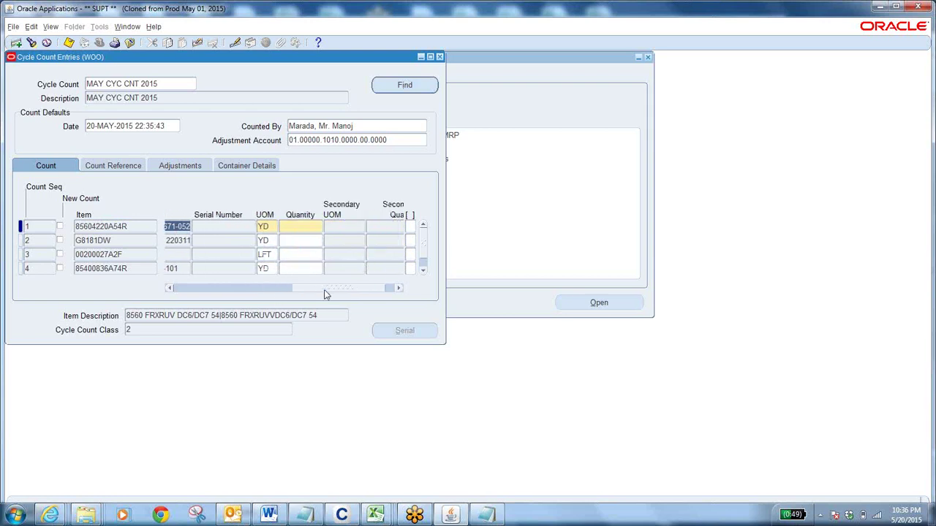
pyautogui.press('Tab')
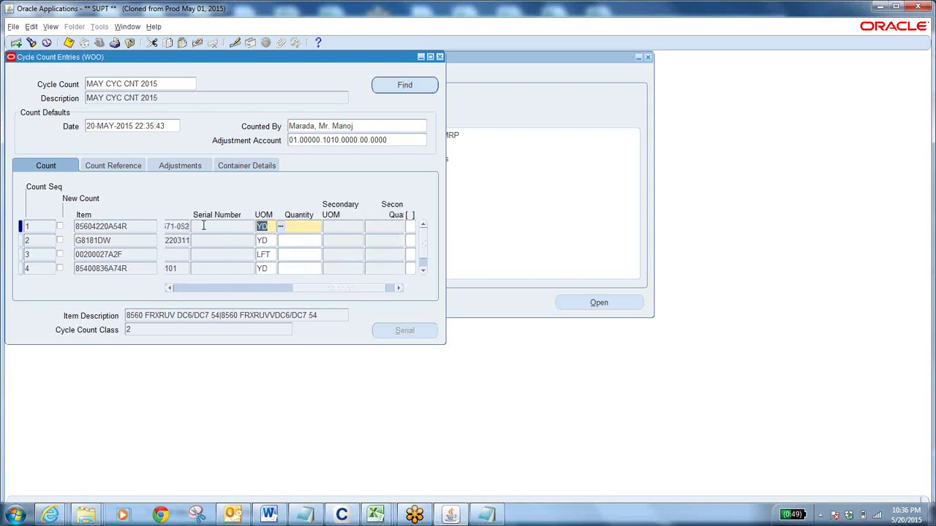
pyautogui.click(295, 226)
pyautogui.click(50, 515)
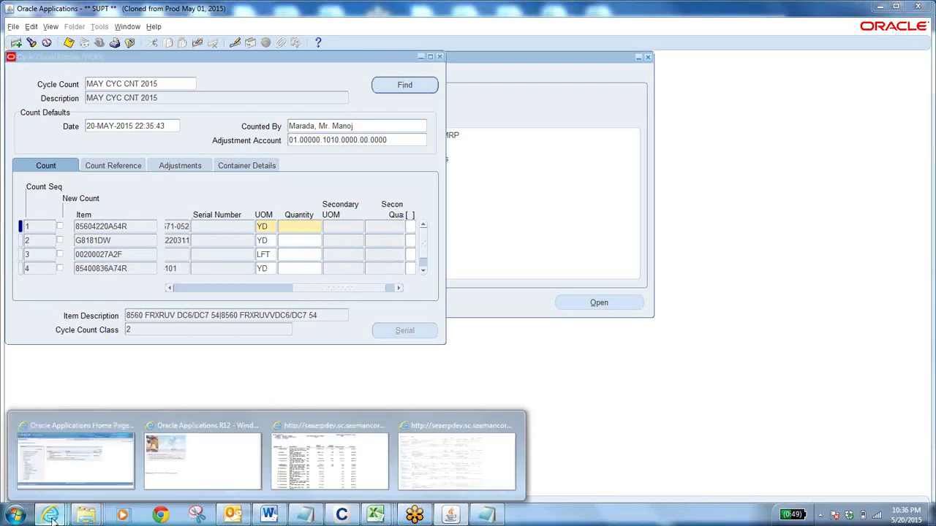
pyautogui.click(373, 486)
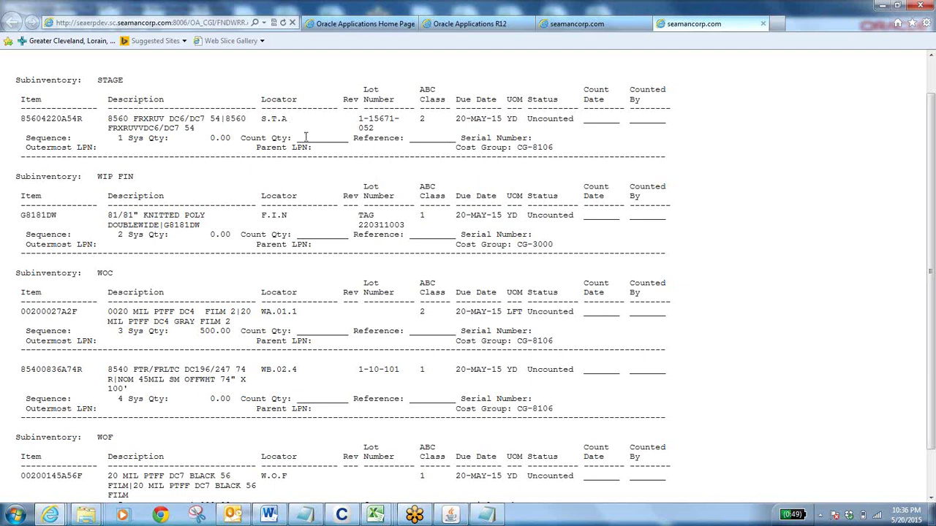
pyautogui.moveTo(304, 138); pyautogui.dragTo(352, 137)
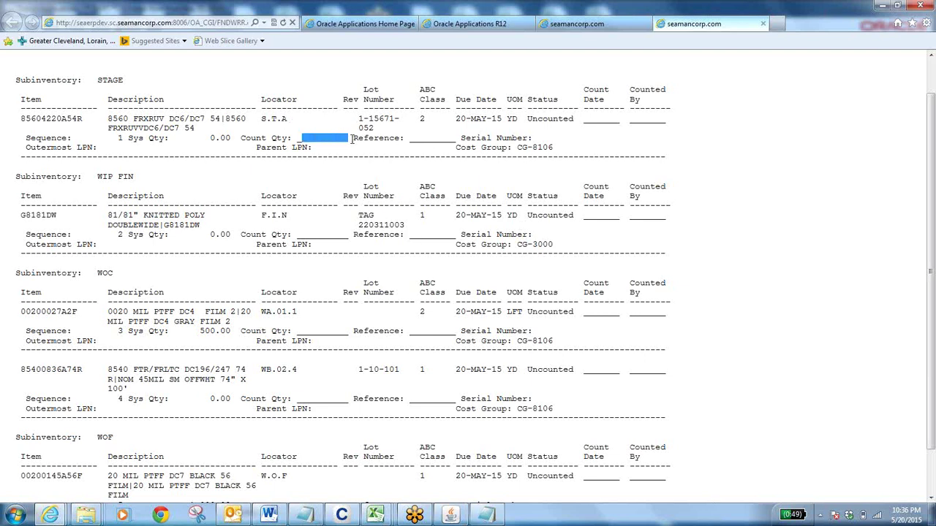
pyautogui.moveTo(242, 137); pyautogui.dragTo(346, 142)
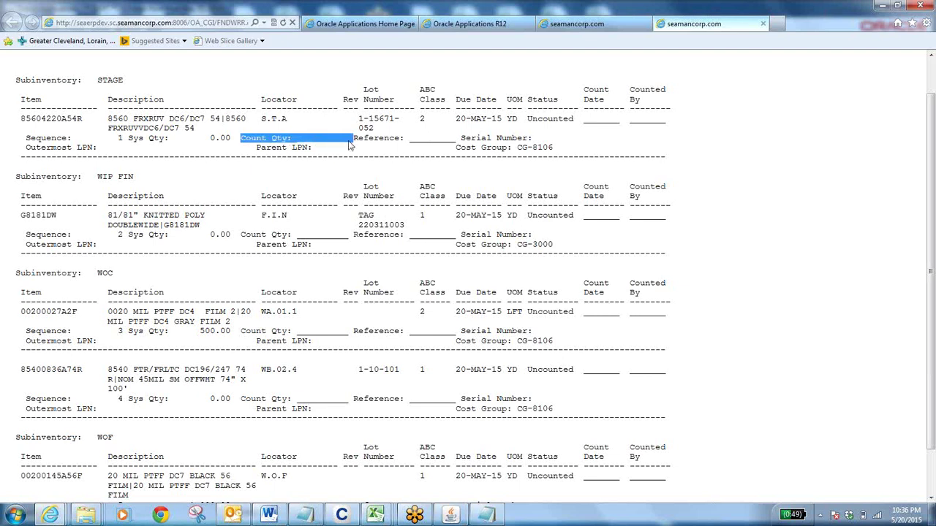
pyautogui.hotkey('alt', 'Tab')
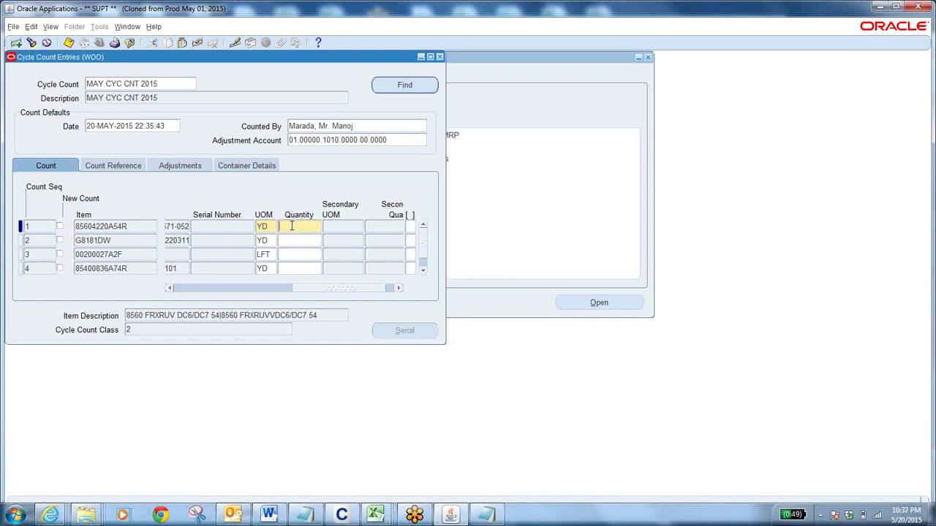
# Step: Enter count quantities of 10000 YD for item 85604220A54R and 5000 YD for item G8181DW
pyautogui.write('100')
pyautogui.doubleClick(290, 227)
pyautogui.click(295, 240)
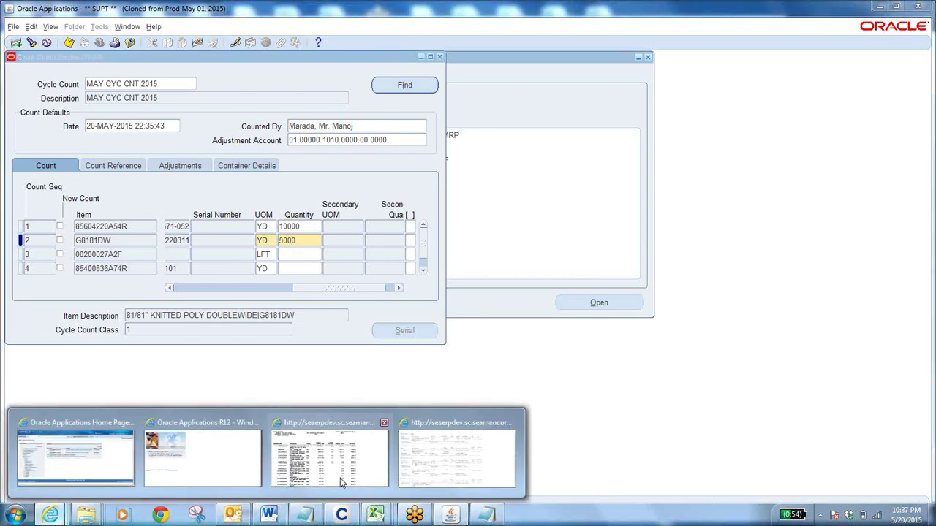
# Step: Check the Cycle Count Listing in Internet Explorer, return to Oracle Applications and enter a count quantity of 4500 LFT for item 00200027A2F
pyautogui.click(453, 450)
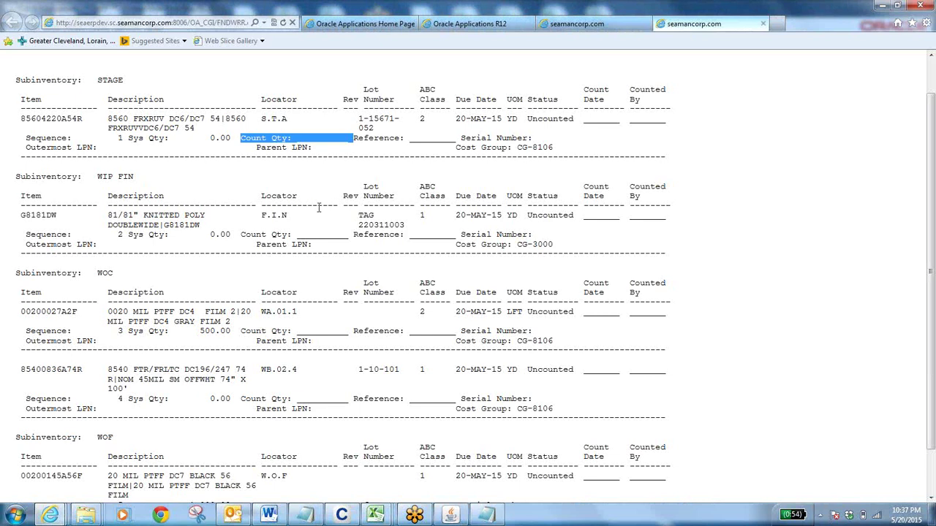
pyautogui.hotkey('alt', 'Tab')
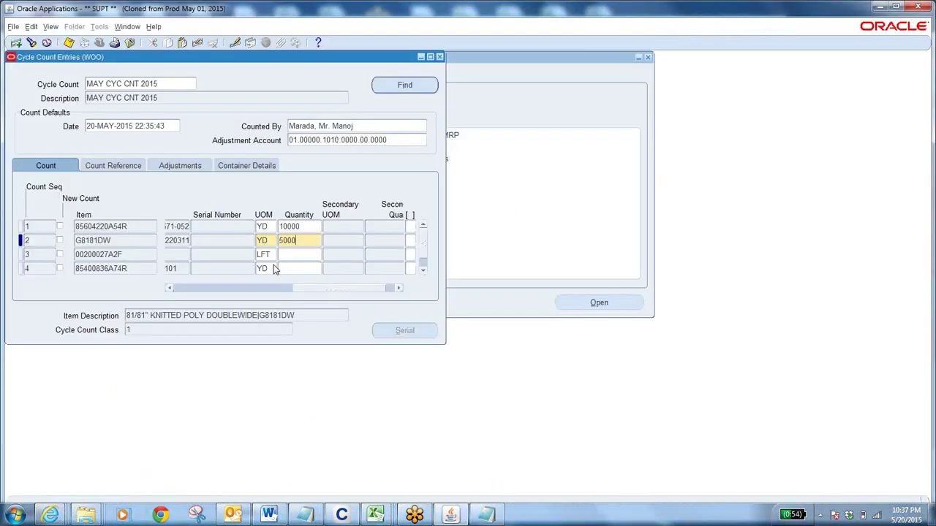
pyautogui.click(300, 254)
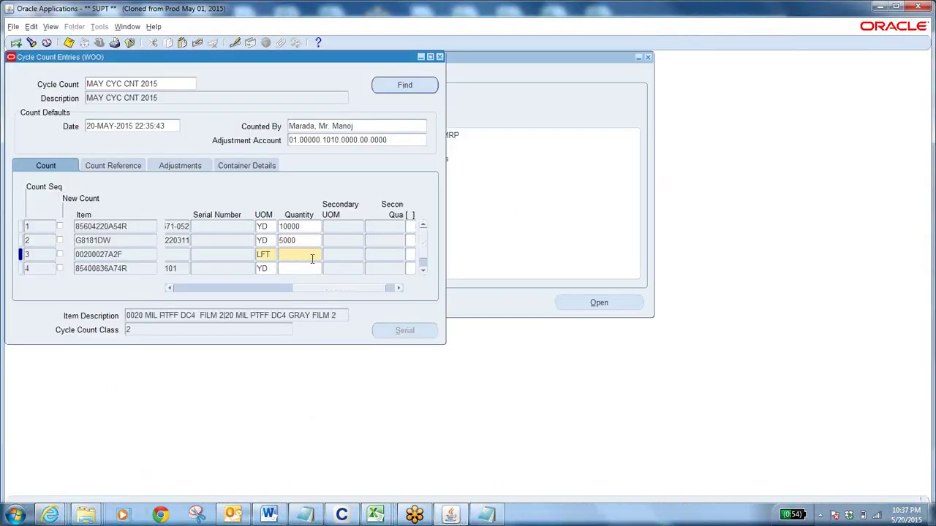
pyautogui.write('4500')
pyautogui.press('Tab')
# Step: Enter count quantities of 7700 YD for item 85400836A74R and 10005 YD for item 00200145A56F, and save the count entries
pyautogui.click(309, 268)
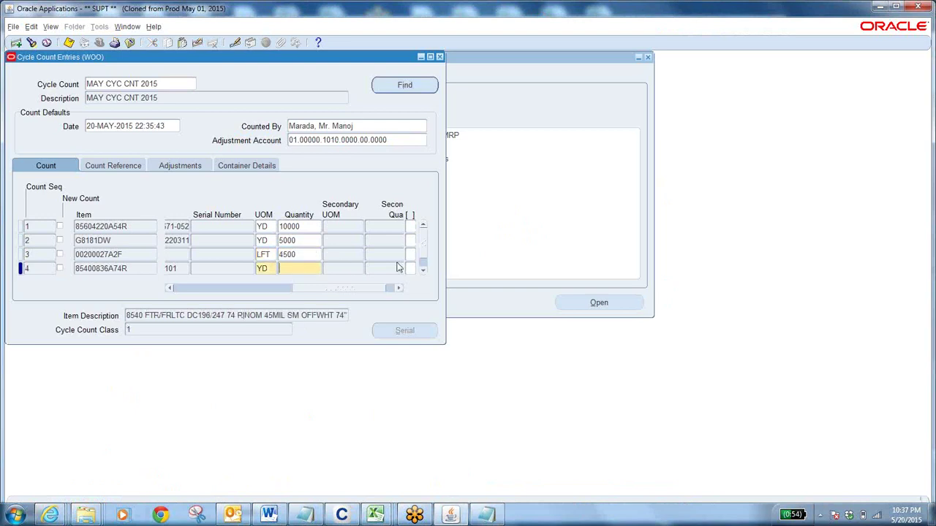
pyautogui.click(422, 270)
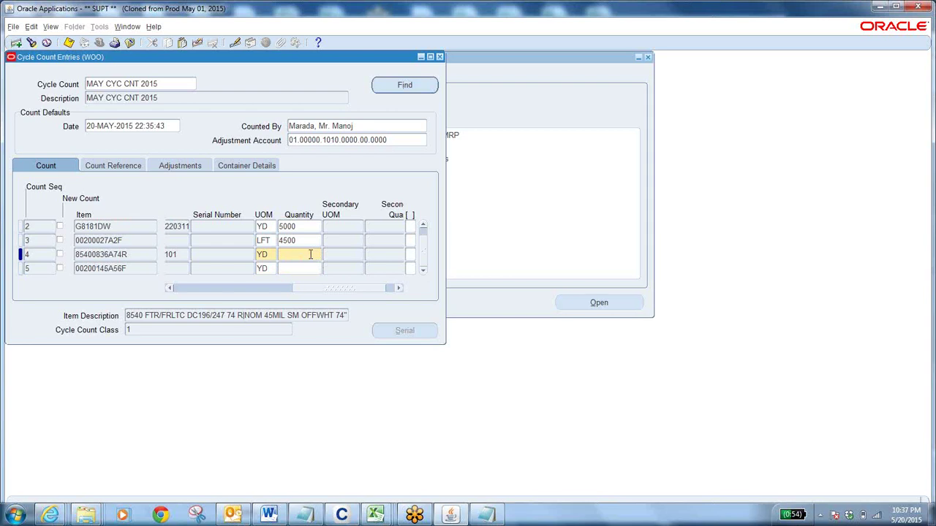
pyautogui.write('7700')
pyautogui.click(295, 268)
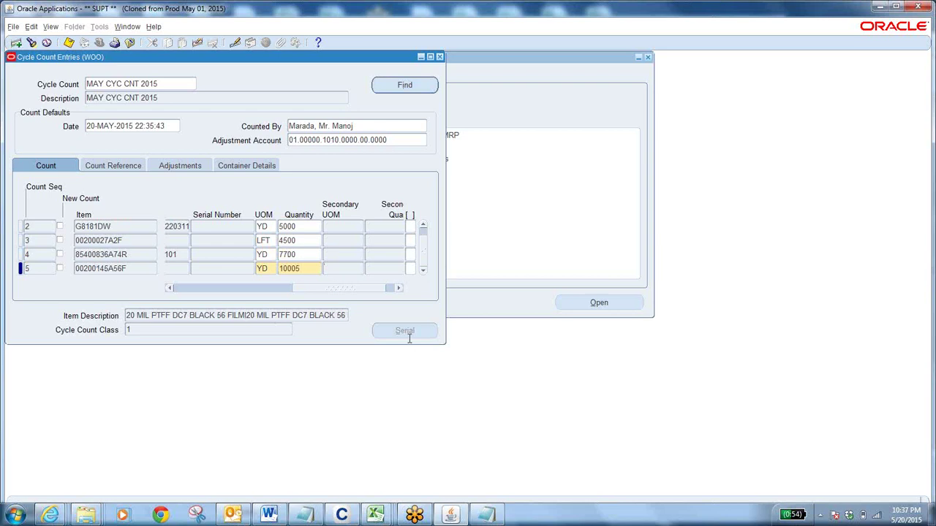
pyautogui.click(69, 42)
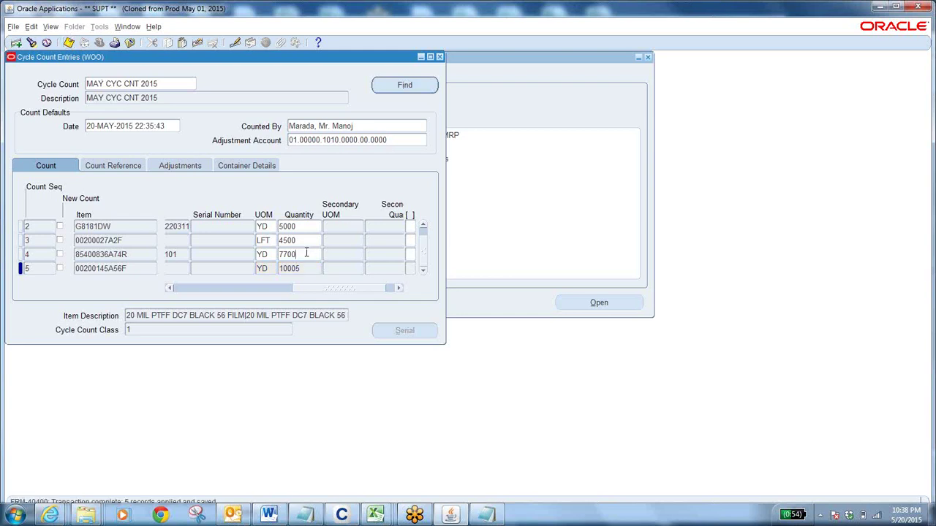
# Step: Try to change the saved count quantity of item G8181DW to 6000
pyautogui.press('Up')
pyautogui.press('Up')
pyautogui.press('Up')
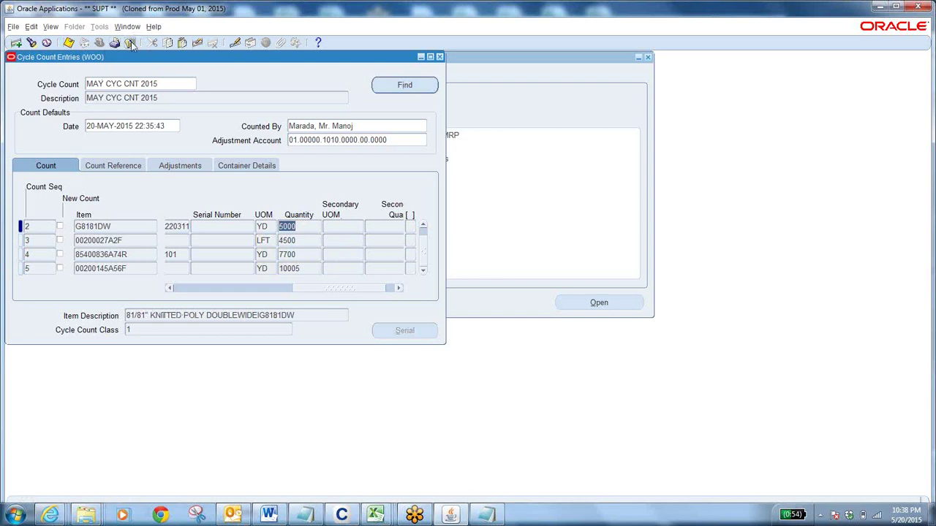
pyautogui.write('6000')
pyautogui.click(375, 139)
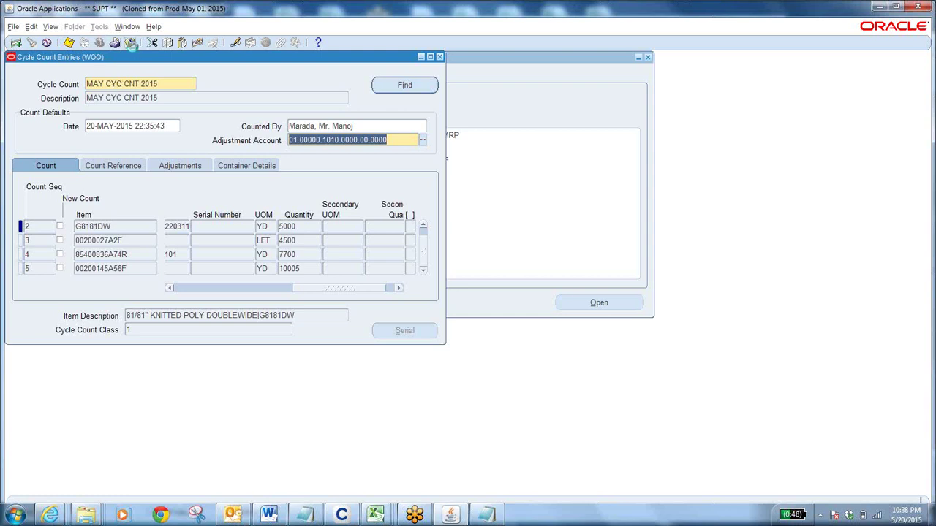
# Step: Leave the Cycle Count Entries form and open the Approve Counts function under Cycle Counting
pyautogui.click(131, 43)
pyautogui.click(107, 244)
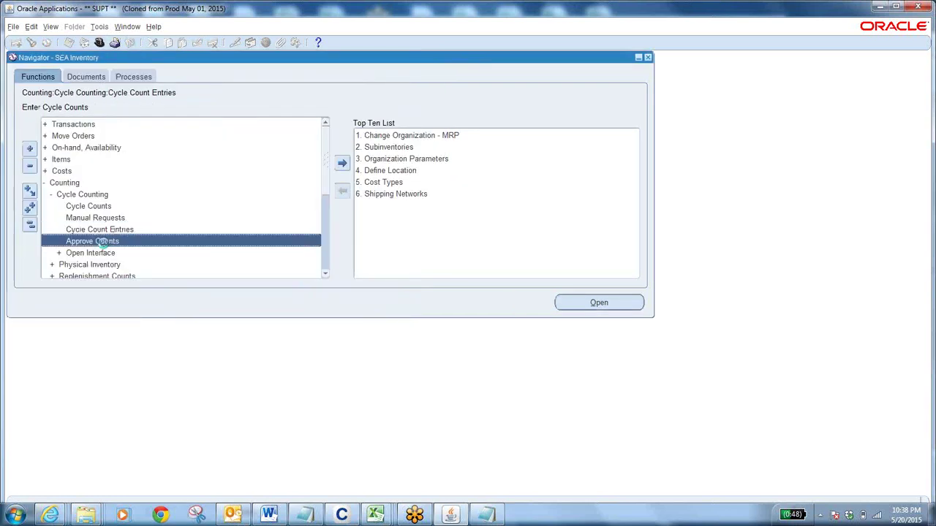
pyautogui.doubleClick(106, 242)
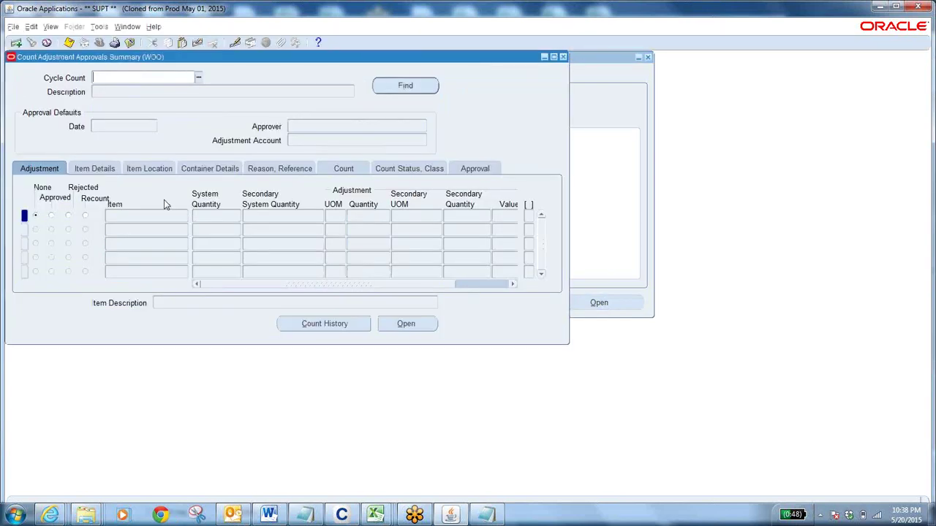
# Step: Select the MAY CYC CNT 2015 cycle count and query only its counts pending approval
pyautogui.click(199, 77)
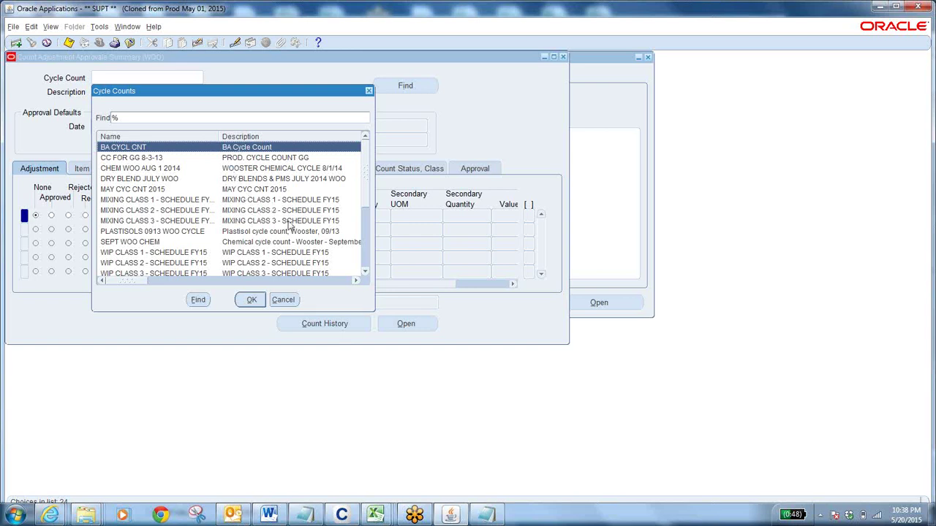
pyautogui.write('m')
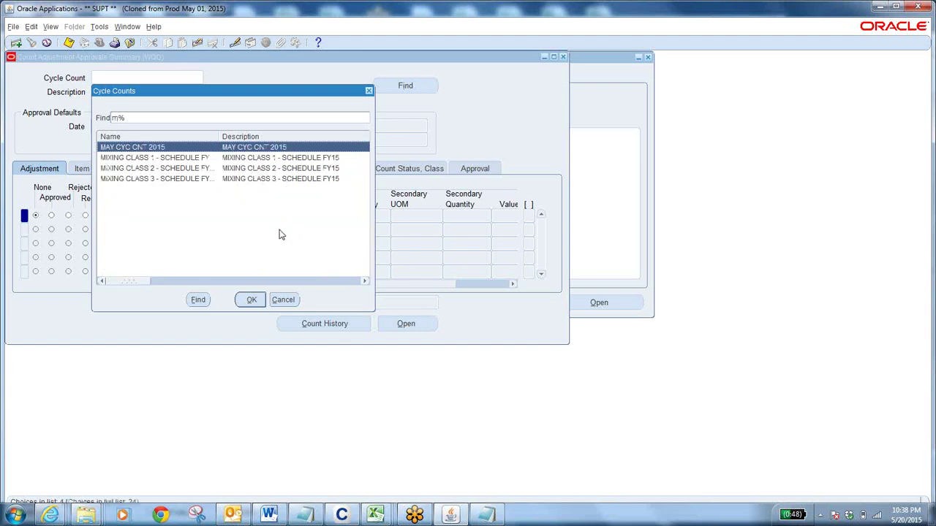
pyautogui.click(252, 300)
pyautogui.click(418, 87)
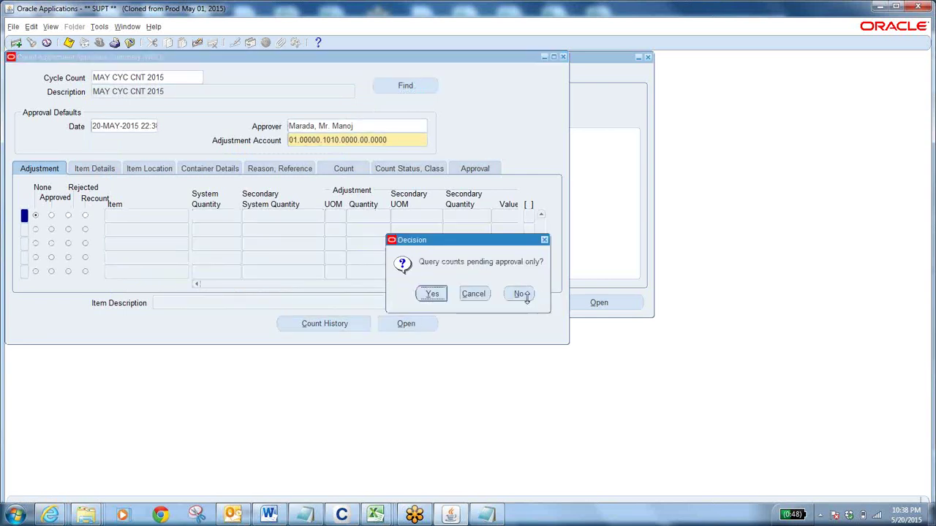
pyautogui.click(432, 295)
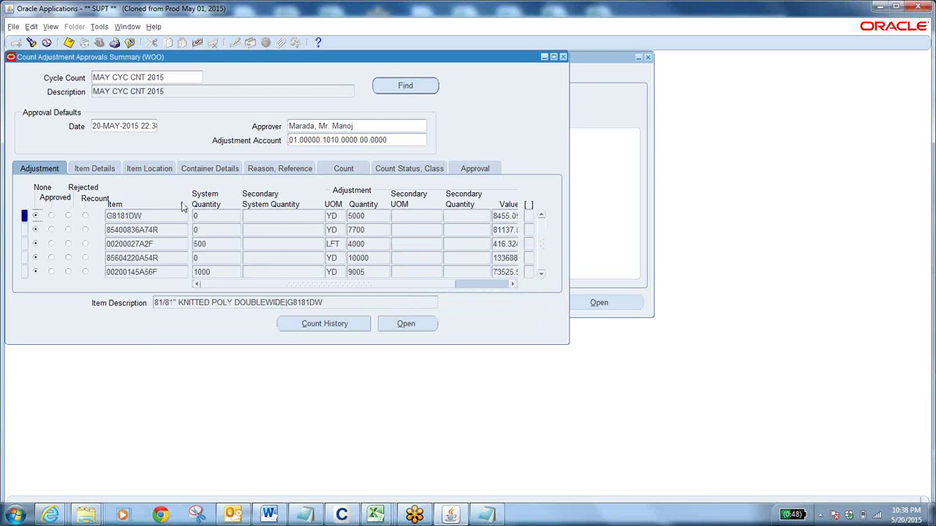
# Step: Reject the G8181DW adjustment, mark 00200027A2F for recount, approve 85400836A74R, 85604220A54R and 00200145A56F, and save the decisions
pyautogui.click(161, 230)
pyautogui.click(164, 244)
pyautogui.click(167, 257)
pyautogui.click(167, 271)
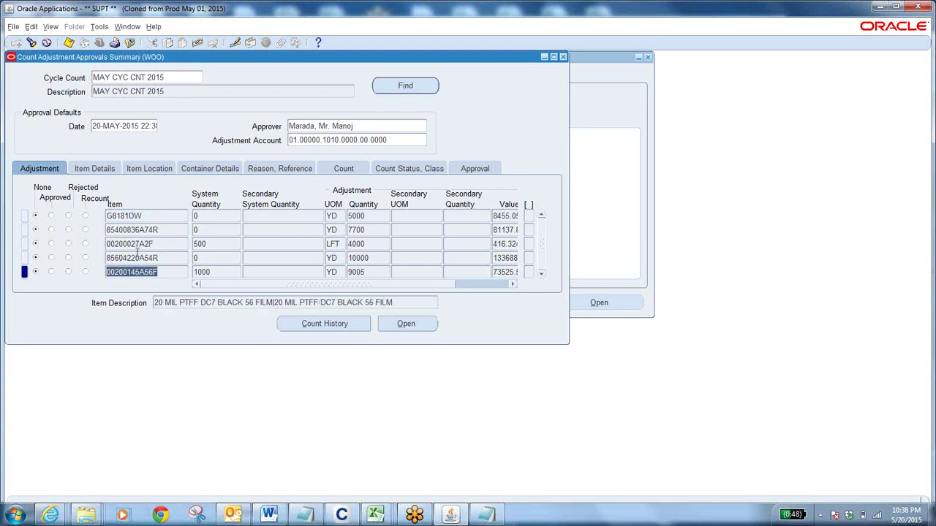
pyautogui.click(69, 216)
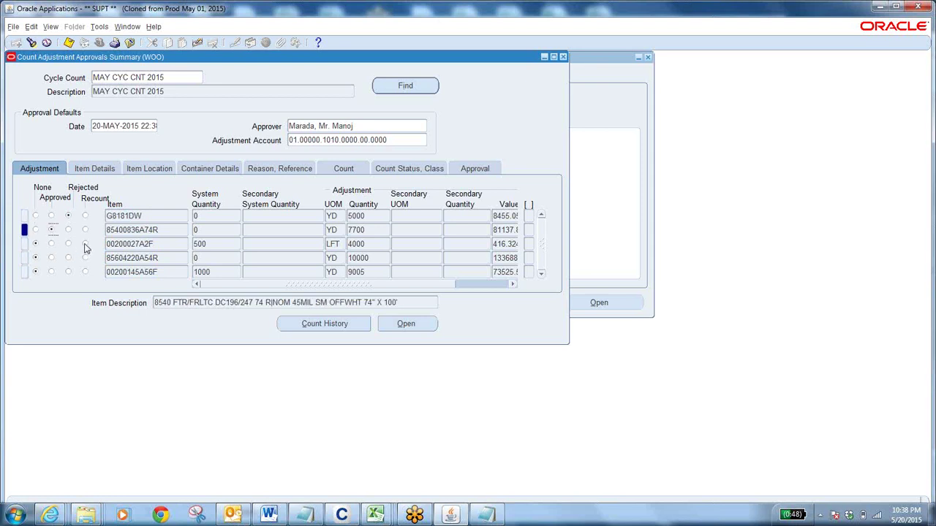
pyautogui.click(85, 247)
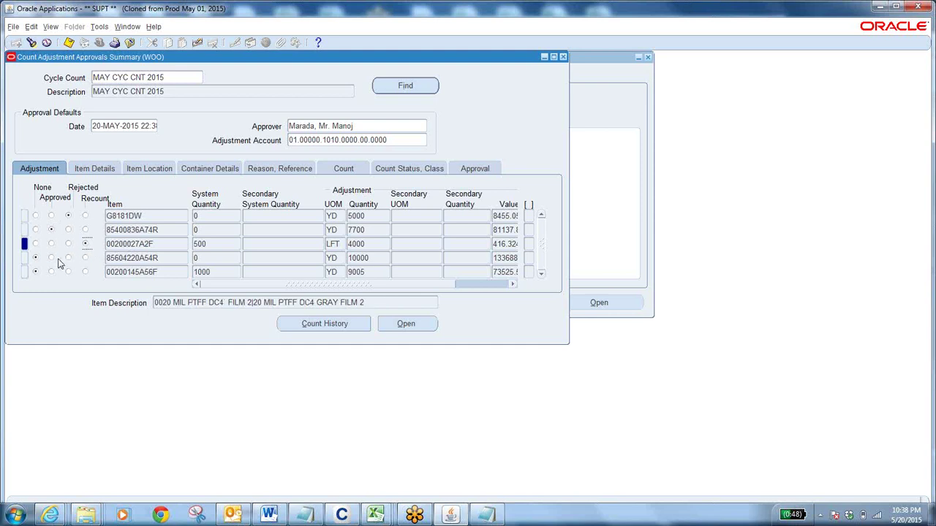
pyautogui.click(51, 257)
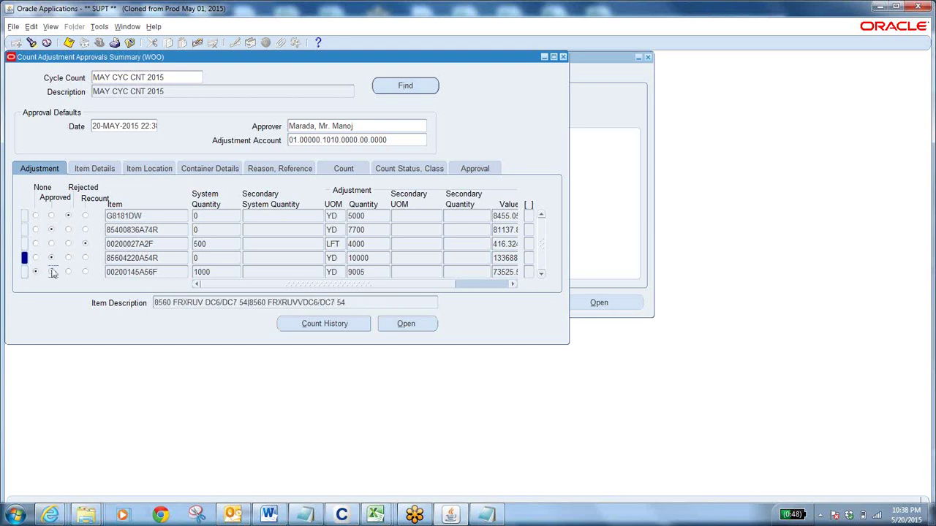
pyautogui.click(51, 272)
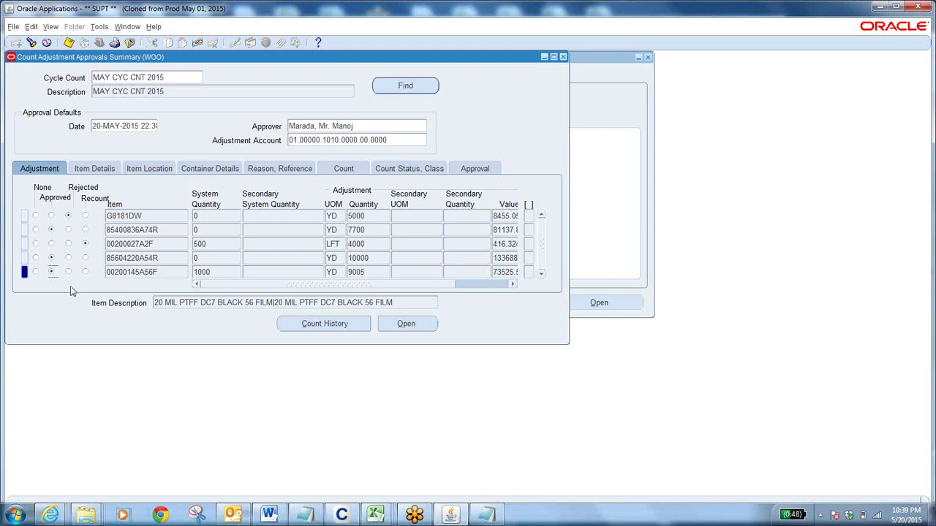
pyautogui.click(68, 42)
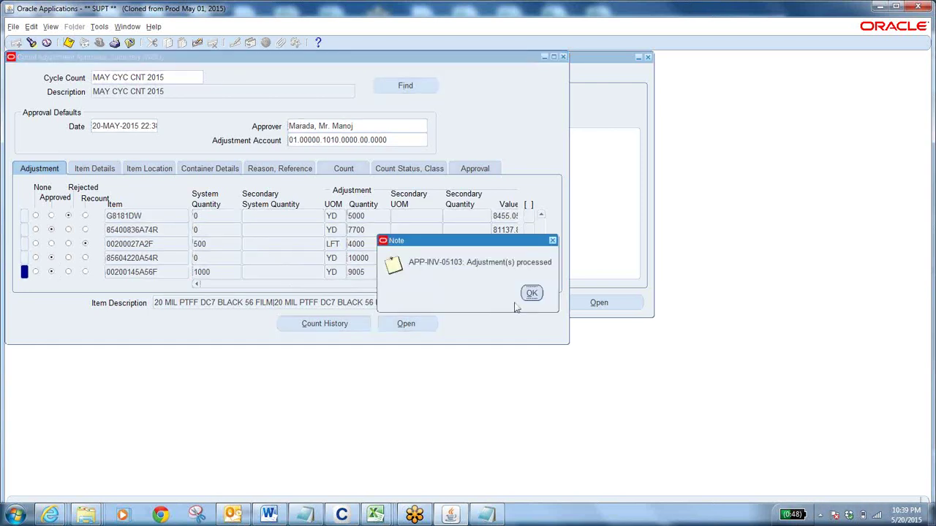
pyautogui.click(531, 294)
# Step: Leave the approvals form, find MAY CYC CNT 2015 in the Cycle Counts summary and open its definition
pyautogui.click(130, 43)
pyautogui.doubleClick(111, 209)
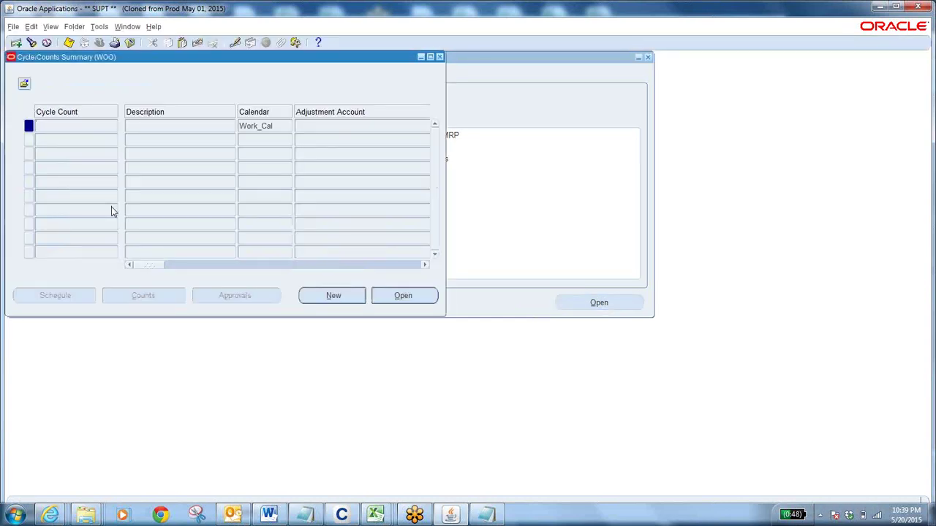
pyautogui.click(52, 29)
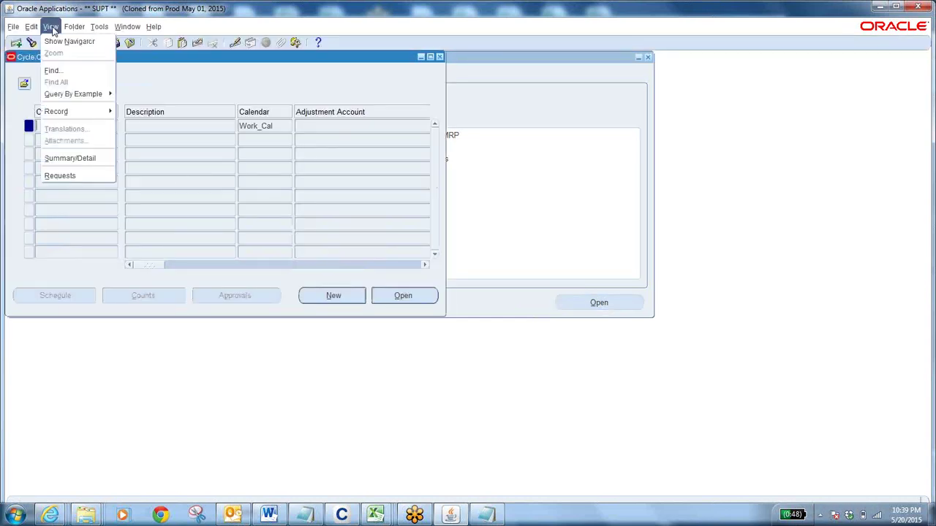
pyautogui.click(74, 74)
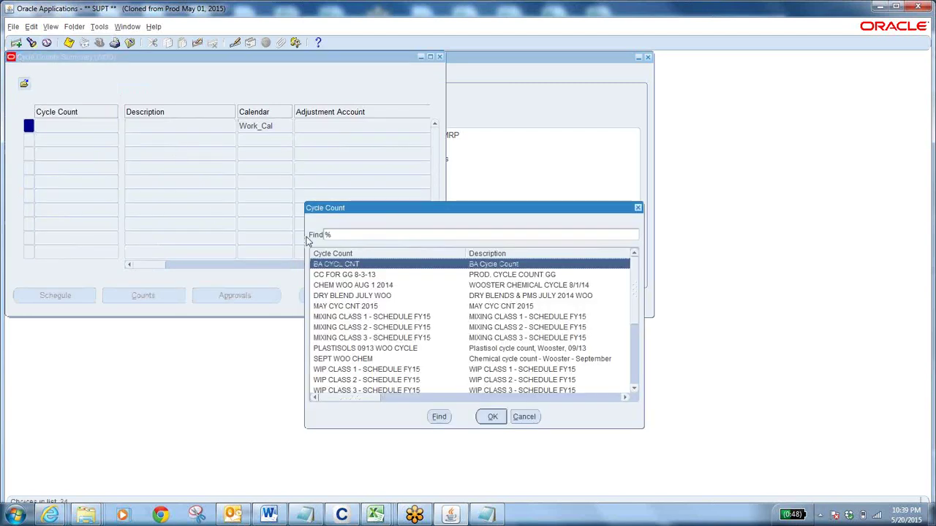
pyautogui.write('m')
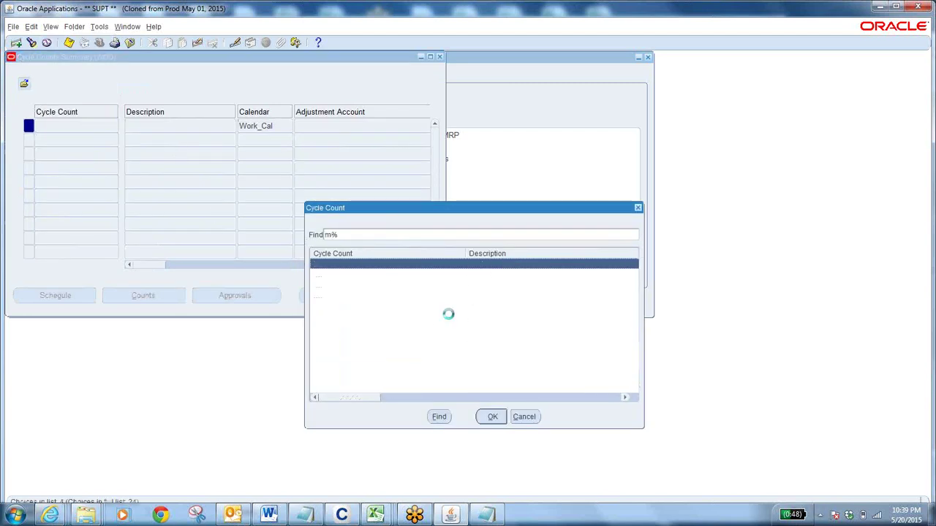
pyautogui.click(493, 418)
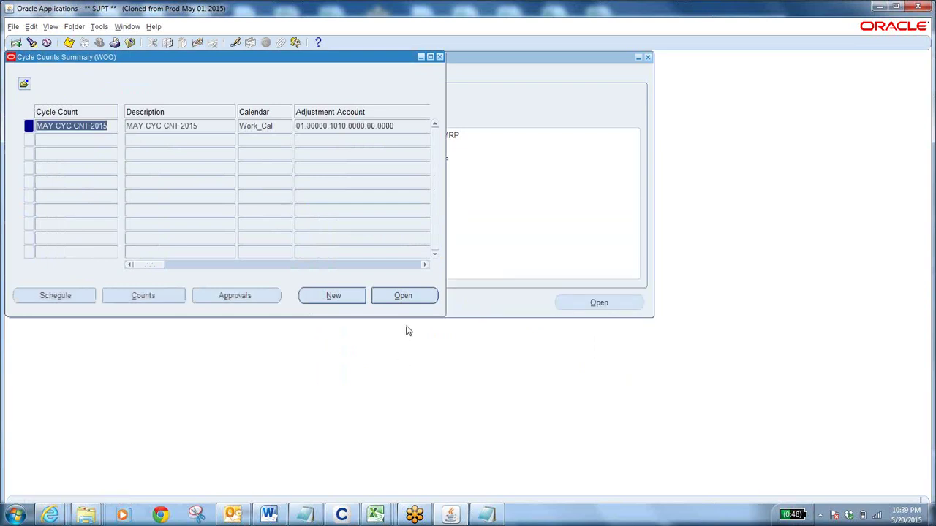
pyautogui.click(406, 297)
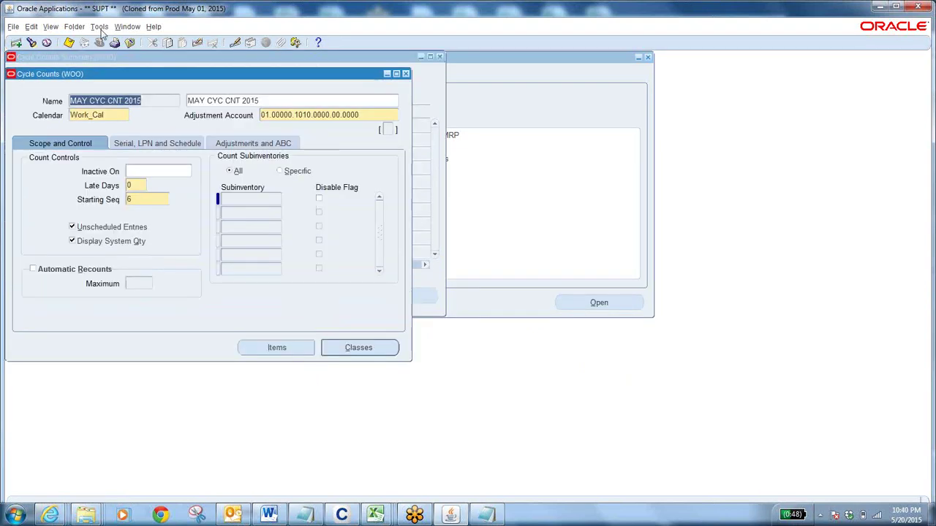
# Step: Submit the Entries and Adjustments Report for 20-MAY-2015 with the Approved Counts Only option selected
pyautogui.click(103, 28)
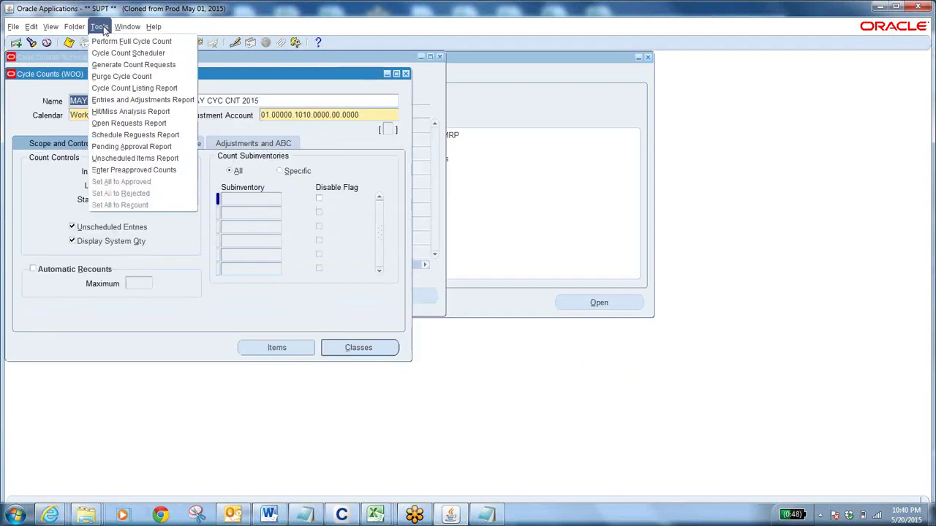
pyautogui.click(156, 104)
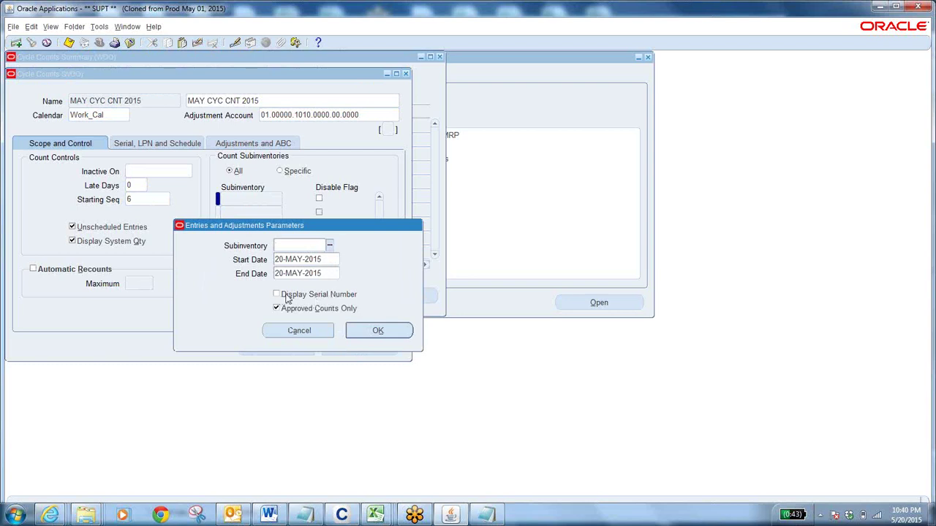
pyautogui.click(362, 328)
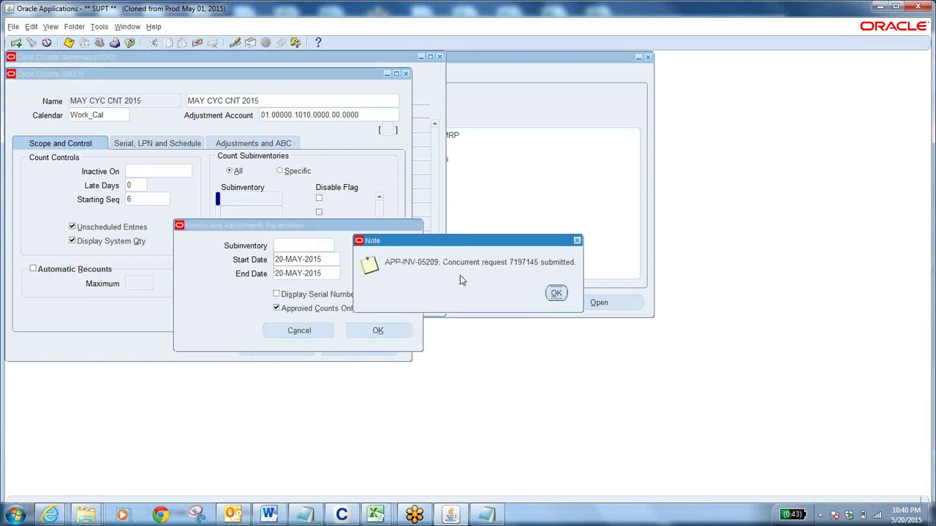
pyautogui.click(555, 293)
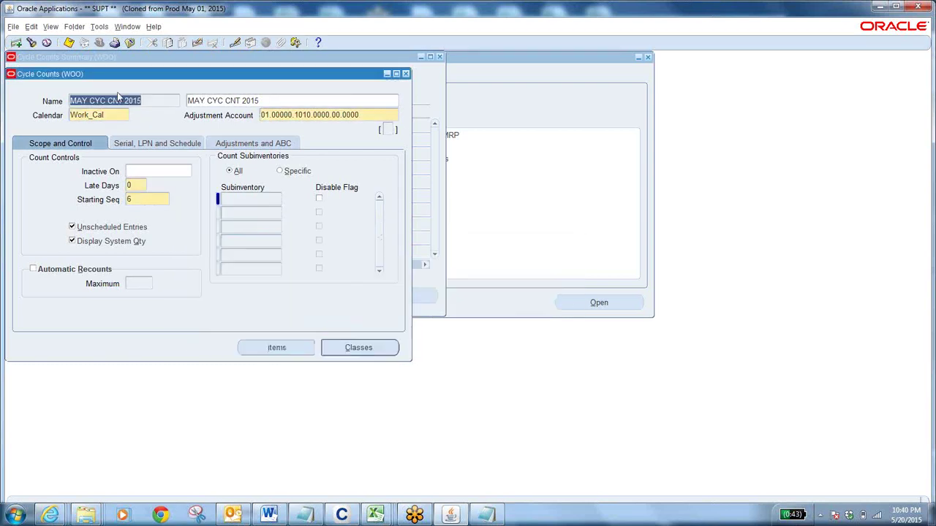
# Step: Find the concurrent requests, refresh them and open the output of the cycle count entries and adjustments request
pyautogui.click(50, 26)
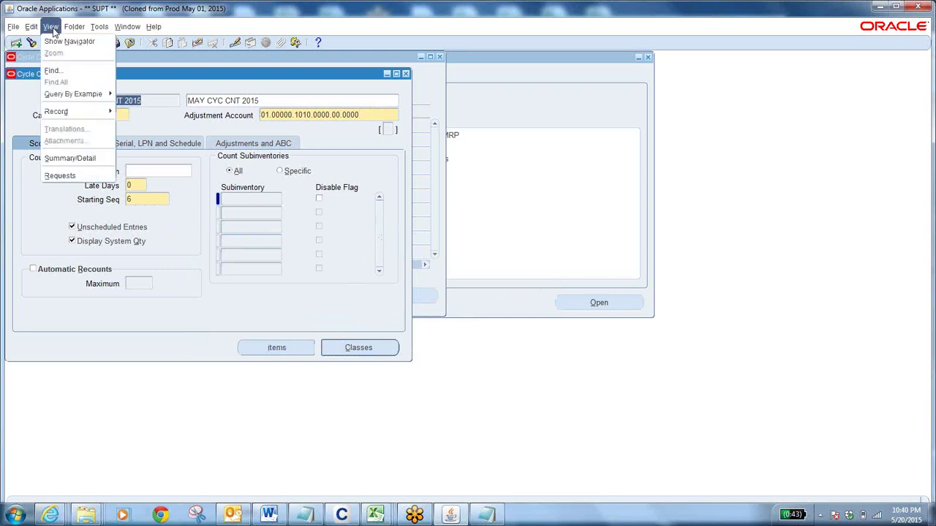
pyautogui.click(73, 176)
pyautogui.click(370, 313)
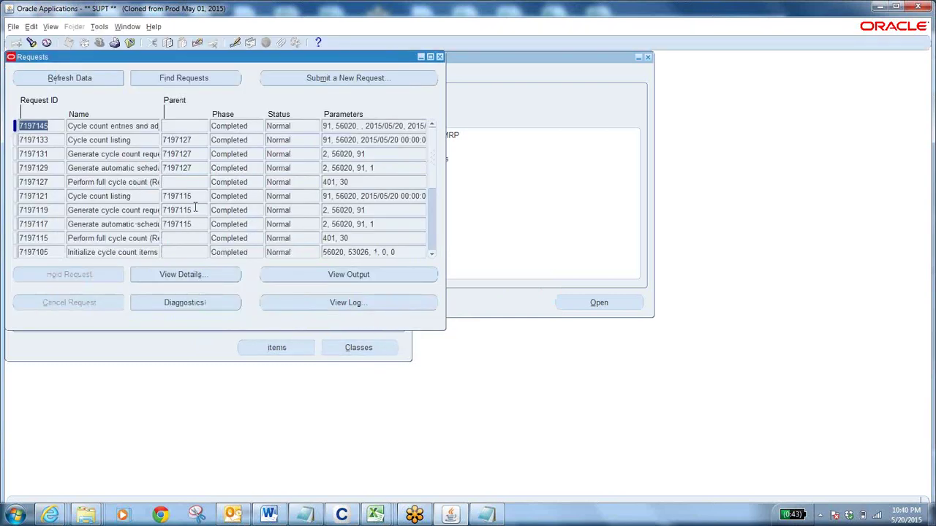
pyautogui.click(74, 83)
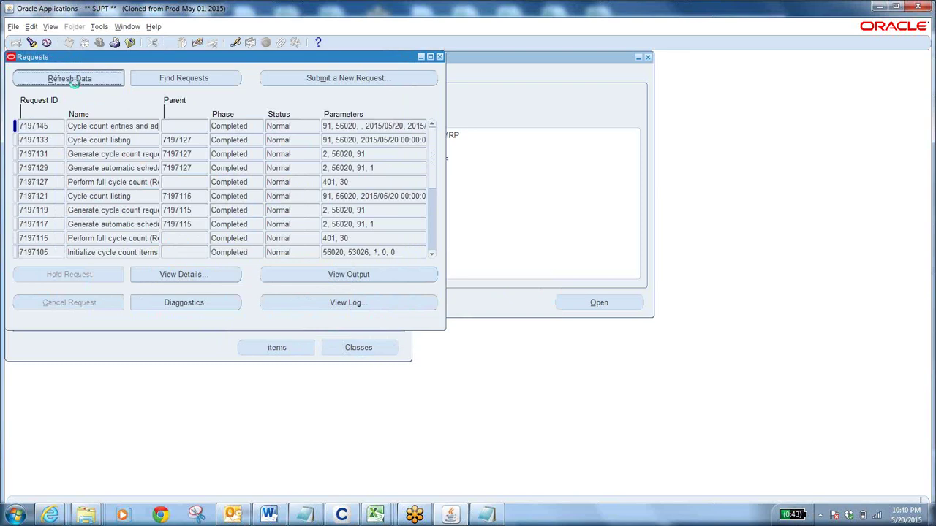
pyautogui.click(136, 127)
pyautogui.click(353, 274)
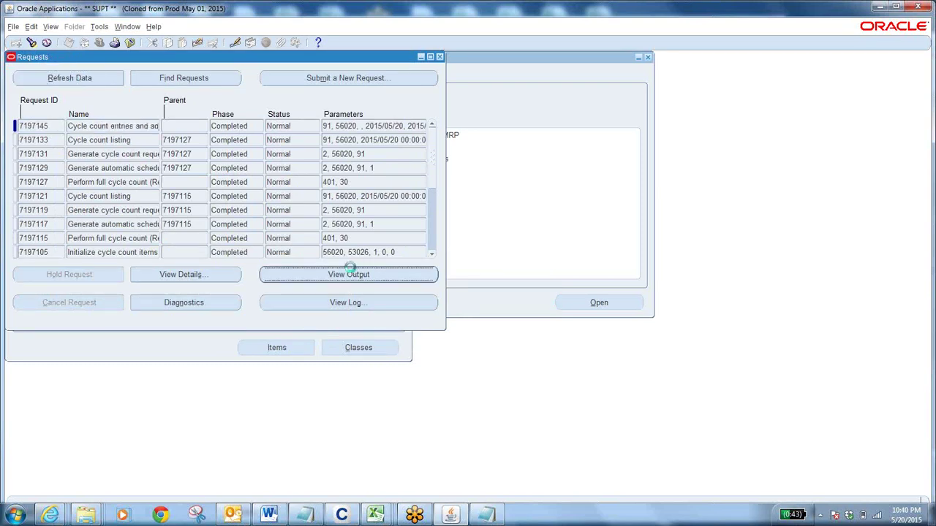
pyautogui.click(109, 41)
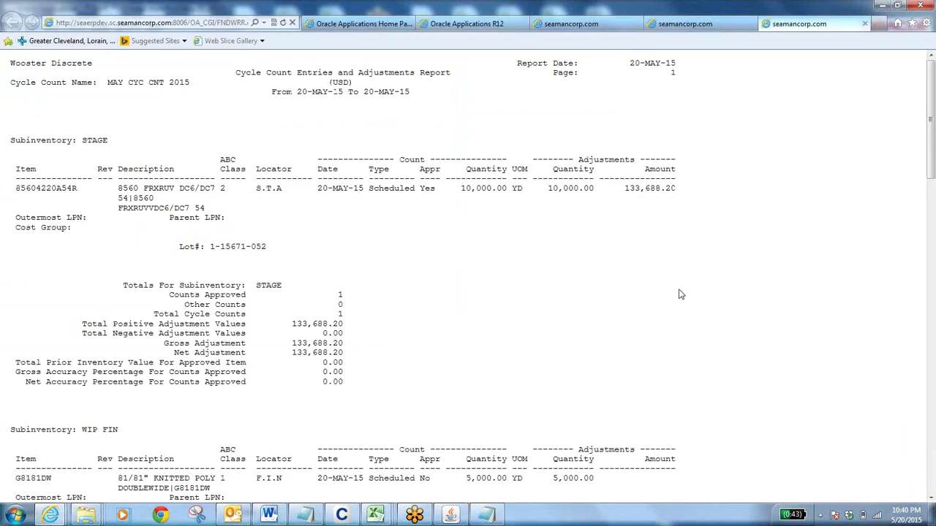
# Step: Examine the approval status, quantities and adjustment amounts per subinventory and the report totals in the Entries and Adjustments Report
pyautogui.moveTo(933, 158); pyautogui.dragTo(934, 240)
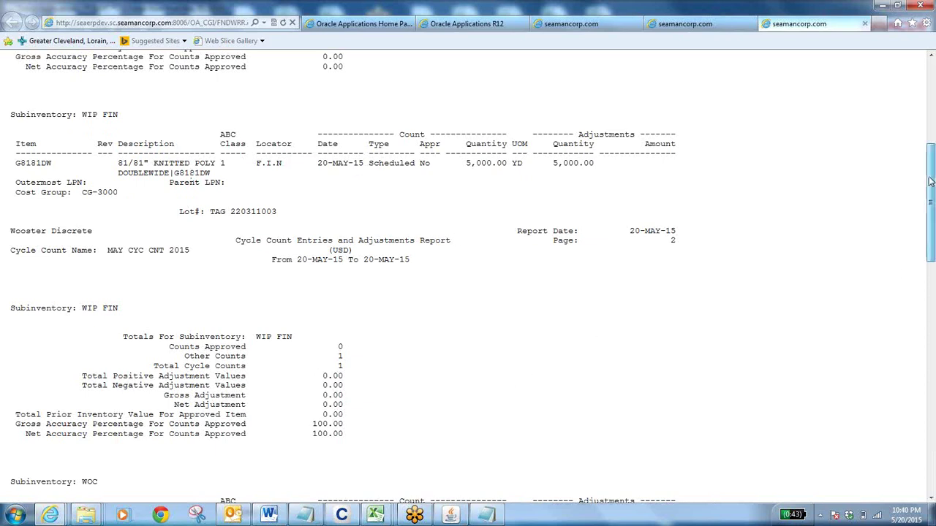
pyautogui.moveTo(930, 181); pyautogui.dragTo(930, 265)
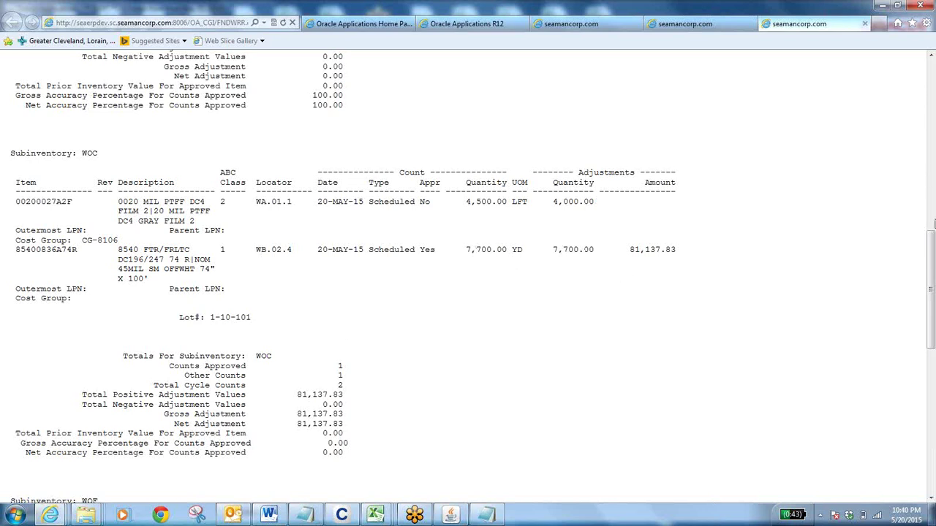
pyautogui.moveTo(932, 249); pyautogui.dragTo(933, 453)
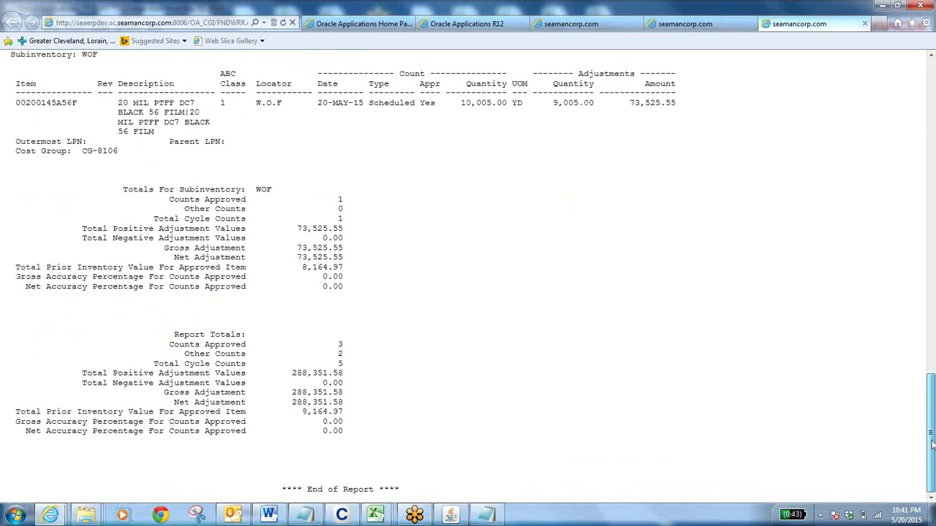
pyautogui.click(933, 293)
pyautogui.moveTo(933, 292); pyautogui.dragTo(933, 127)
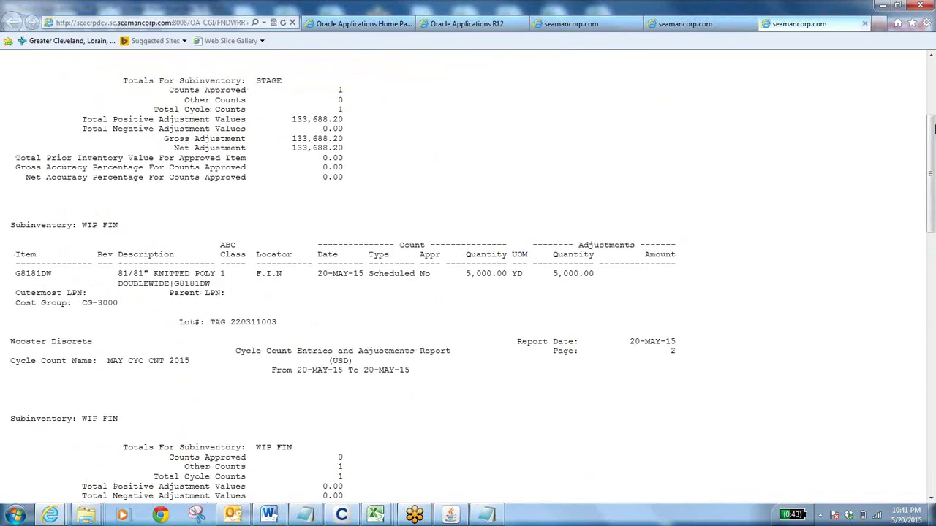